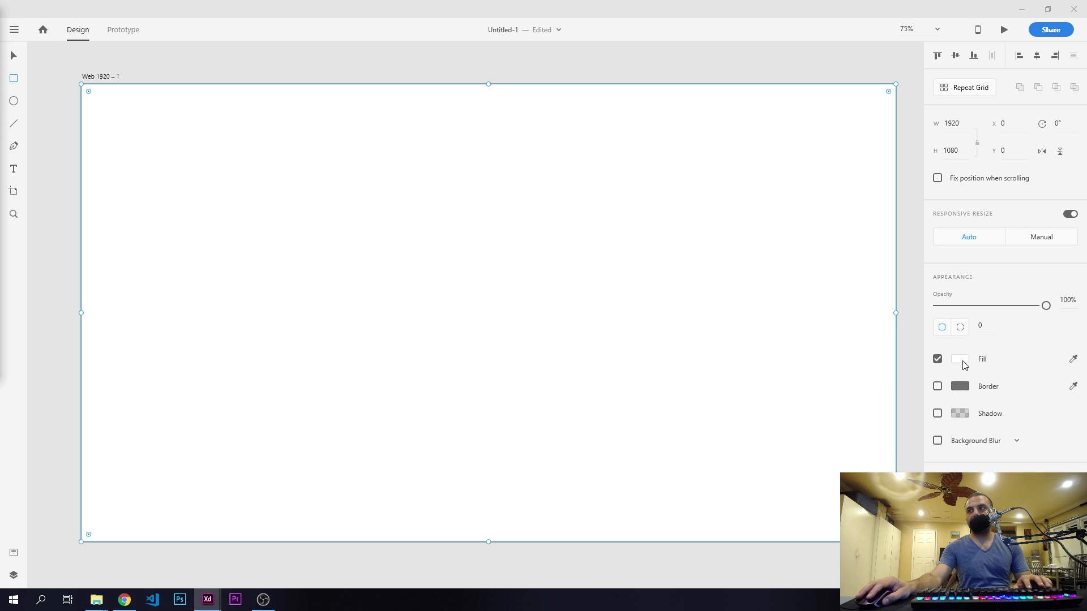
- Change the full-artboard rectangle's fill to a linear gradient and set its start color to #A0D9D9
click(962, 362)
click(832, 281)
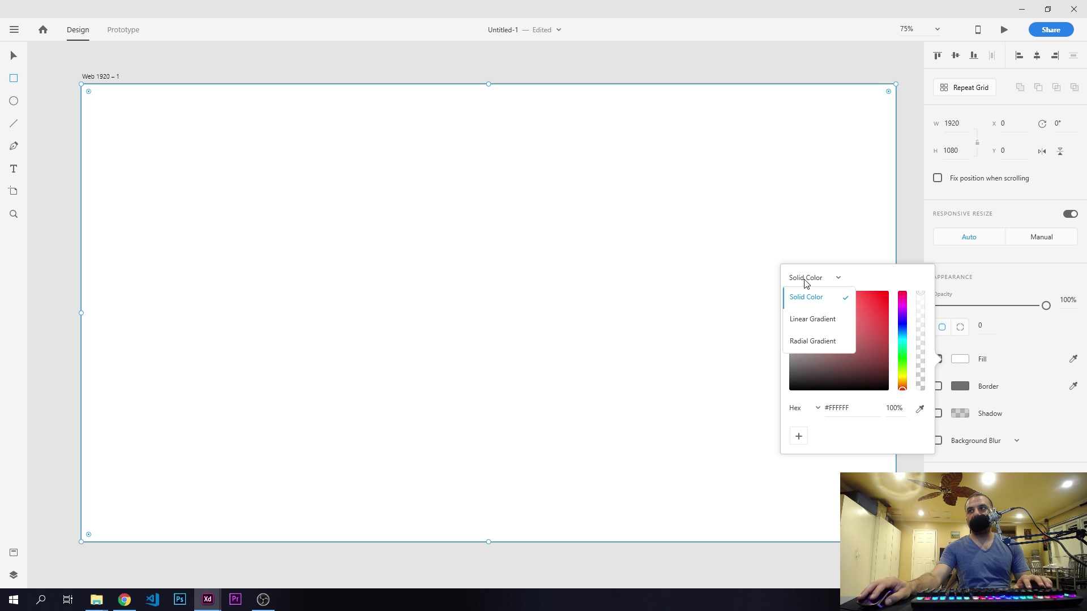
click(822, 320)
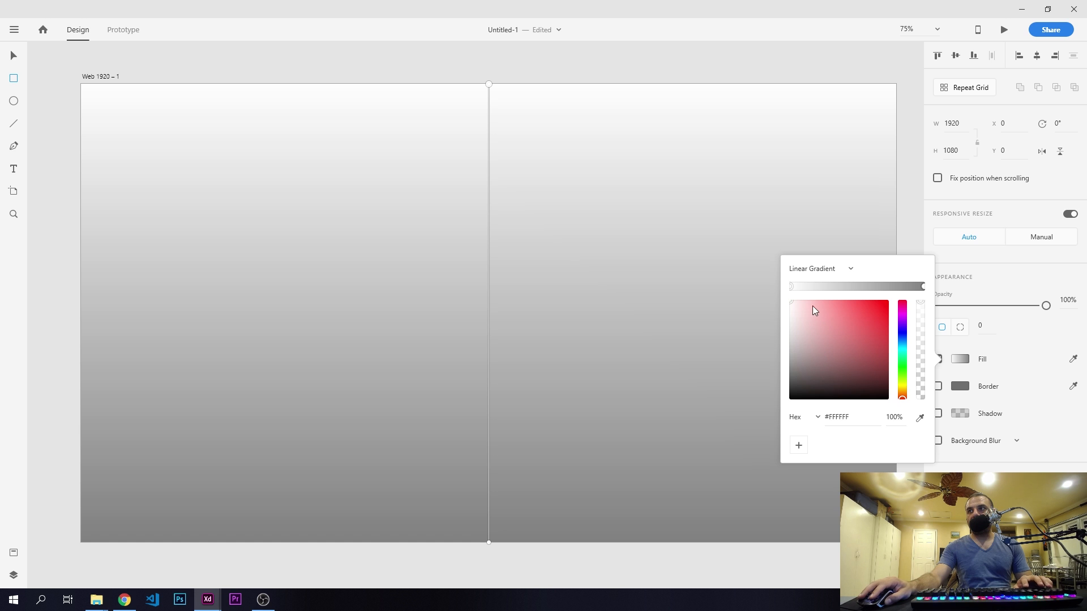
click(849, 414)
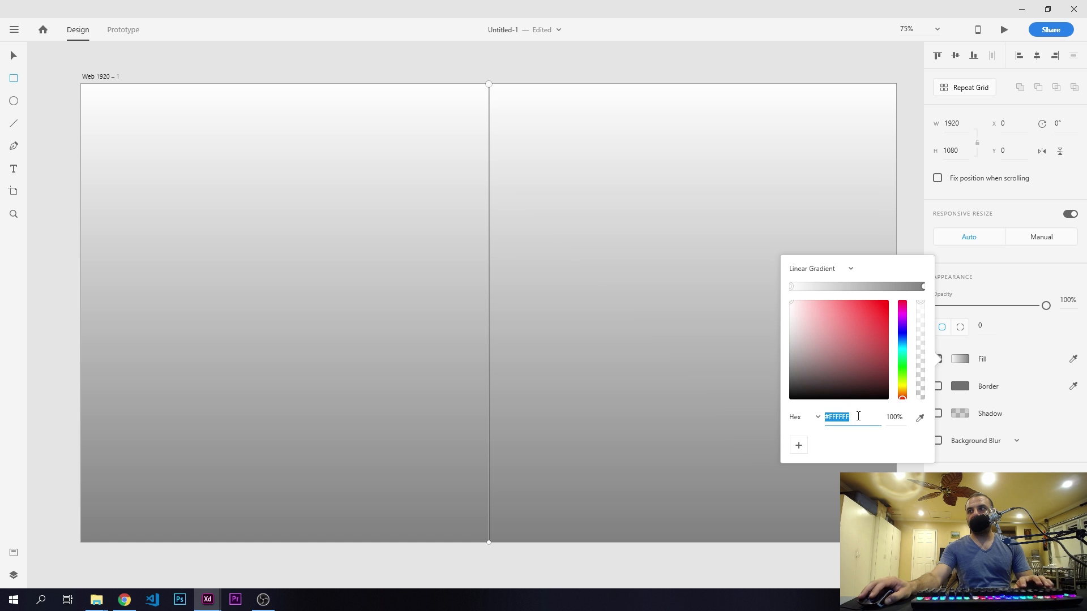
text(#A0D9D9)
key(Return)
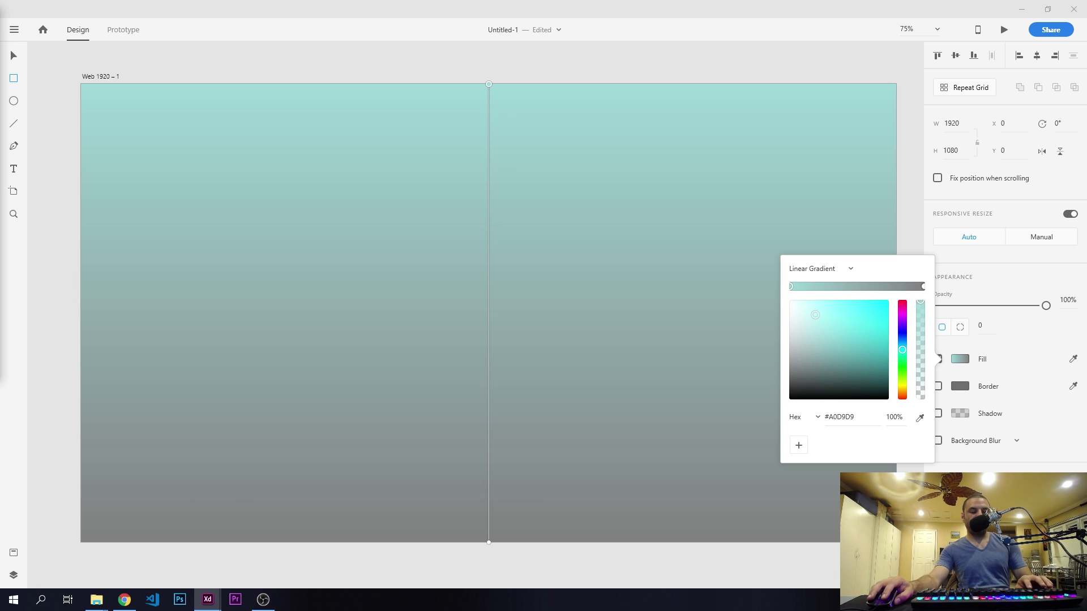
- Set the end color of the rectangle's linear gradient to #00B19C
click(923, 286)
click(855, 417)
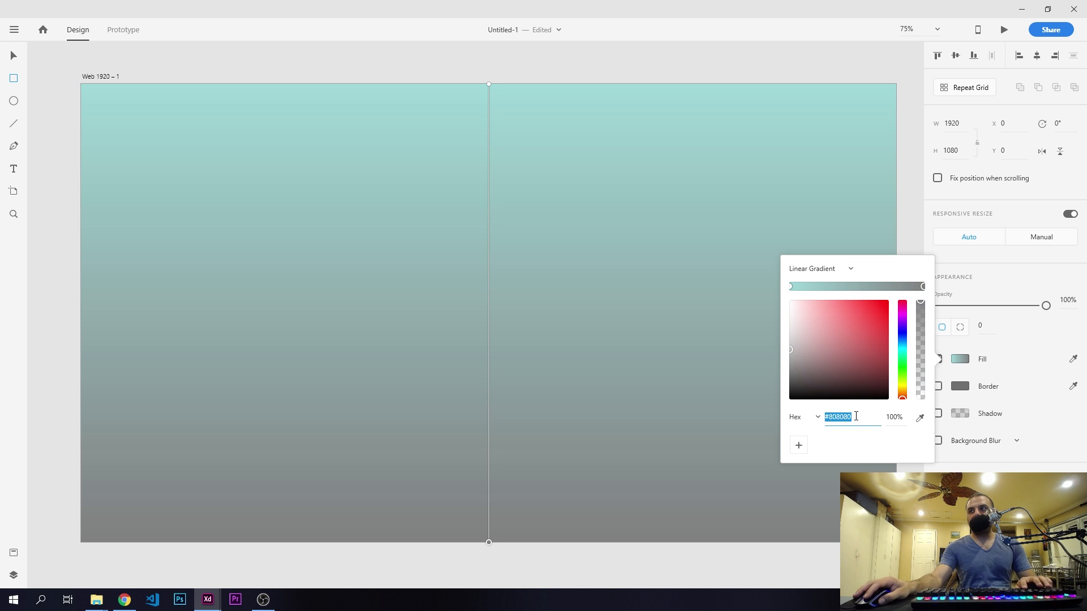
text(00B19C)
key(Return)
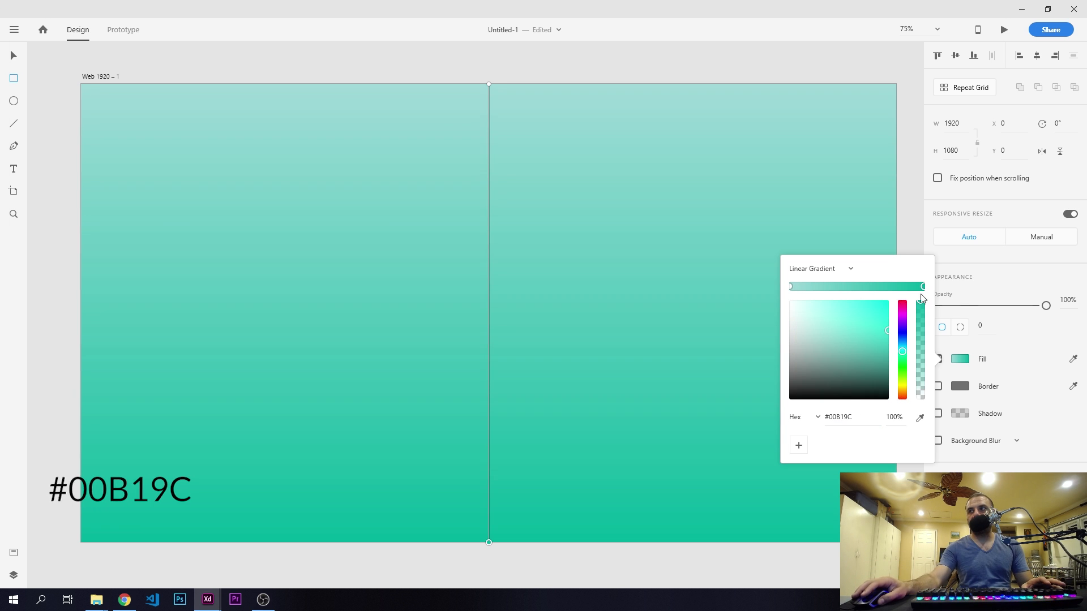
click(987, 293)
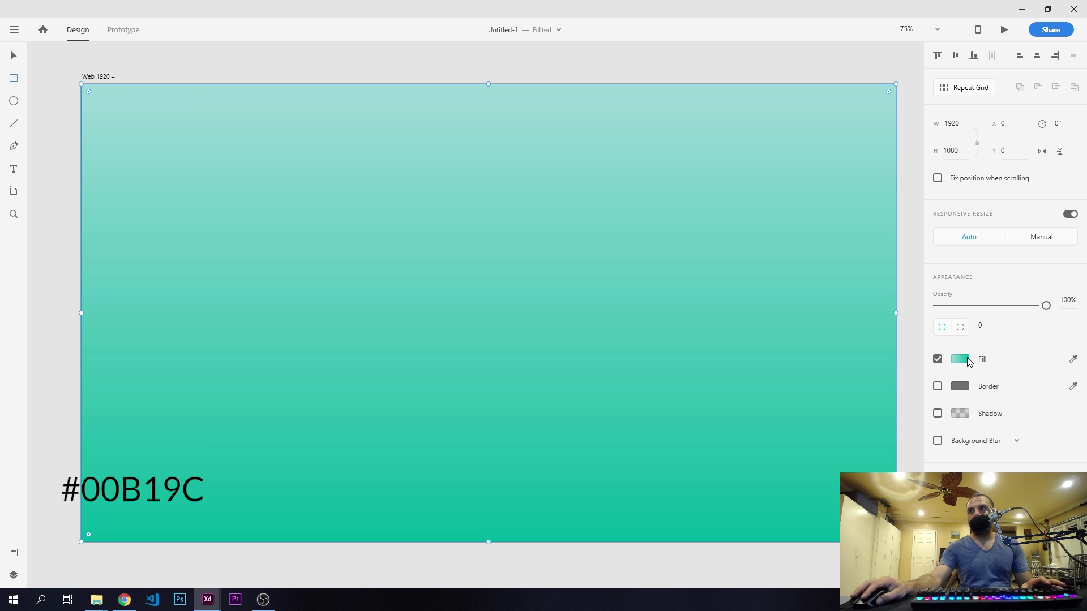
- Reorient the rectangle's gradient horizontally so it runs from the artboard's left edge to its right edge, and deselect the rectangle
click(960, 358)
drag(488, 85, 81, 294)
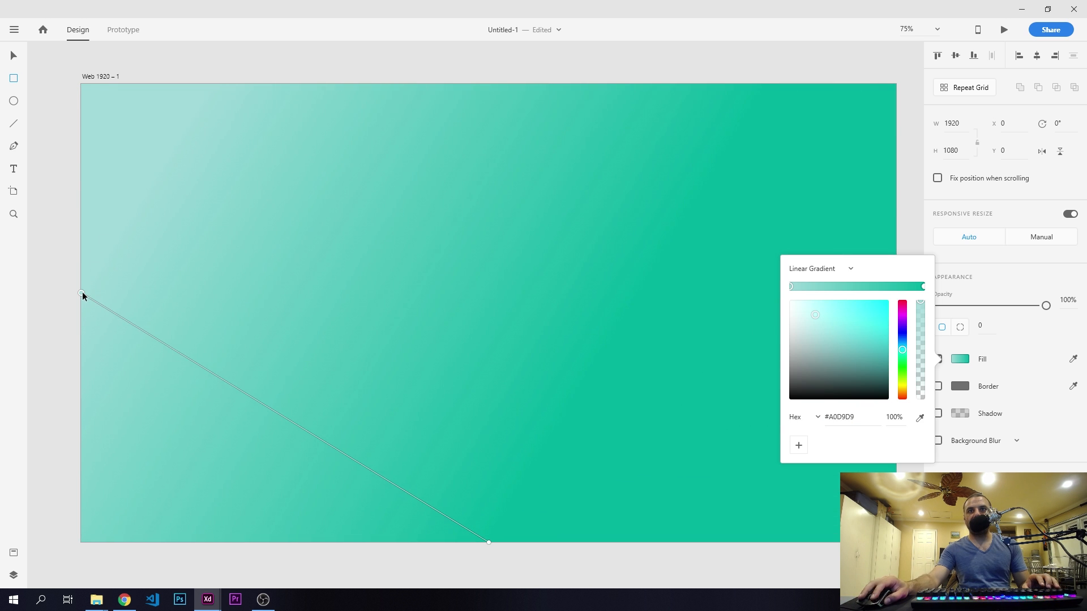
drag(489, 545, 891, 299)
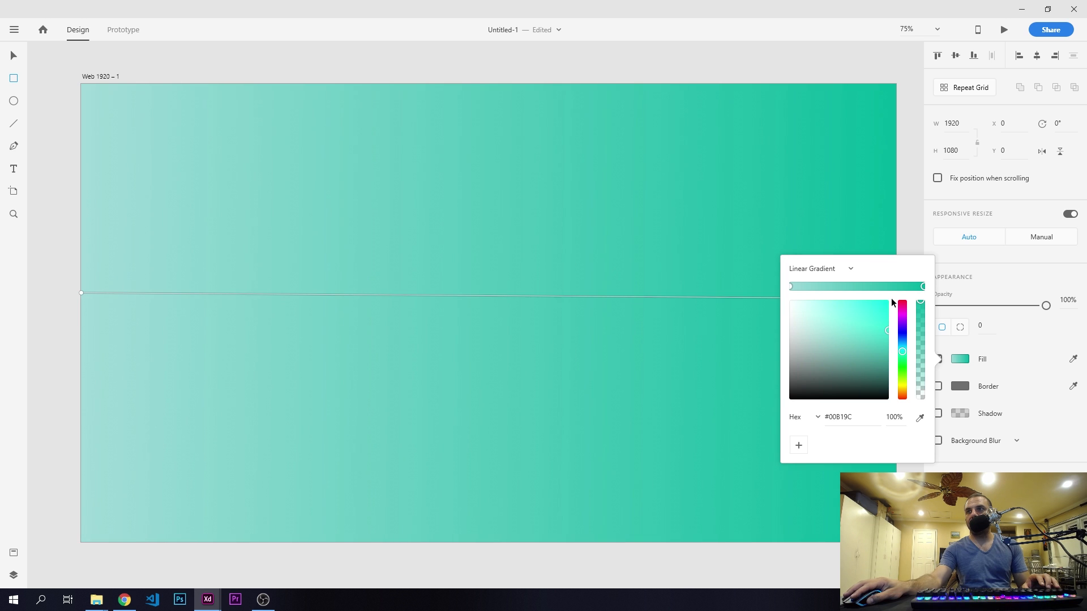
click(1002, 287)
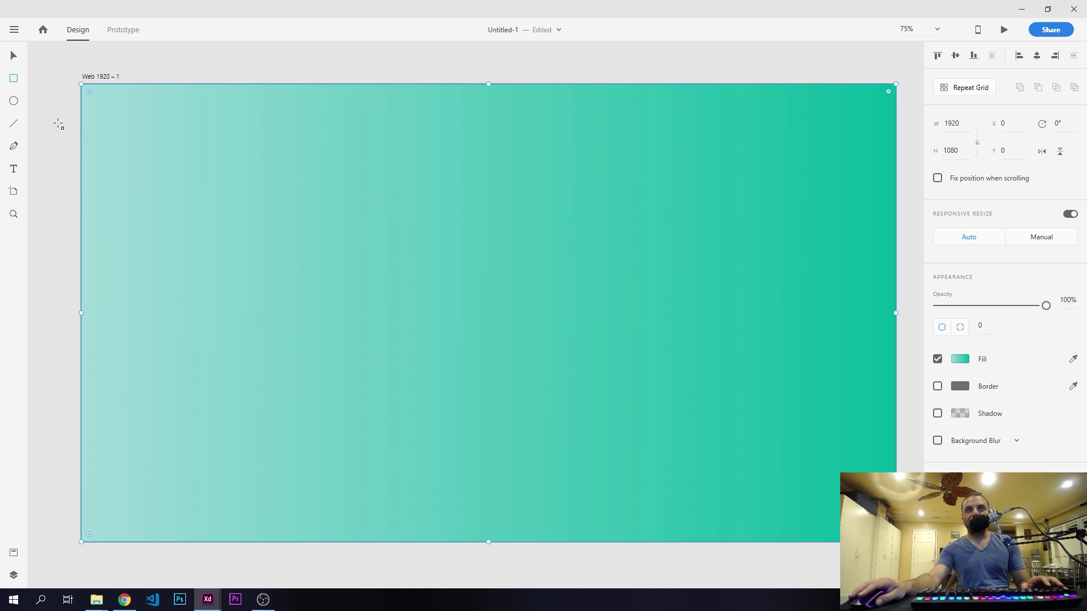
key(v)
click(43, 108)
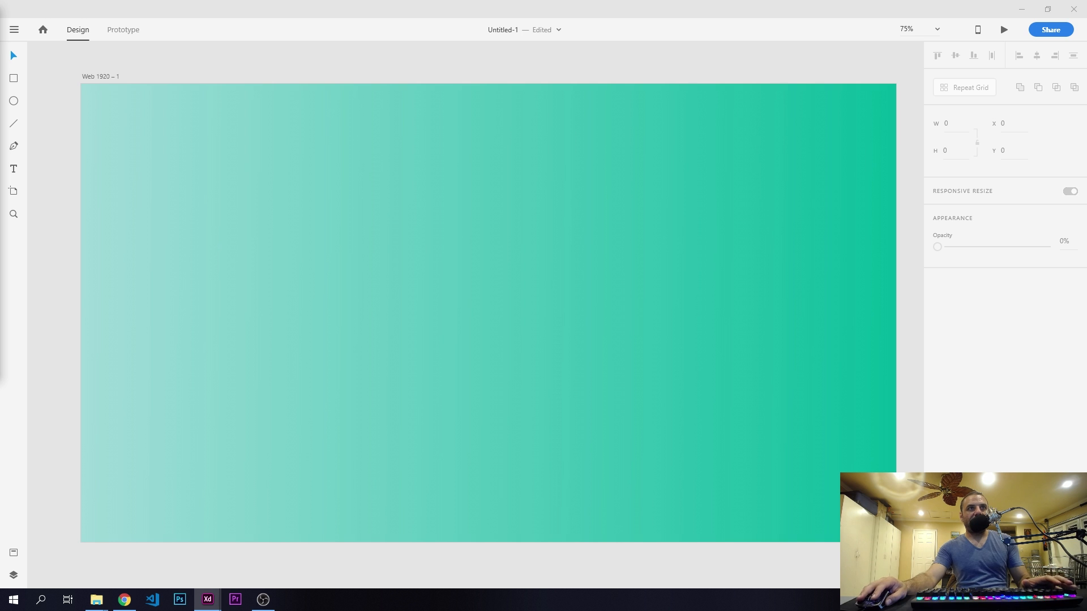
- Draw an S-shaped Pen curve from the artboard's left edge at about Y 231, through about (981, 577), to the right edge at about Y 404
click(13, 146)
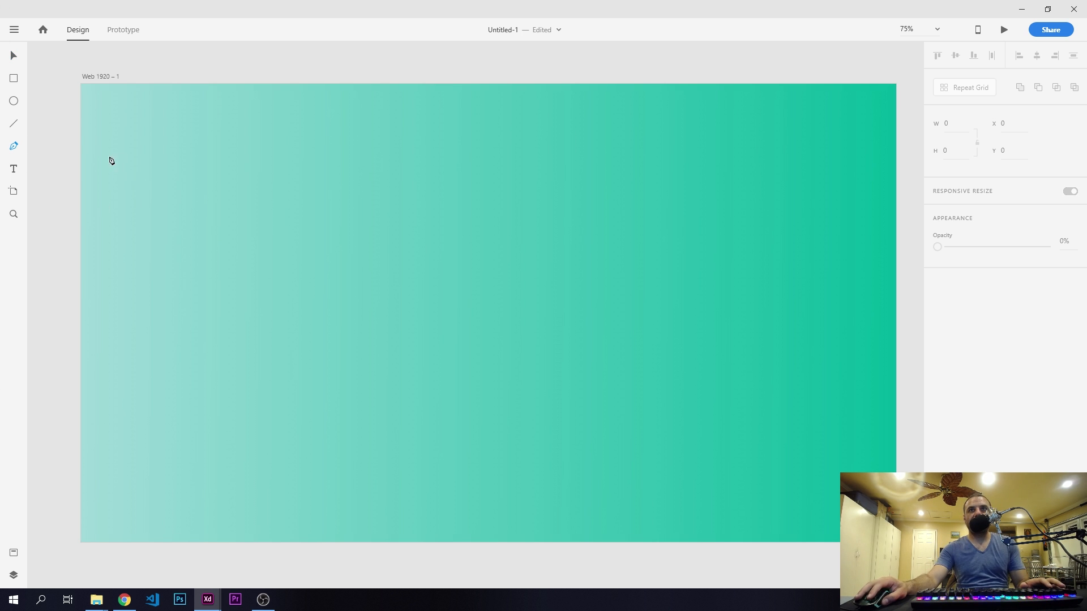
click(82, 182)
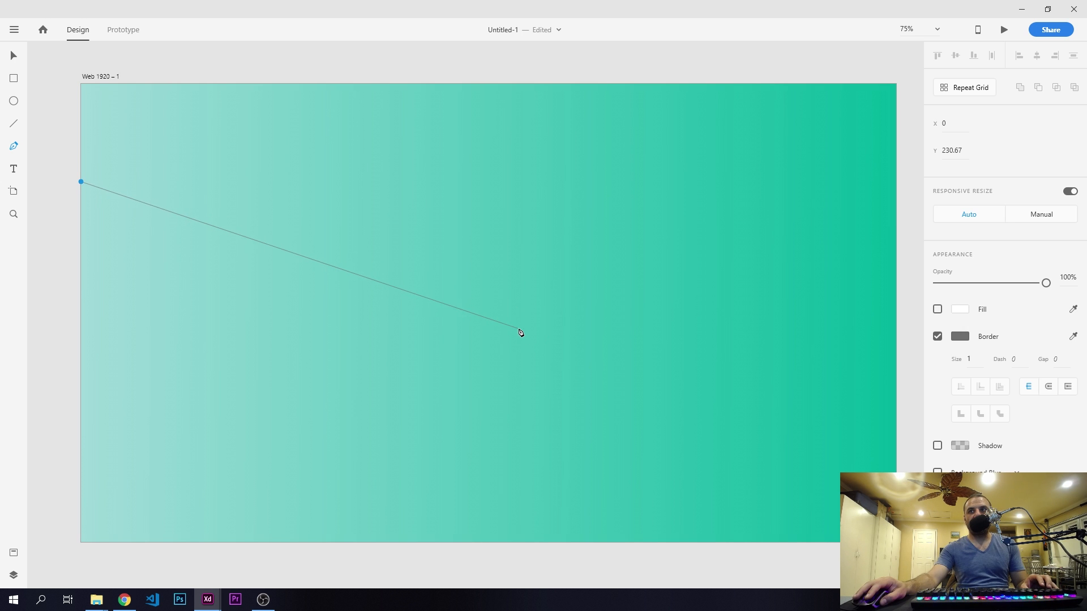
drag(497, 329, 718, 574)
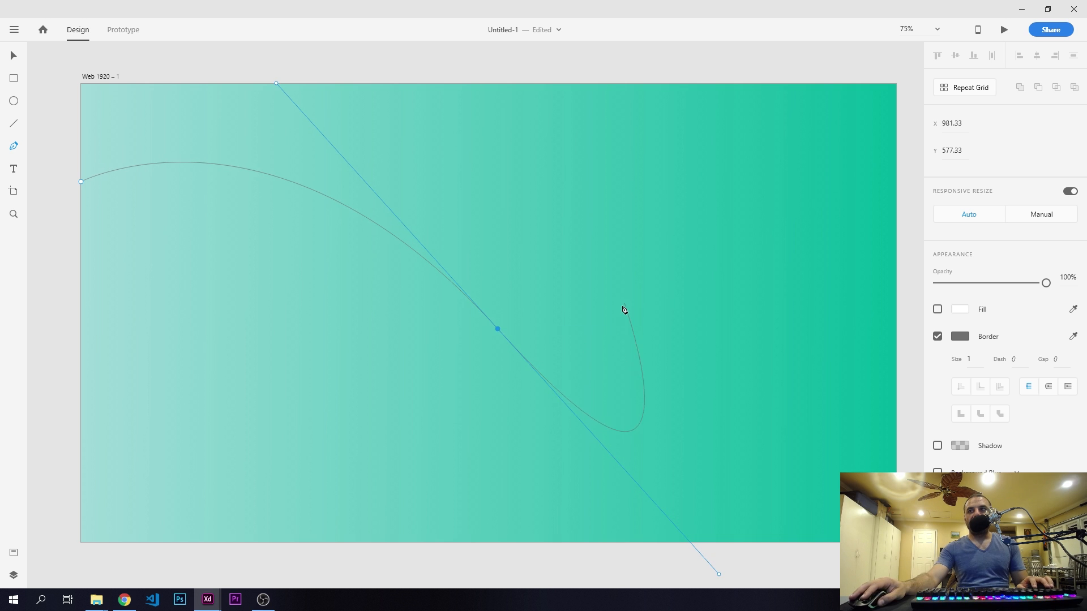
click(497, 330)
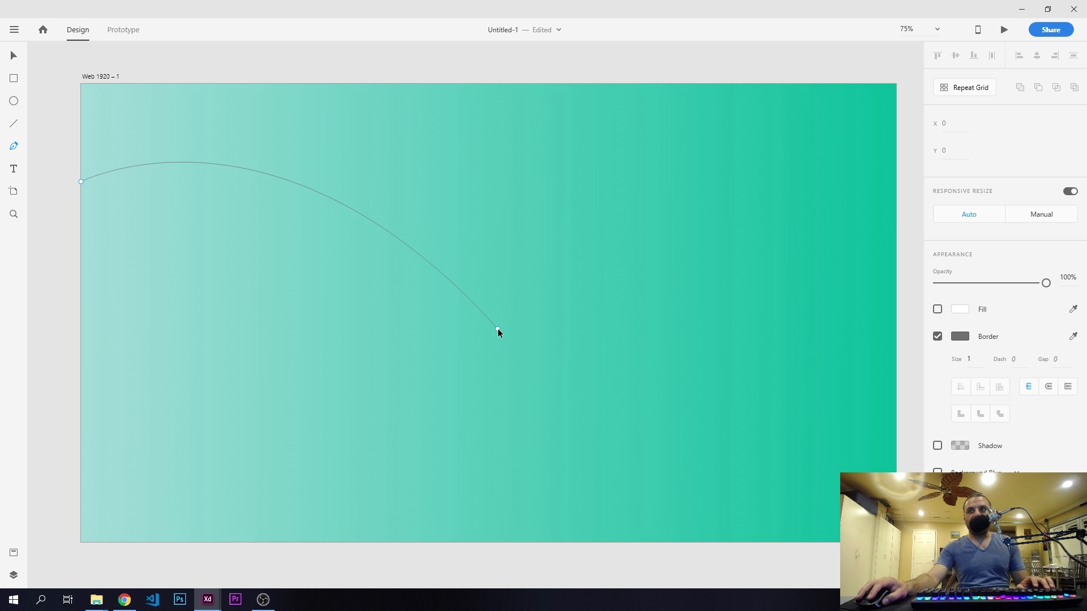
click(897, 257)
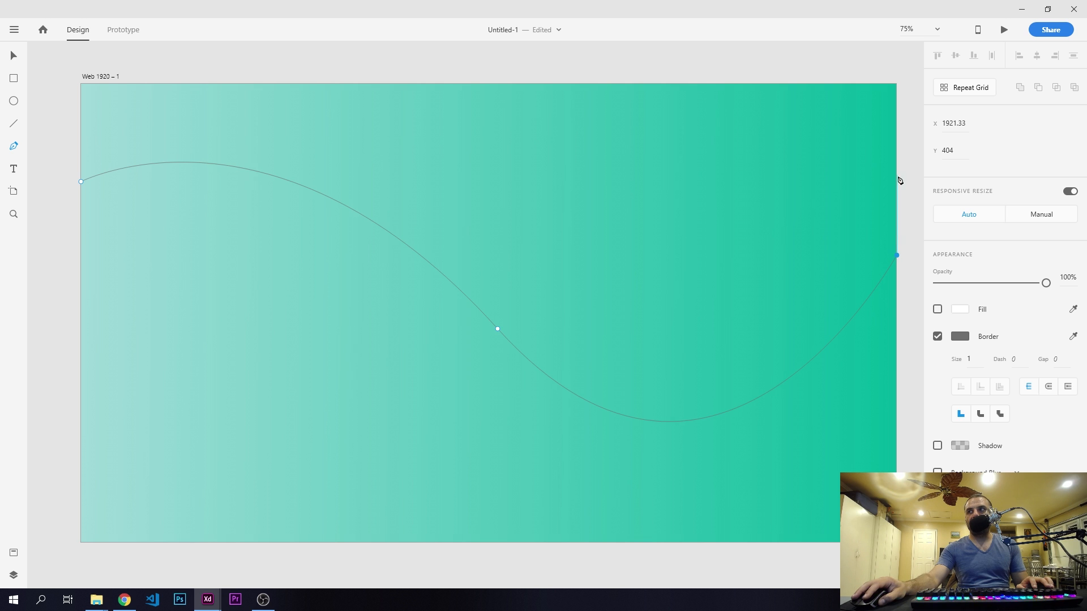
- Continue the path through the artboard's top right and top left corners and close it at the curve's starting point
click(897, 84)
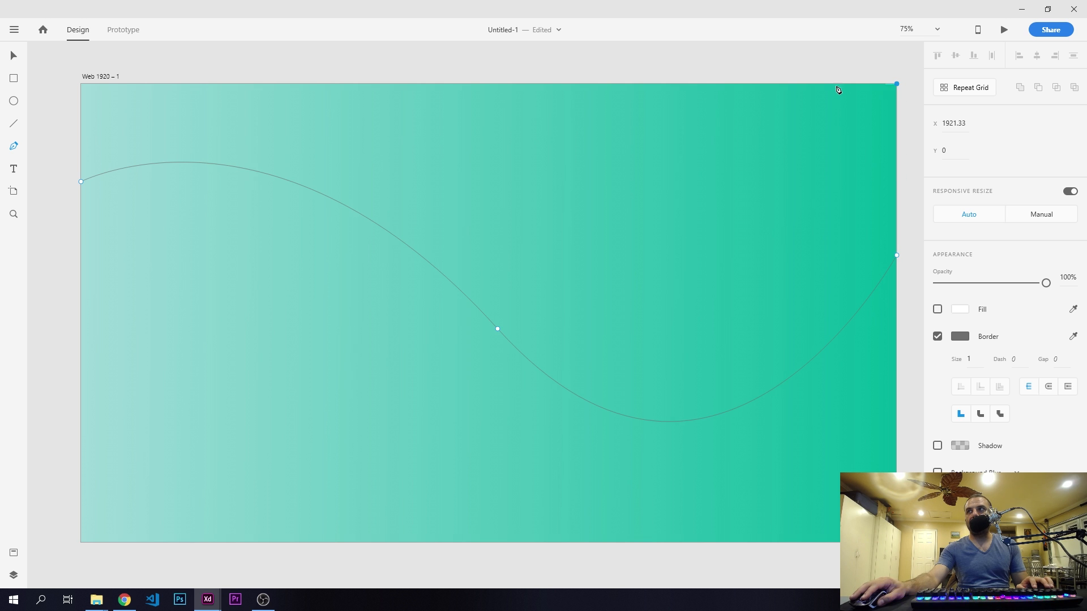
click(81, 84)
click(81, 182)
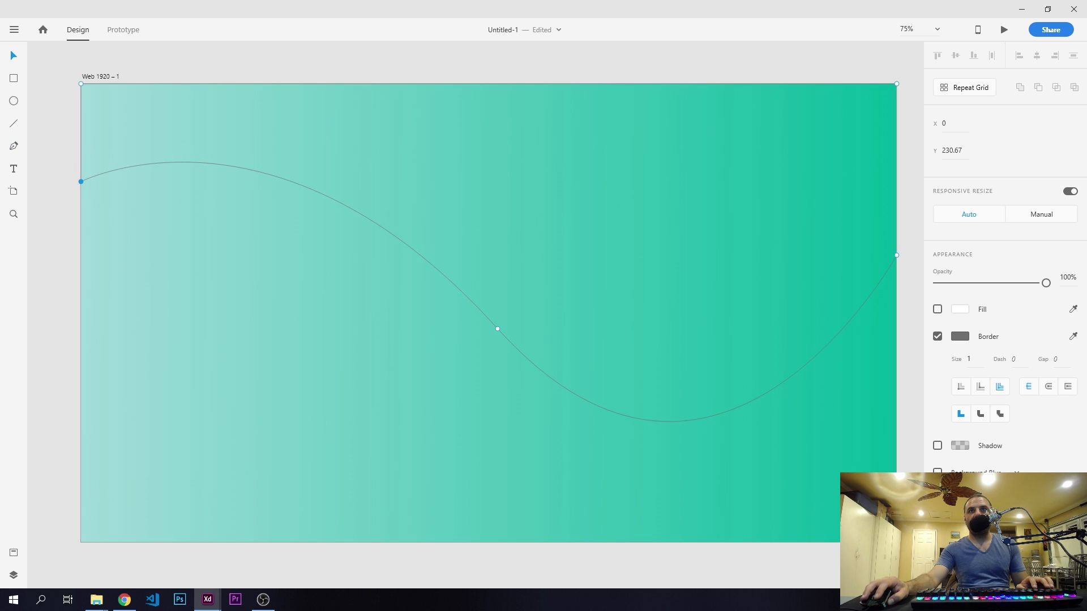
- Remove the border from the wave shape and turn on its white fill
click(266, 153)
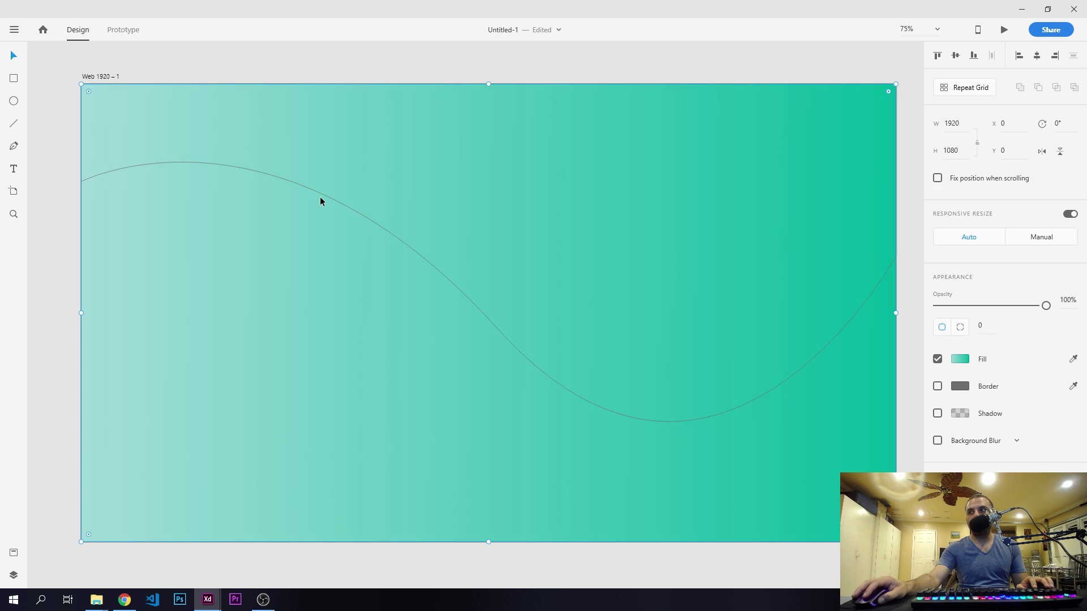
click(366, 222)
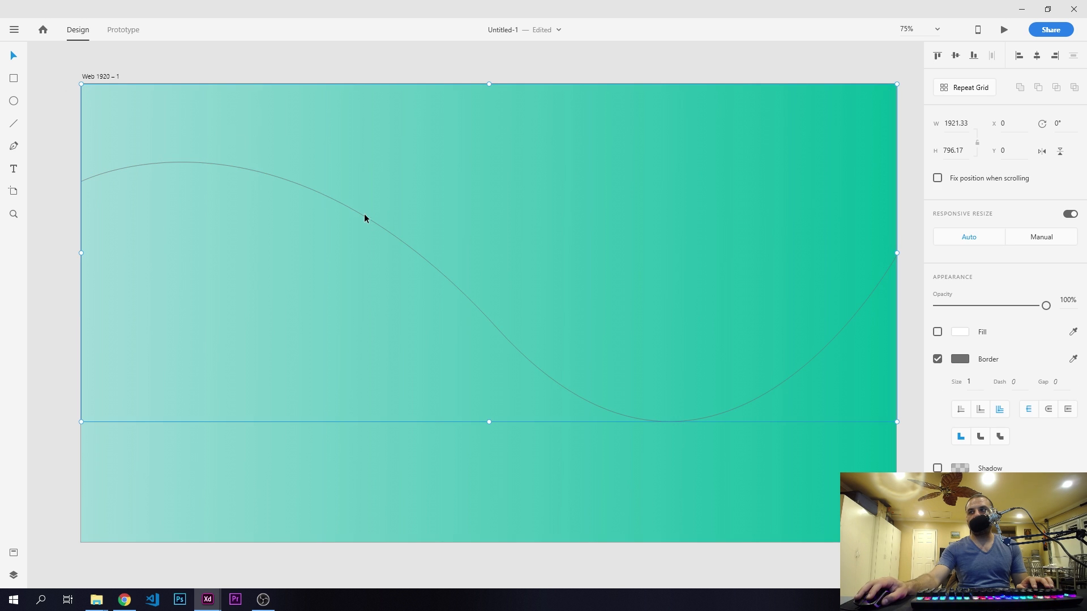
click(938, 359)
click(937, 332)
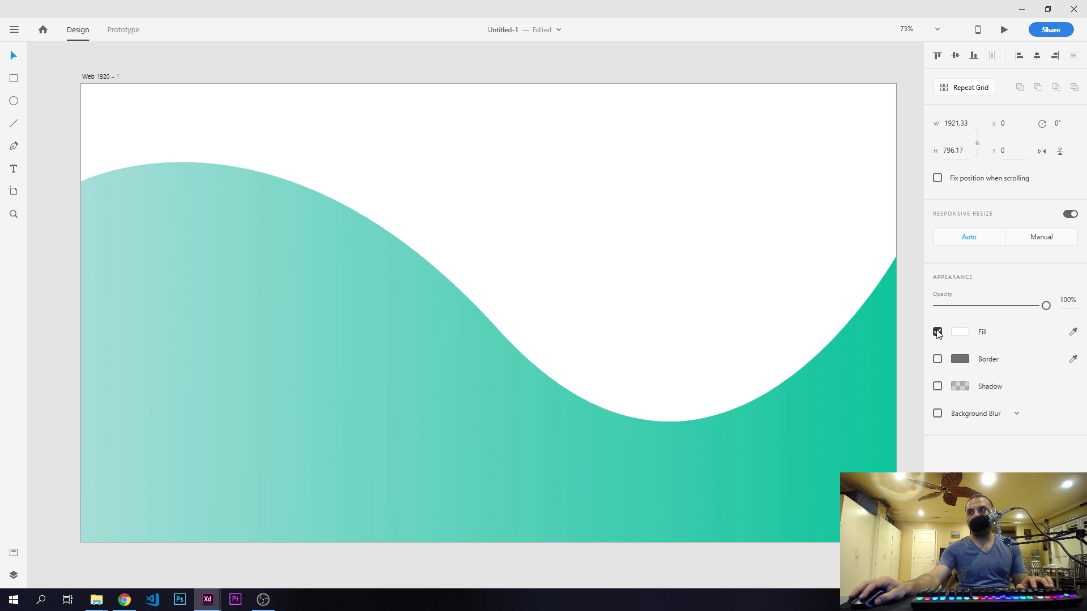
- Set the white wave shape's opacity to 30%
drag(1046, 306, 963, 310)
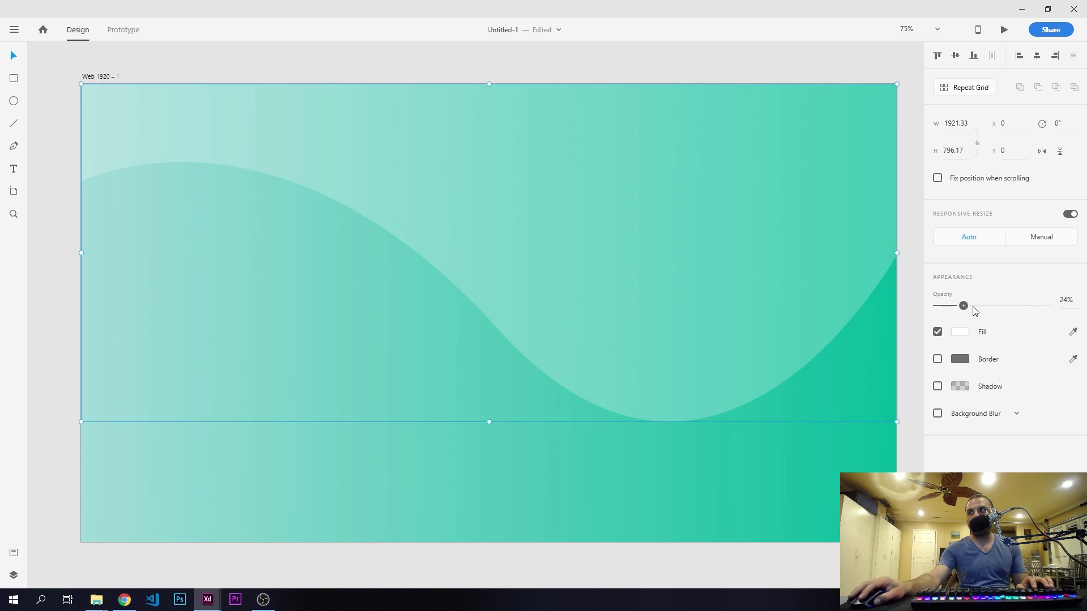
click(1067, 299)
text(30)
key(Return)
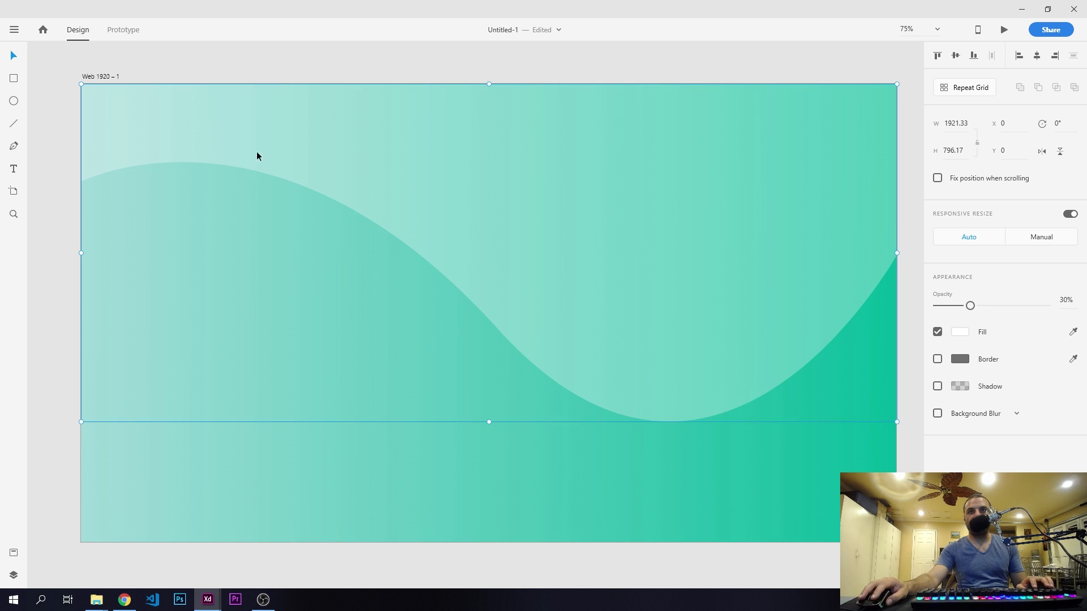
- Group the wave shape with the gradient rectangle and lock the group
shift+click(82, 456)
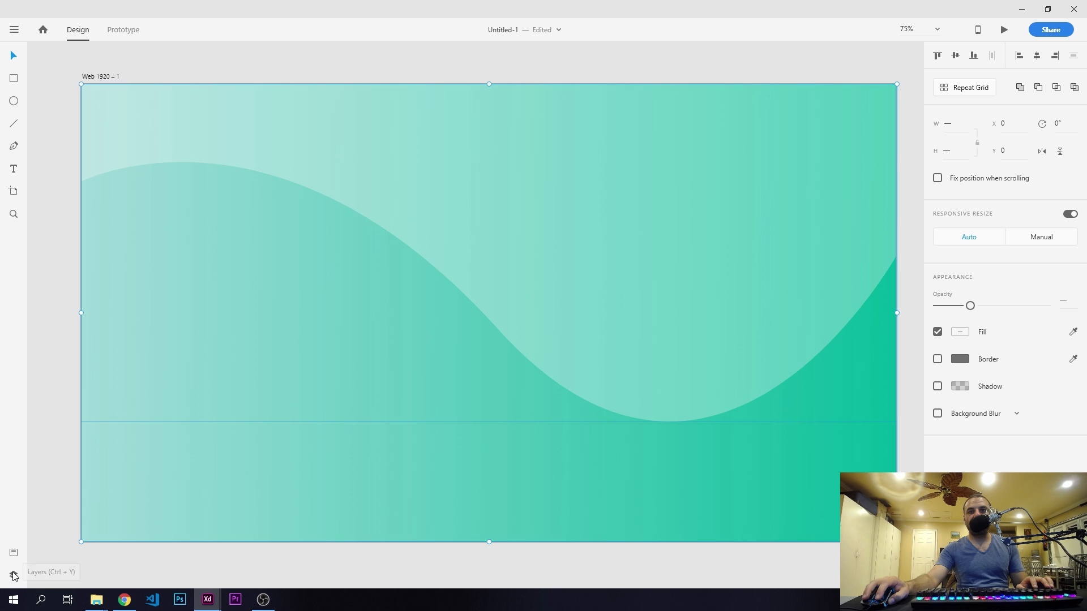
key(ctrl+g)
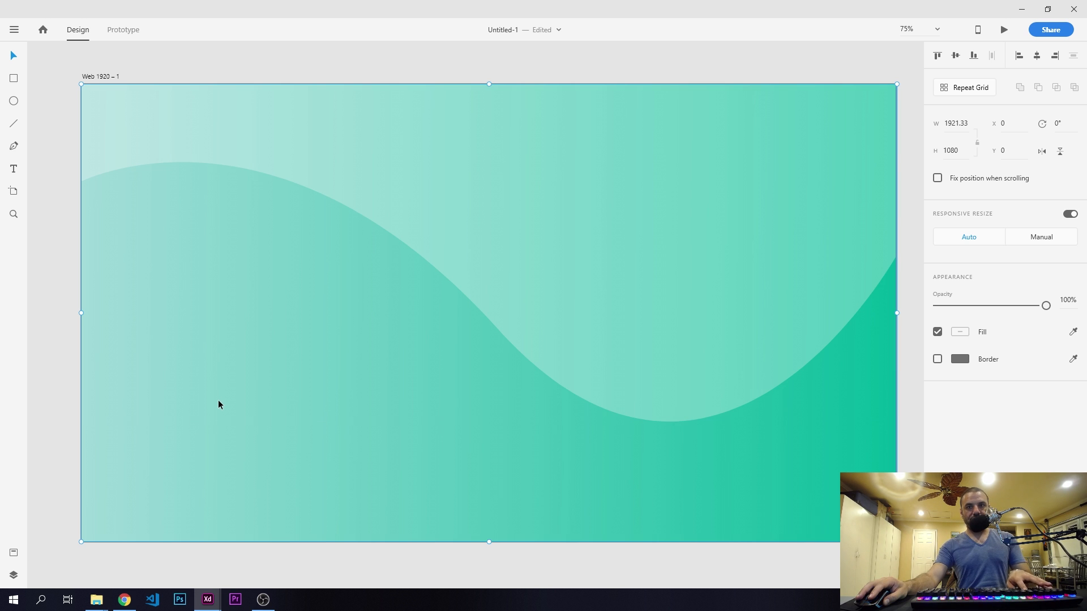
click(13, 575)
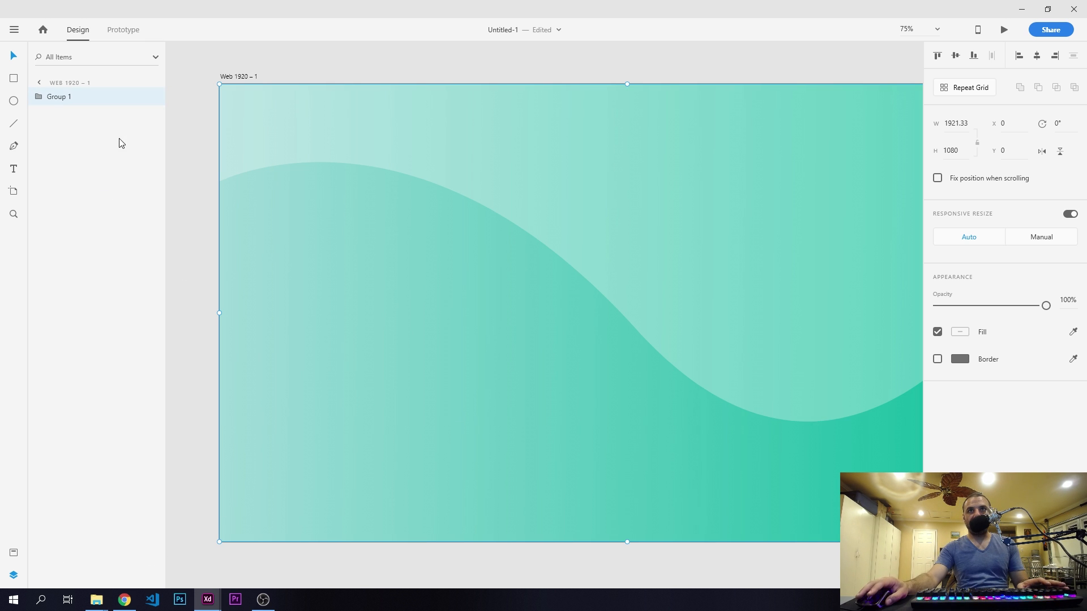
click(137, 97)
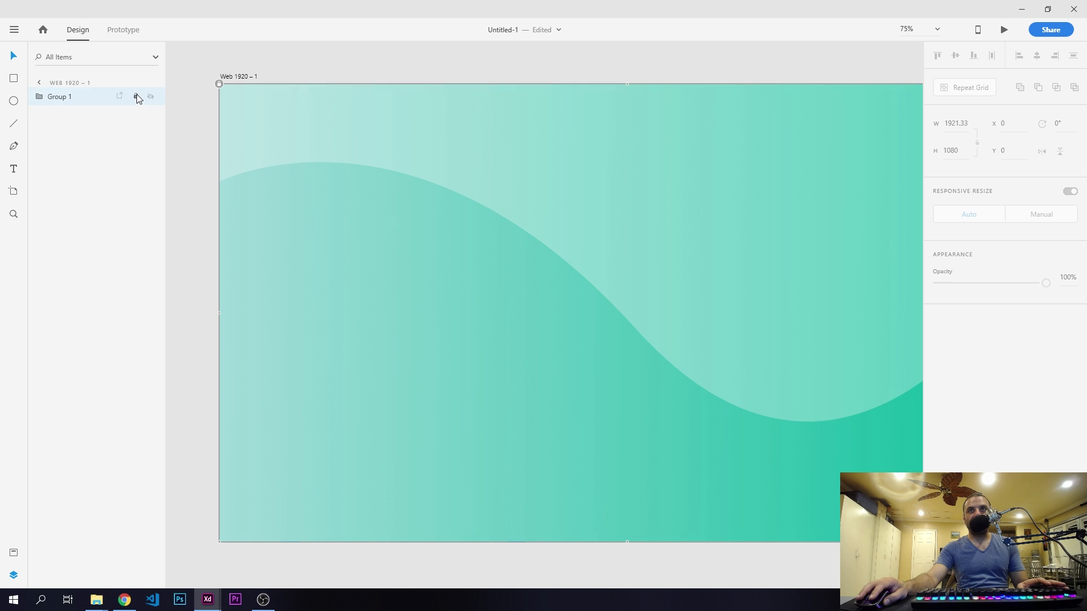
click(187, 130)
click(366, 176)
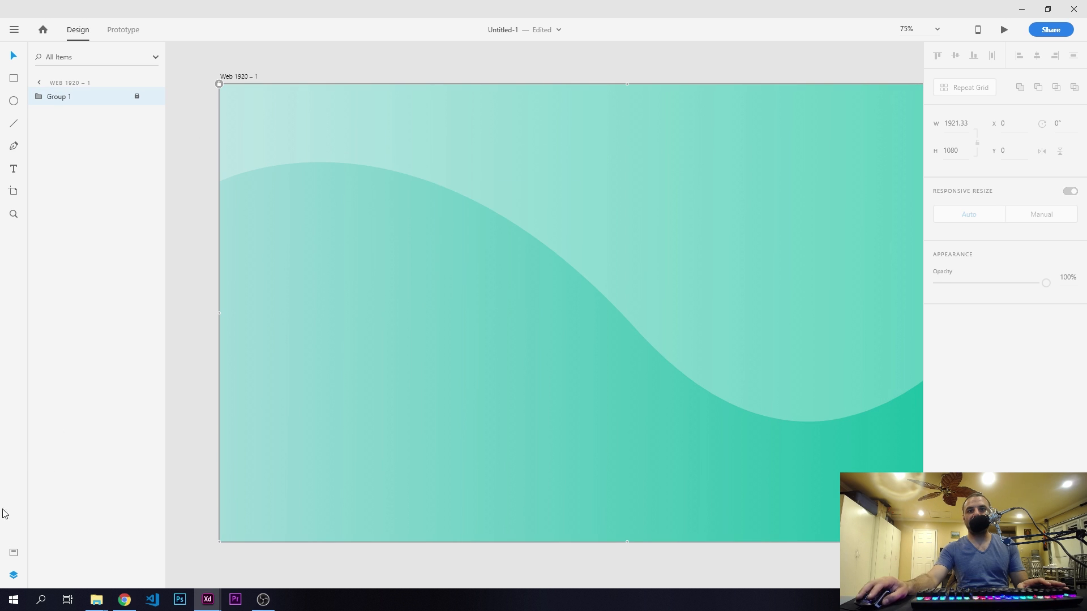
click(14, 575)
click(57, 131)
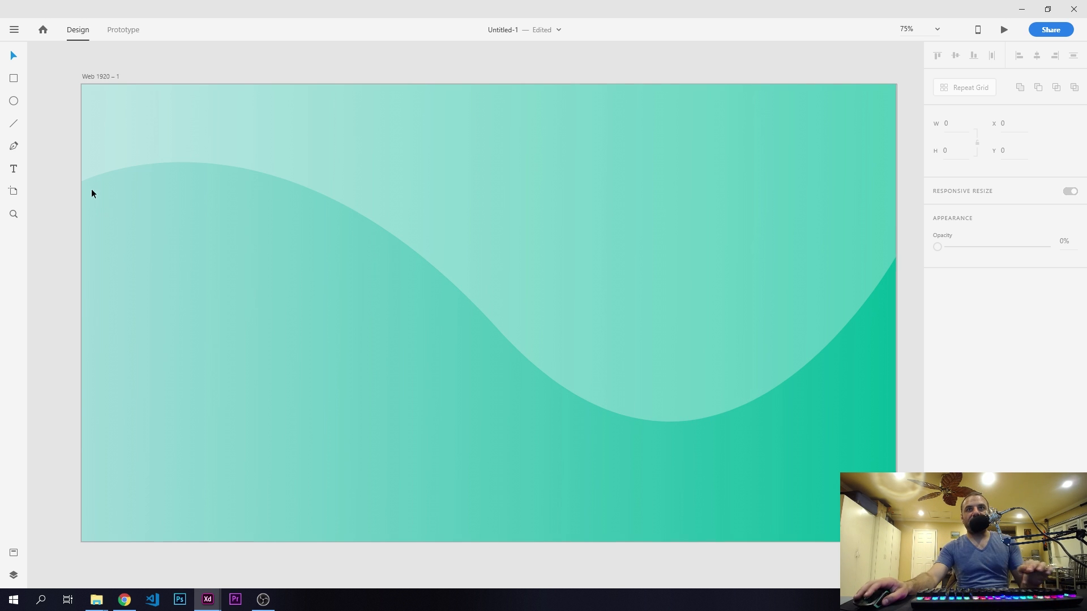
- Add a text line reading "WEATHER" below the wave's crest, at about X 233, Y 456
click(13, 168)
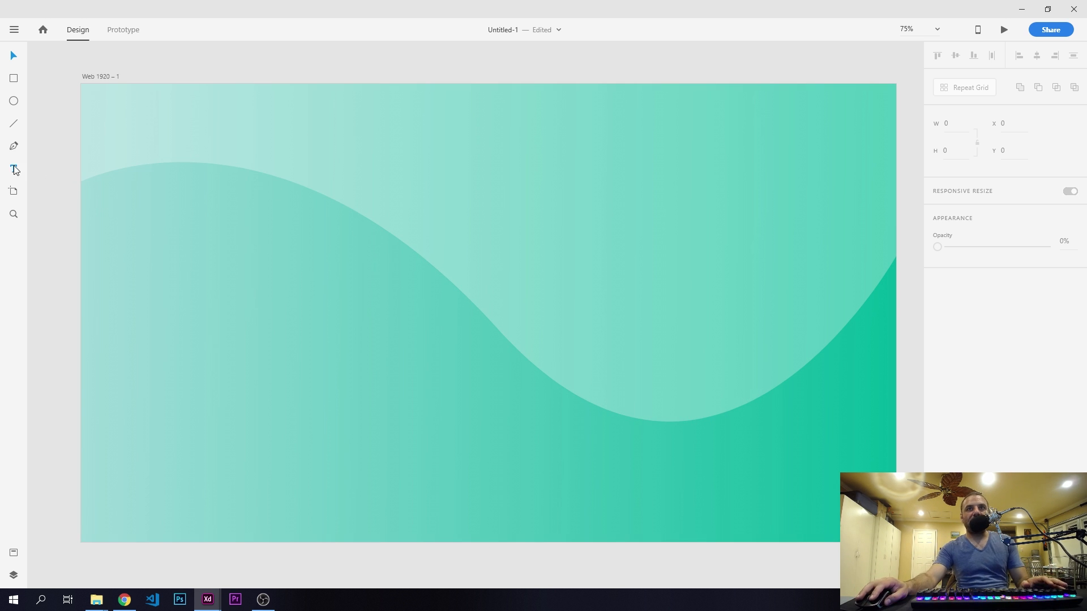
click(180, 275)
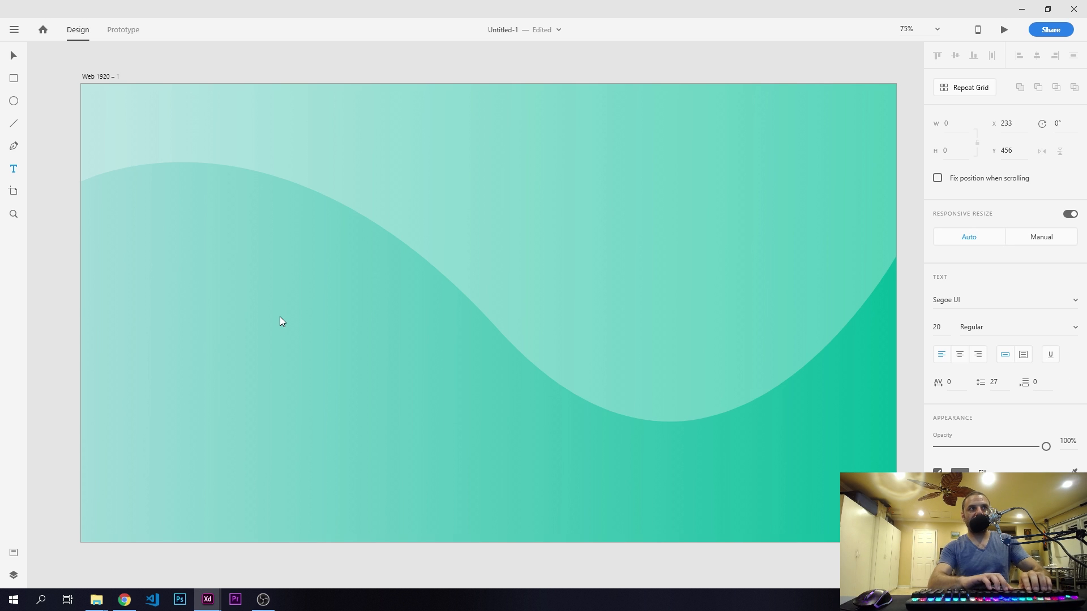
text(Welco)
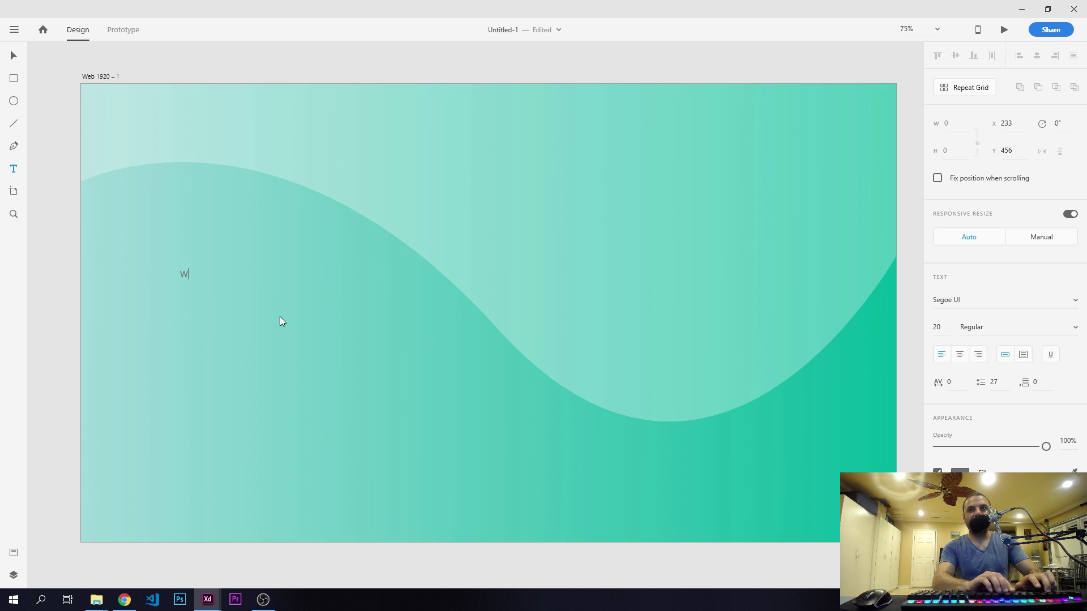
key(BackSpace)
key(BackSpace)
key(BackSpace)
key(BackSpace)
text(EATHER)
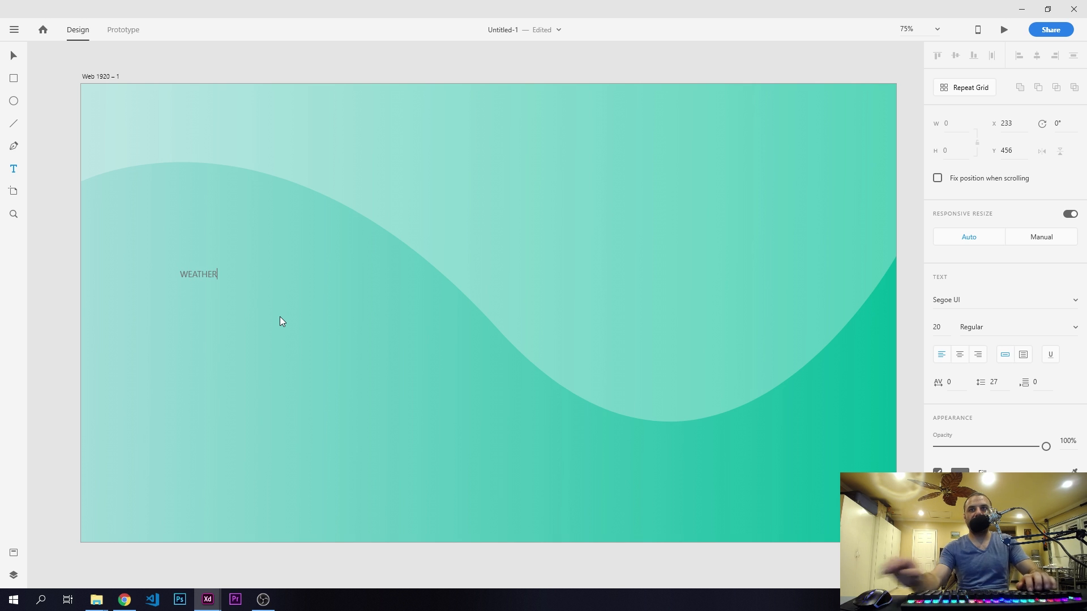
- Format the WEATHER text in Nirmala UI Bold at size 100
key(ctrl+a)
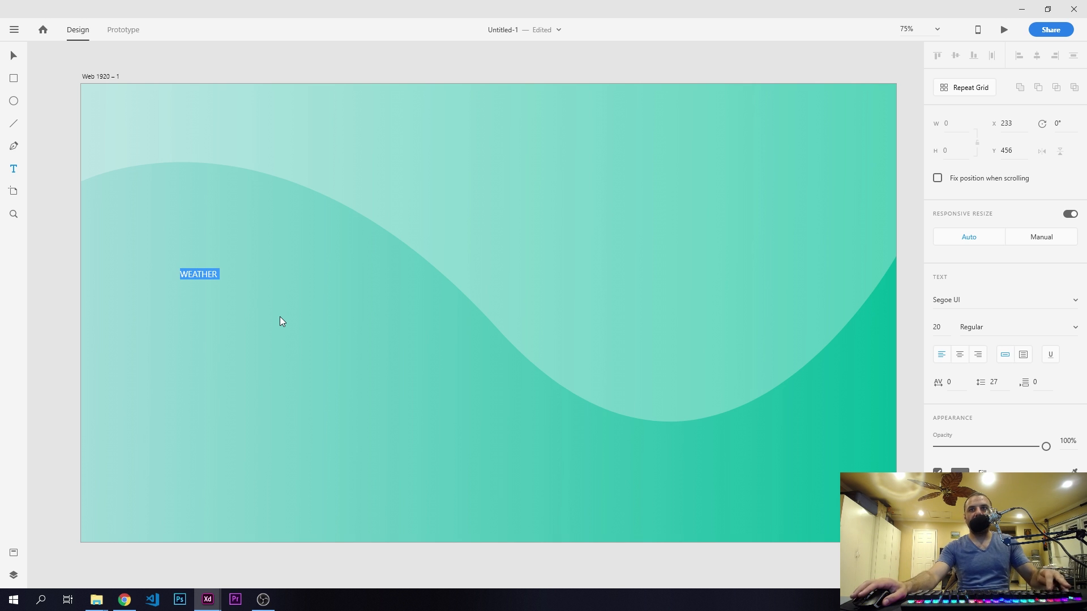
click(973, 301)
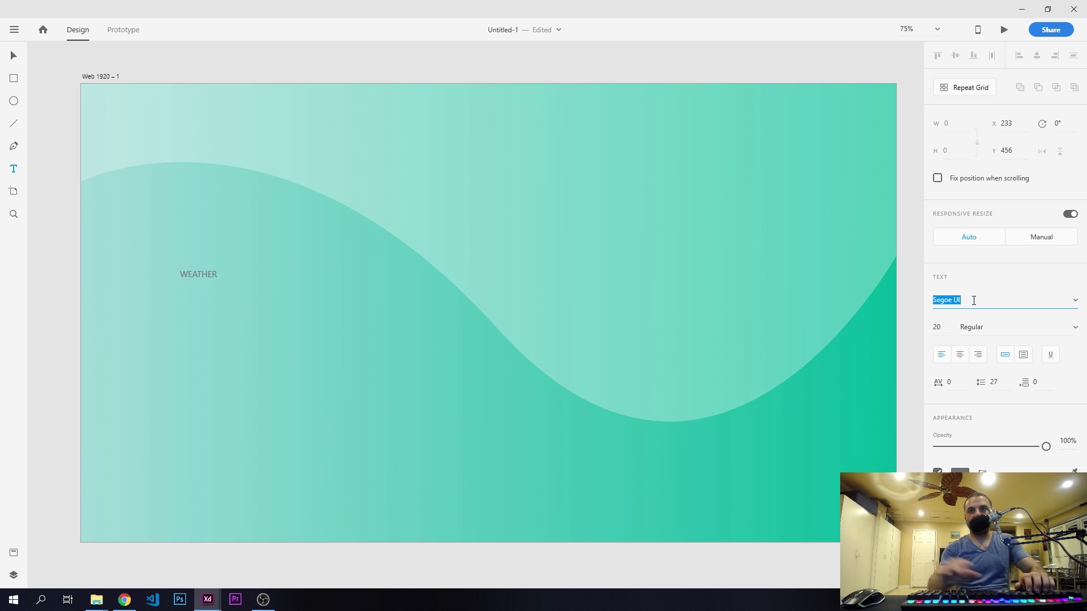
text(Nirmala)
key(Return)
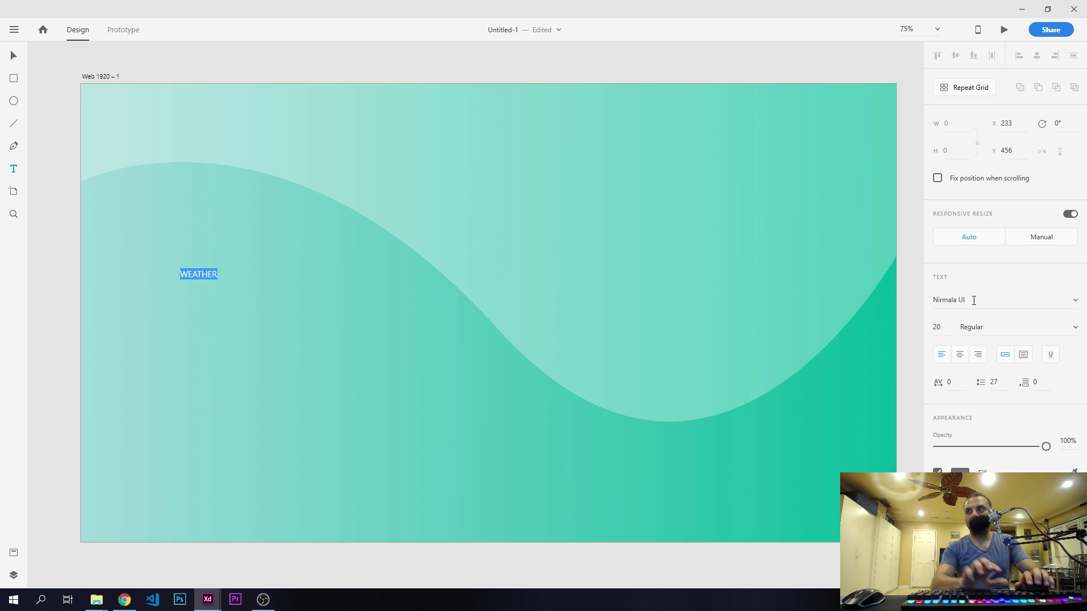
click(1073, 329)
click(979, 392)
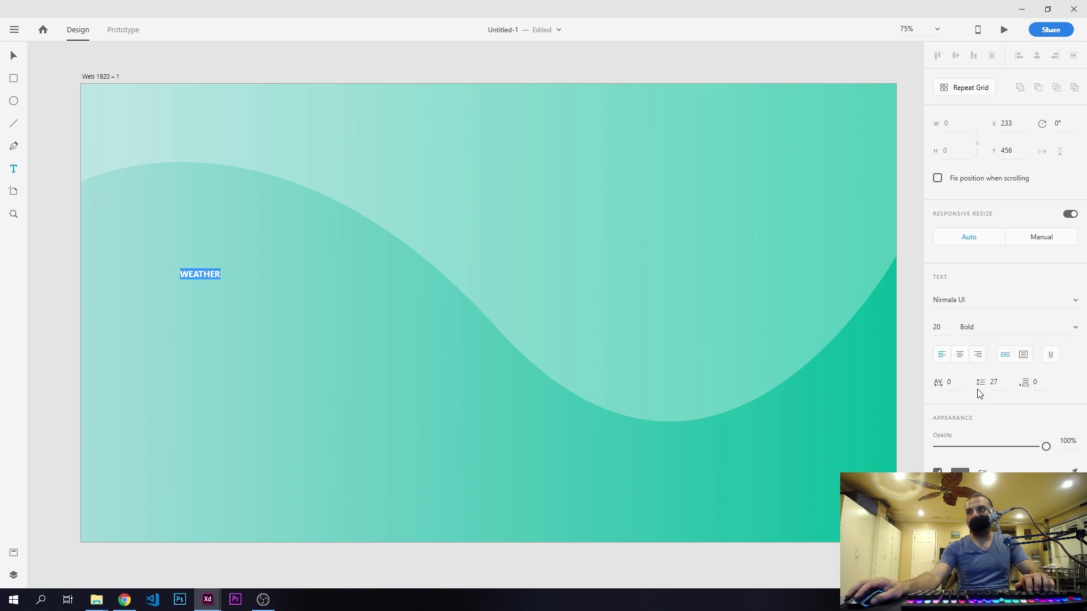
click(946, 329)
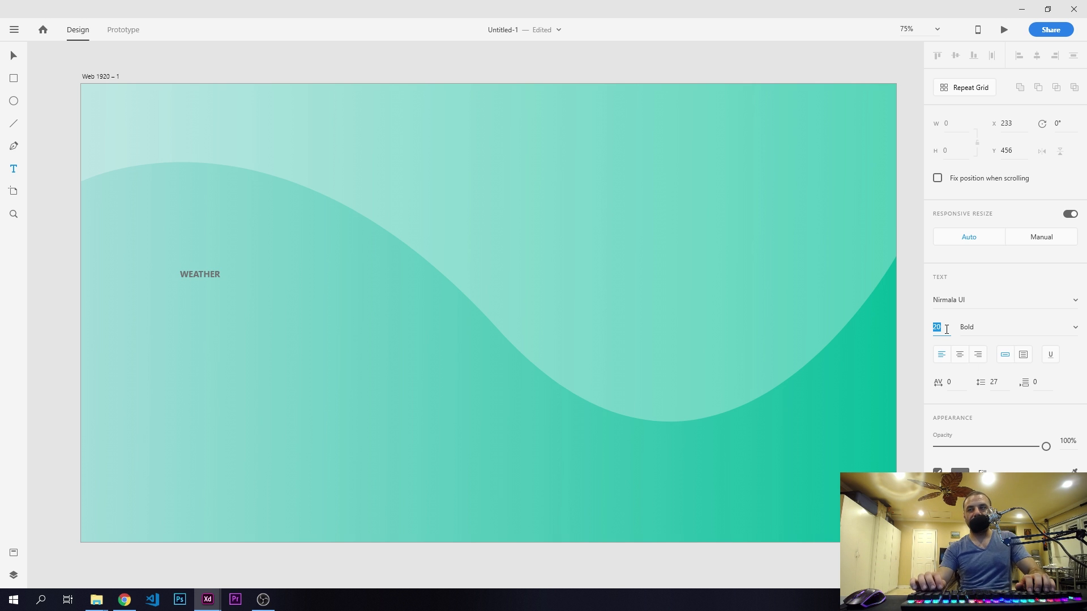
key(Return)
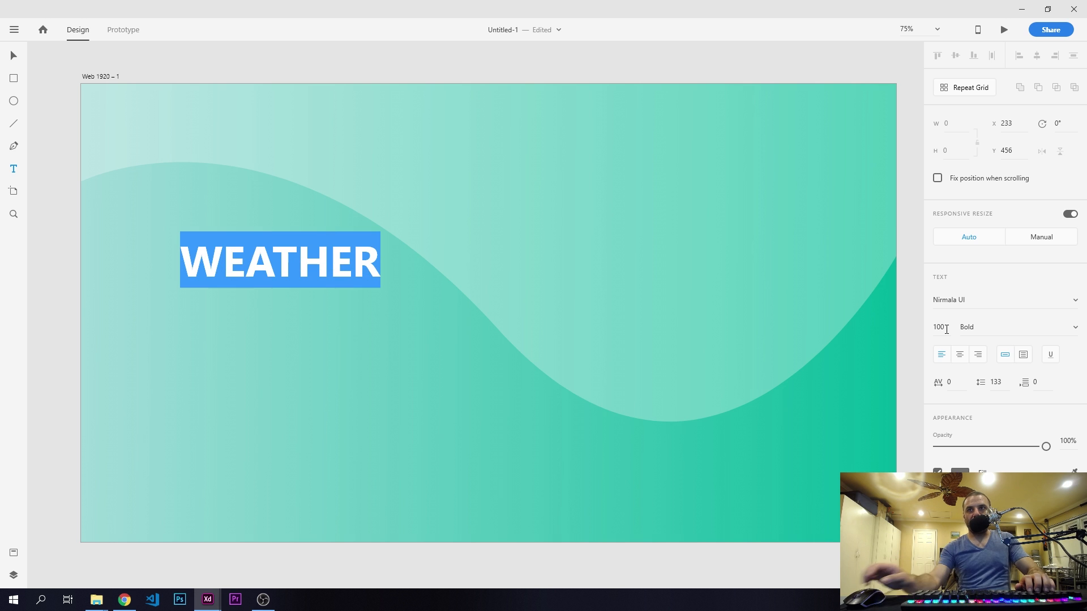
- Change the fill color of the WEATHER text to white
key(alt+Tab)
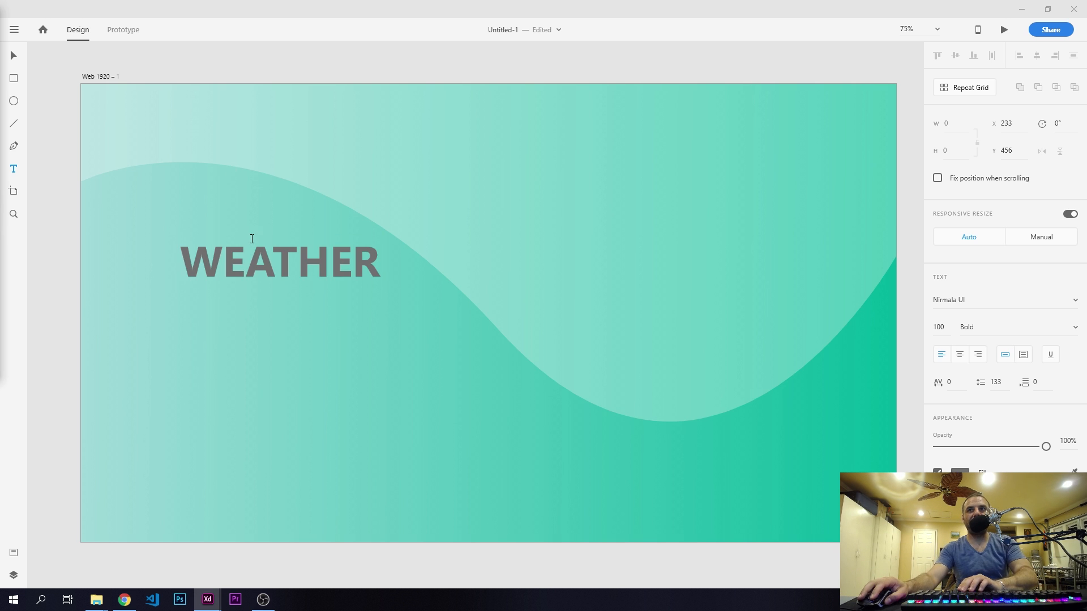
key(alt+Tab)
key(Escape)
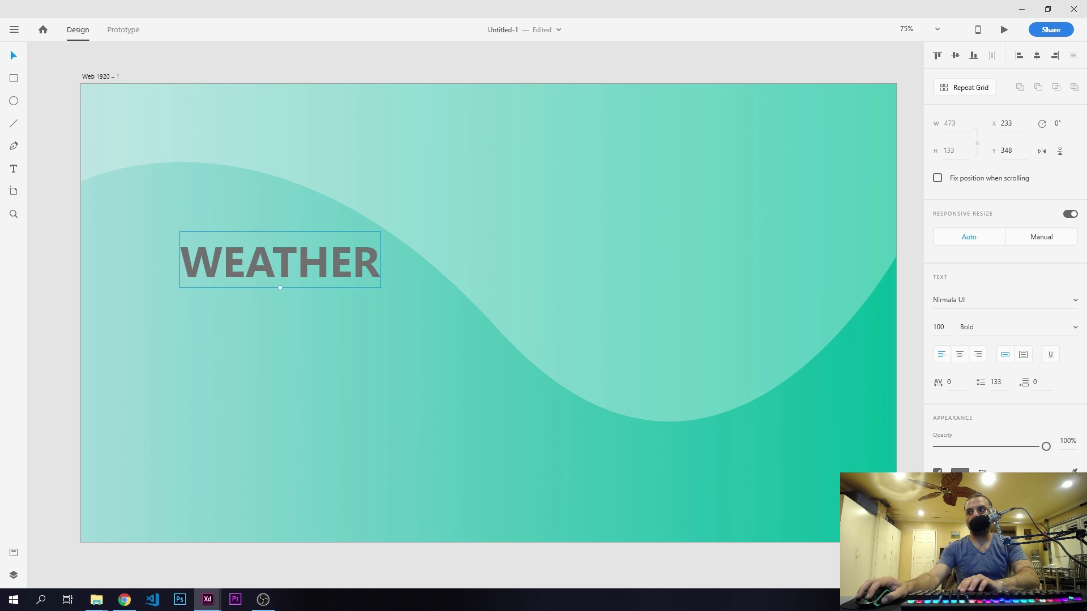
click(959, 474)
drag(837, 428, 542, 324)
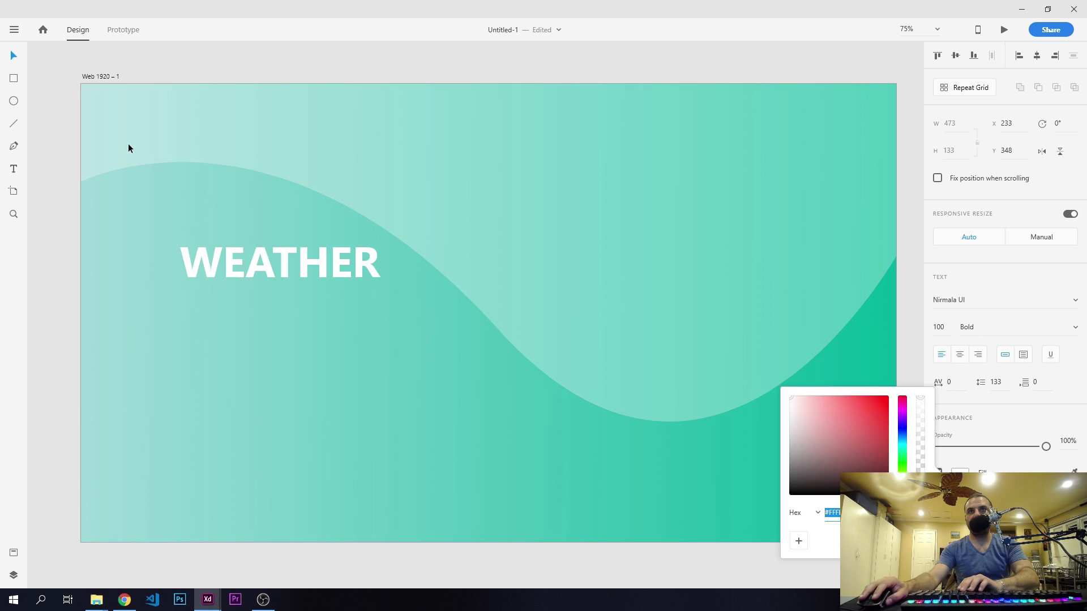
click(52, 111)
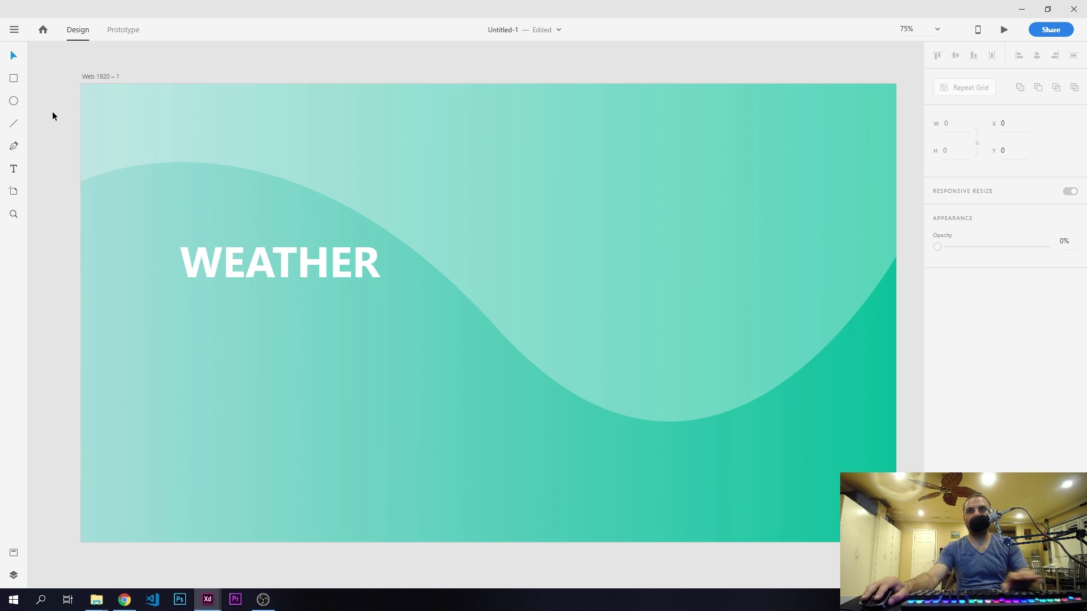
- Duplicate the WEATHER text directly below itself at Y 436 and change the copy to read "ME NOW"
click(281, 253)
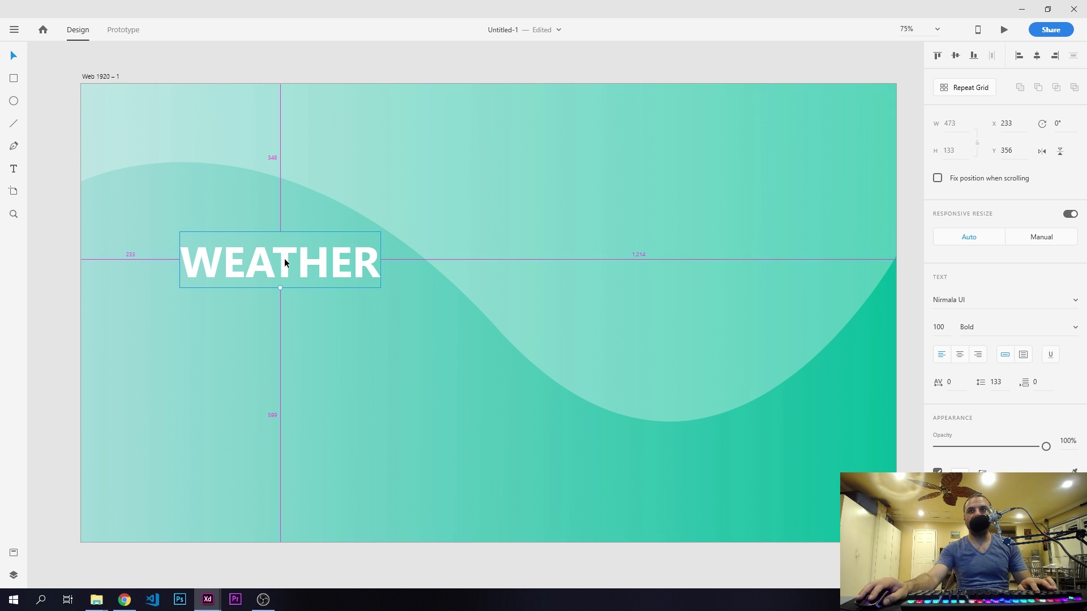
drag(285, 258, 284, 289)
double_click(284, 290)
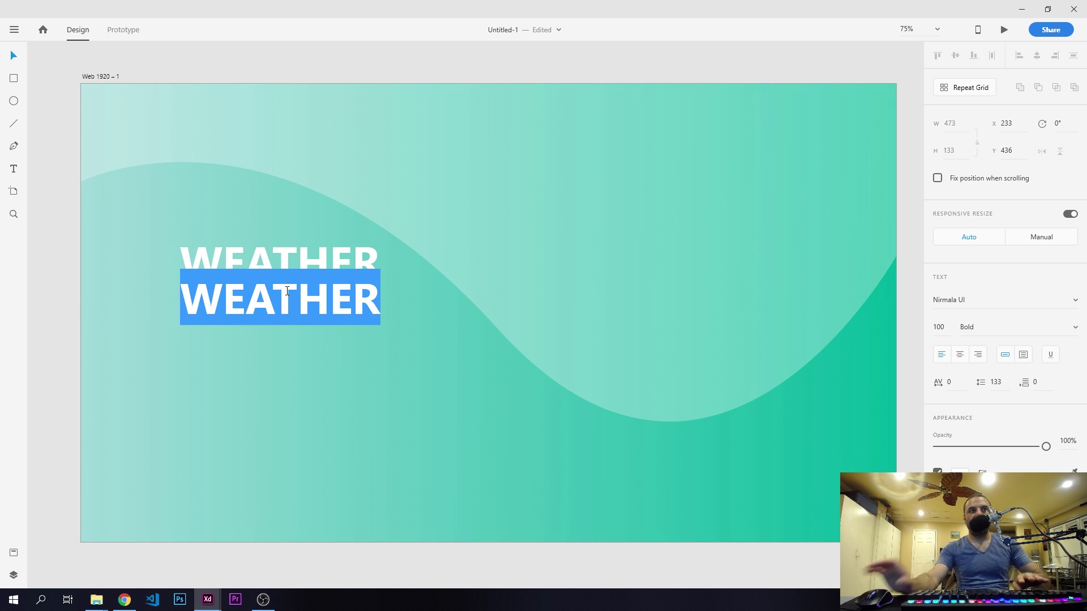
text(ME )
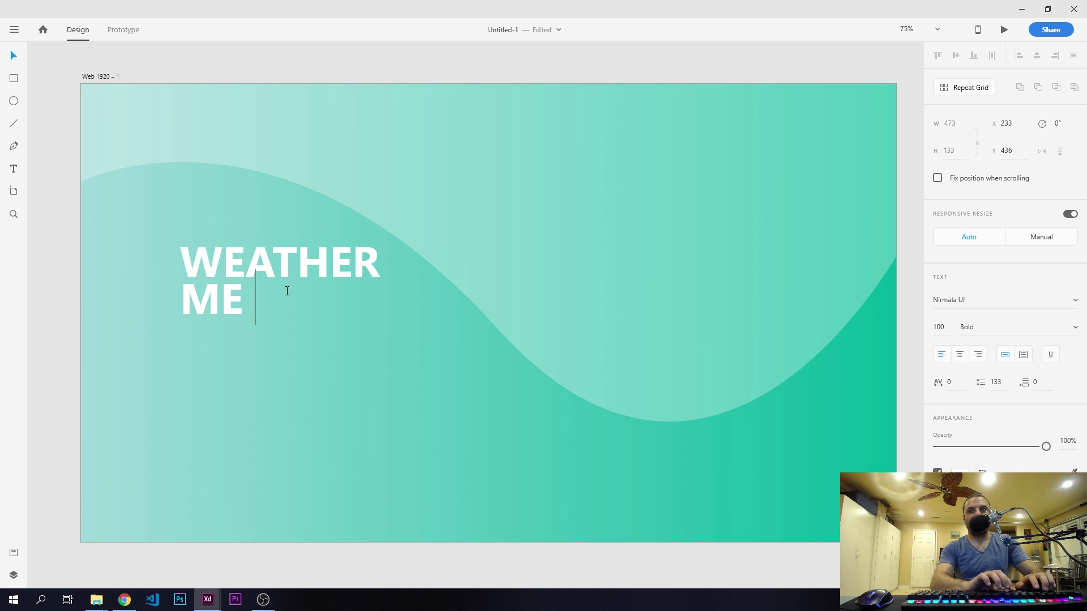
text(NOW)
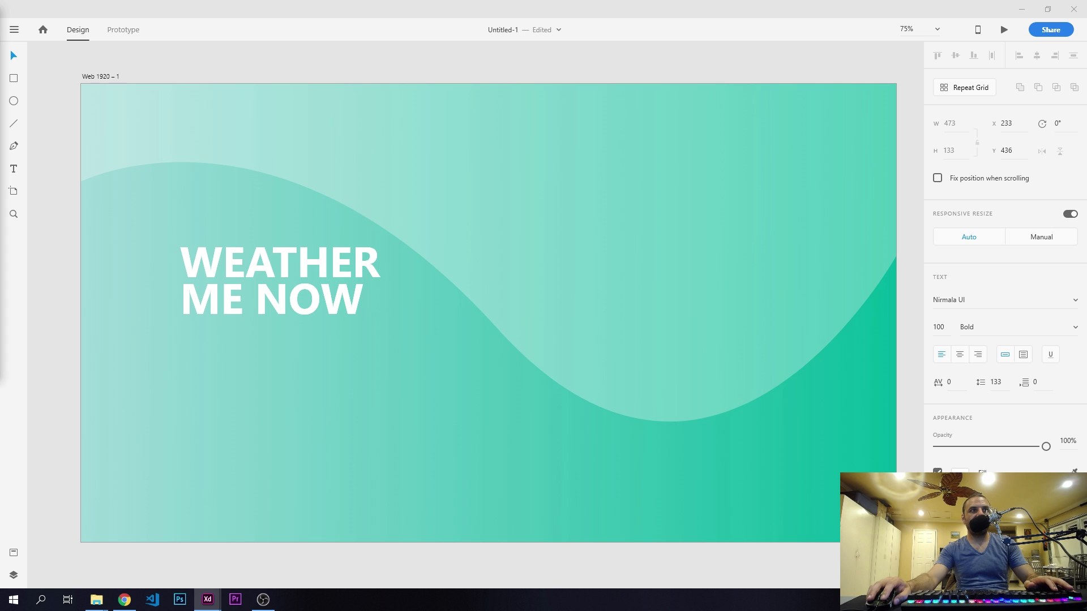
- Color only the word NOW in the second heading line pink with hex #FE4A73
click(278, 297)
drag(258, 294, 357, 301)
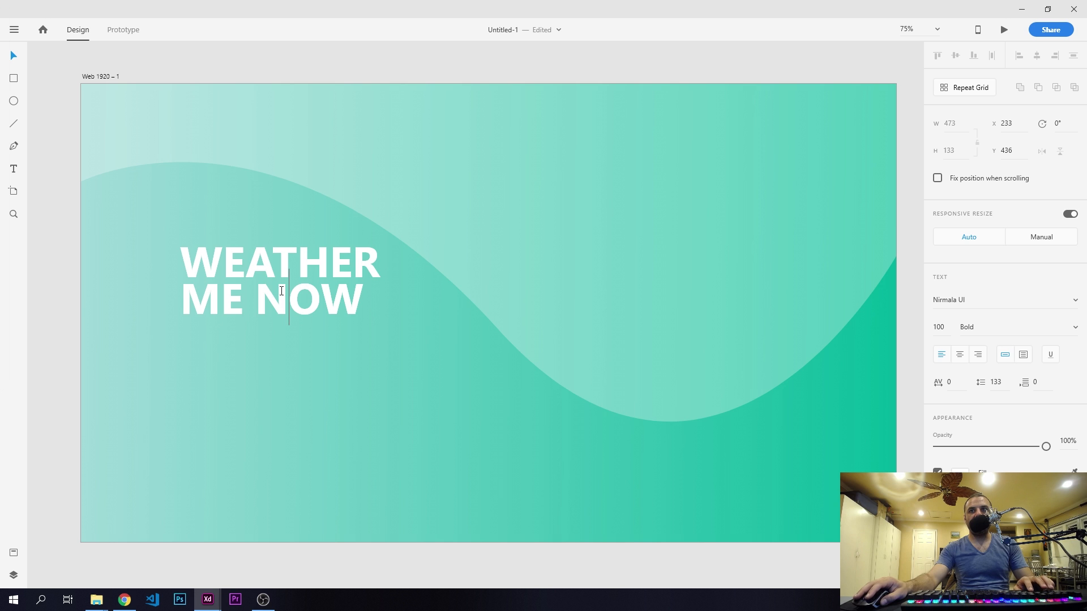
drag(258, 293, 352, 298)
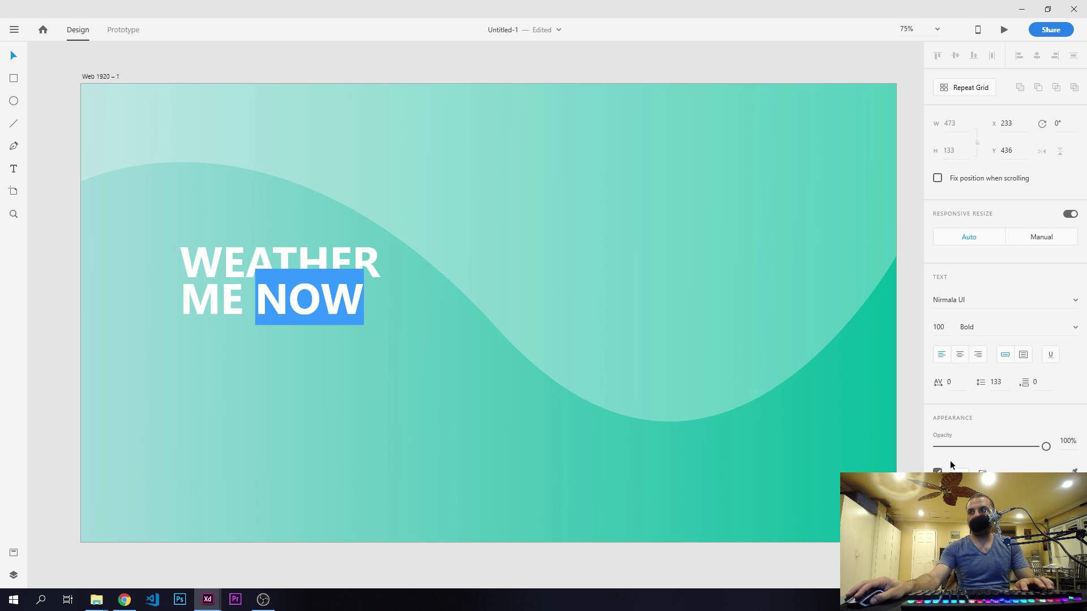
click(959, 471)
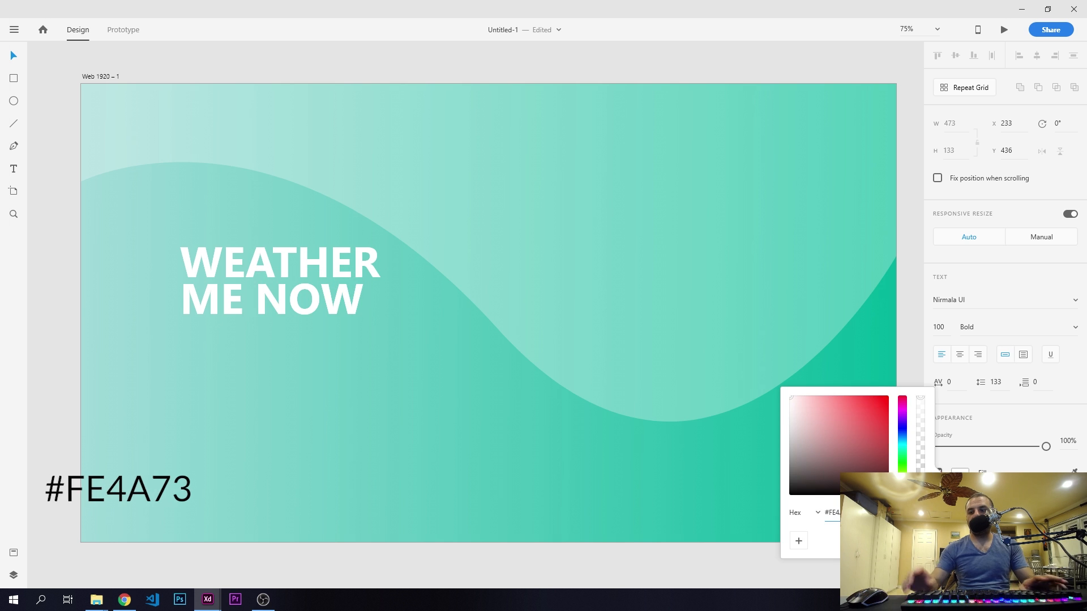
text(#FE4A73)
key(Return)
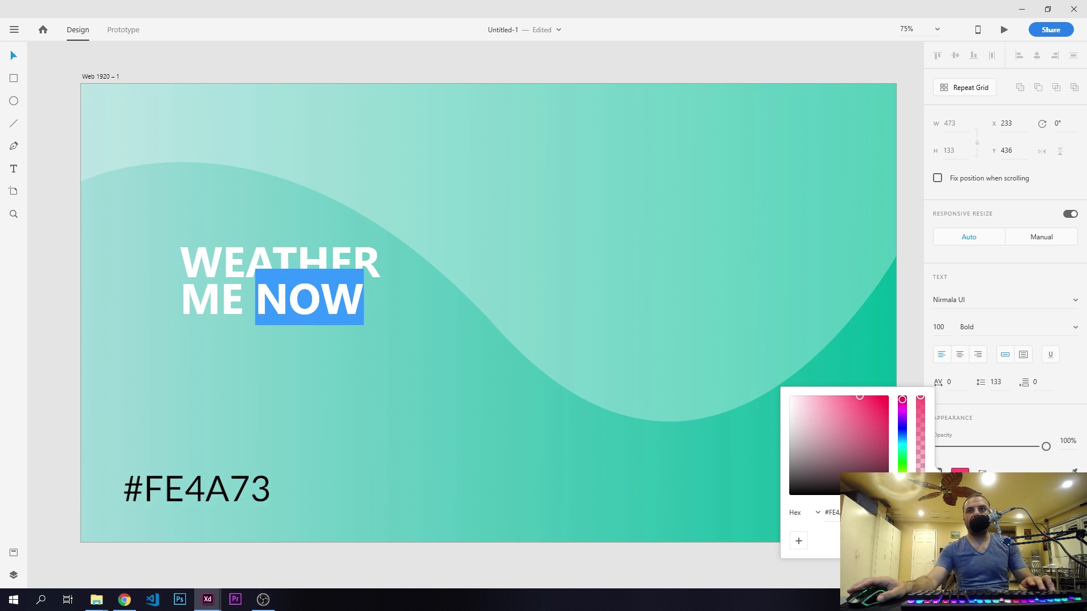
click(16, 58)
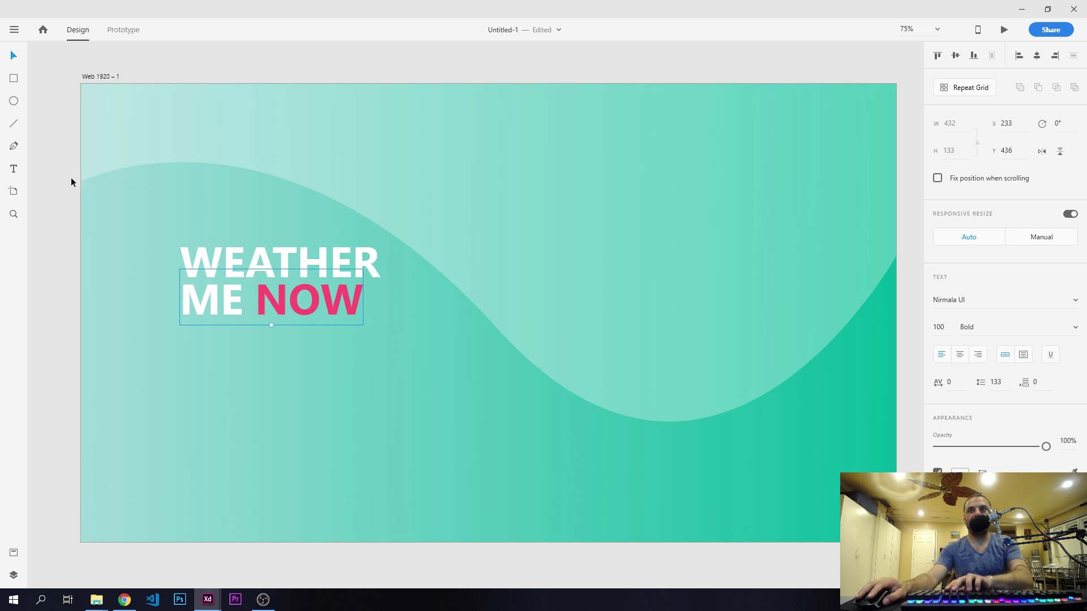
- Align the right edges of the WEATHER and ME NOW lines and shift both together to X 213
shift+click(367, 259)
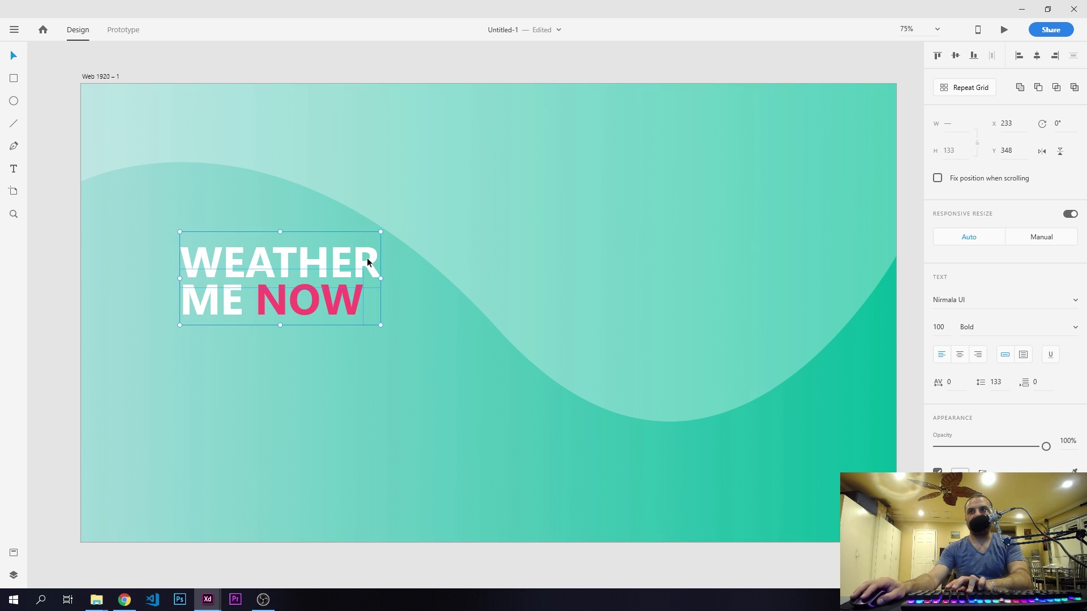
click(1056, 56)
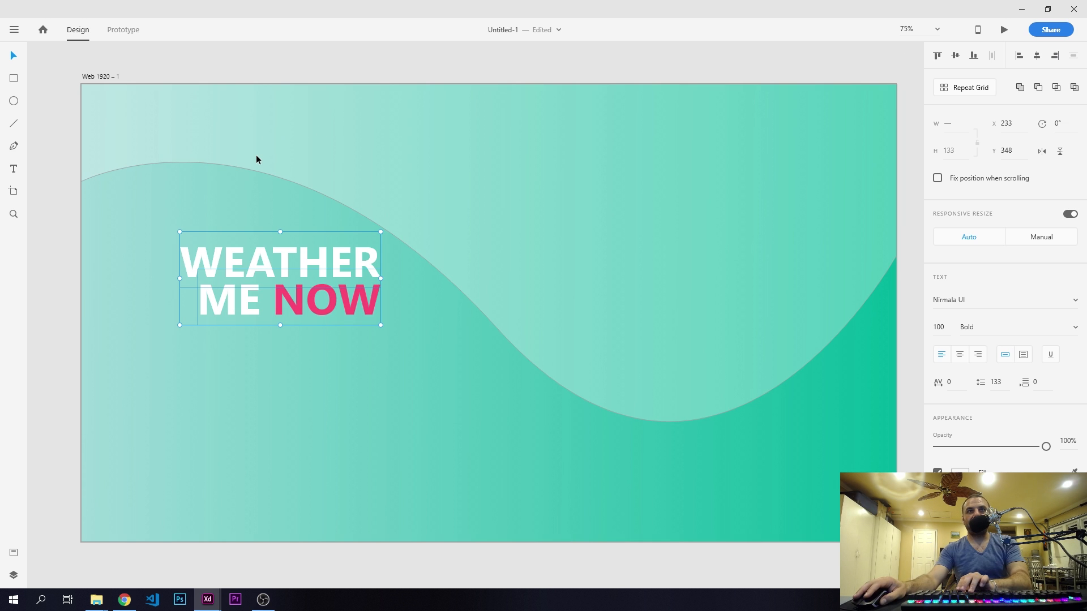
key(shift+Left)
key(shift+Left)
key(shift+Left)
key(shift+Left)
key(shift+Left)
key(shift+Right)
key(shift+Right)
key(shift+Right)
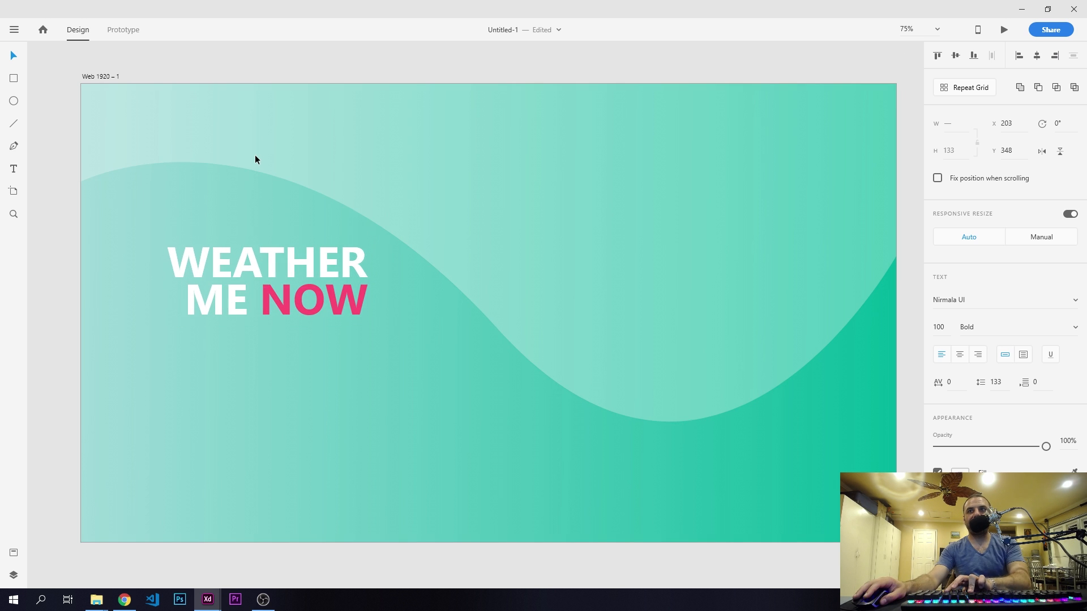
key(shift+Right)
key(shift+Left)
key(shift+Right)
key(shift+Left)
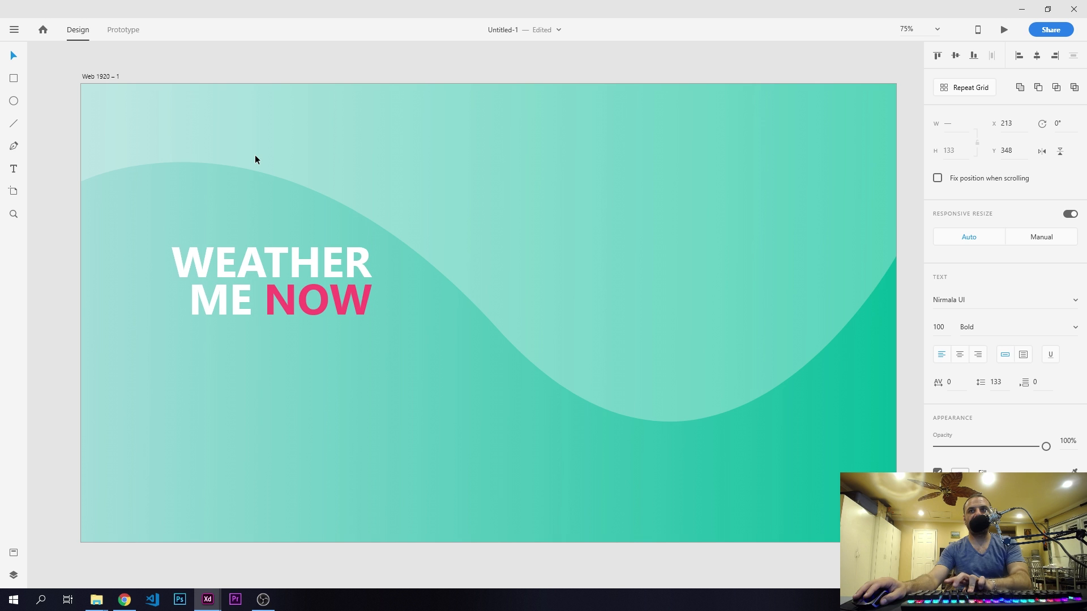
key(shift+Right)
key(shift+Left)
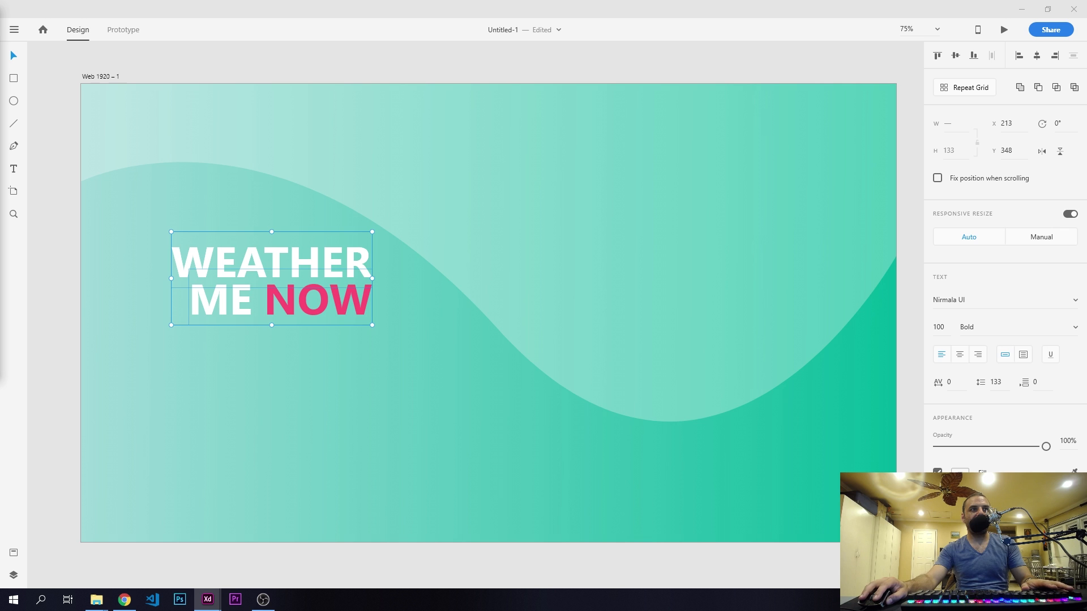
- Draw a horizontal line 473 px wide below the heading at Y 656.5 and make its border white (#FFFFFF)
click(14, 124)
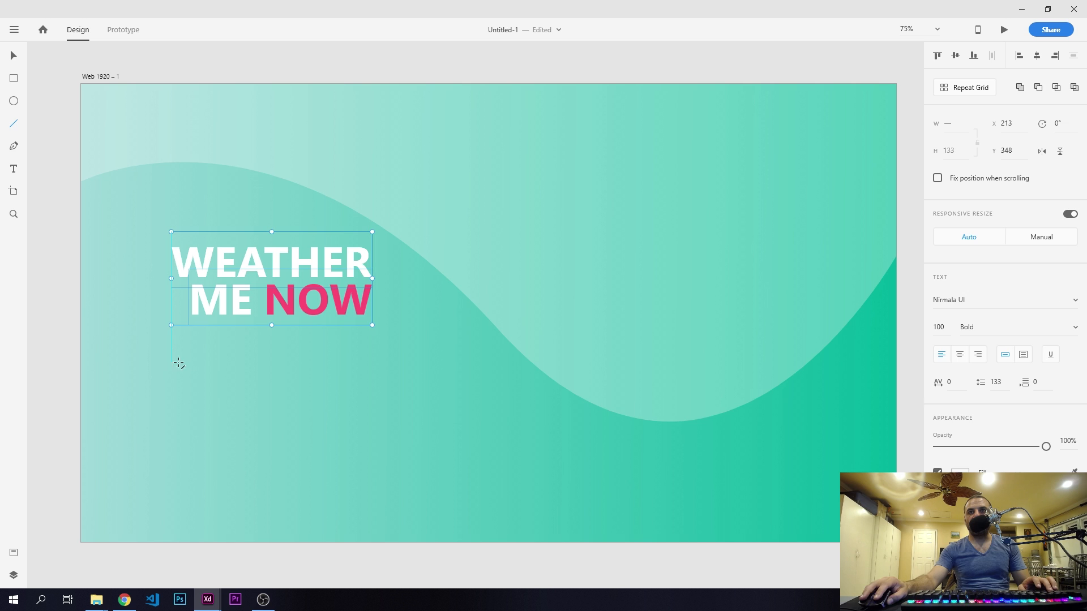
drag(176, 363, 373, 373)
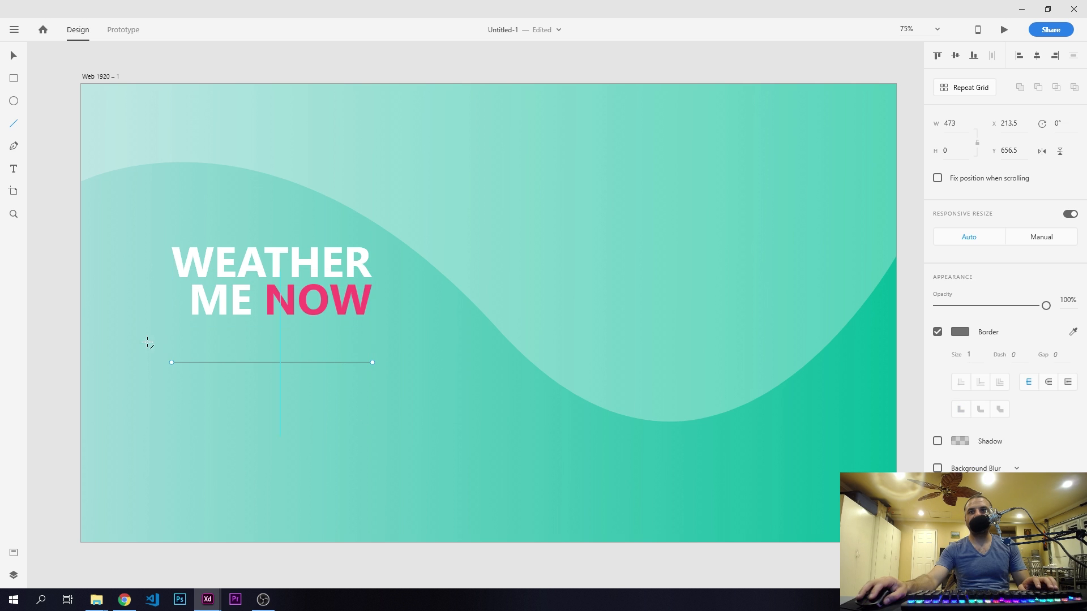
click(961, 334)
drag(812, 295, 745, 226)
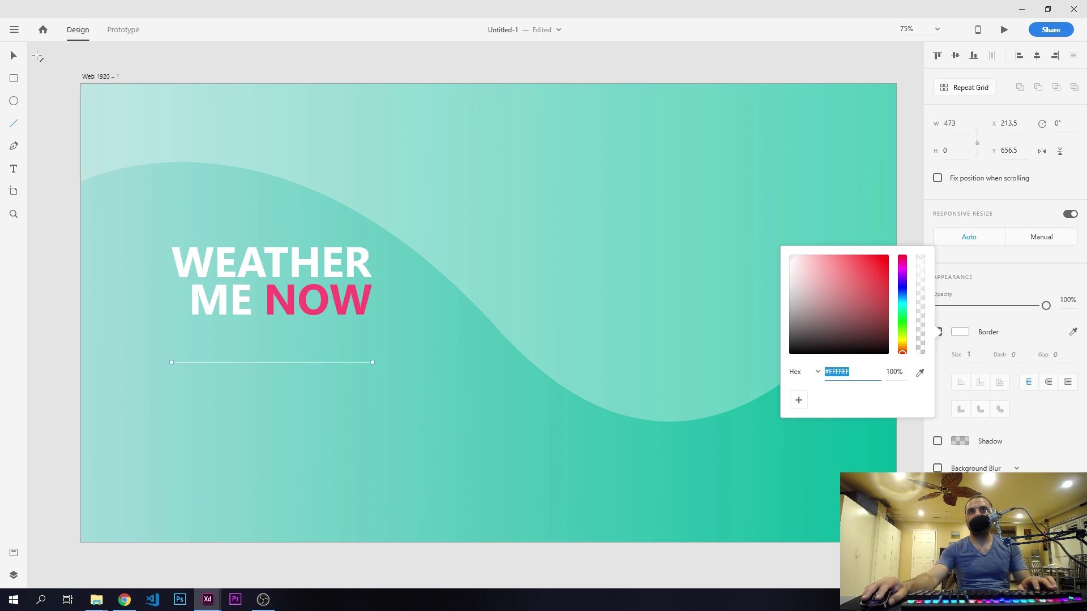
- Move the white divider line straight up, closer to the ME NOW text, and deselect it
click(13, 56)
key(shift+Up)
key(shift+Up)
key(shift+Up)
key(shift+Up)
key(shift+Up)
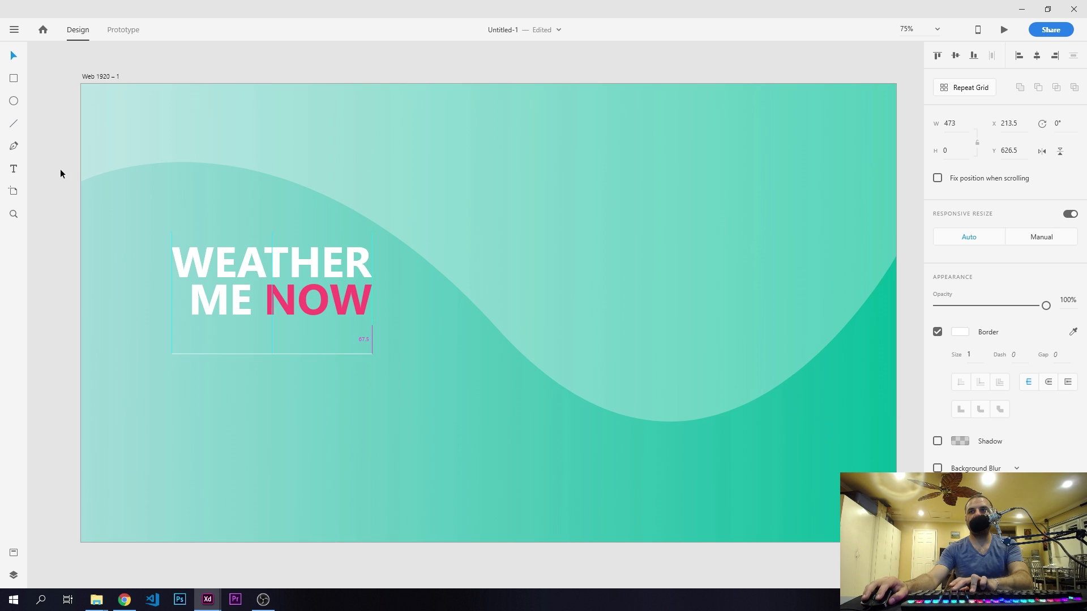
click(51, 165)
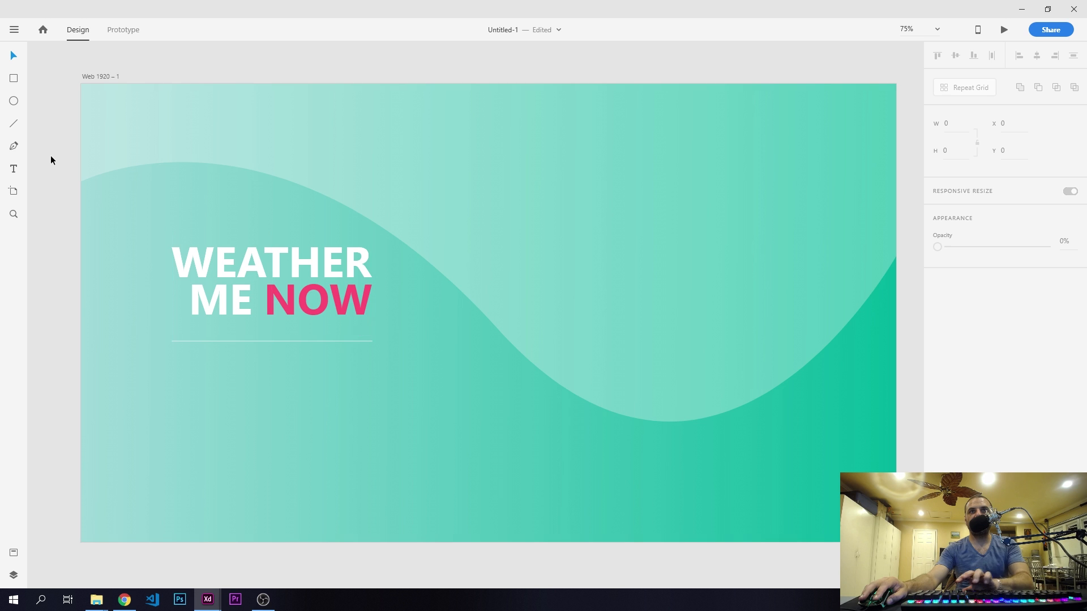
- Add a text line reading "A minimal" below the divider line, at about X 214, Y 739
click(13, 169)
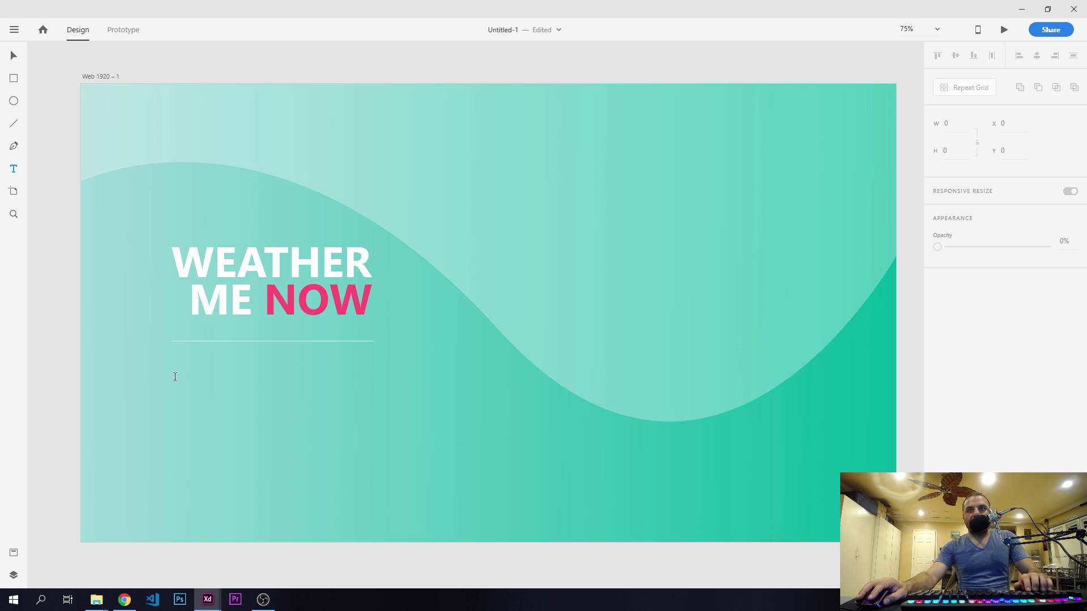
click(173, 395)
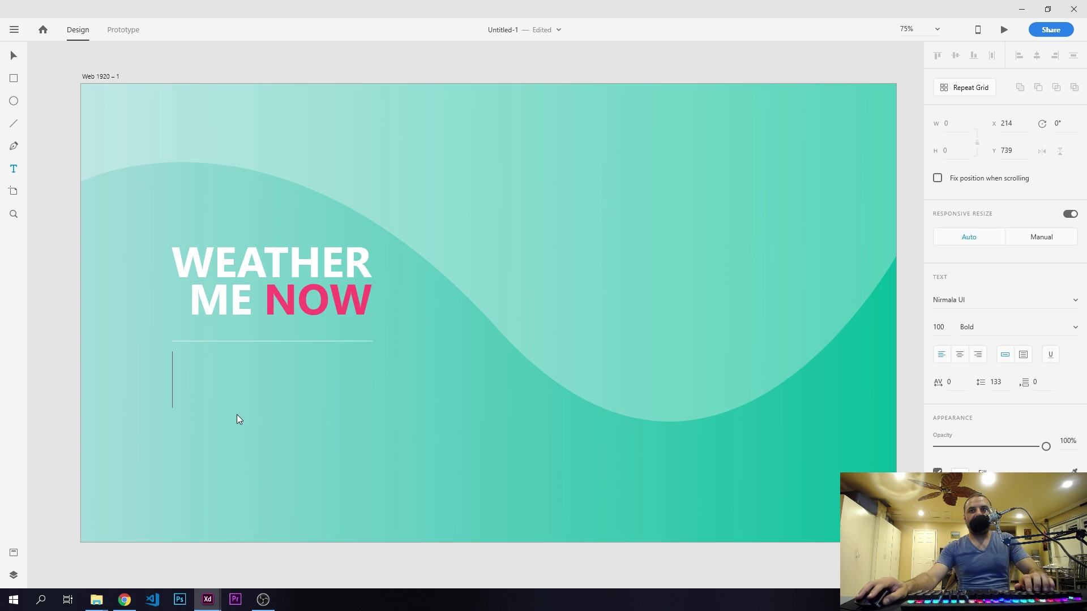
text(A minimal)
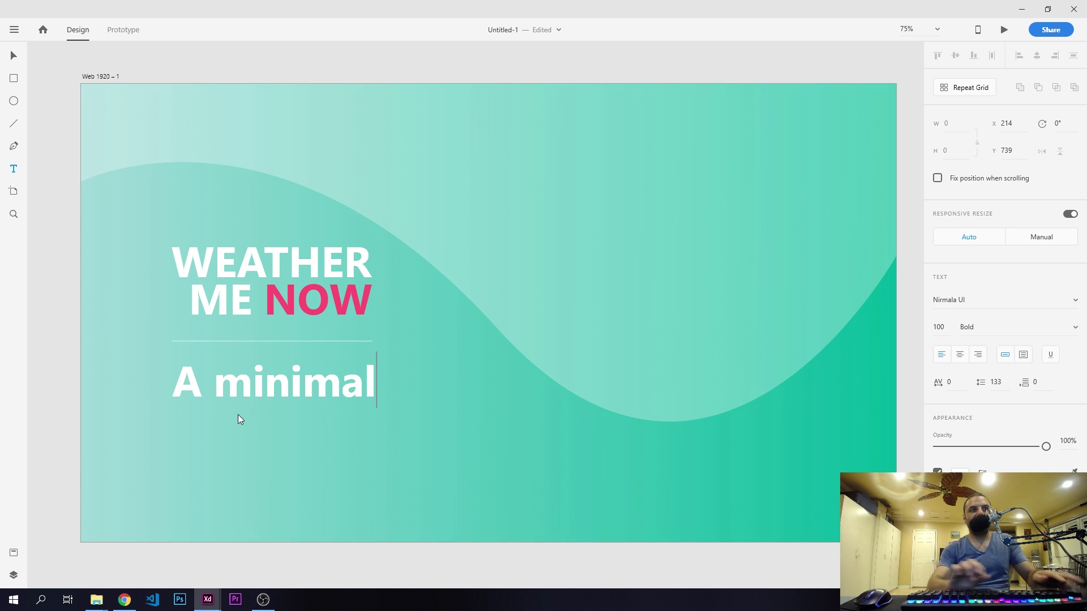
- Set the font size of the entire "A minimal" text to 20
key(ctrl+a)
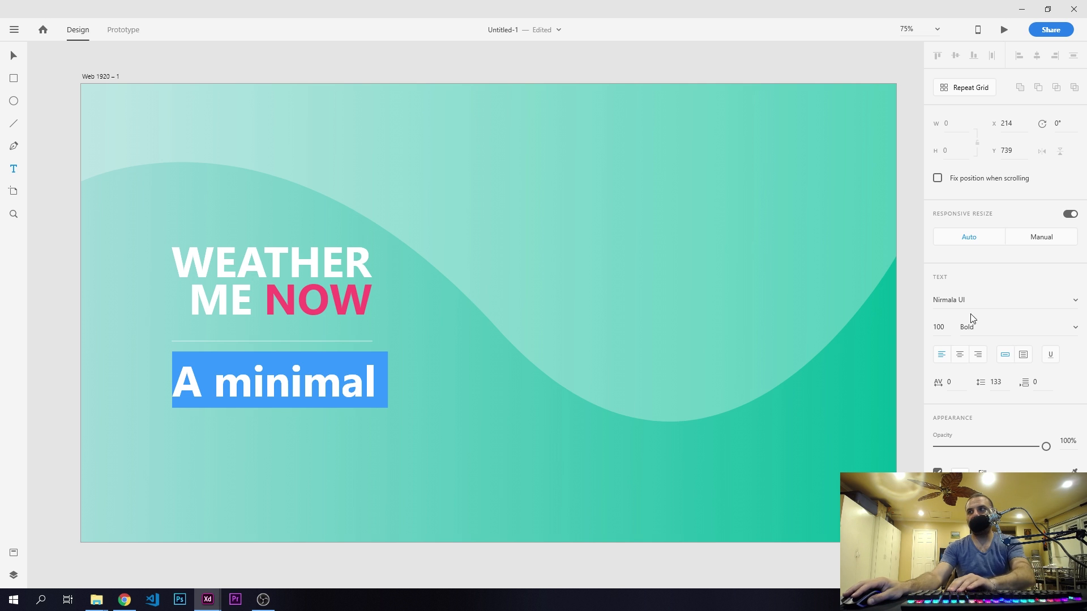
click(947, 327)
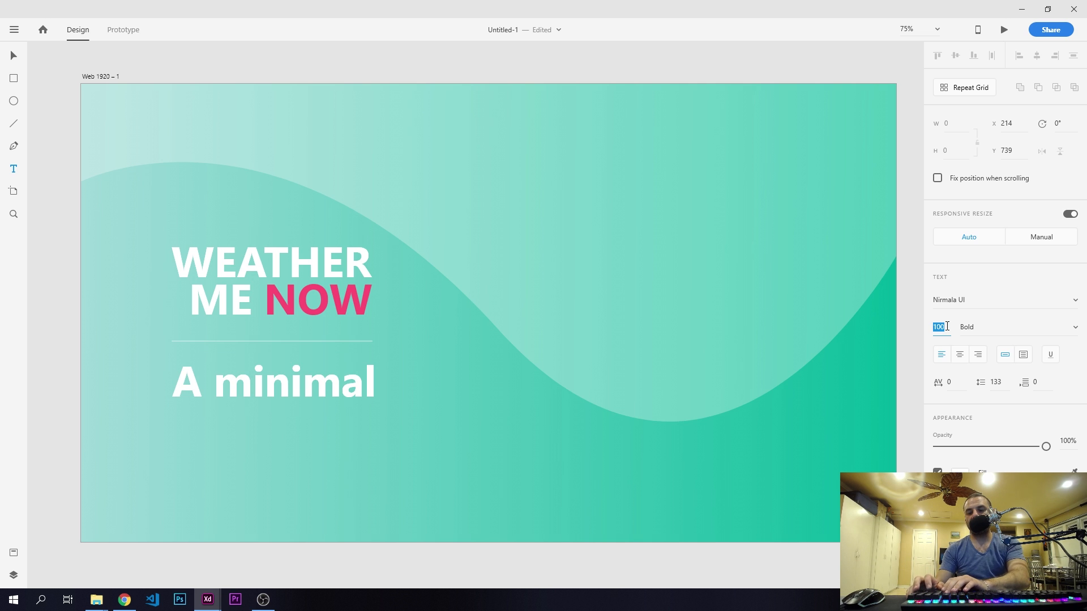
text(20)
key(Return)
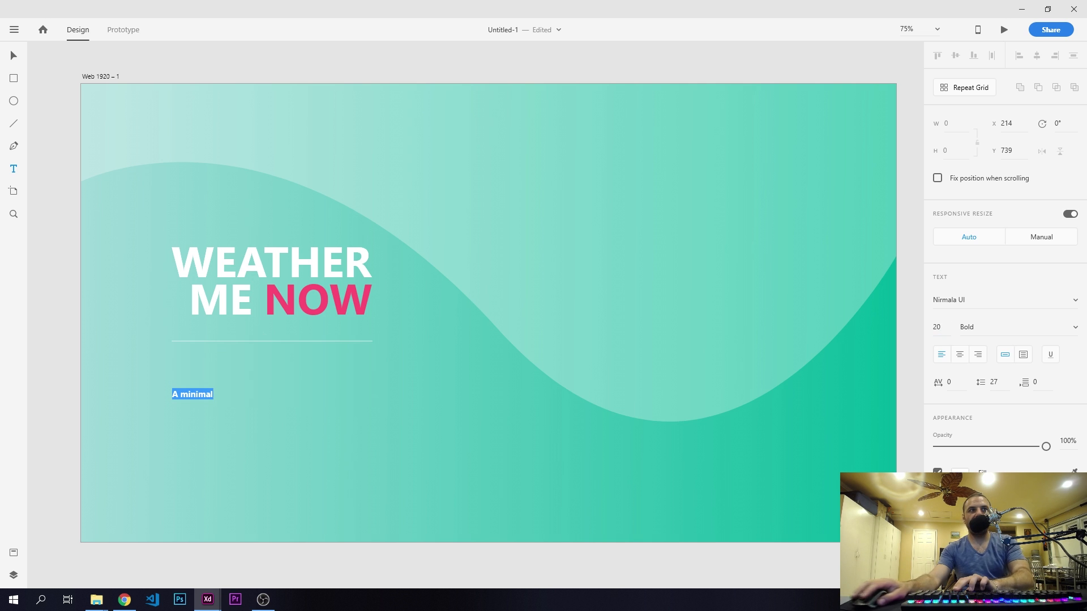
- Set the entire "A minimal" text to font size 16 with Regular weight
key(alt+Tab)
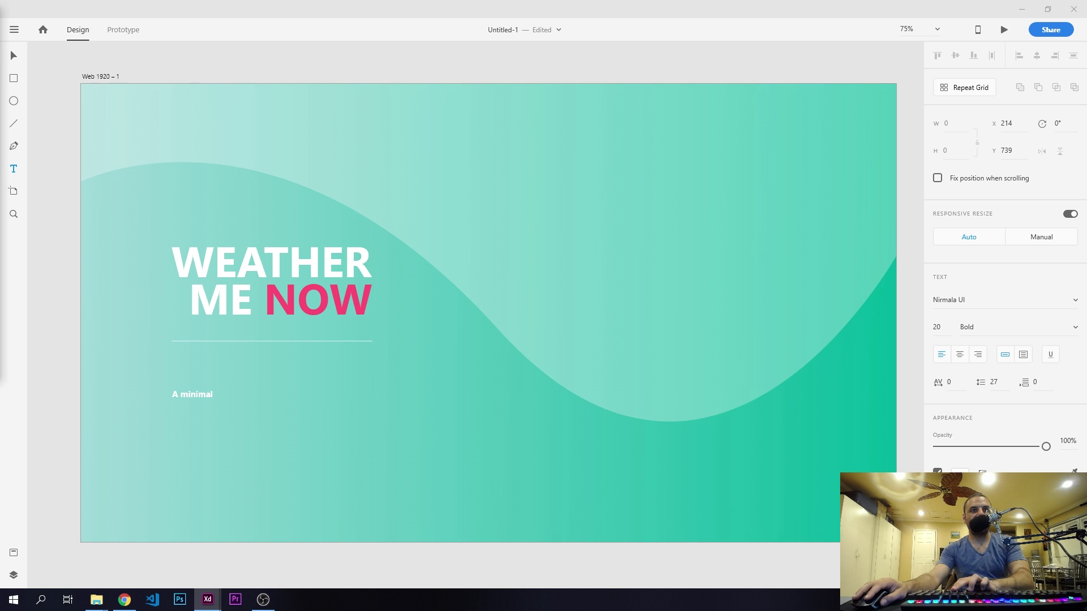
double_click(206, 395)
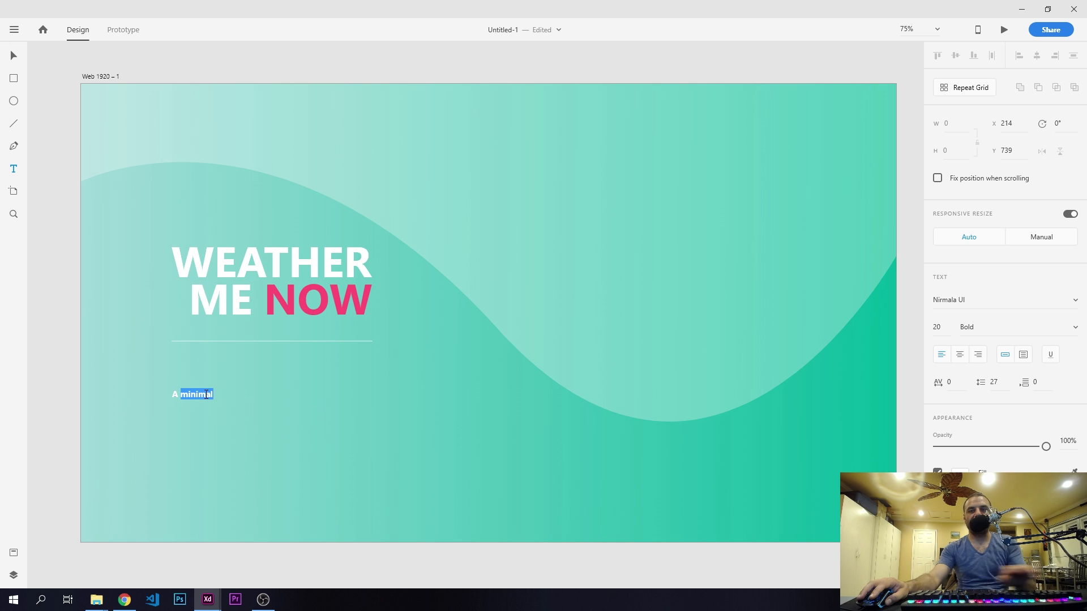
key(ctrl+a)
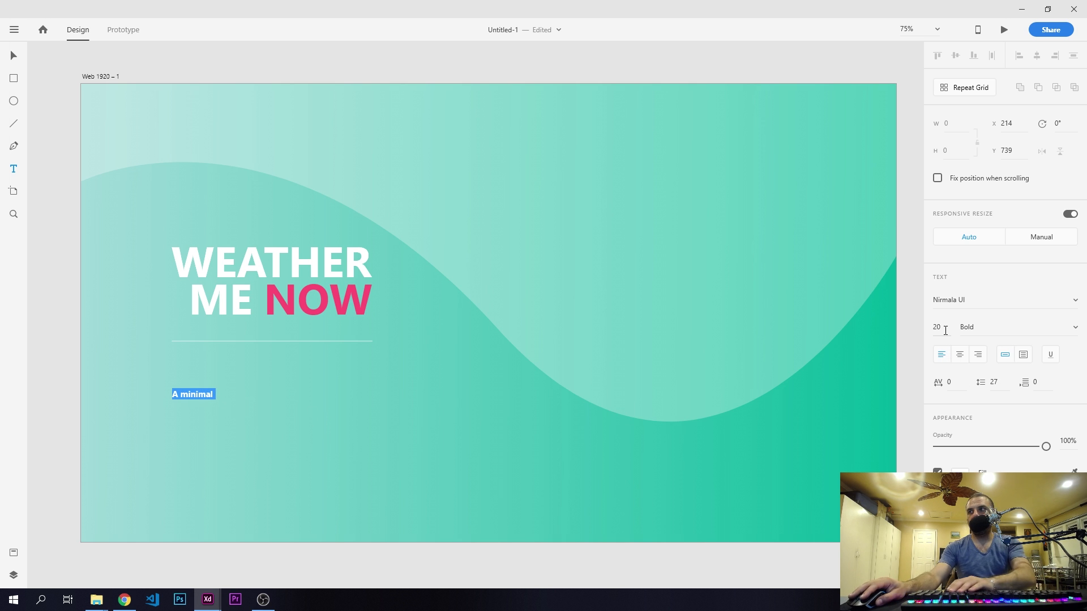
click(943, 328)
text(16)
key(Return)
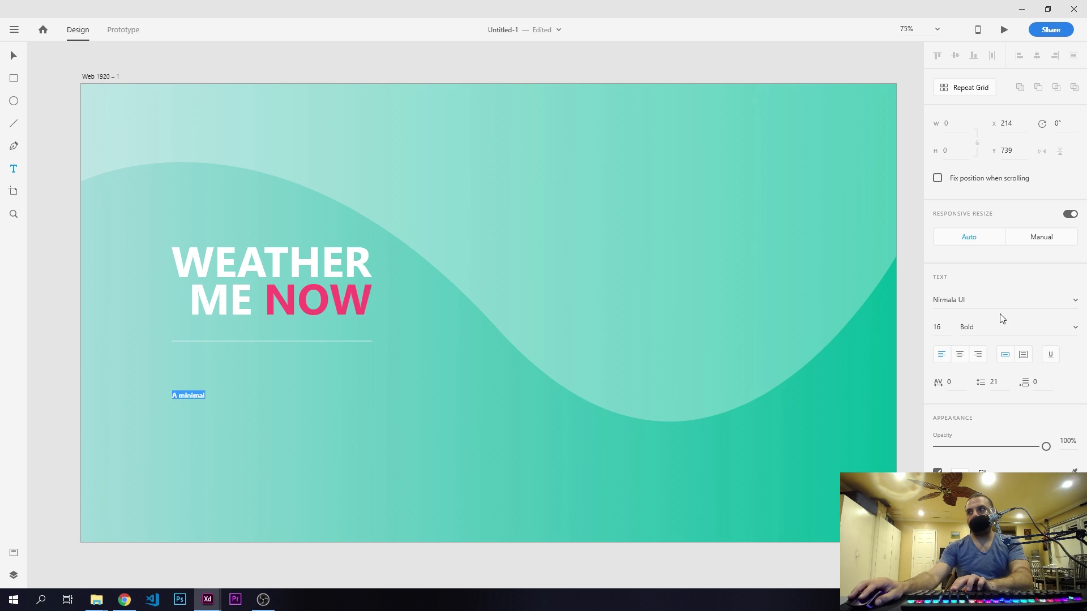
click(1074, 328)
click(980, 365)
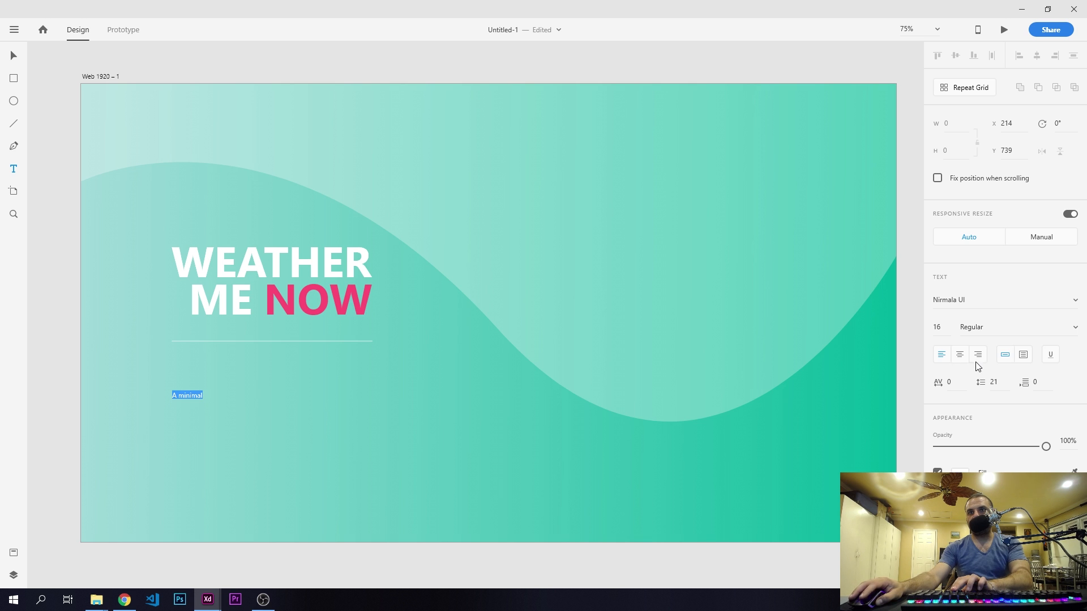
- Extend the tagline to "A minimal weather app design to brighten up your day." plus a second line crediting the designer "@ Bone Crush Media."
click(197, 395)
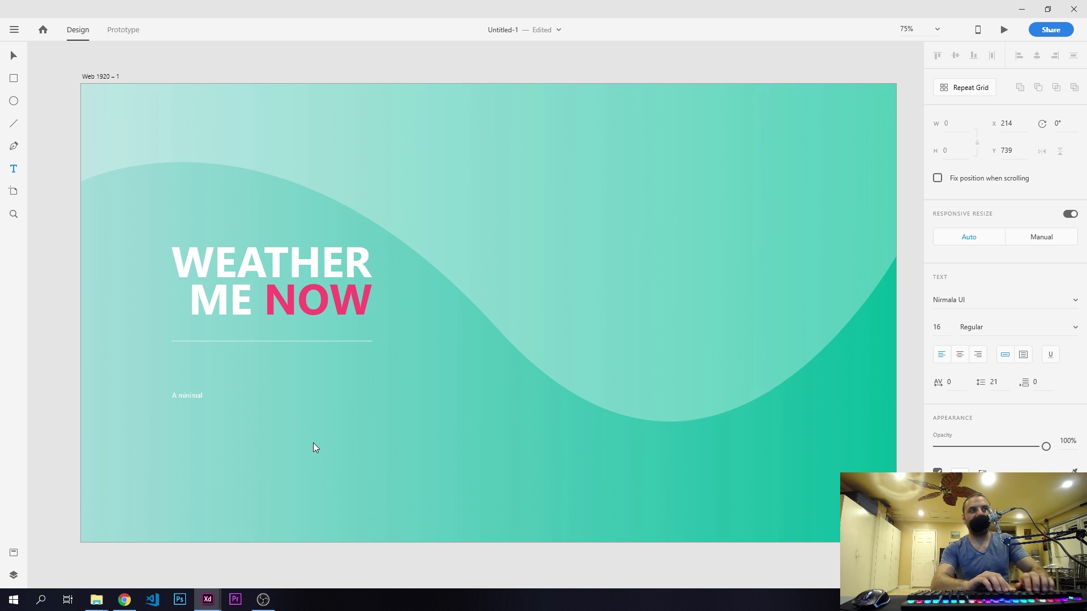
text(weathe)
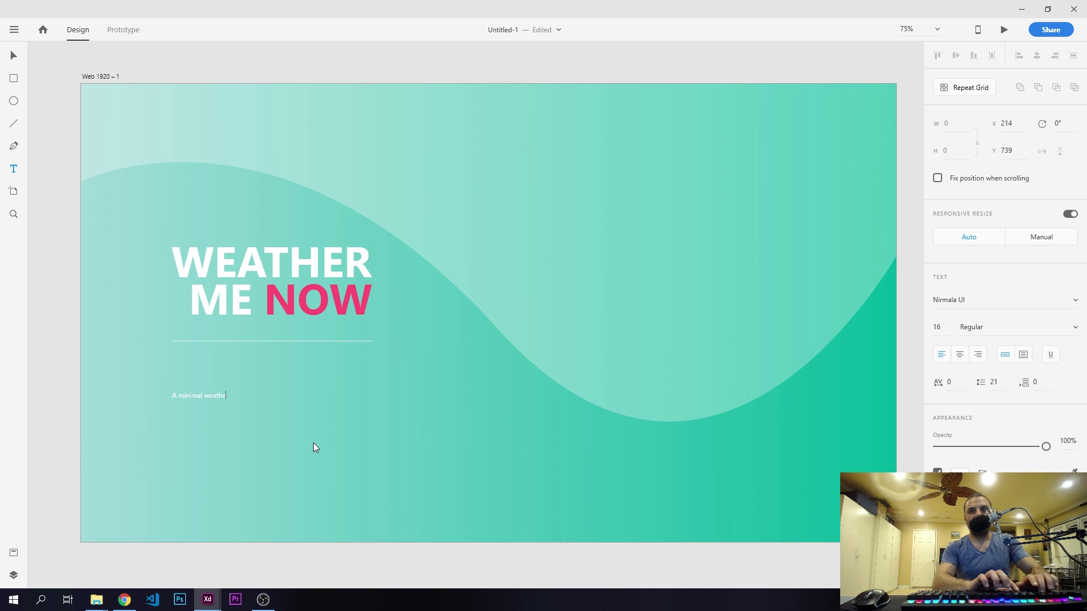
text(r app desi)
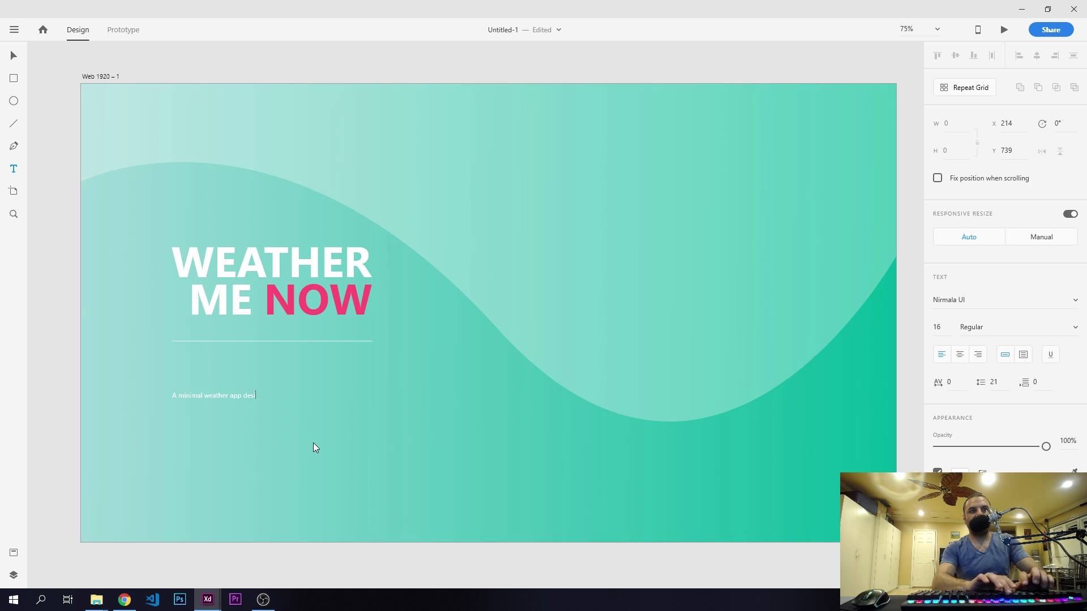
text(gn to brighten)
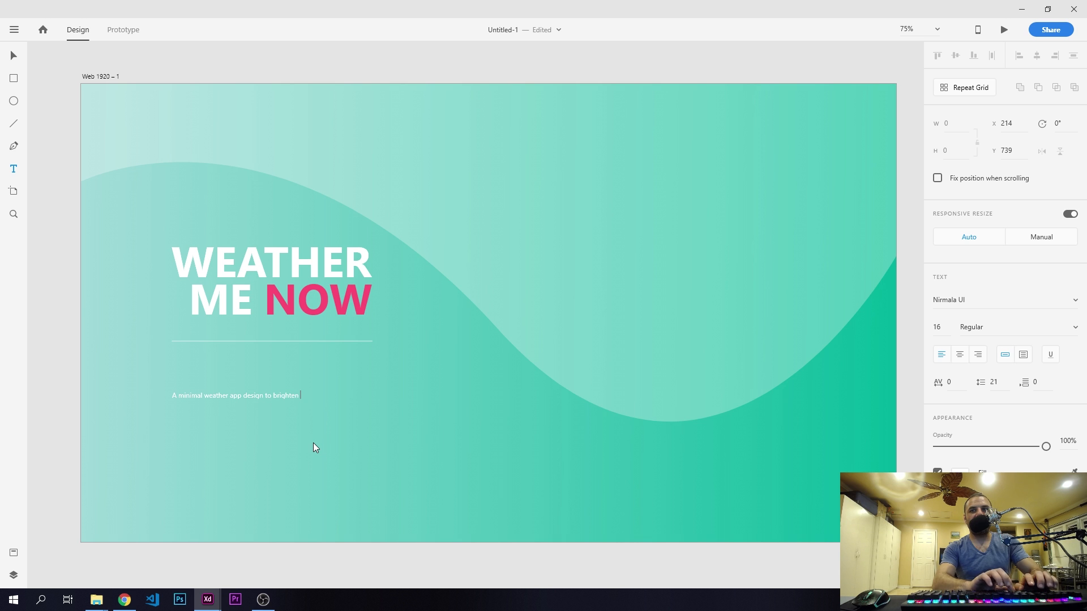
text( up you)
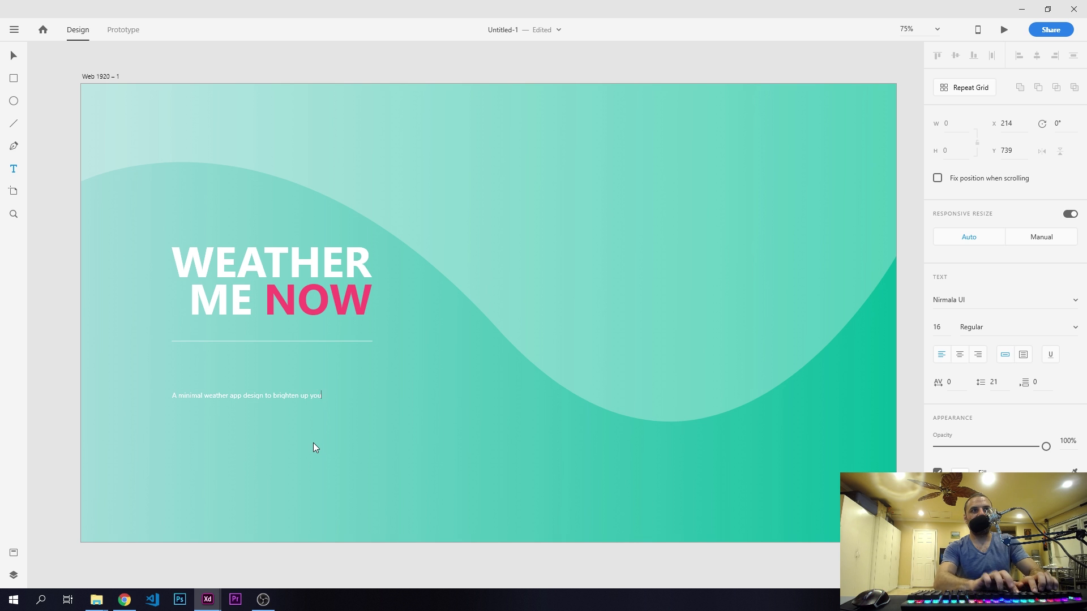
text(r day. )
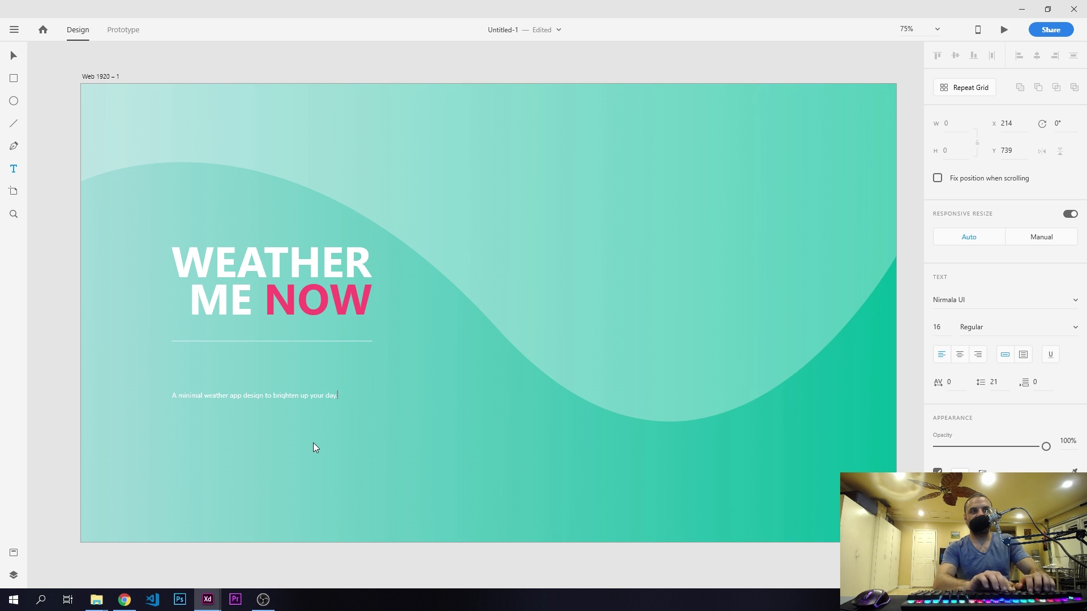
text(Designed and )
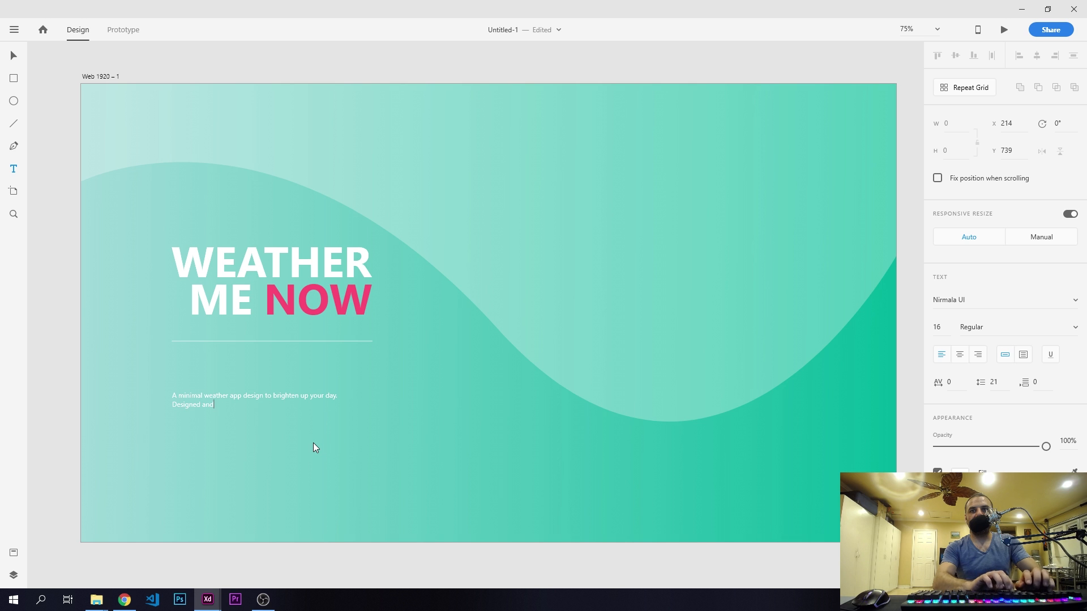
text(developed b)
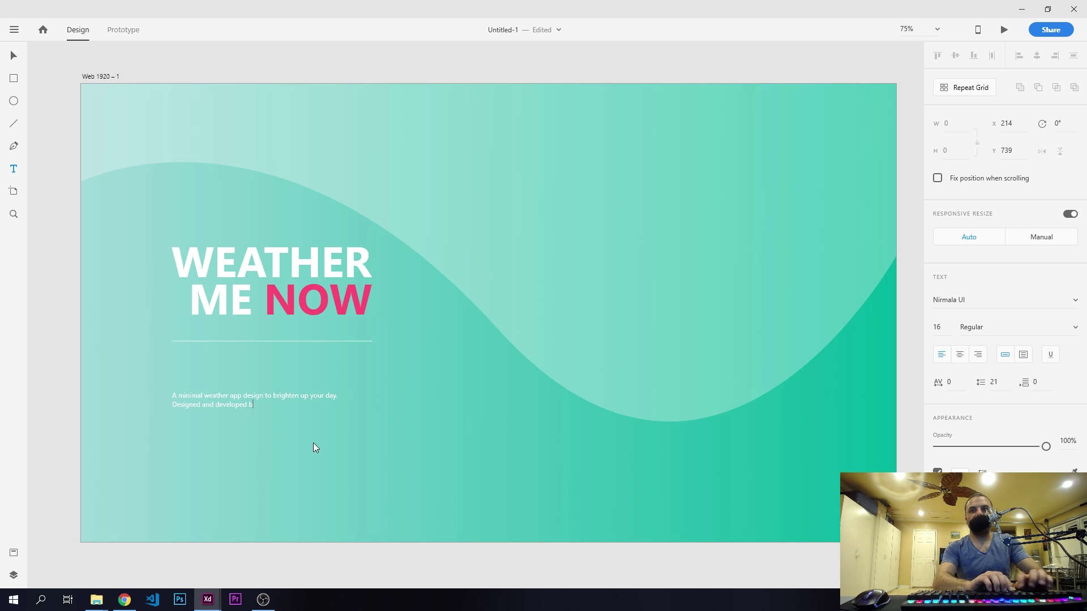
text(y Charlie Tami)
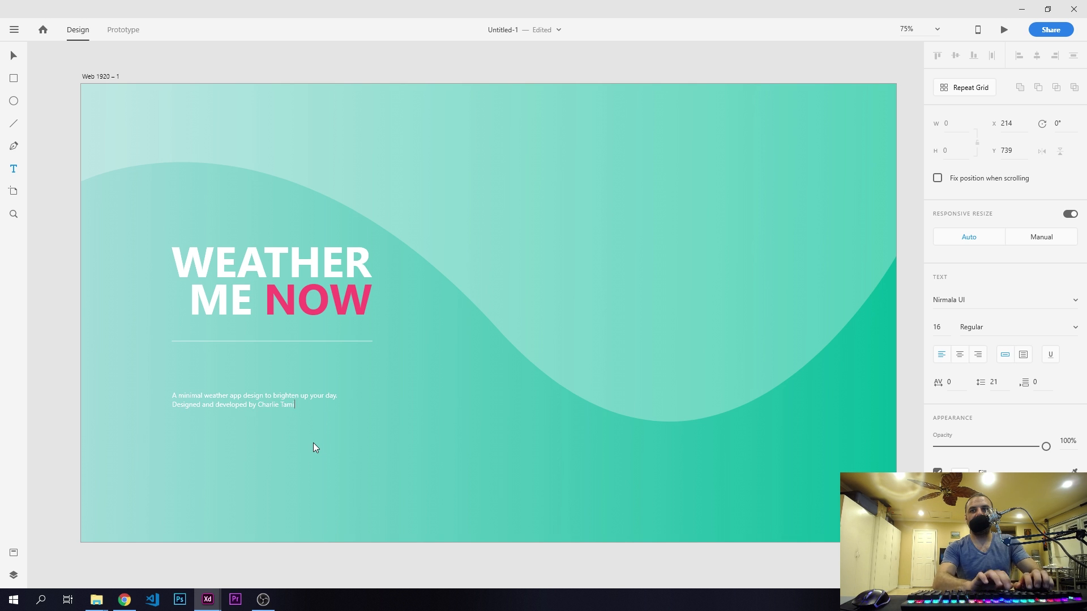
text(nian @ )
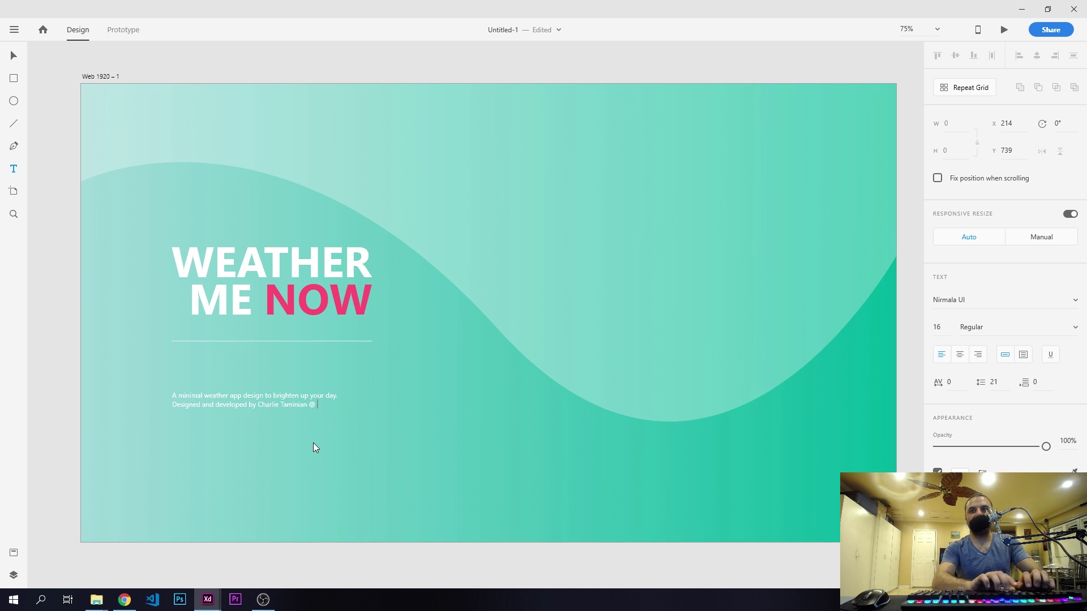
text(Bone Crush Media)
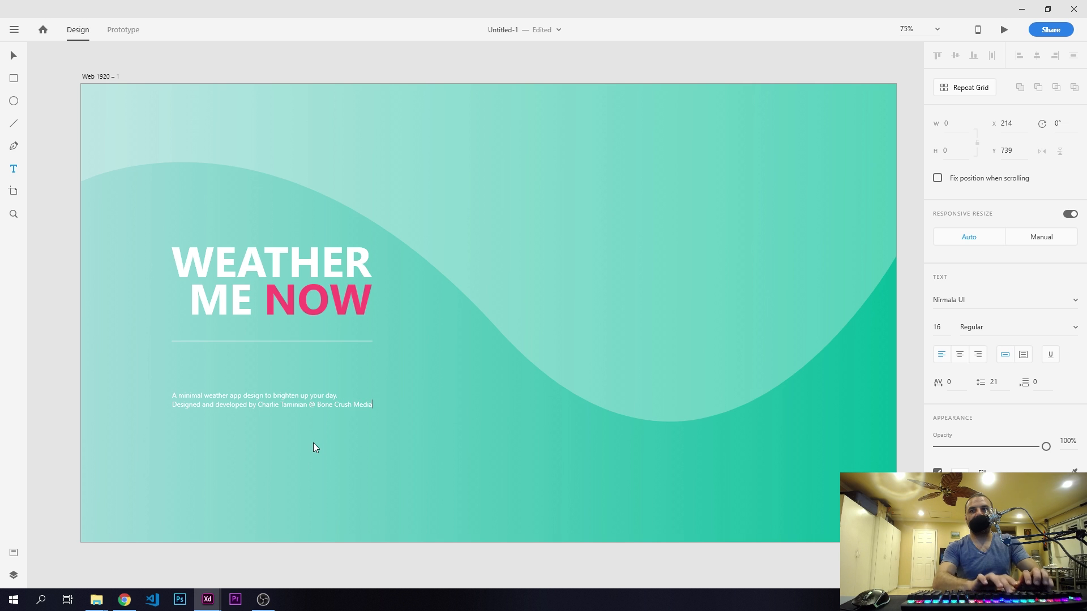
text(.)
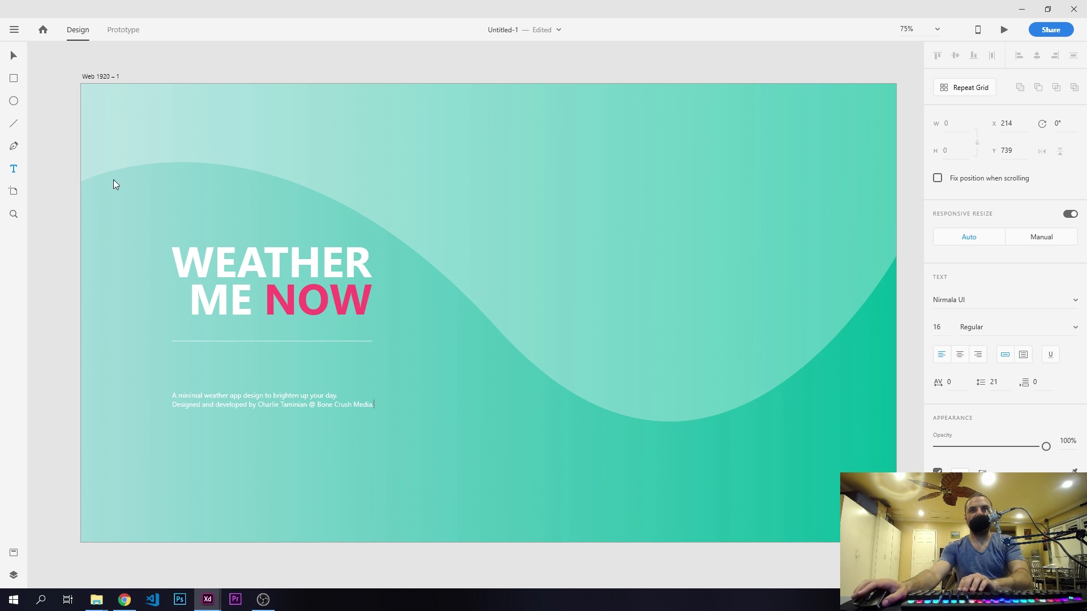
- Move the two-line tagline straight up, closer to the white divider line
click(19, 56)
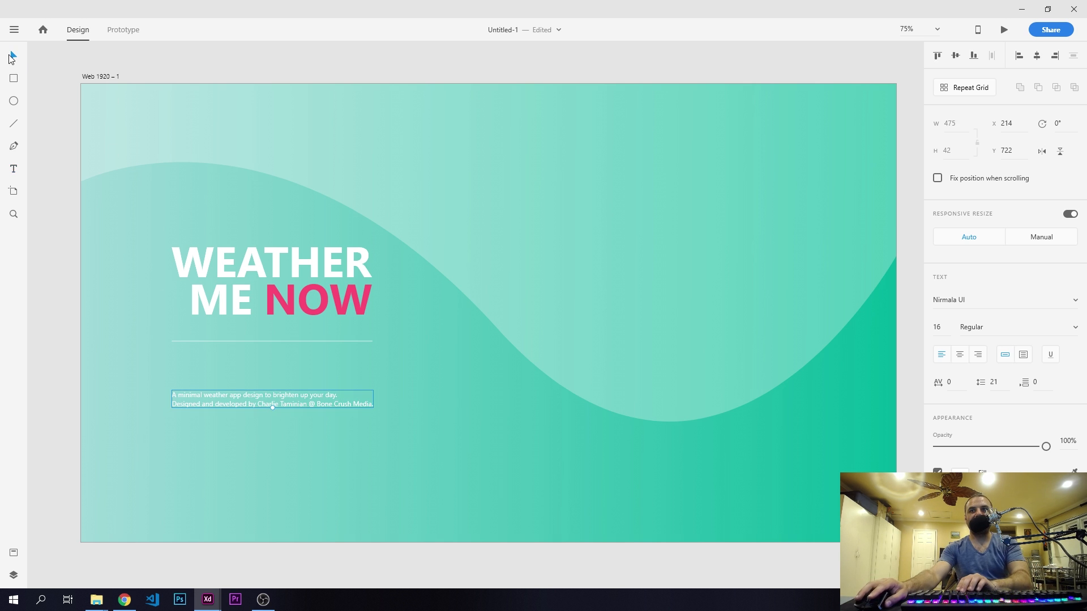
shift+click(181, 256)
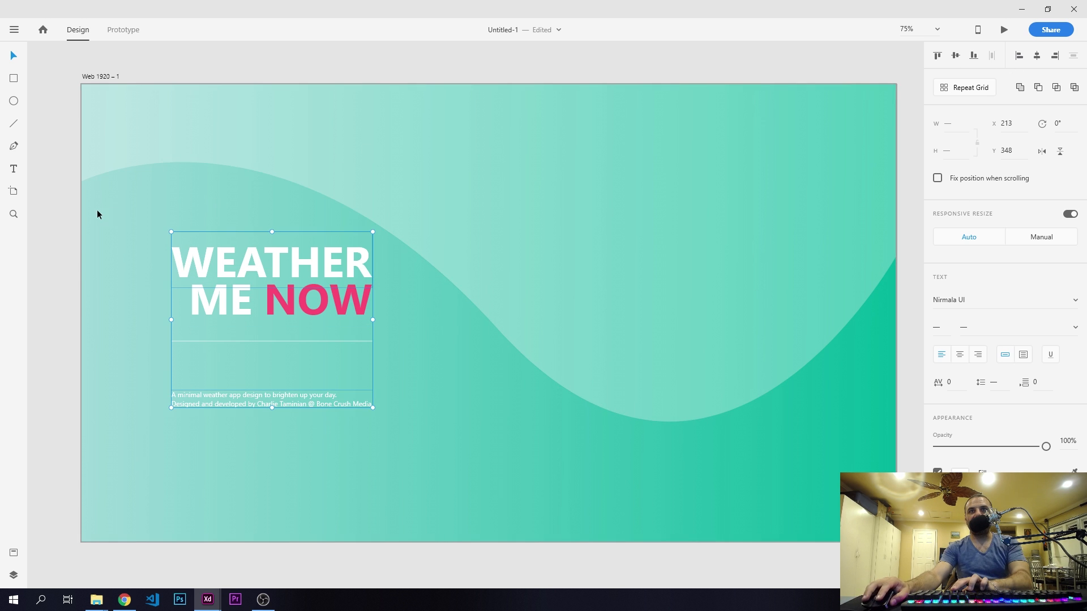
click(65, 220)
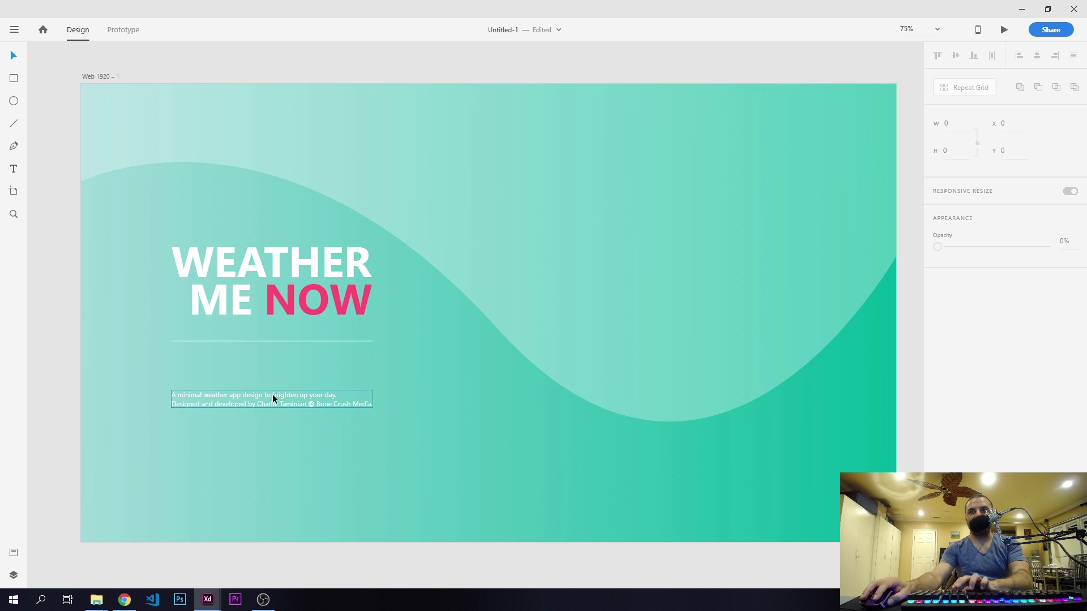
drag(272, 394, 274, 373)
- Move the heading, divider line and tagline up together by 10 px and deselect them
drag(54, 222, 362, 431)
key(shift+Up)
key(shift+Up)
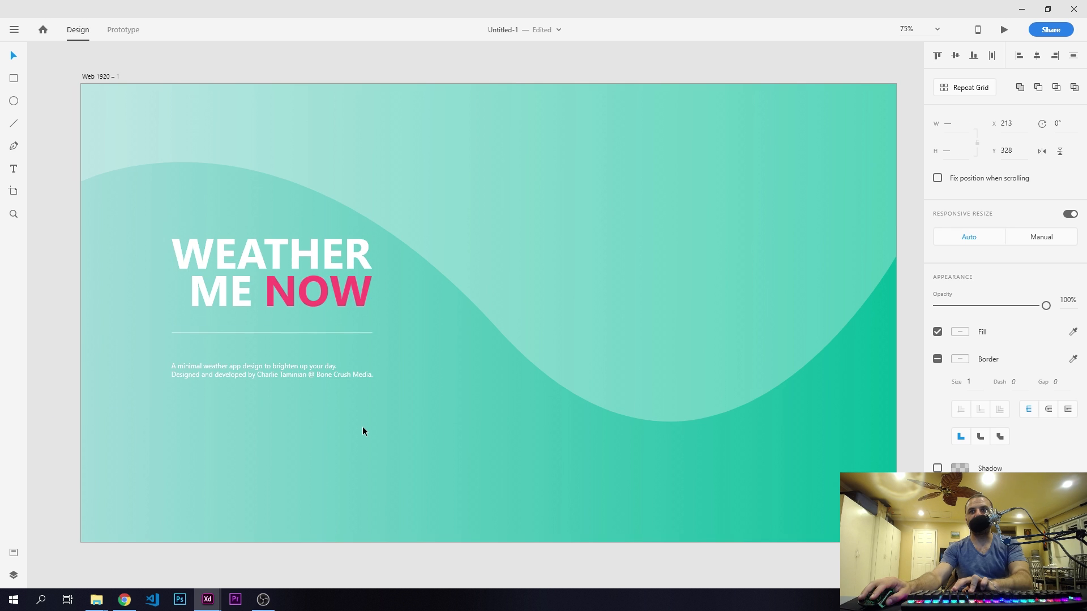
key(ctrl+z)
click(55, 262)
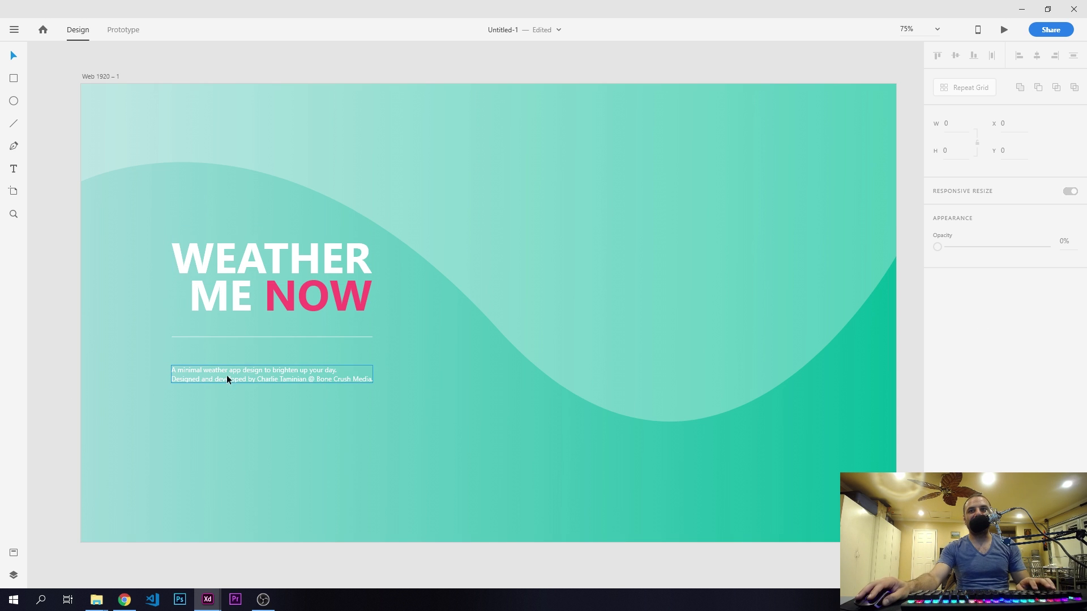
- Duplicate the tagline straight down to about Y 854 and change the copy's text to "Your weather is currently showing in:"
drag(223, 368, 229, 450)
double_click(228, 450)
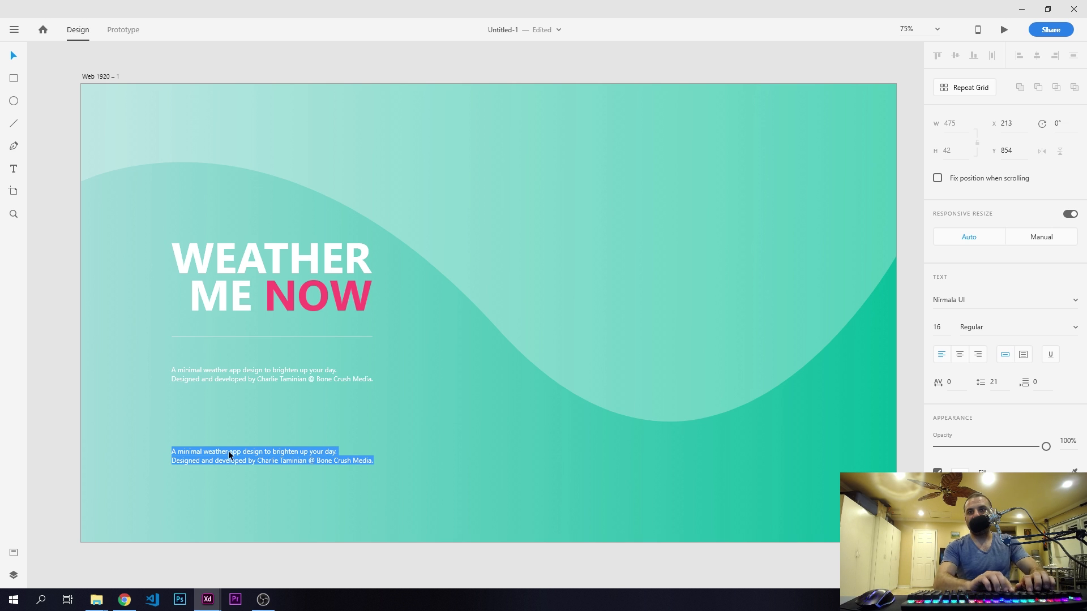
text(Your weather is c)
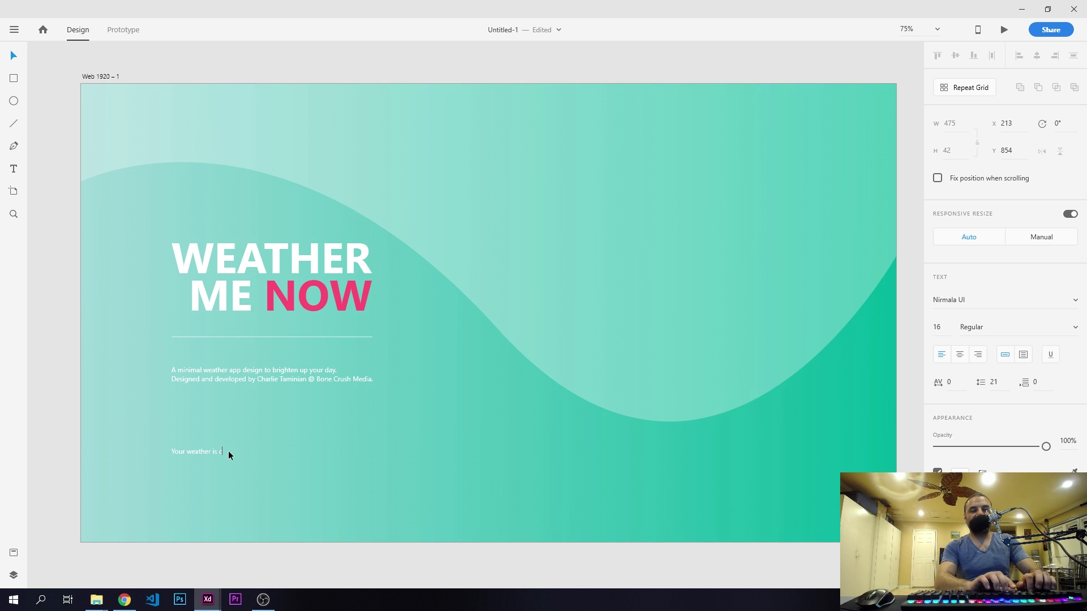
text(owing in)
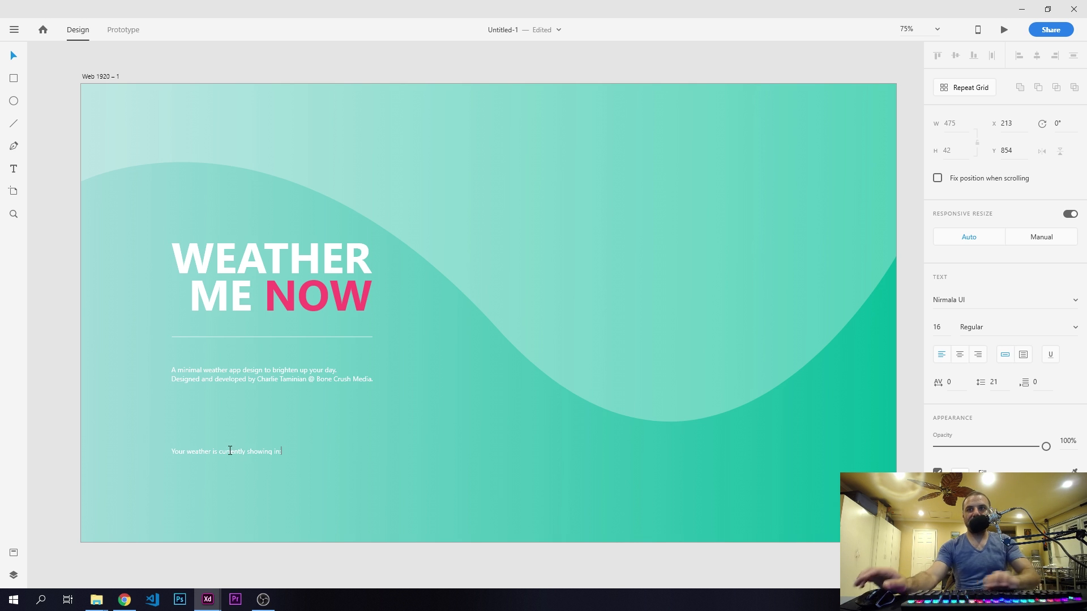
click(14, 59)
- Draw a white square about 77 px wide beside the "currently showing in:" text at X 564, Y 828, without a border
key(r)
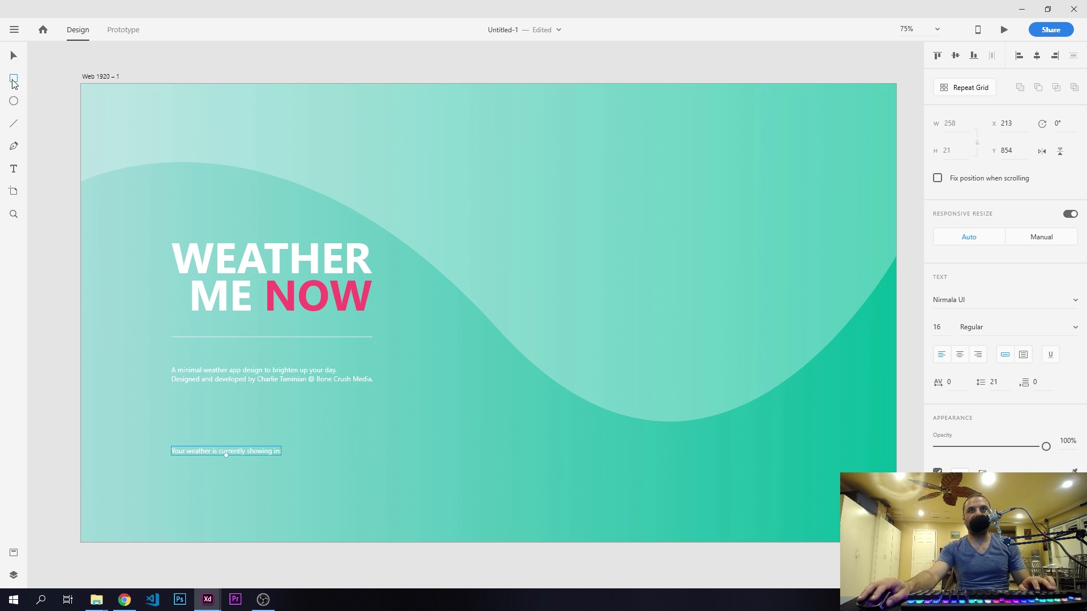
drag(320, 436, 353, 469)
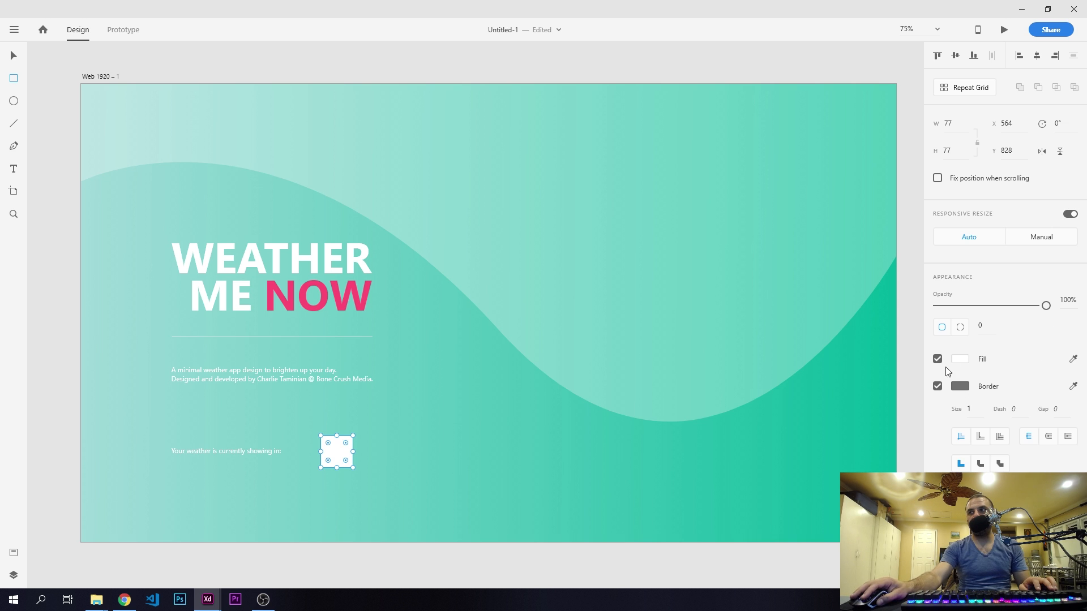
click(937, 388)
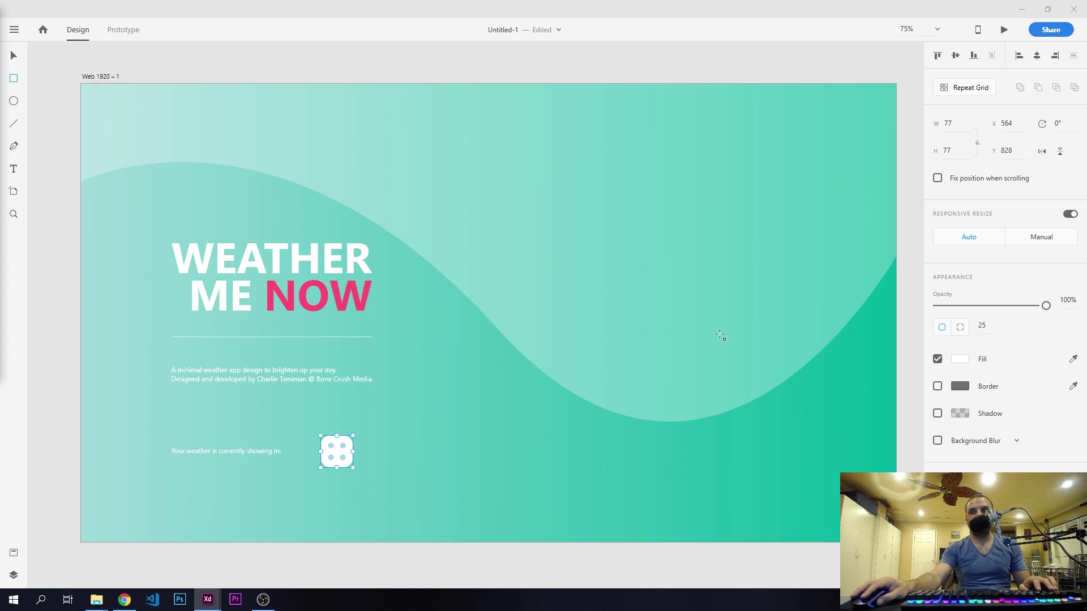
- Set the white square's corner radius to 20 and resize it to 70 wide by 90 high
click(990, 326)
text(20)
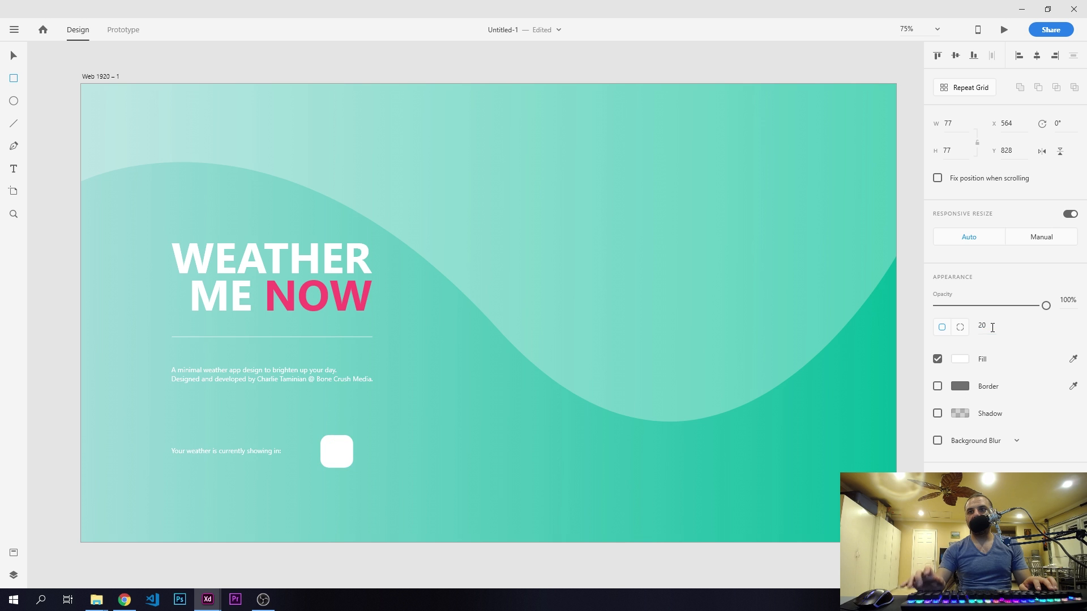
key(Return)
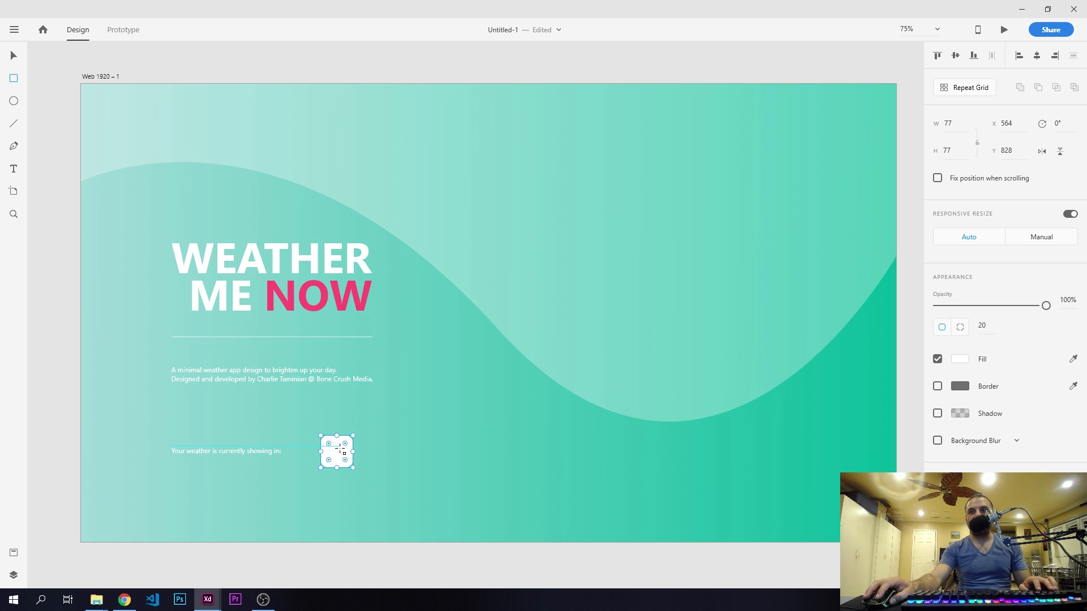
click(958, 122)
text(70)
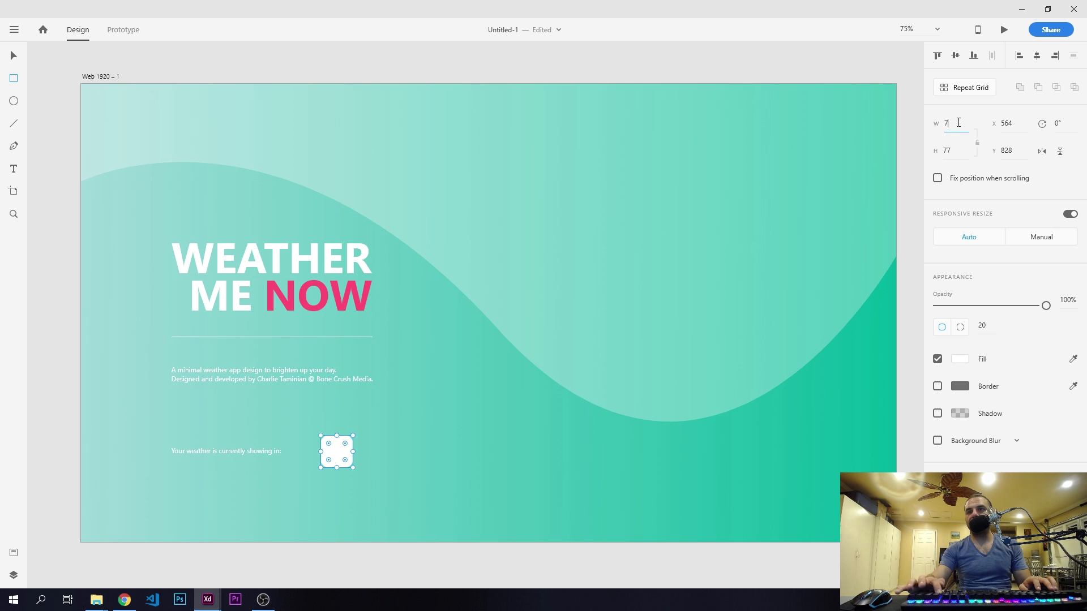
key(Return)
click(954, 151)
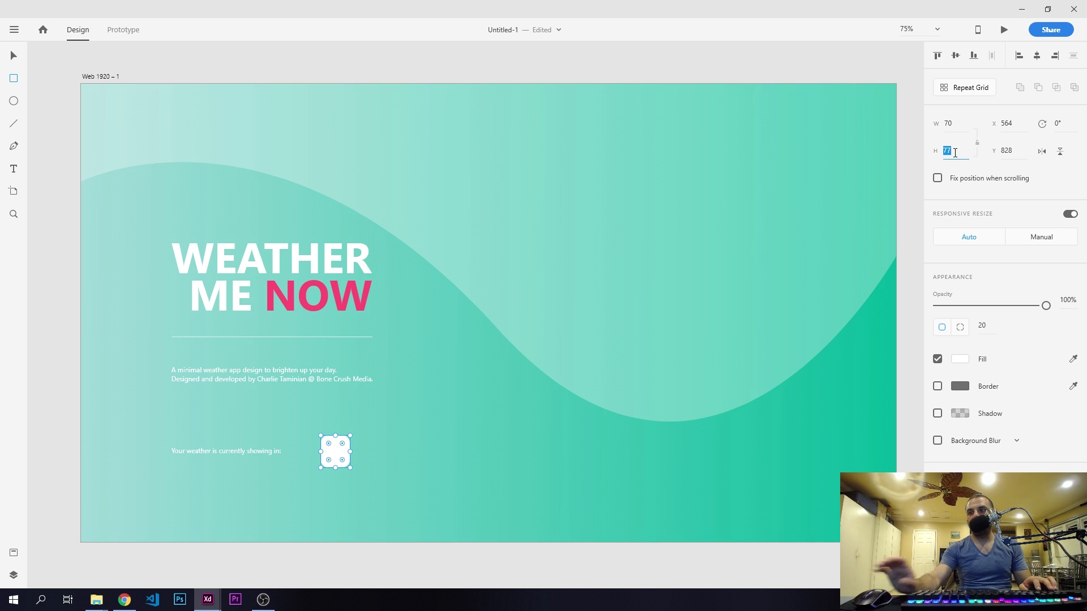
text(90)
key(Return)
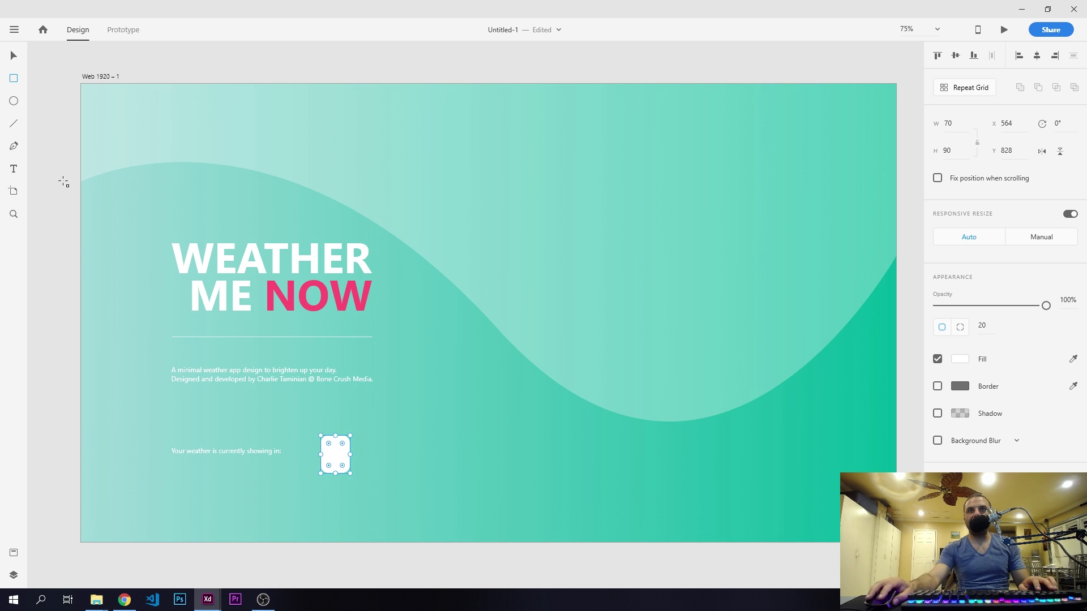
- Duplicate the rounded white rectangle horizontally, placing the copy beside it at X 663, Y 828
click(14, 57)
click(50, 172)
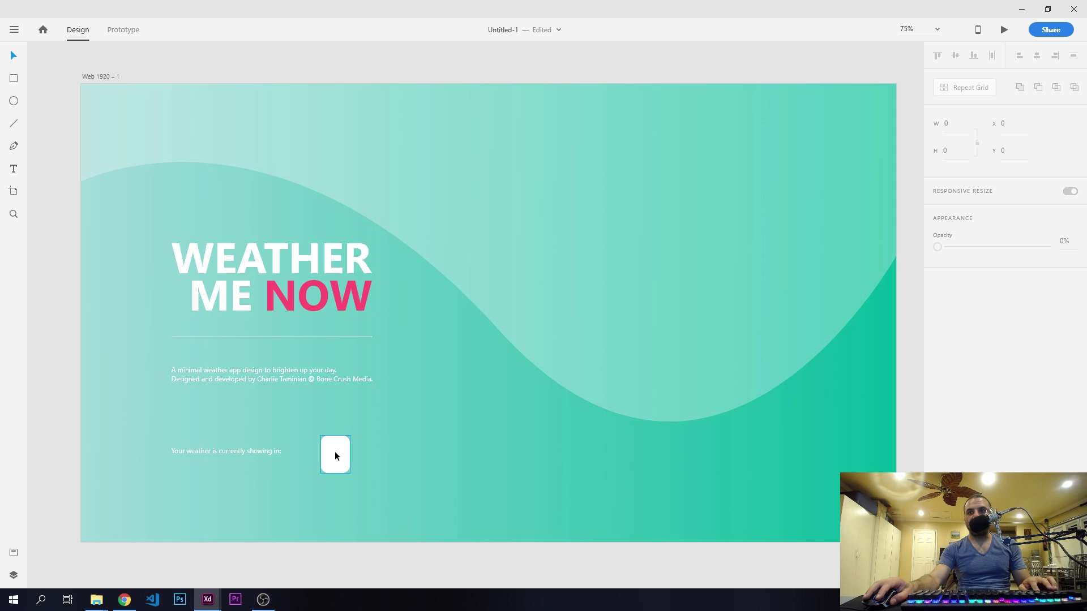
drag(335, 453, 376, 452)
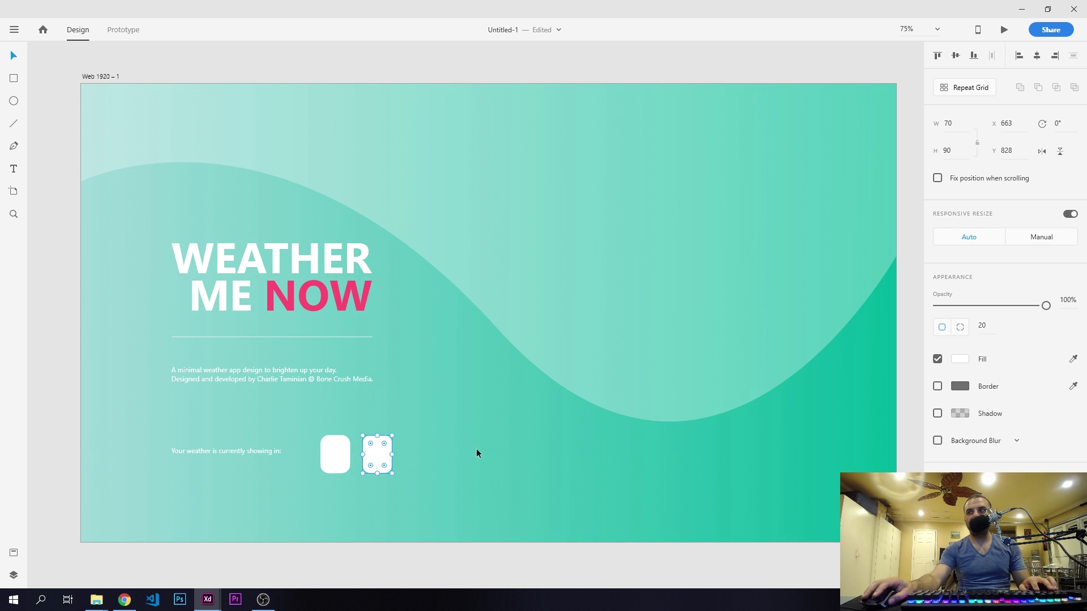
- Fill the second rounded rectangle with the pink sampled from the word NOW
click(1073, 359)
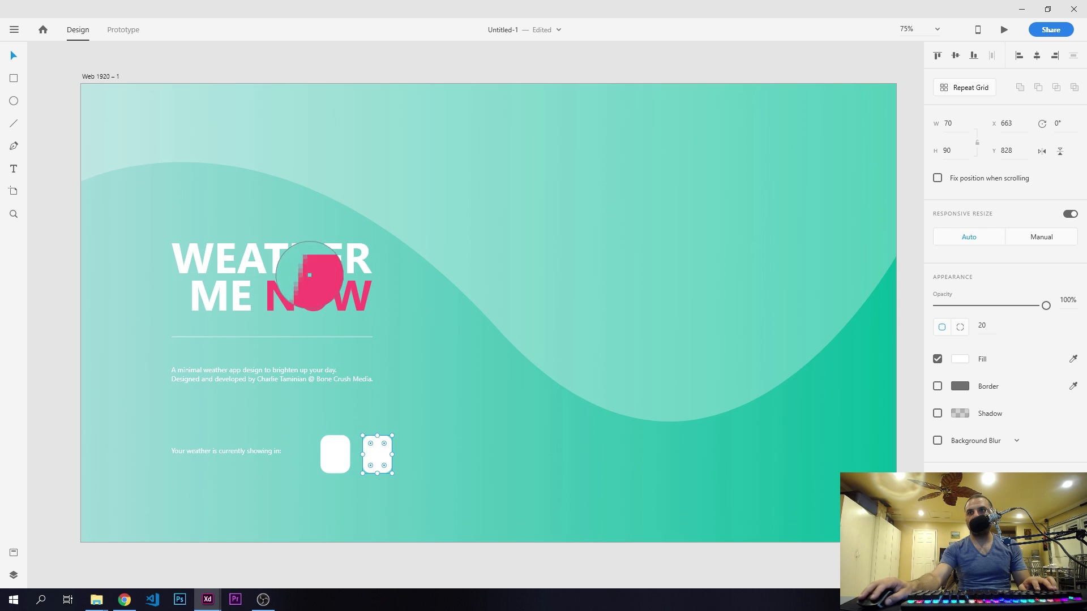
click(335, 287)
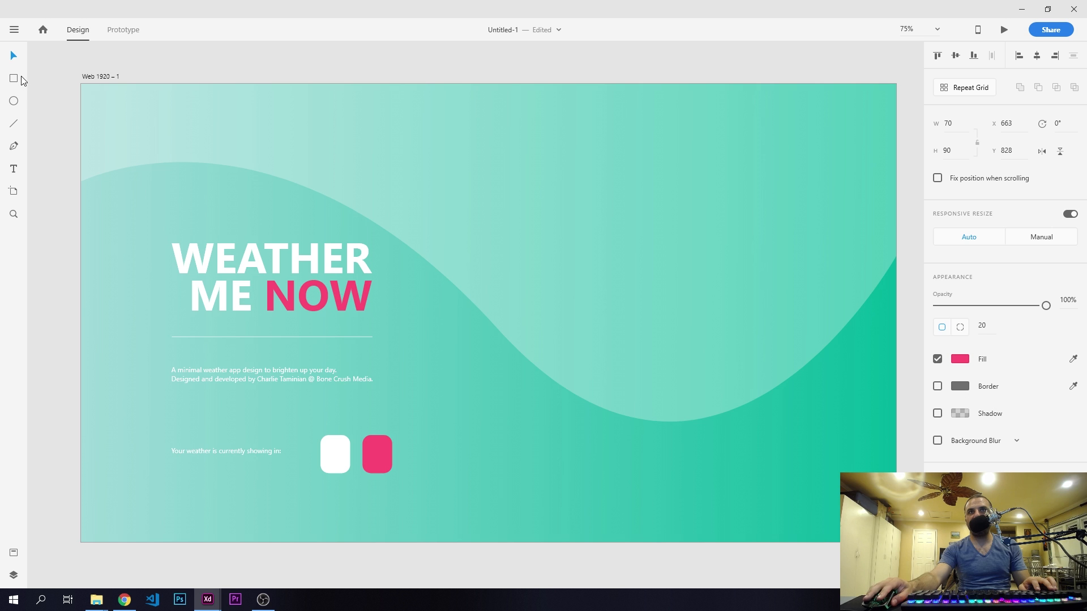
click(53, 176)
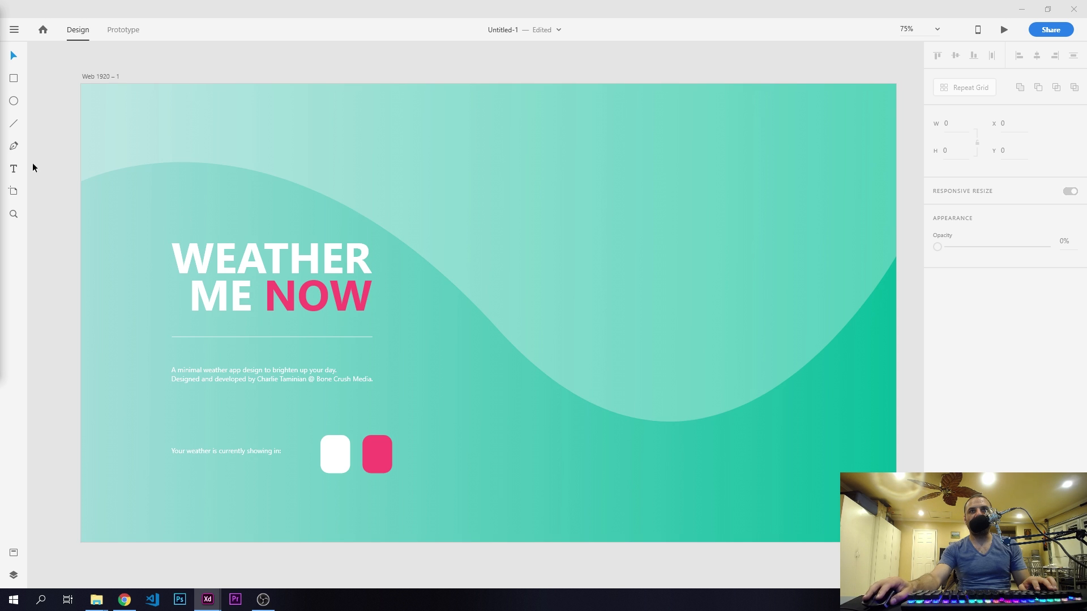
- Add a text letter "C" below the rounded rectangles at X 470 with font size 58
click(14, 168)
click(281, 503)
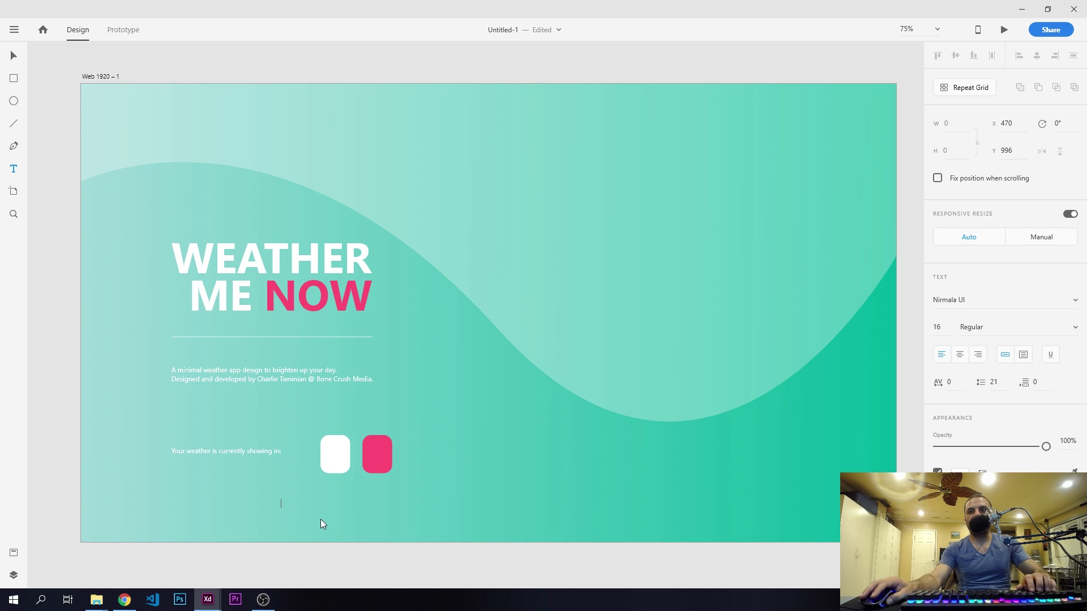
text(c)
key(ctrl+a)
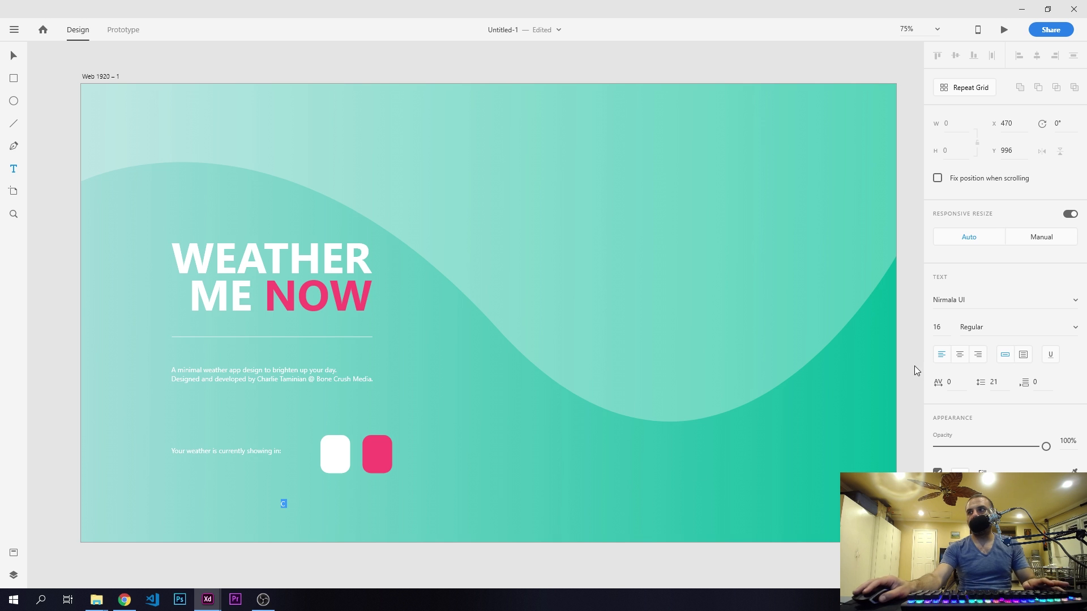
click(943, 328)
text(58)
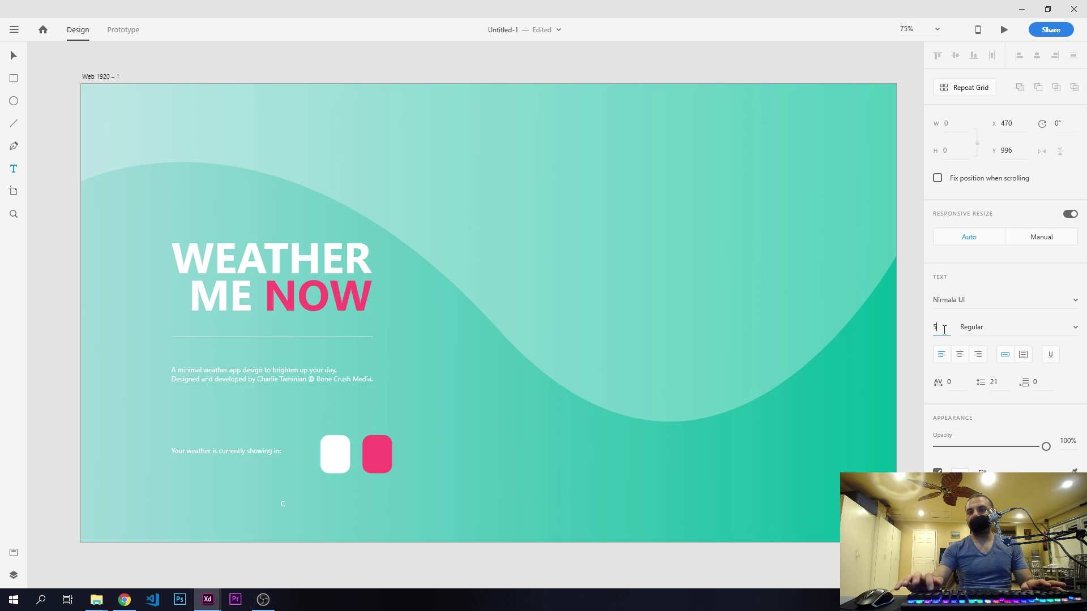
key(Return)
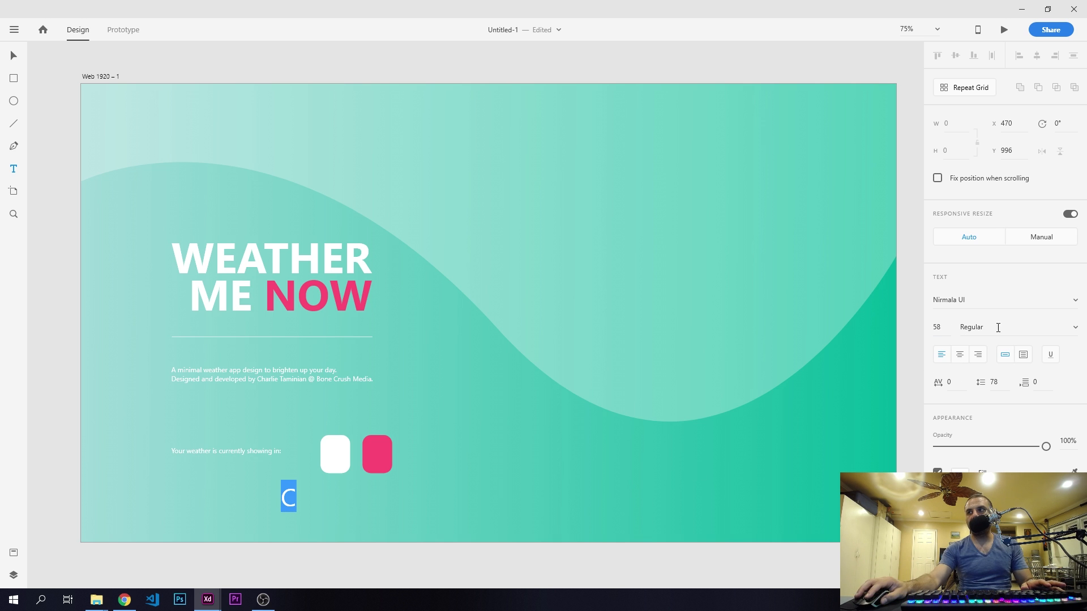
- Make the letter C bold and colour it with the pink sampled from the second rounded rectangle
click(999, 328)
click(983, 388)
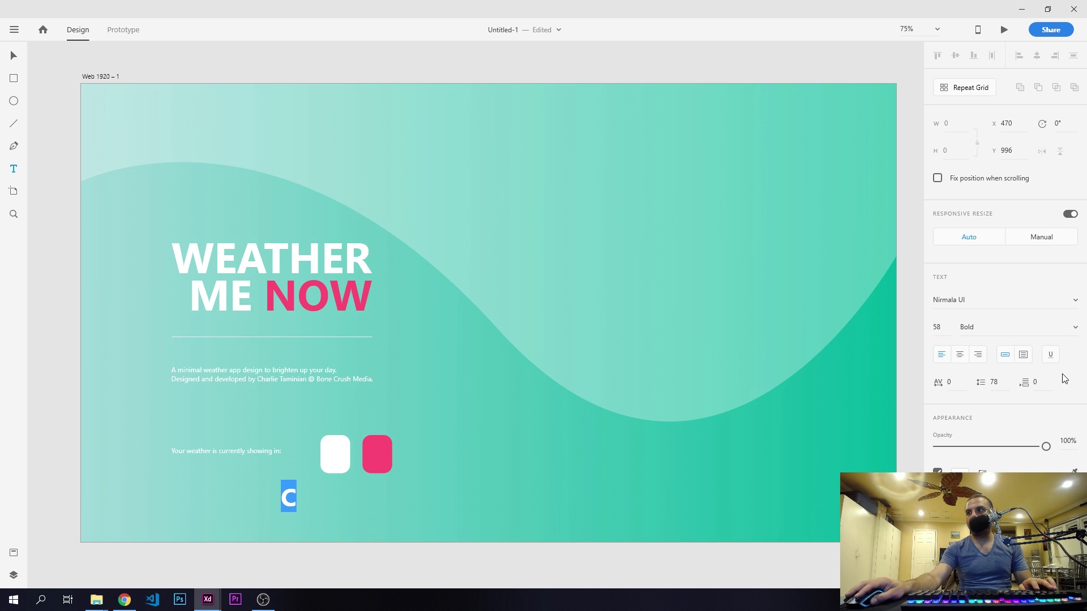
key(Escape)
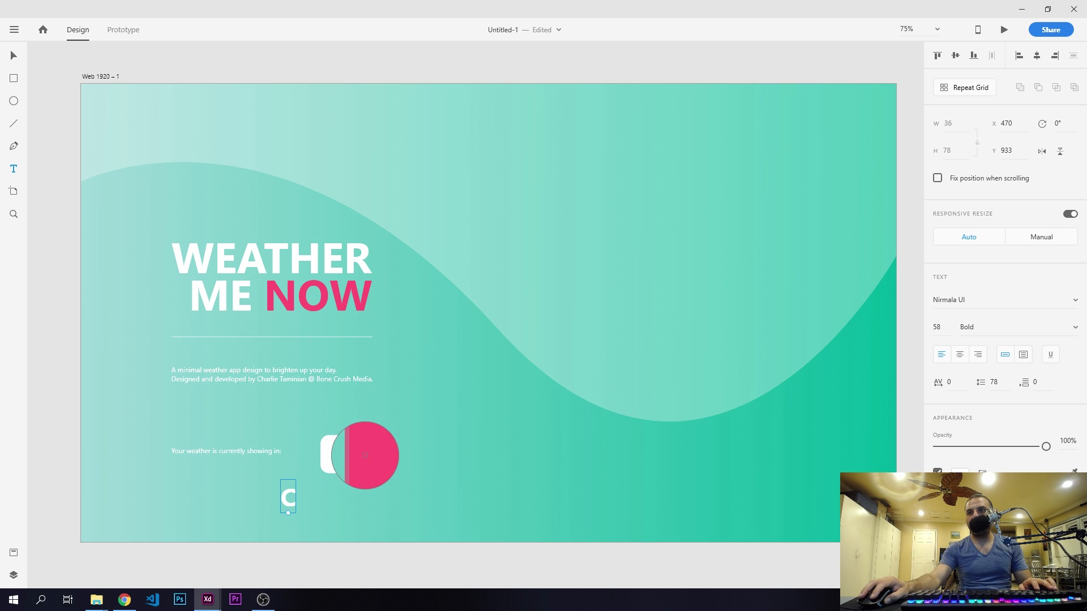
click(365, 455)
key(v)
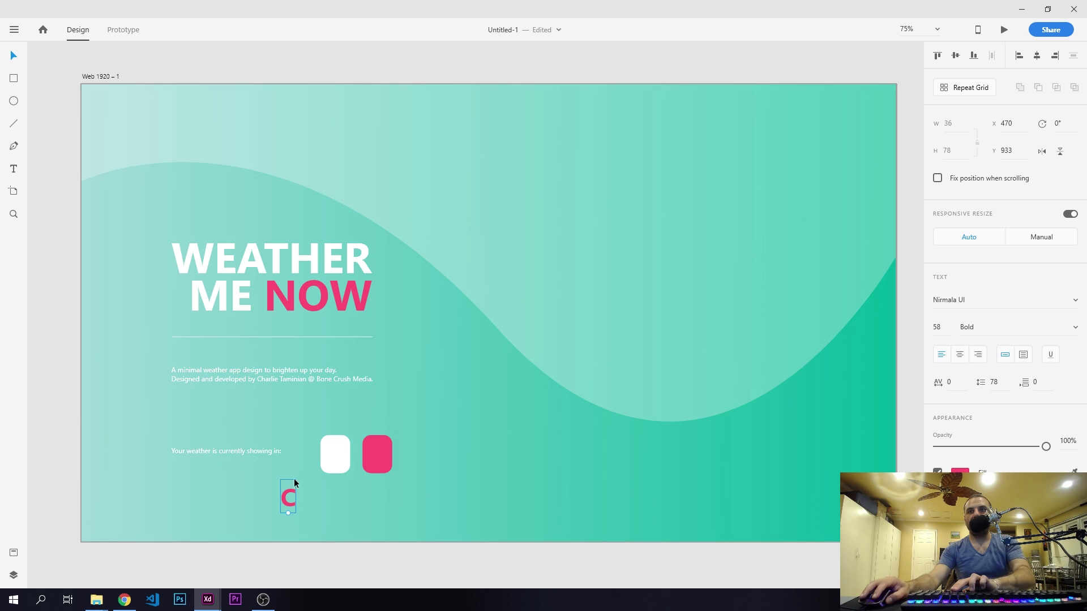
- Place the C under the white rectangle, duplicate it under the pink one at X 697, Y 918, and change the copy to "F"
drag(334, 484, 383, 490)
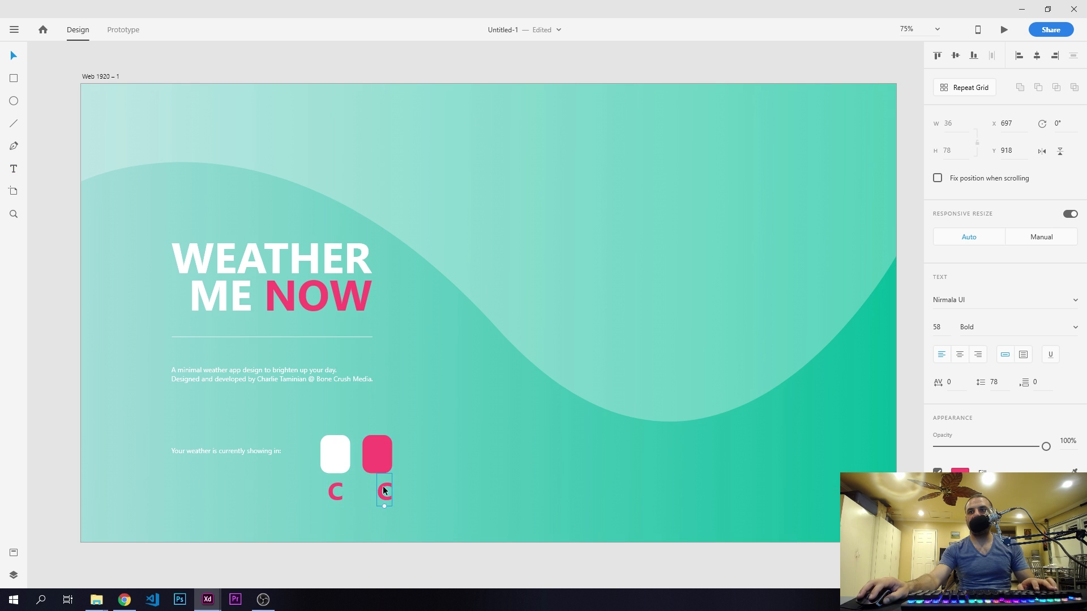
double_click(383, 490)
text(F)
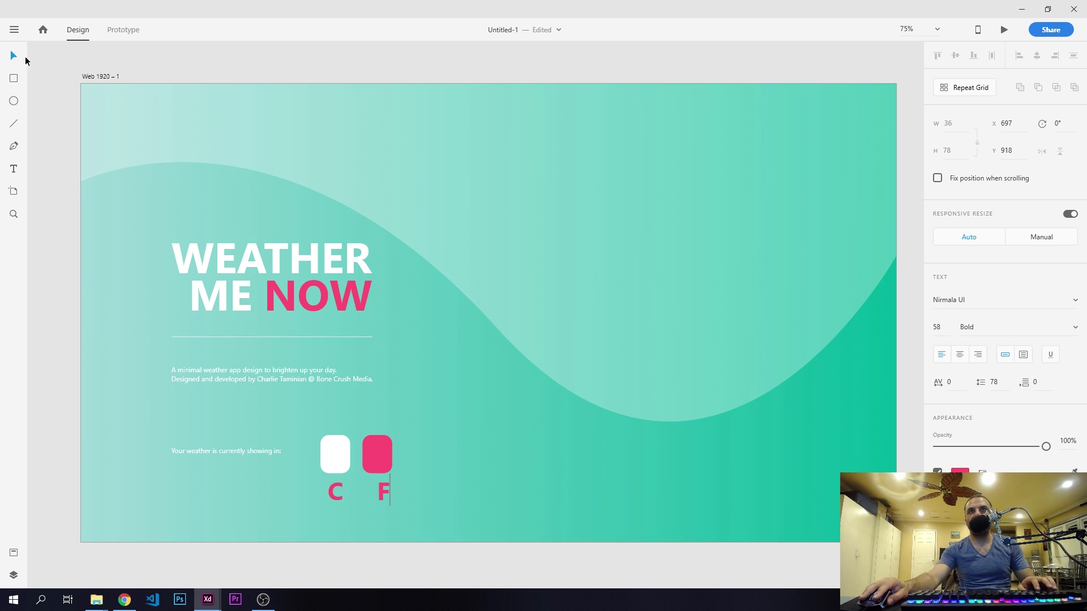
key(Escape)
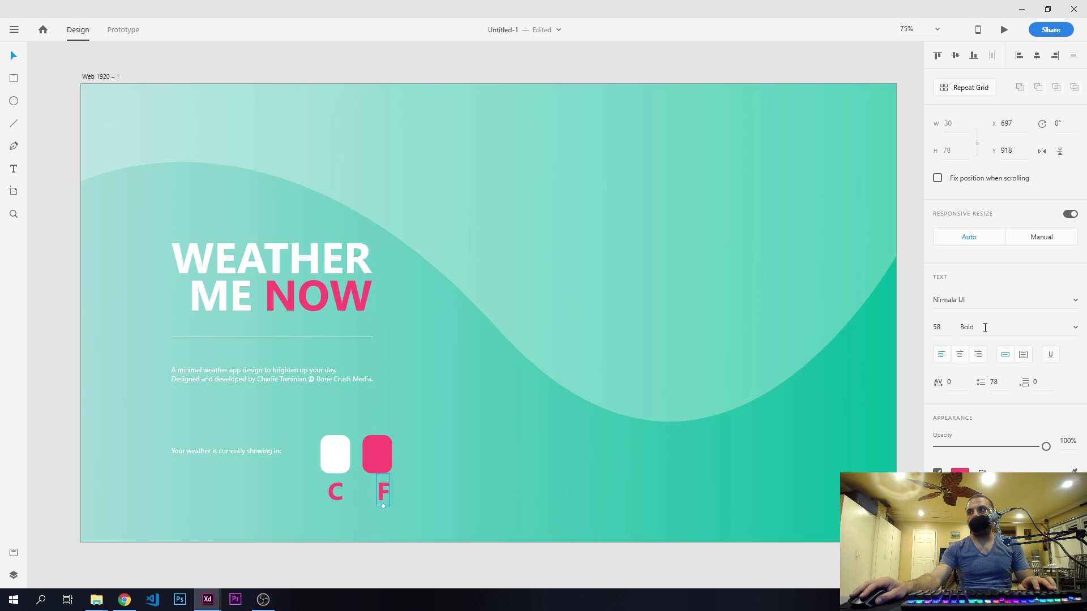
- Change the letter F's fill colour to white
drag(824, 418, 17, 58)
click(12, 58)
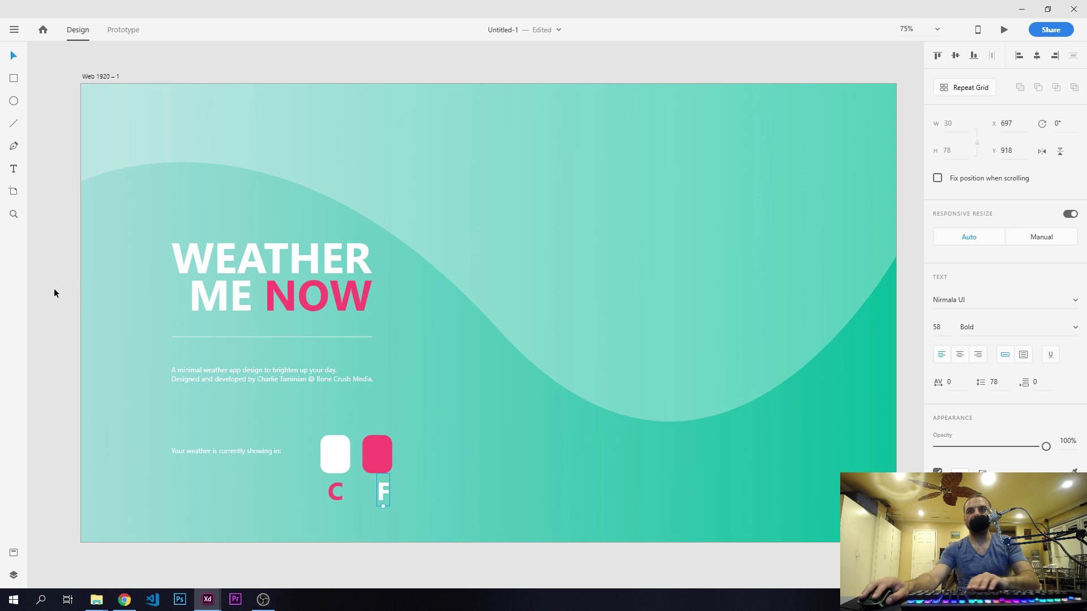
click(54, 287)
- Move the F onto the pink rectangle and the C onto the white one, centering each letter in its rectangle
drag(380, 488, 375, 453)
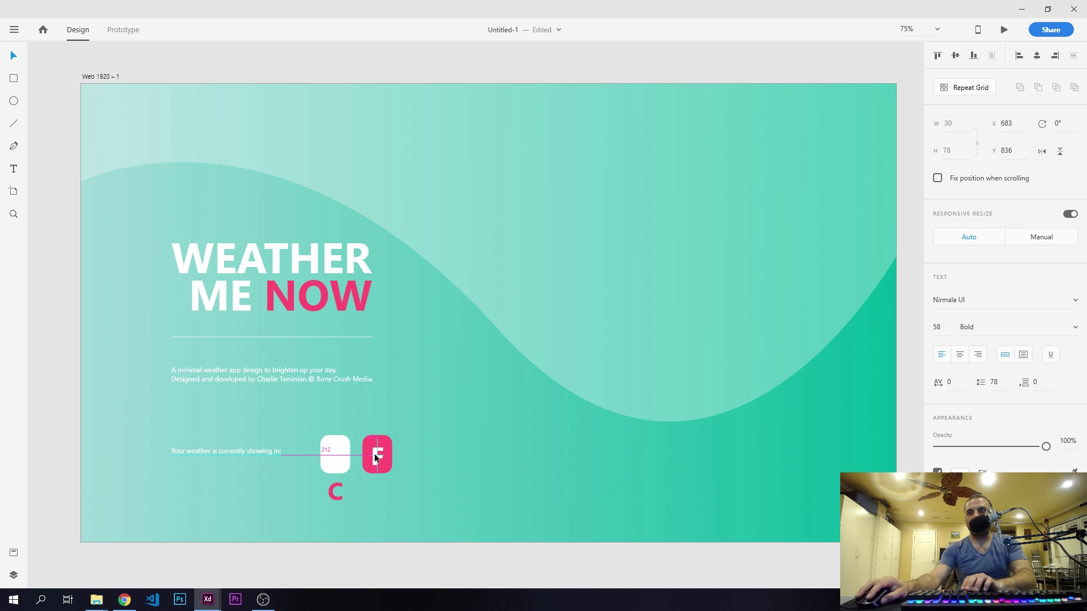
mouse_move(332, 491)
mouse_down()
mouse_move(329, 453)
mouse_move(341, 479)
mouse_up()
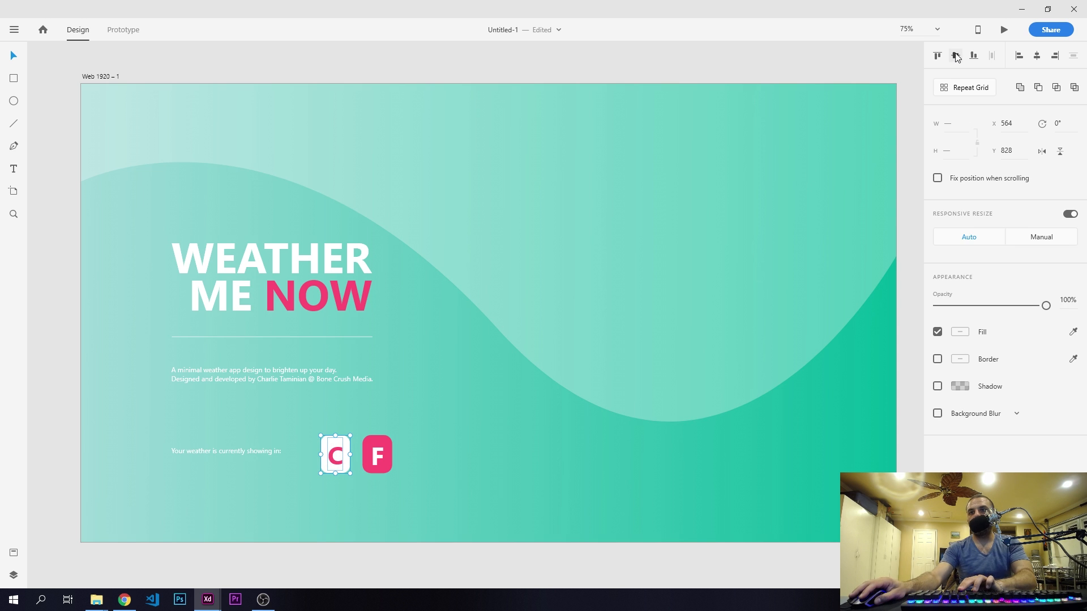
drag(408, 425, 374, 482)
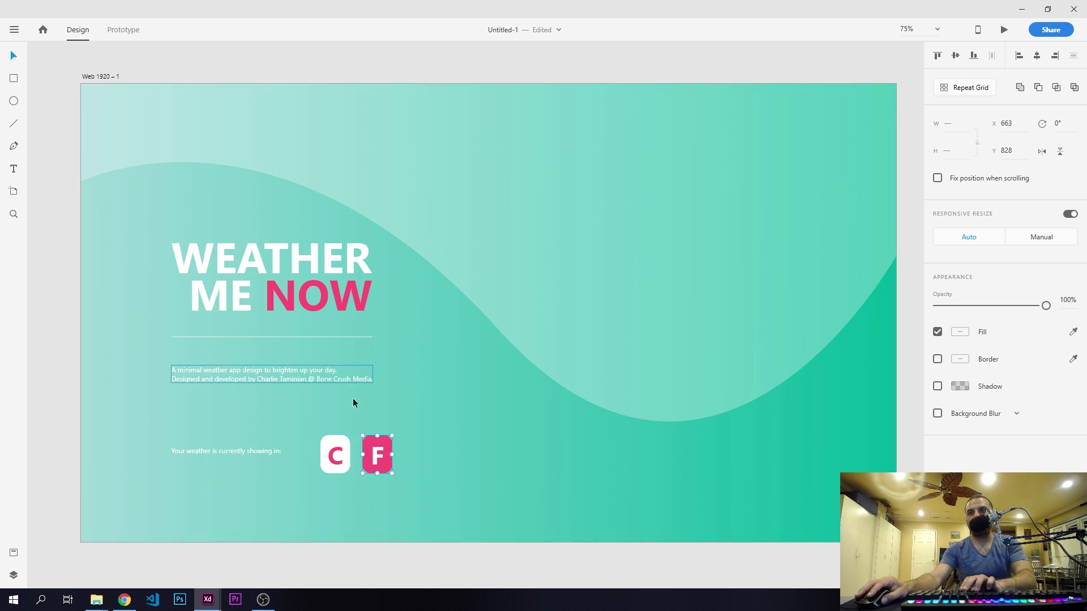
click(395, 406)
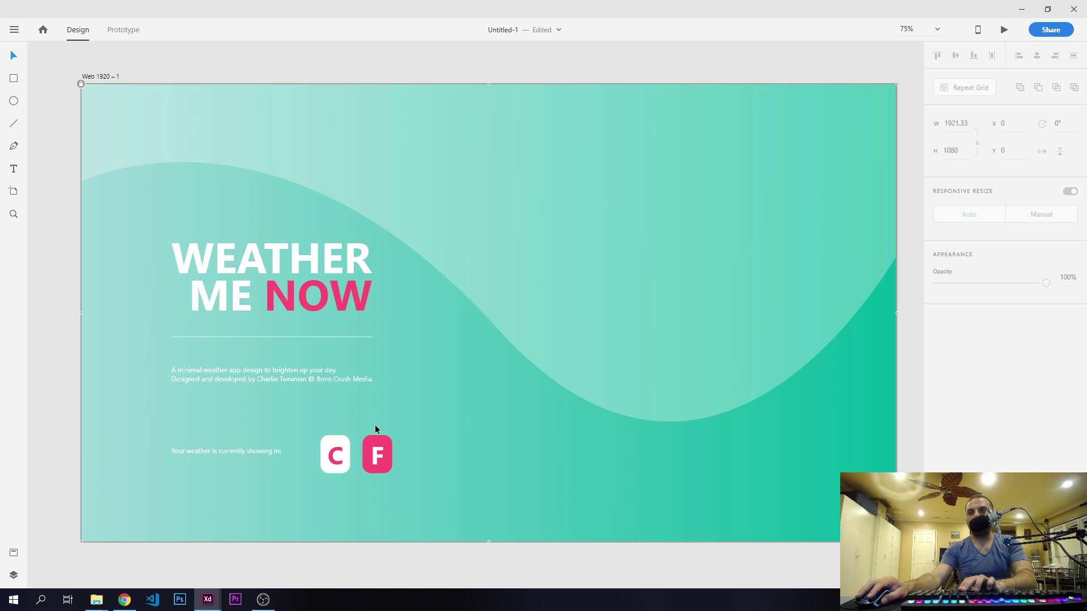
- Group the F with its pink rectangle and the C with its white rectangle
click(378, 450)
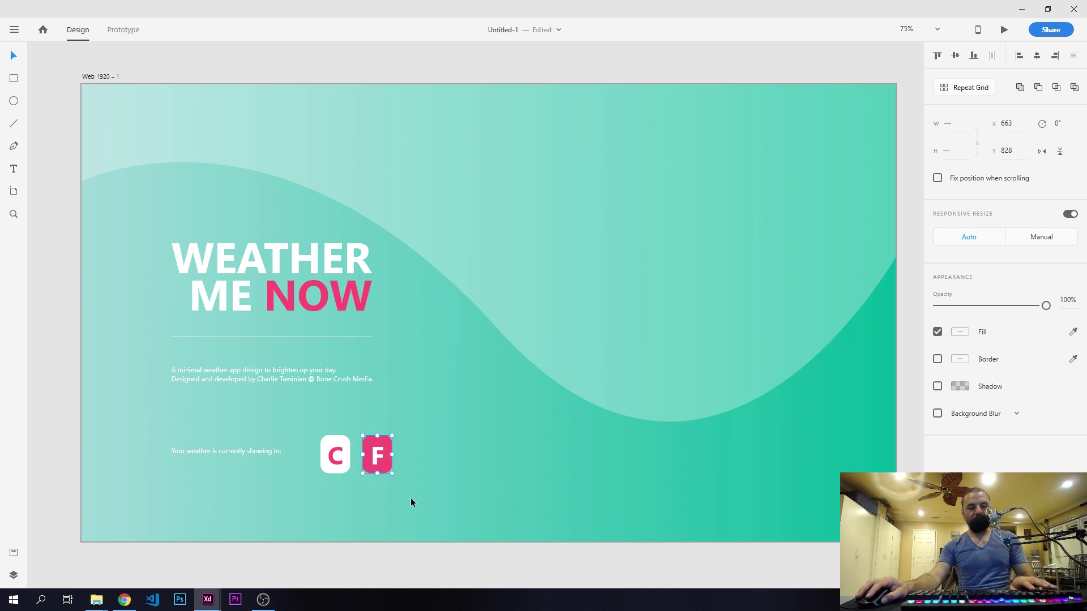
click(333, 454)
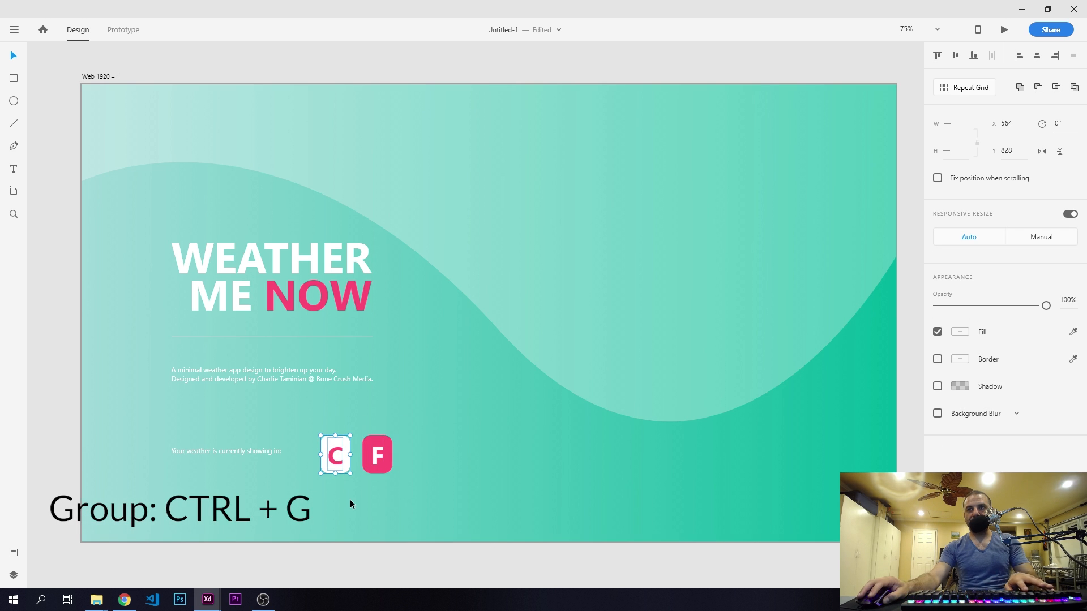
key(ctrl+g)
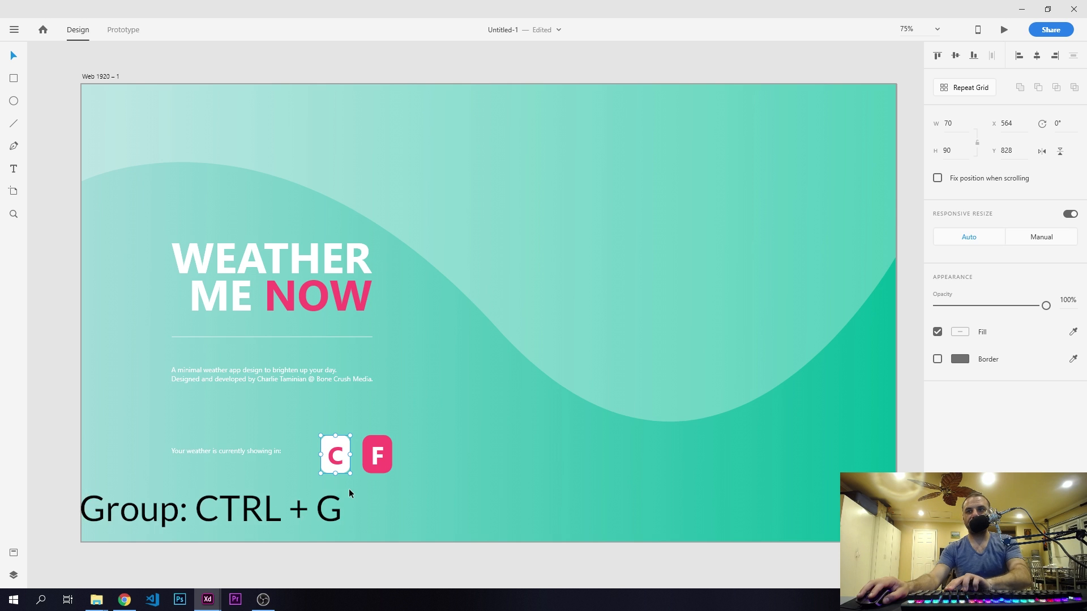
- Shift the C and F cards together 50 px to the left, putting the C card at X 514
drag(314, 419, 401, 483)
key(shift+Left)
key(shift+Left)
key(shift+Left)
key(shift+Left)
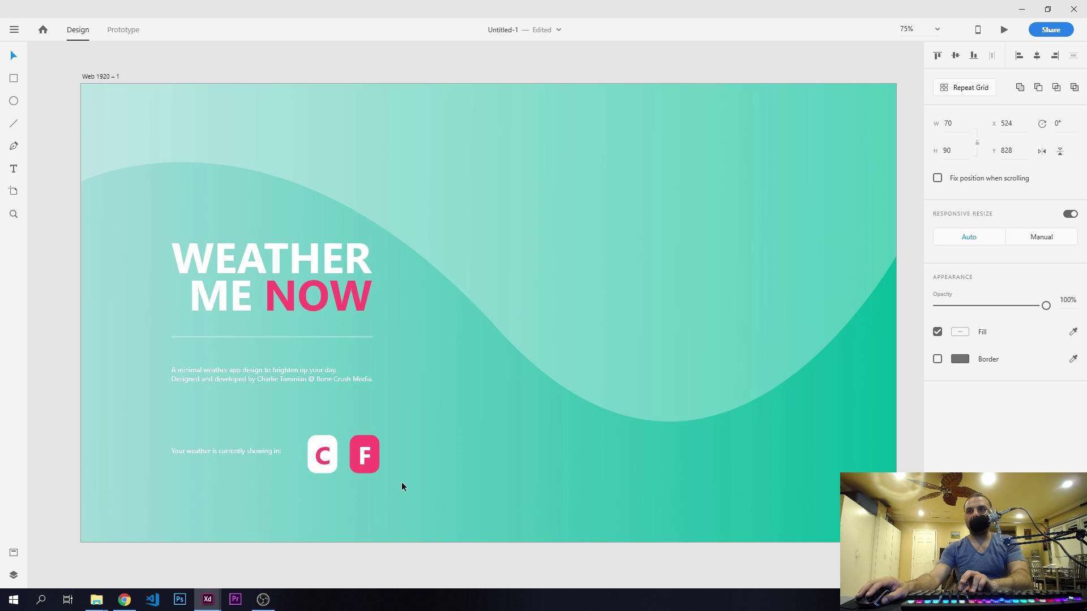
key(shift+Left)
key(shift+Left)
- Try to right-align the separate C and F cards with the tagline text
shift+click(367, 378)
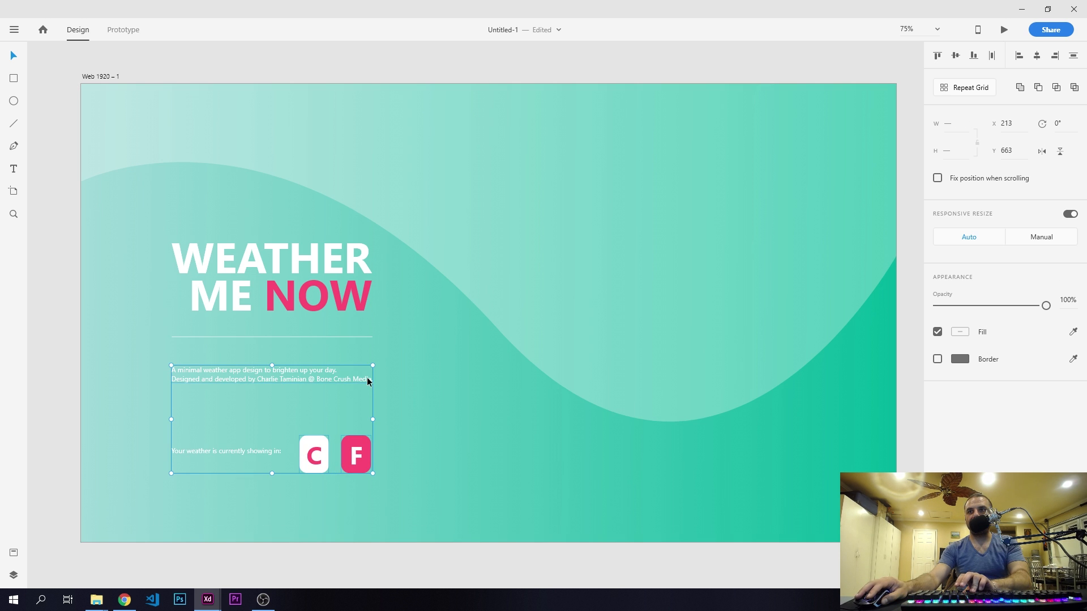
click(1056, 57)
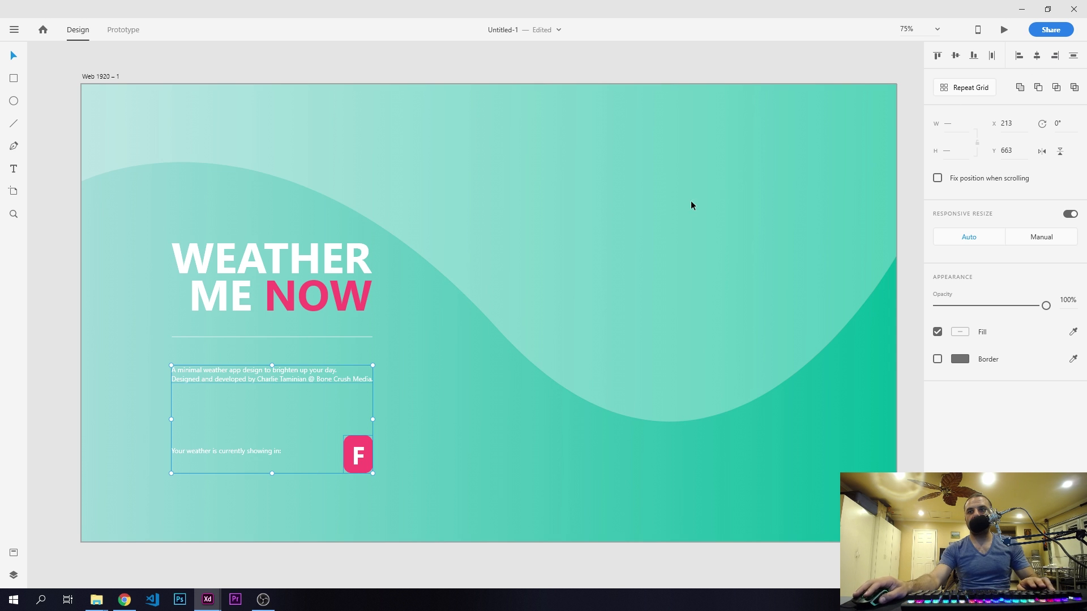
key(ctrl+z)
- Group the C and F cards together and right-align the group with the tagline text
click(402, 498)
drag(402, 498, 297, 419)
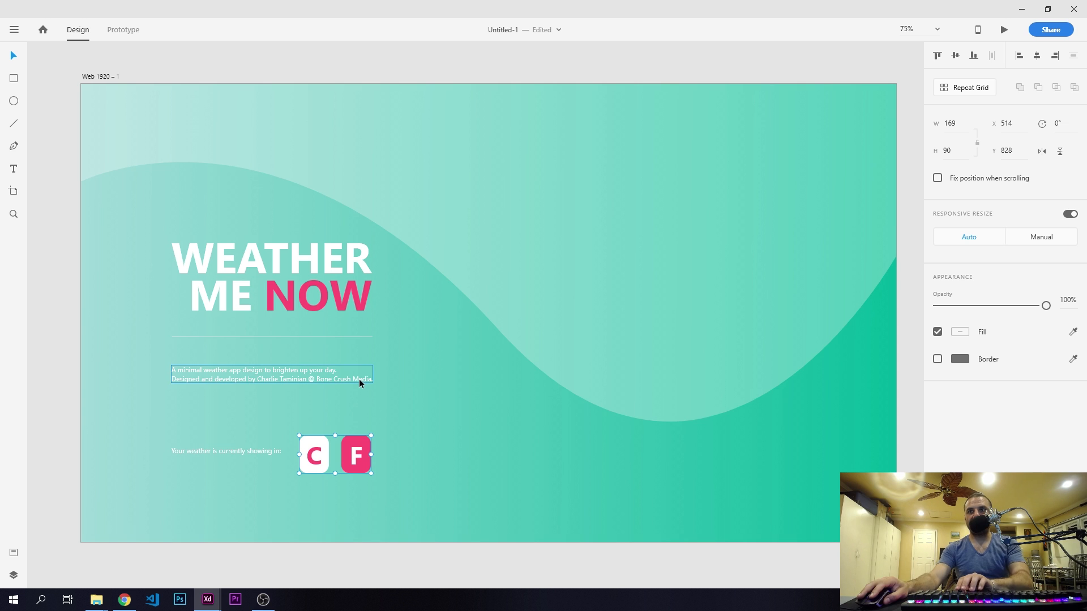
key(shift+Left)
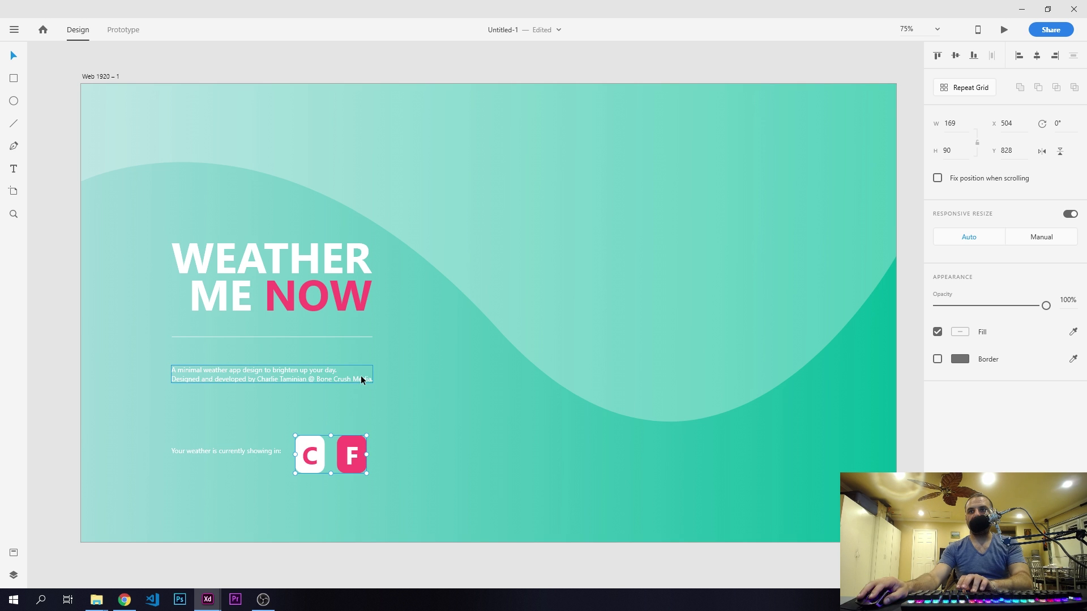
shift+click(363, 379)
click(1056, 56)
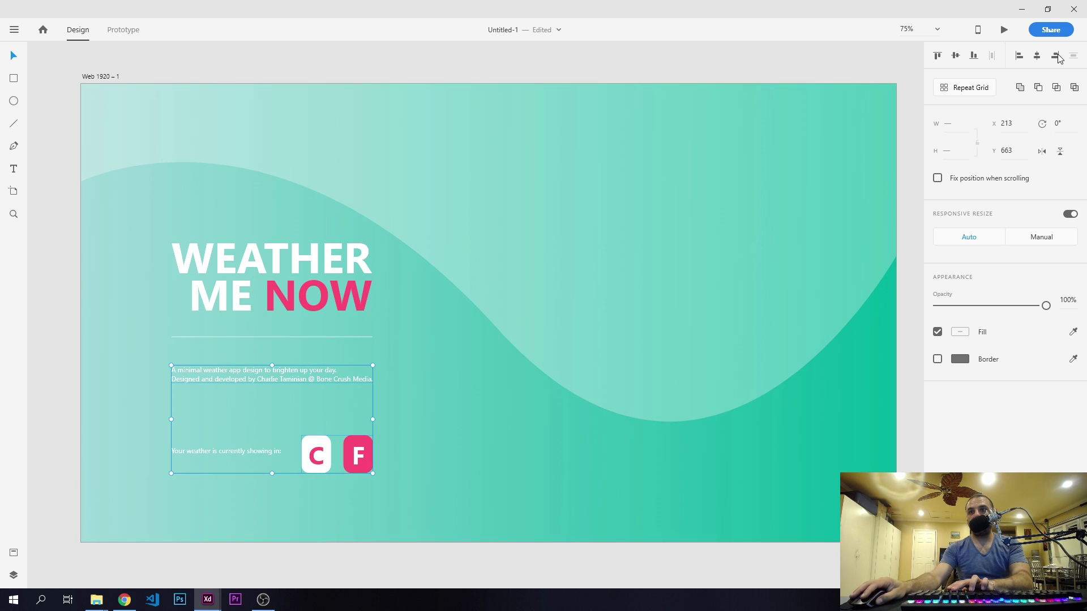
click(450, 428)
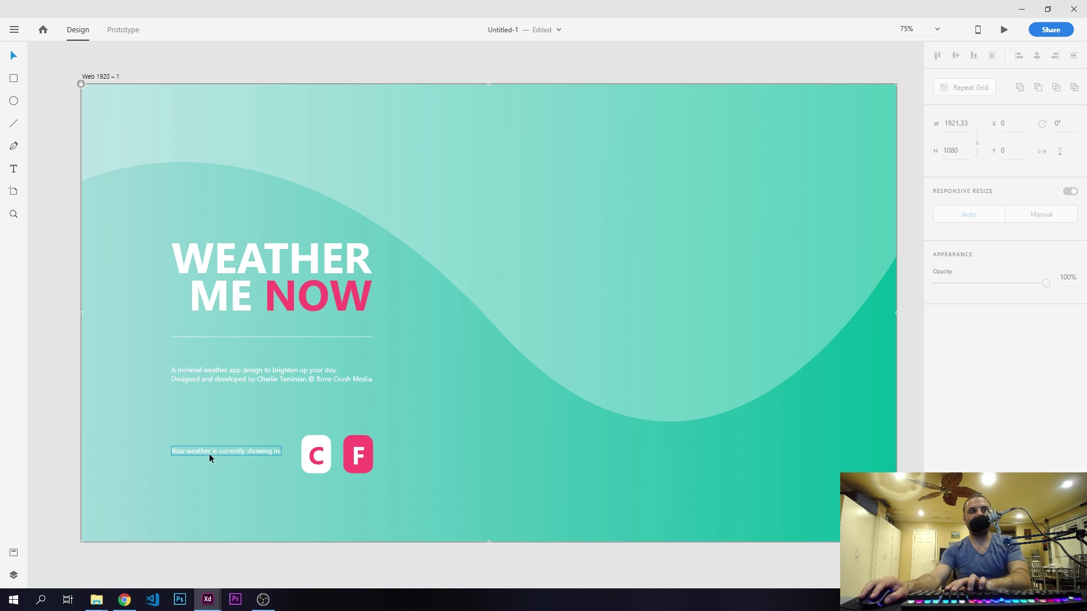
- Ungroup the two cards and move the C card horizontally to X 511
click(321, 442)
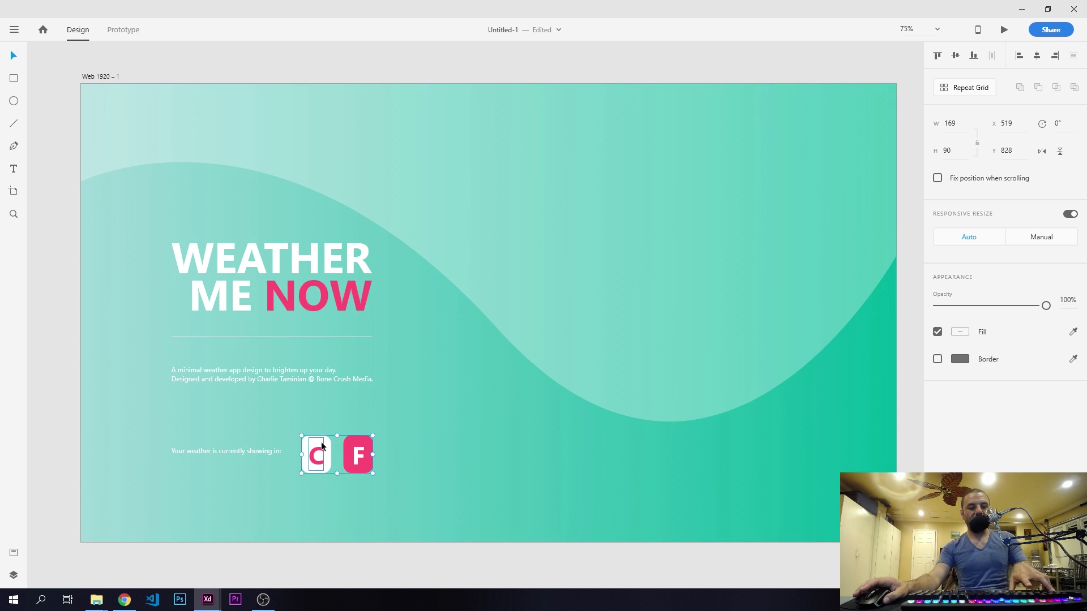
key(ctrl+shift+g)
drag(321, 442, 322, 448)
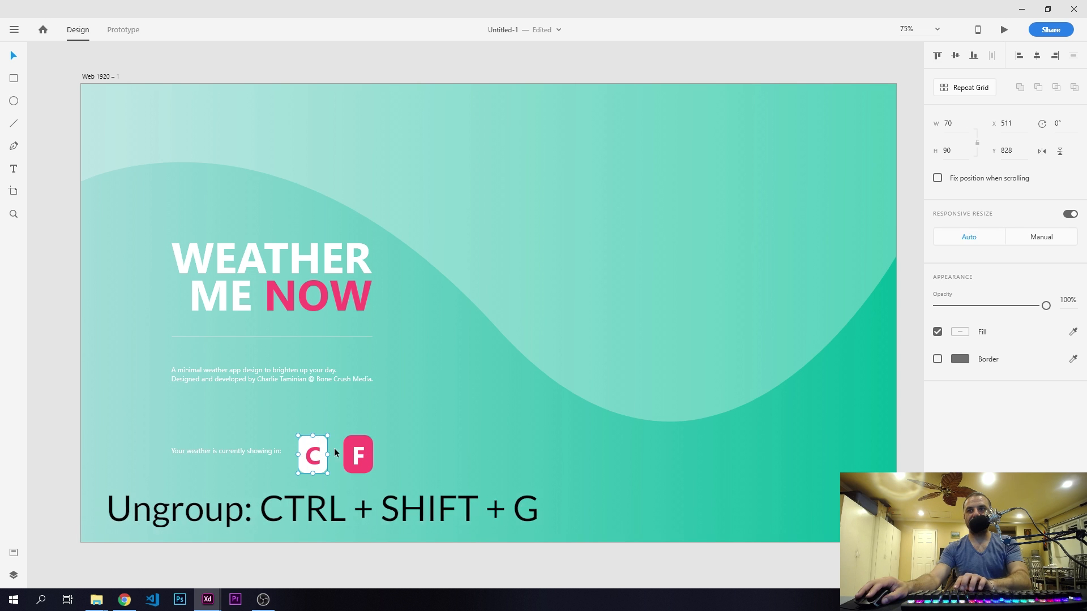
- Distribute the "Your weather is currently showing in:" text, the C card and the F card evenly in the horizontal direction
shift+click(358, 454)
shift+click(263, 450)
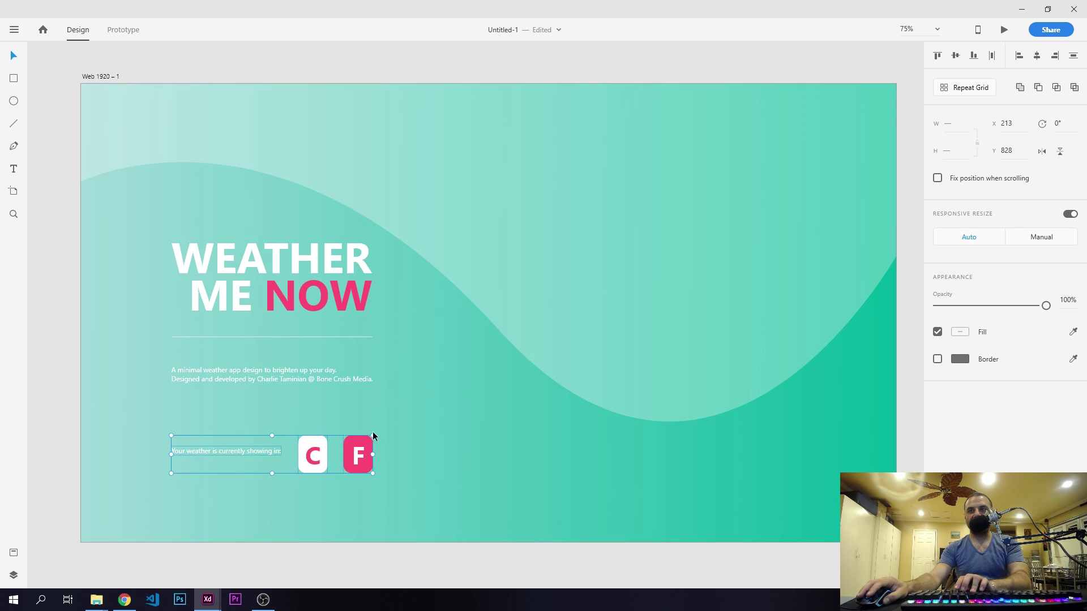
click(992, 56)
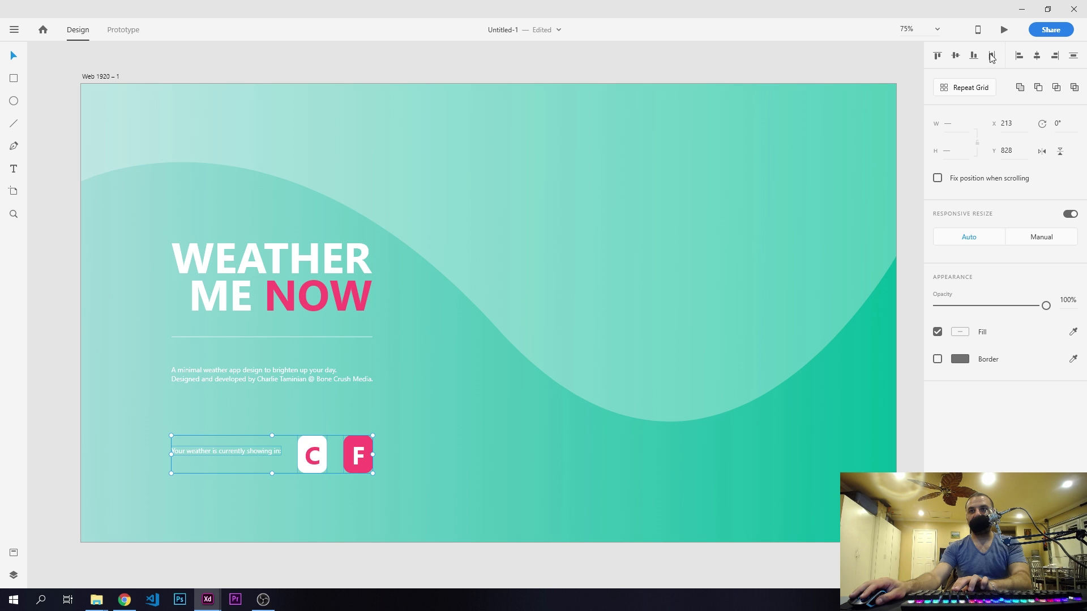
click(355, 516)
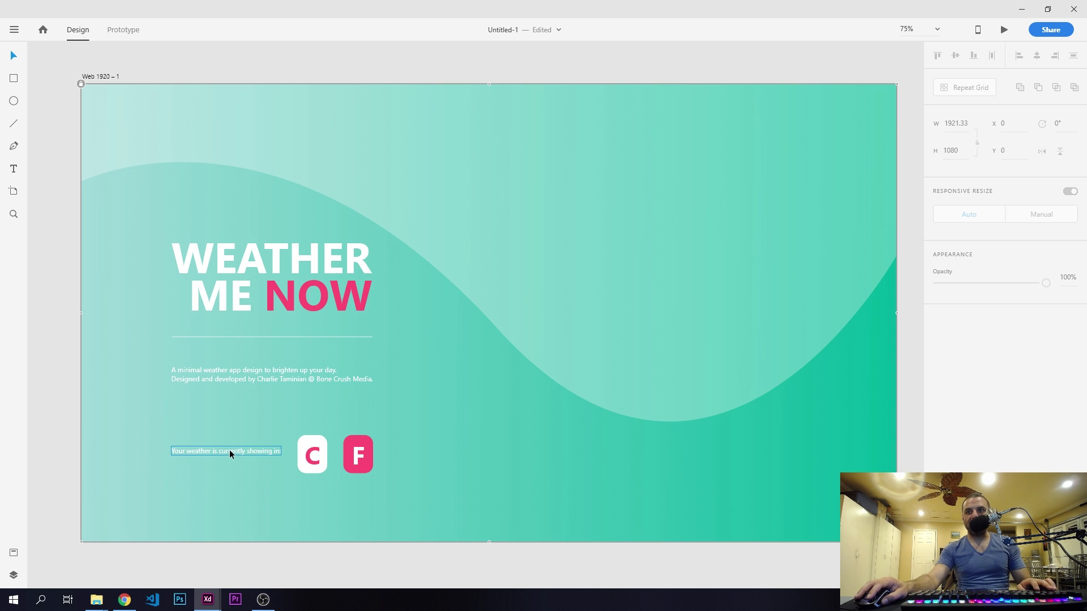
- Duplicate the "currently showing in:" text below the cards at X 470, Y 957 and change the copy's text to "Celsius"
drag(212, 450, 321, 494)
double_click(321, 494)
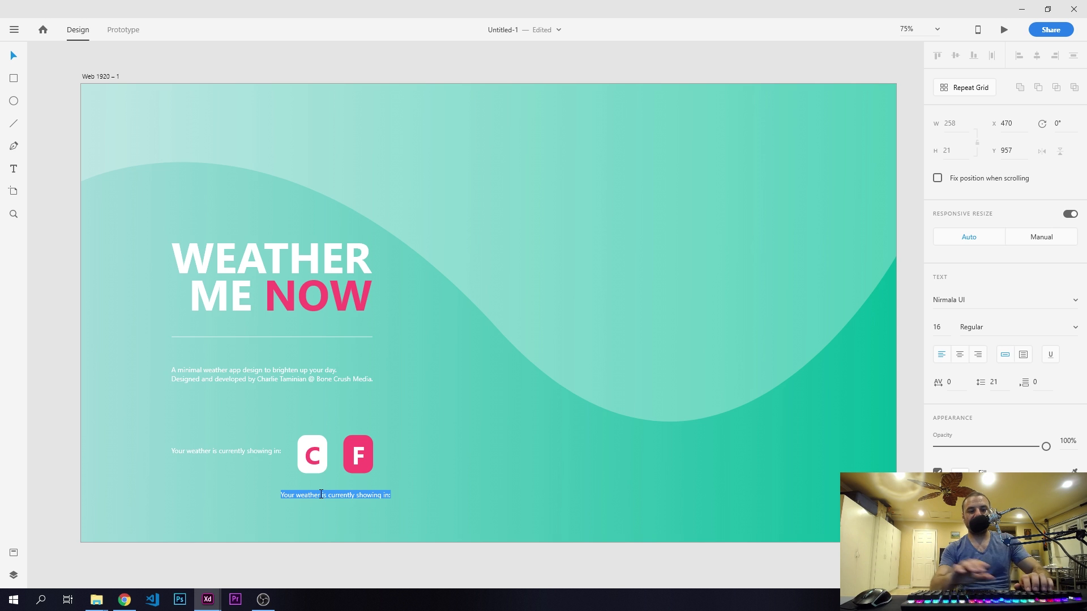
text(Celsius)
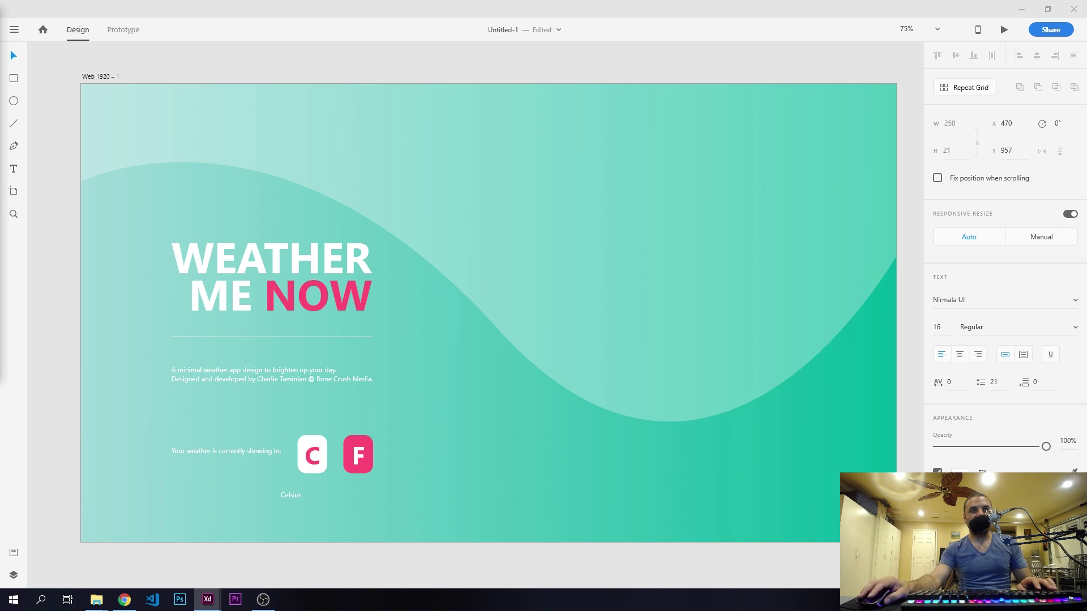
- Set the "Celsius" text's font size to 20 and place the label beneath the C card at X 515, Y 933
double_click(292, 494)
click(946, 328)
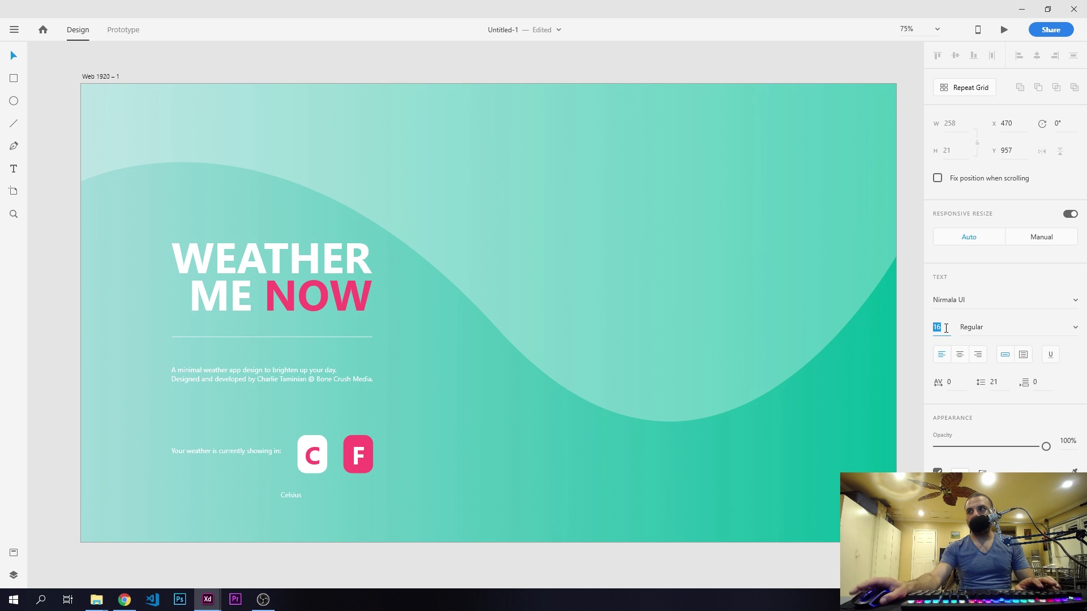
text(20)
key(Return)
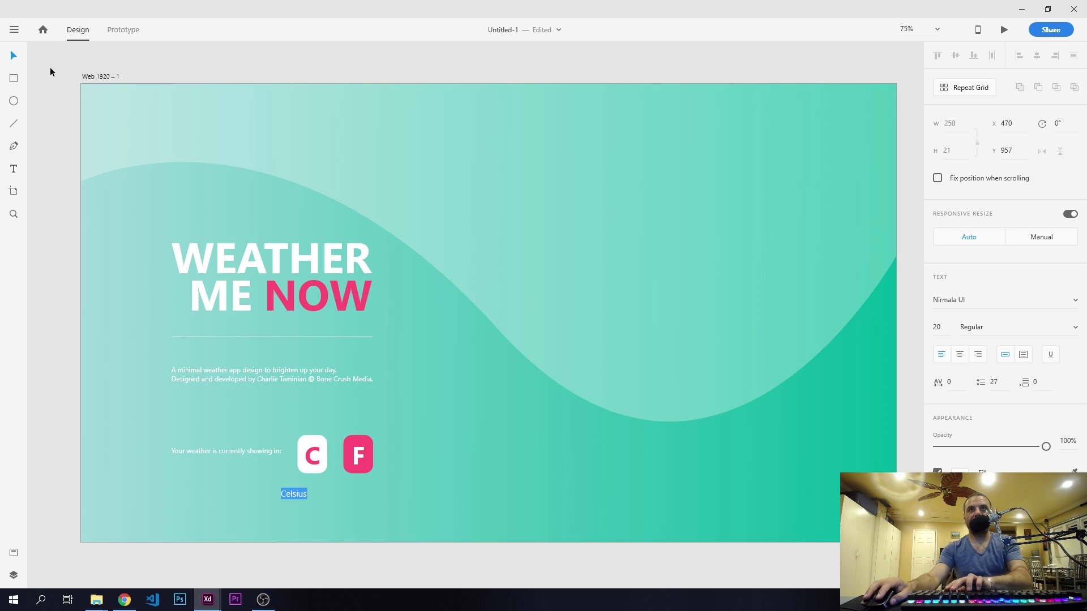
click(13, 56)
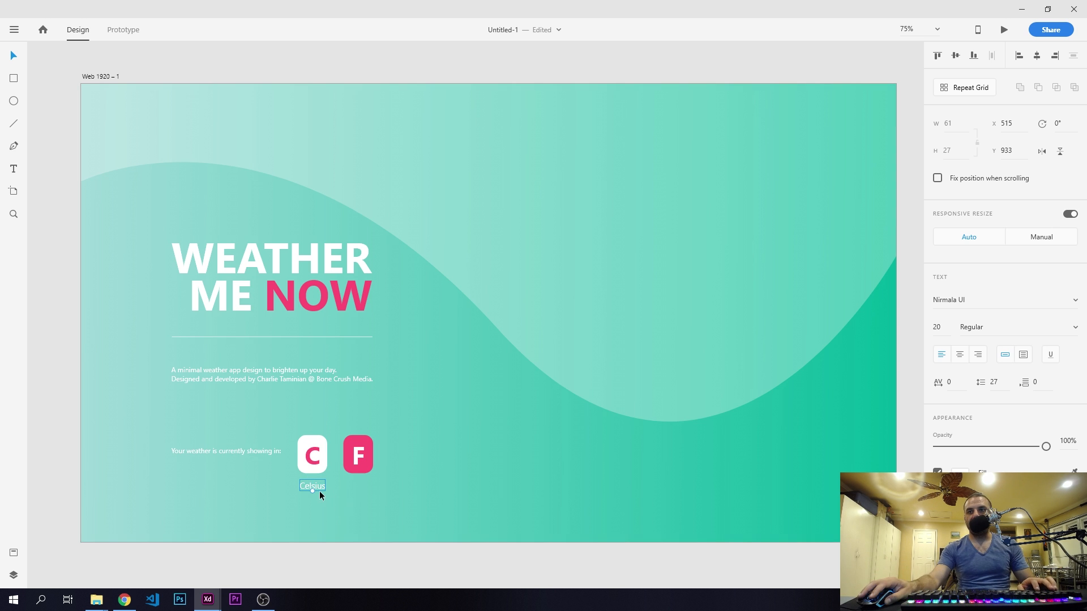
- Duplicate the "Celsius" label beneath the F card at X 623, Y 933 and change the copy's text to "Fahrenheit"
drag(319, 490, 365, 484)
double_click(365, 488)
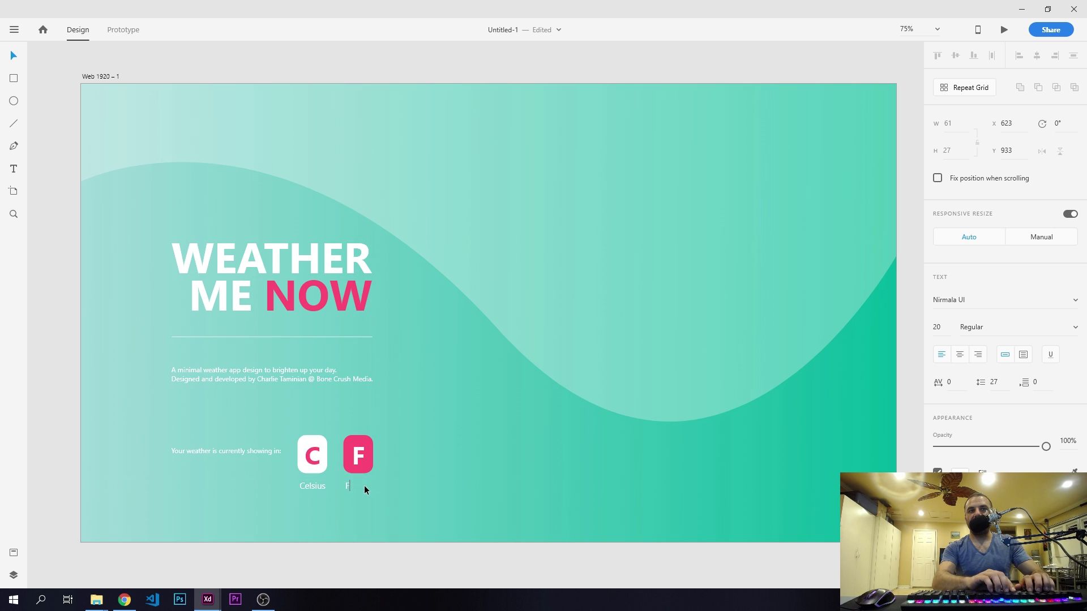
text(Fahrenheit)
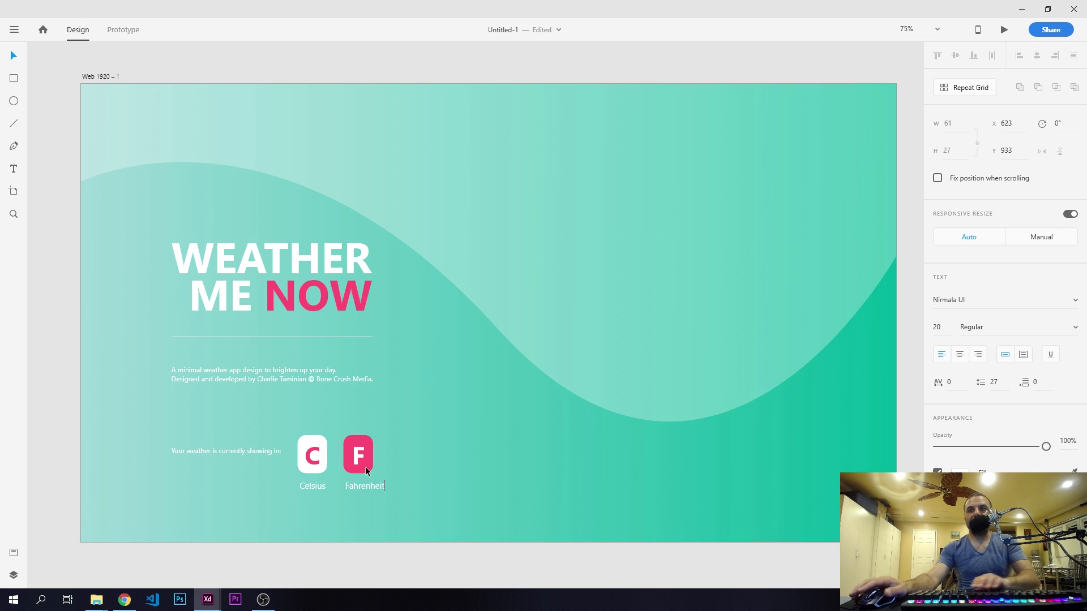
- Center the "Fahrenheit" label horizontally under the F card and the "Celsius" label under the C card
click(15, 56)
key(shift+Left)
key(shift+Left)
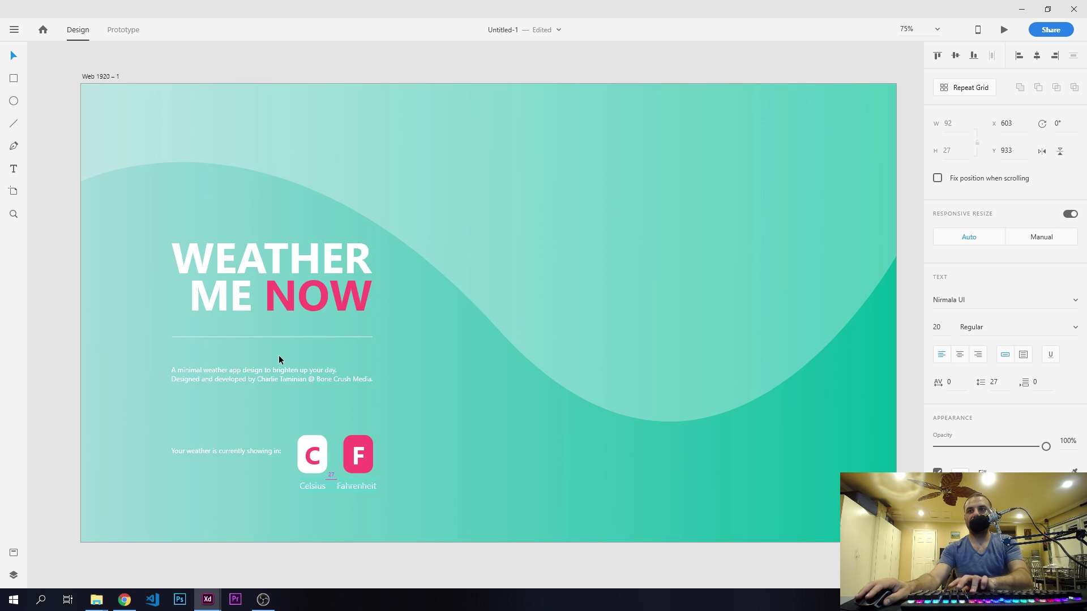
key(shift+Right)
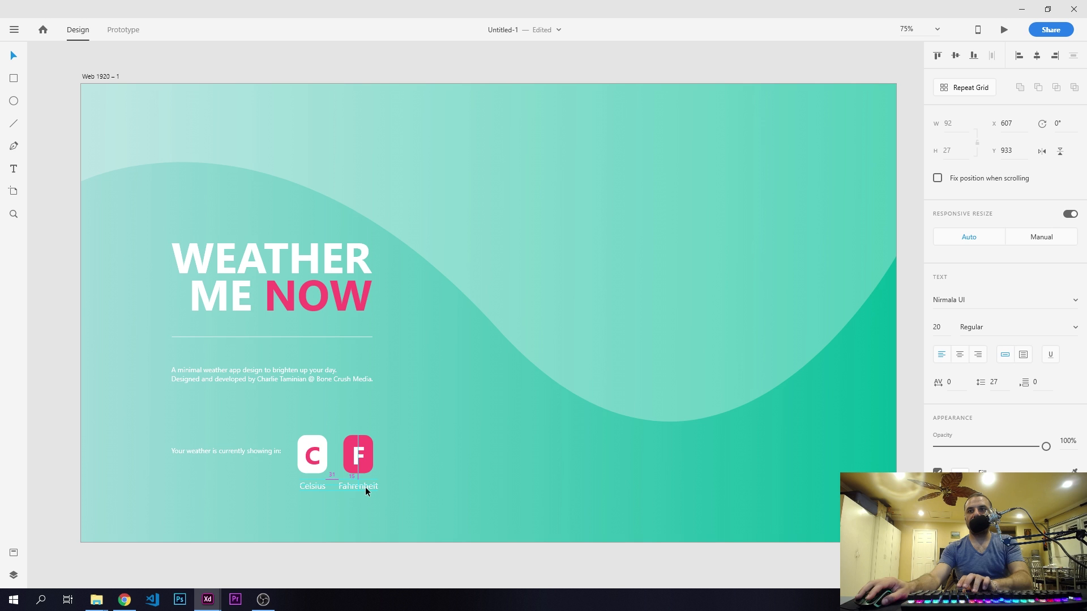
shift+click(361, 439)
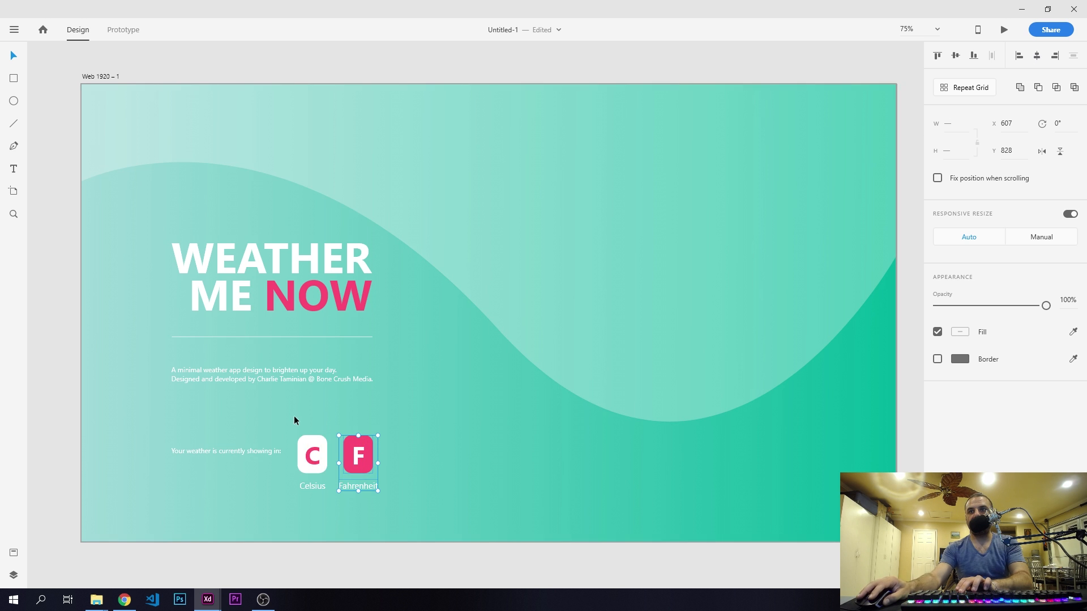
drag(294, 420, 316, 504)
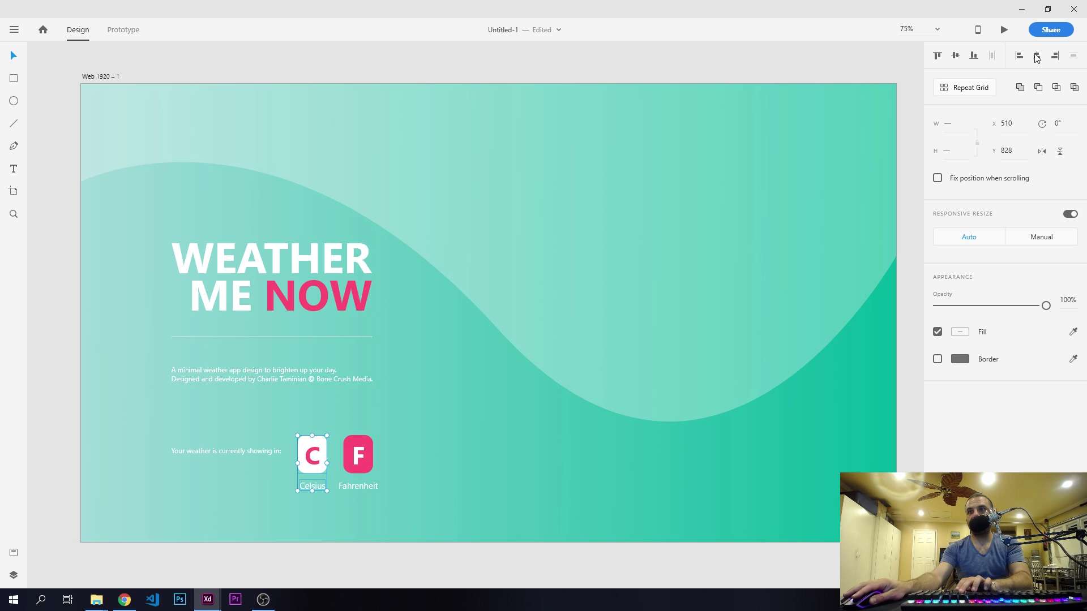
click(451, 421)
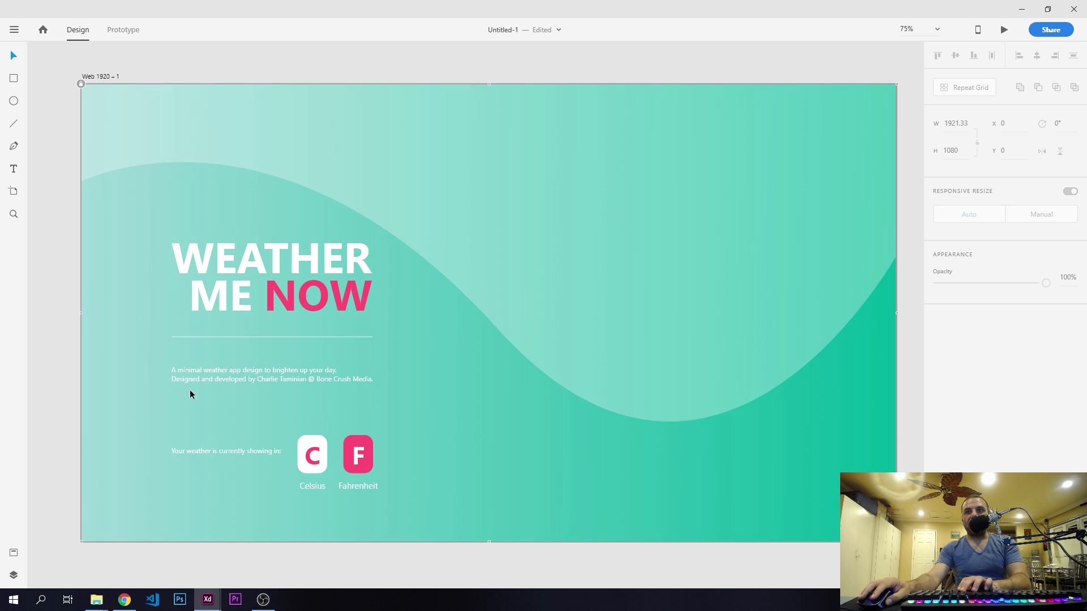
- Align the "Your weather is currently showing in:" text vertically with the middle of the C card
click(236, 450)
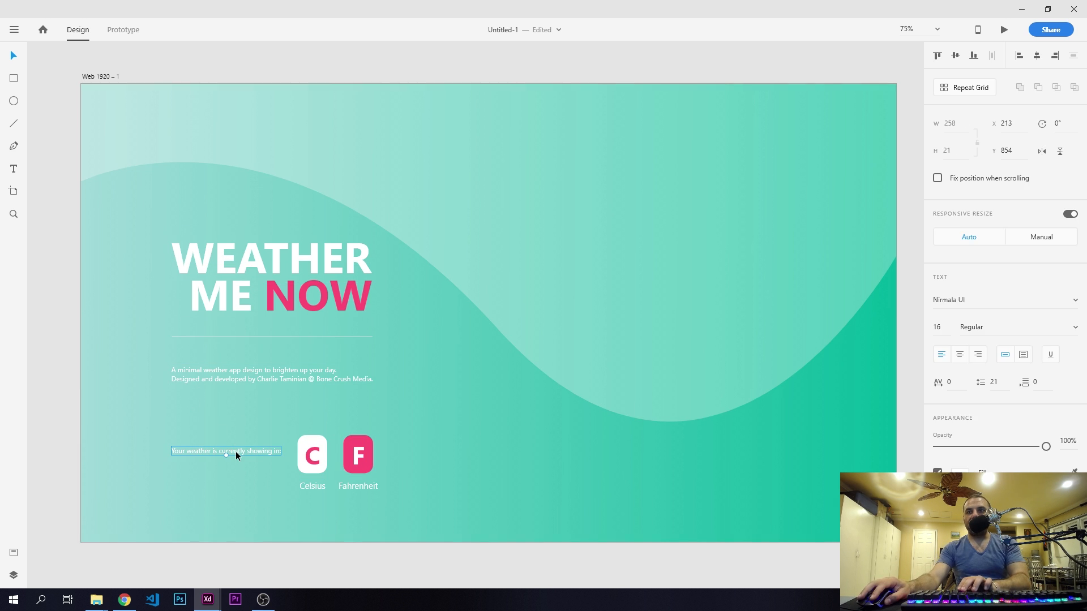
shift+click(305, 450)
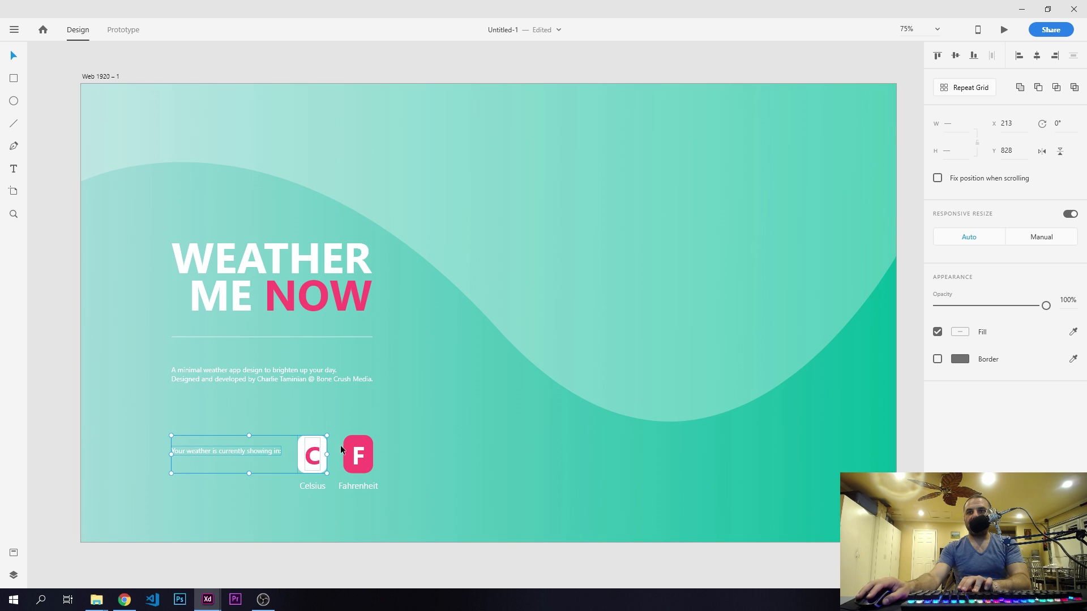
click(956, 57)
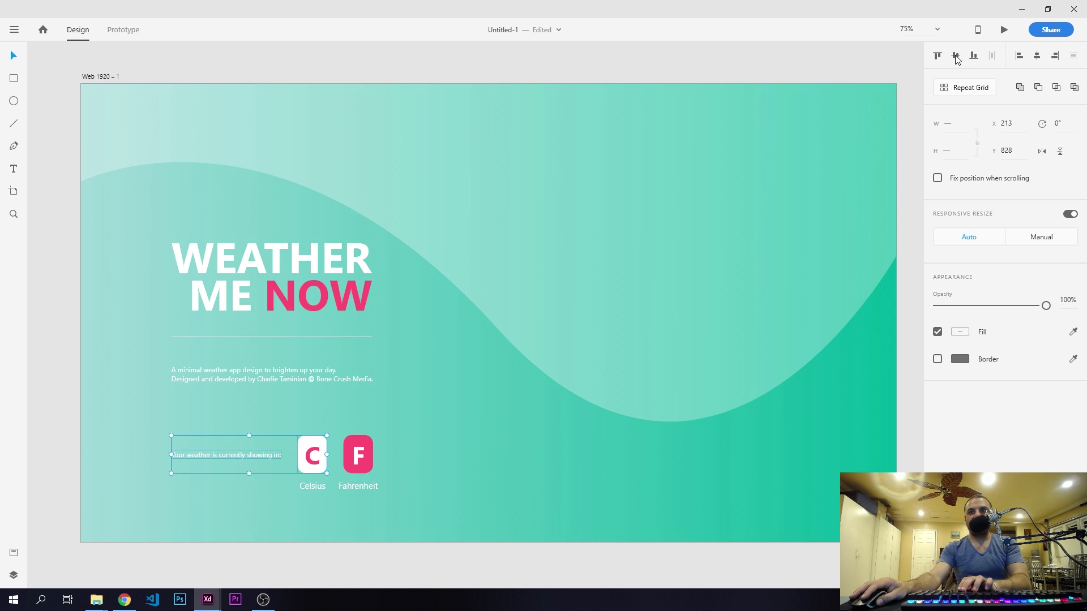
click(49, 178)
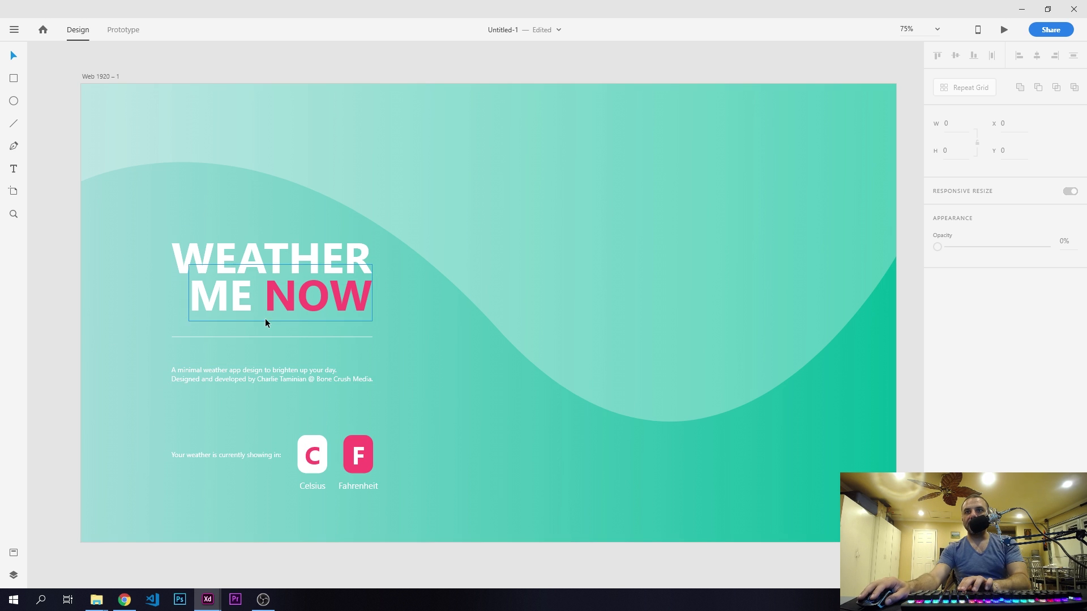
- Group the heading, divider, tagline, unit cards and their labels, and place the group at X 245, Y 249
drag(147, 233, 410, 497)
key(shift+Left)
key(shift+Left)
key(shift+Left)
key(shift+Left)
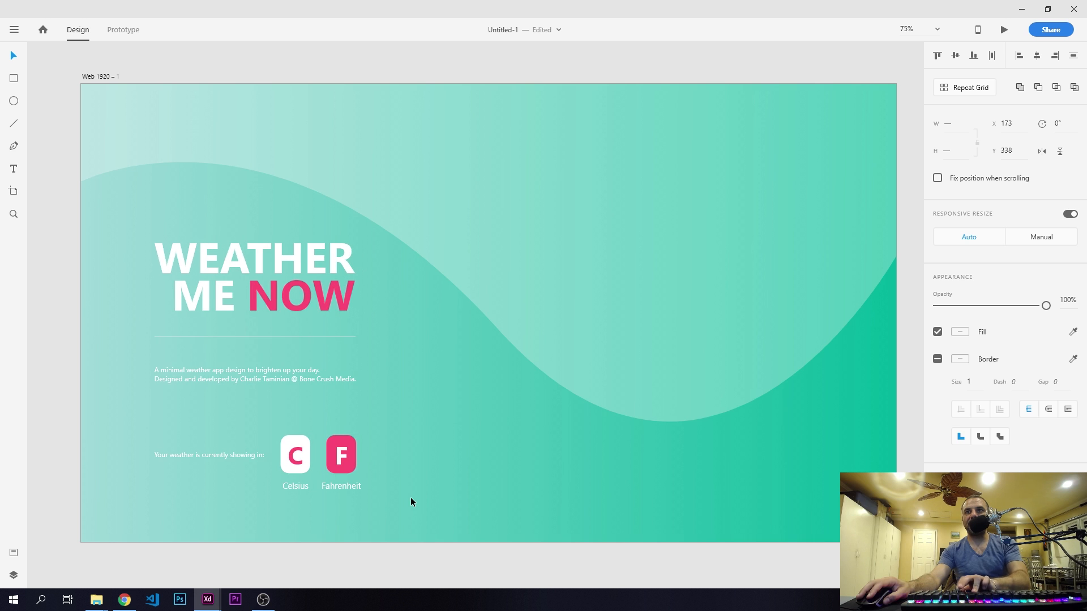
key(shift+Up)
key(ctrl+g)
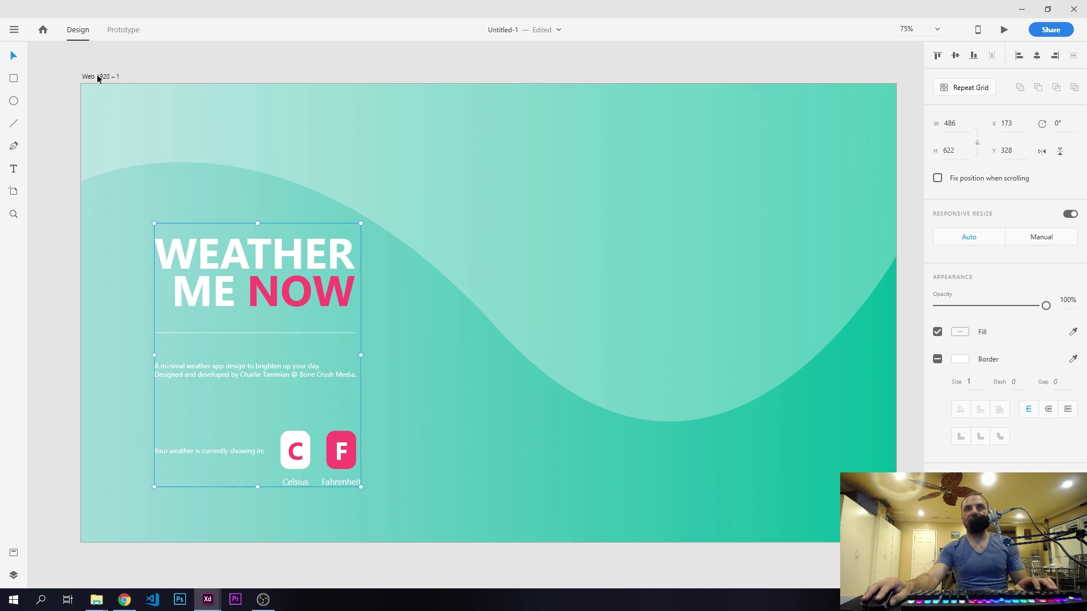
drag(244, 259, 262, 217)
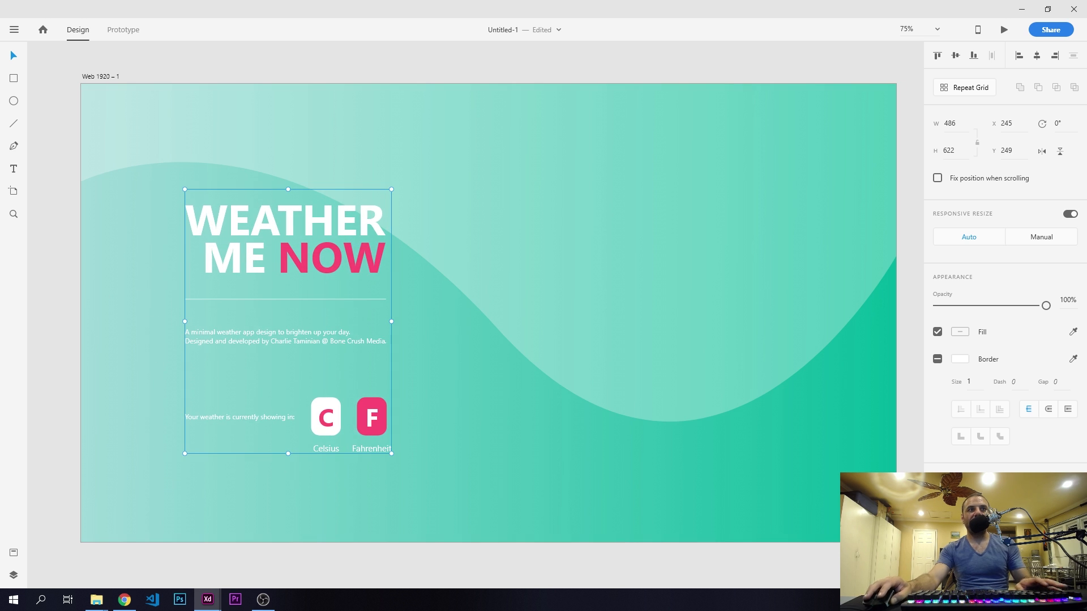
click(0, 217)
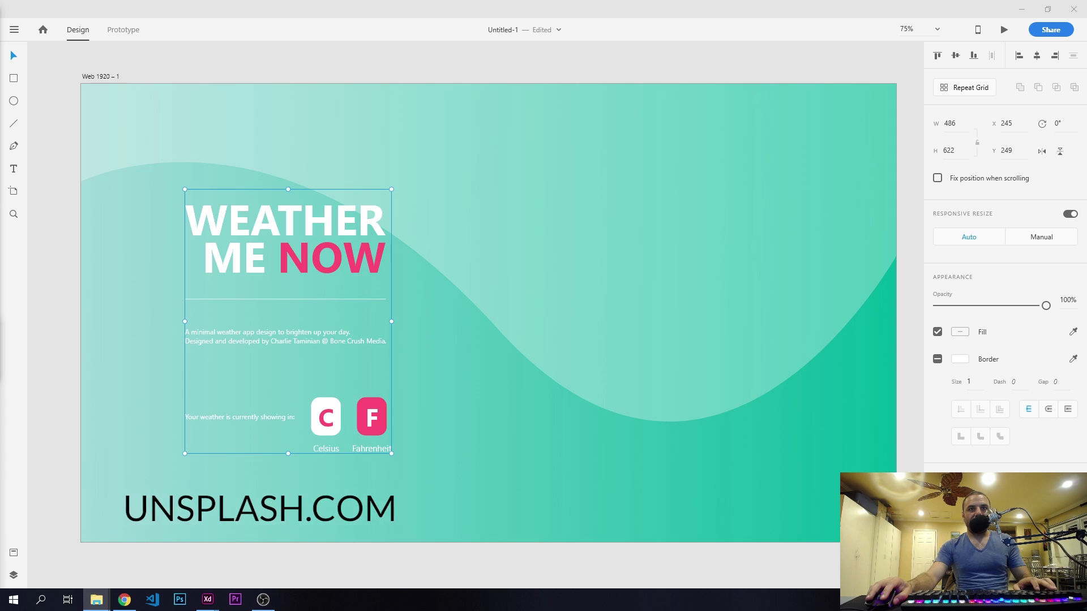
- Draw a white rectangle about 478 by 723 beside the text group at X 839, Y 140 and remove its border
click(13, 79)
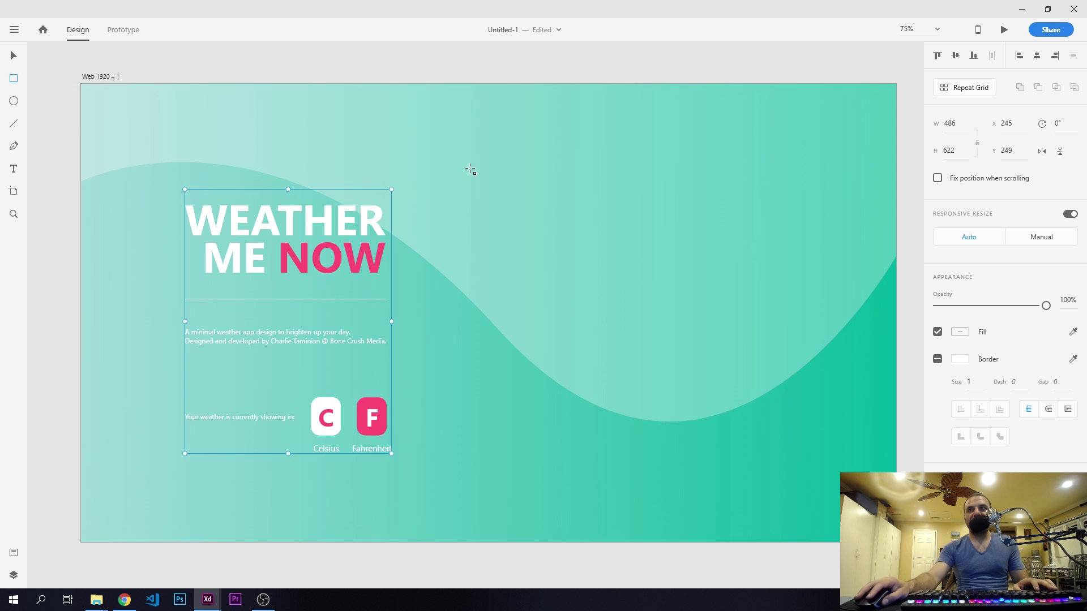
drag(437, 144, 462, 164)
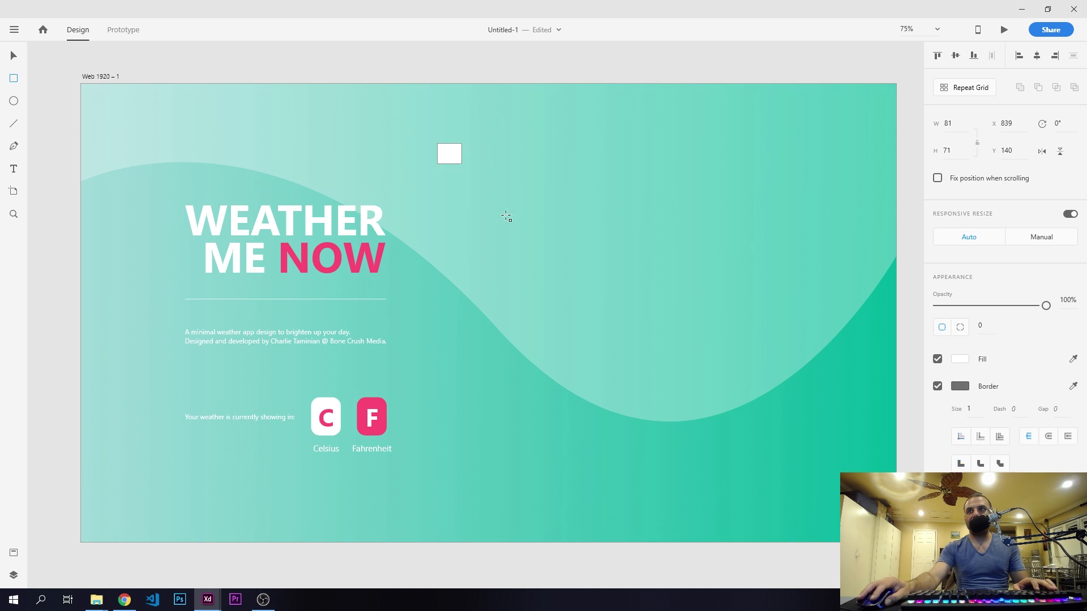
drag(506, 217, 641, 451)
click(937, 386)
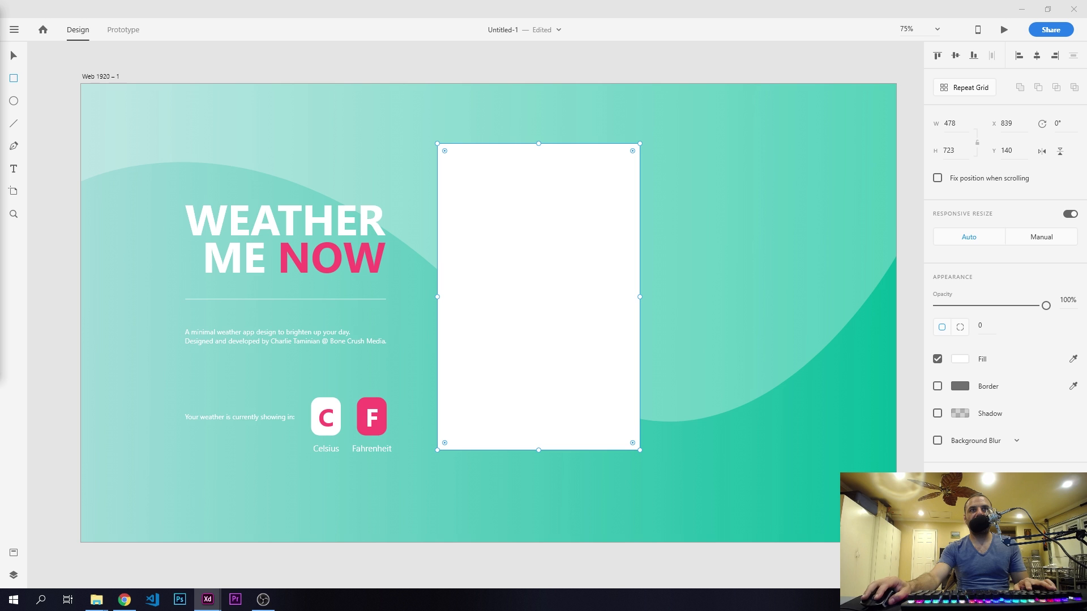
- Set the white rectangle's width to 430 and its height to 735
click(959, 125)
text(7)
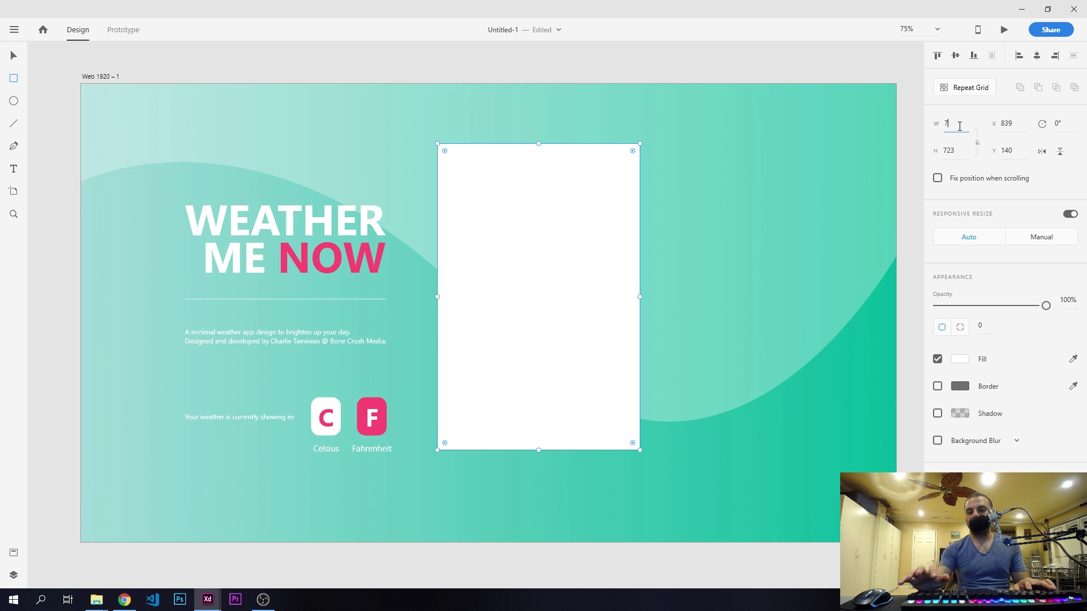
key(Return)
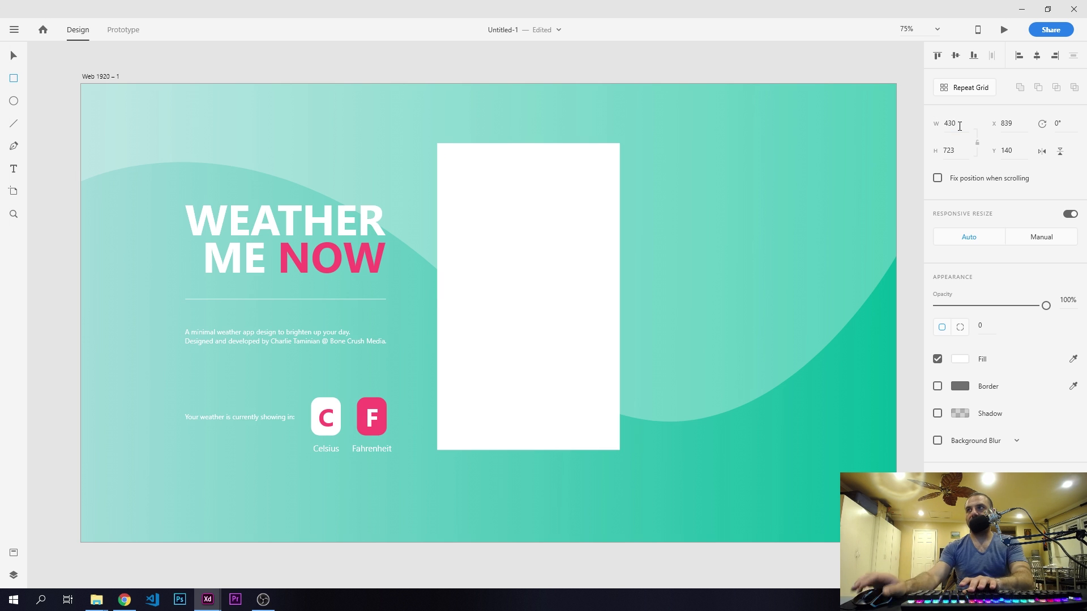
click(956, 150)
text(735)
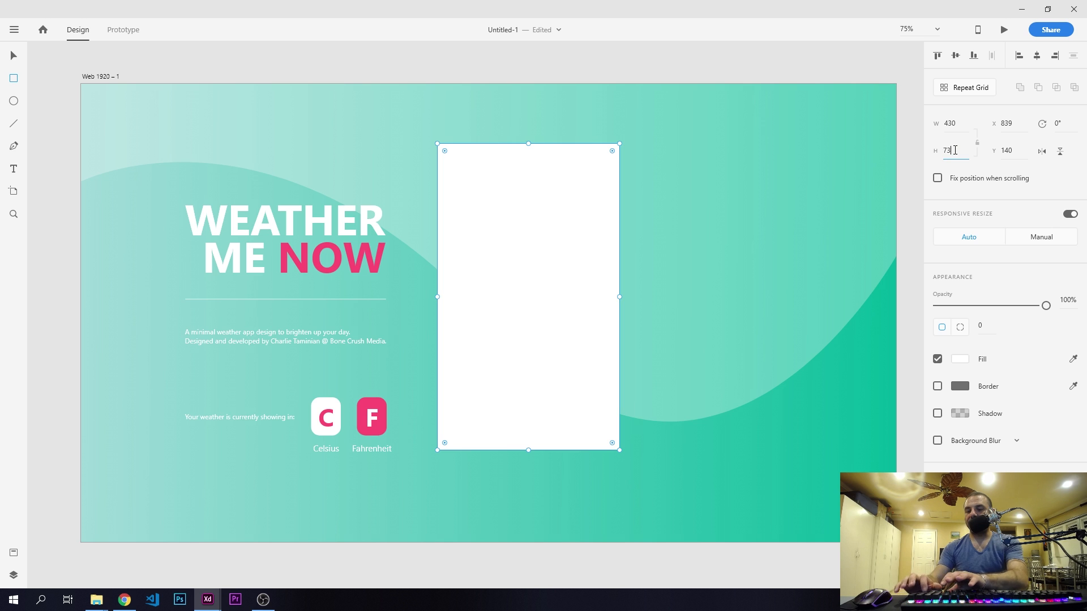
key(Return)
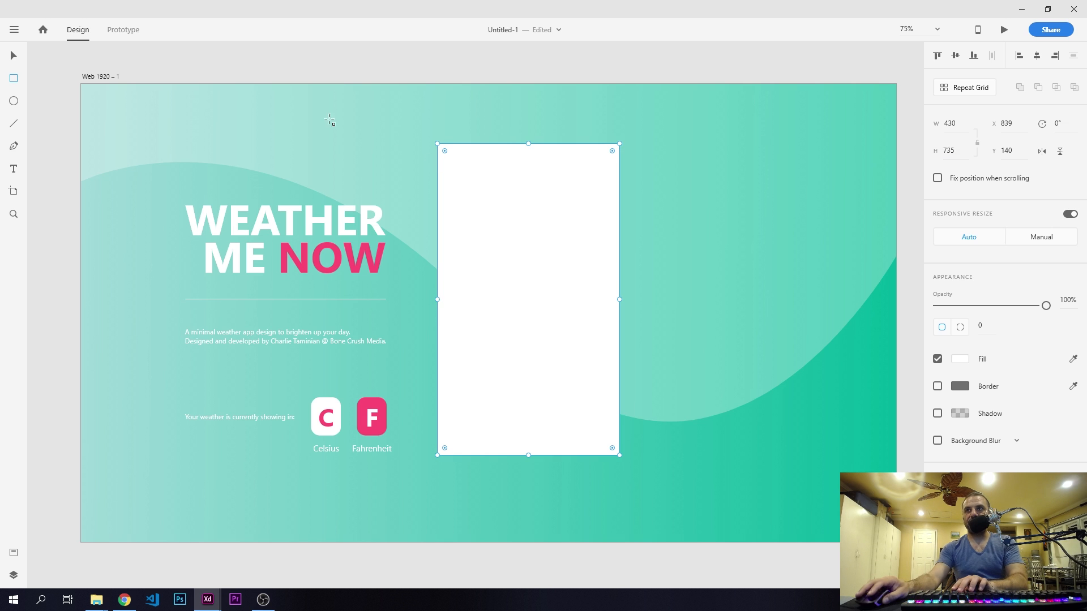
- Switch to File Explorer and fill the white rectangle with the pink flamingo float photo
click(14, 56)
key(alt+Tab)
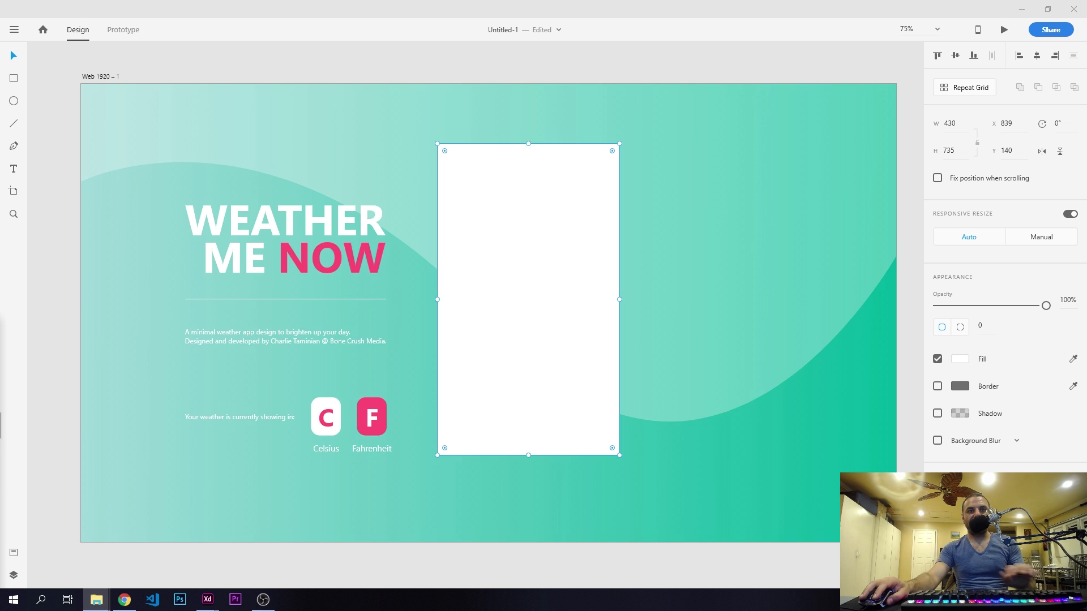
drag(17, 487, 512, 293)
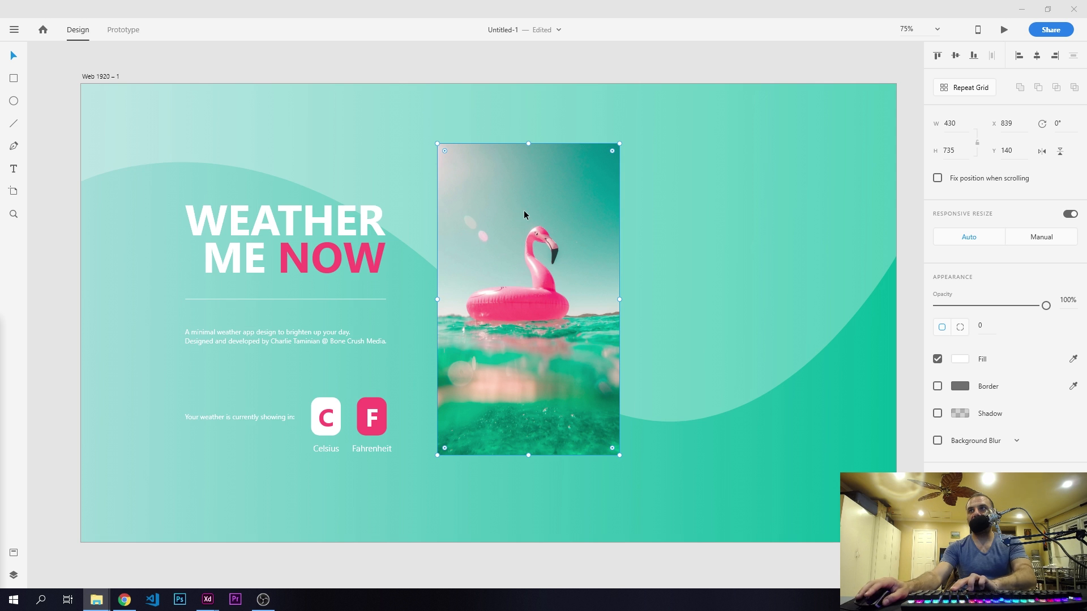
- Round only the flamingo photo's top-right and bottom-left corners, giving each a radius of 130
drag(612, 150, 575, 184)
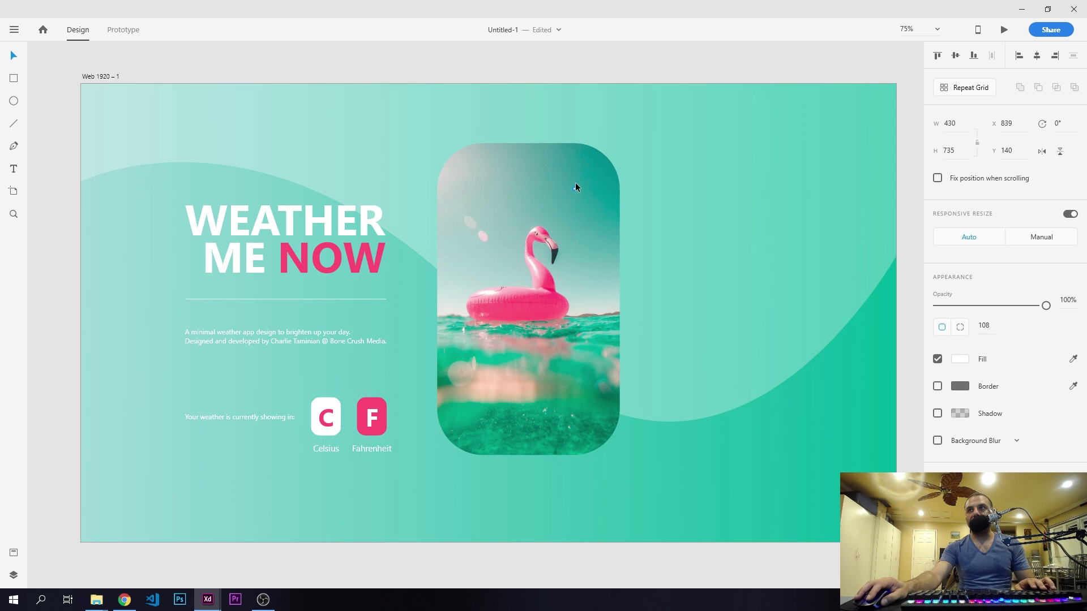
key(ctrl+z)
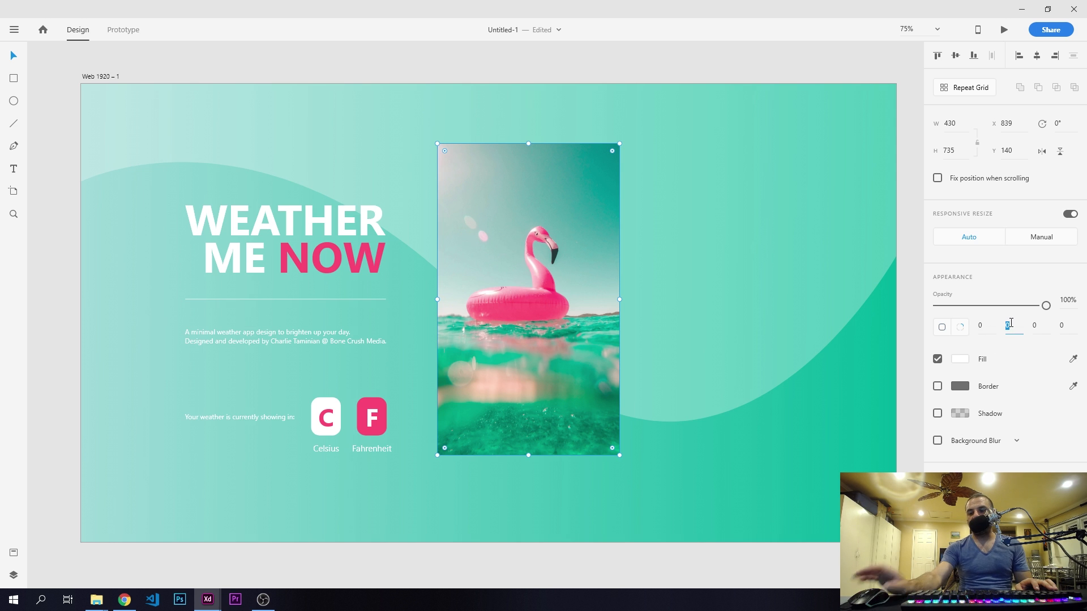
text(50)
key(Return)
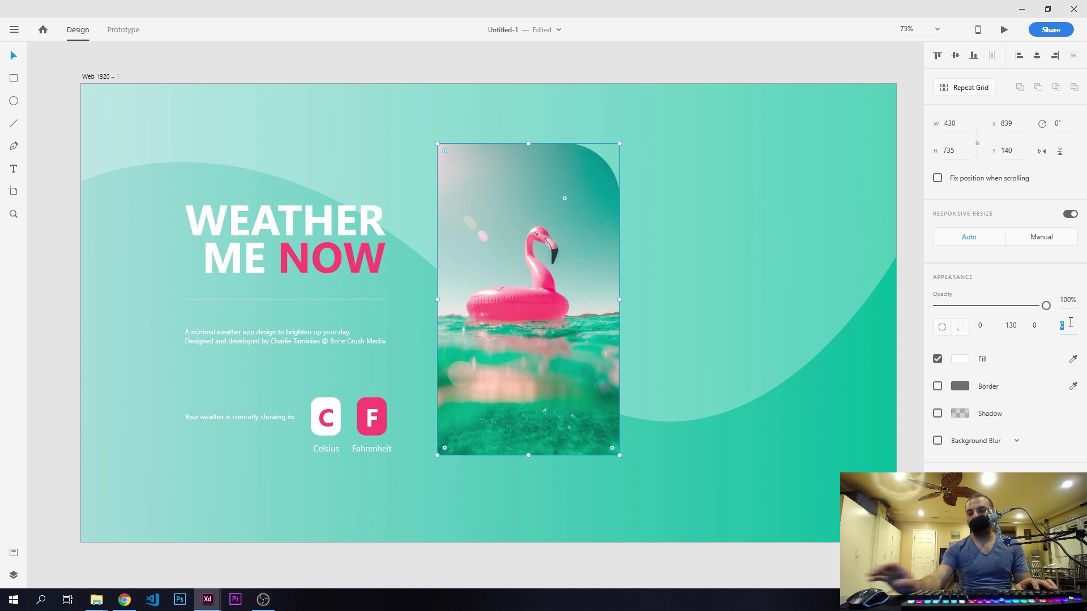
text(130)
key(Return)
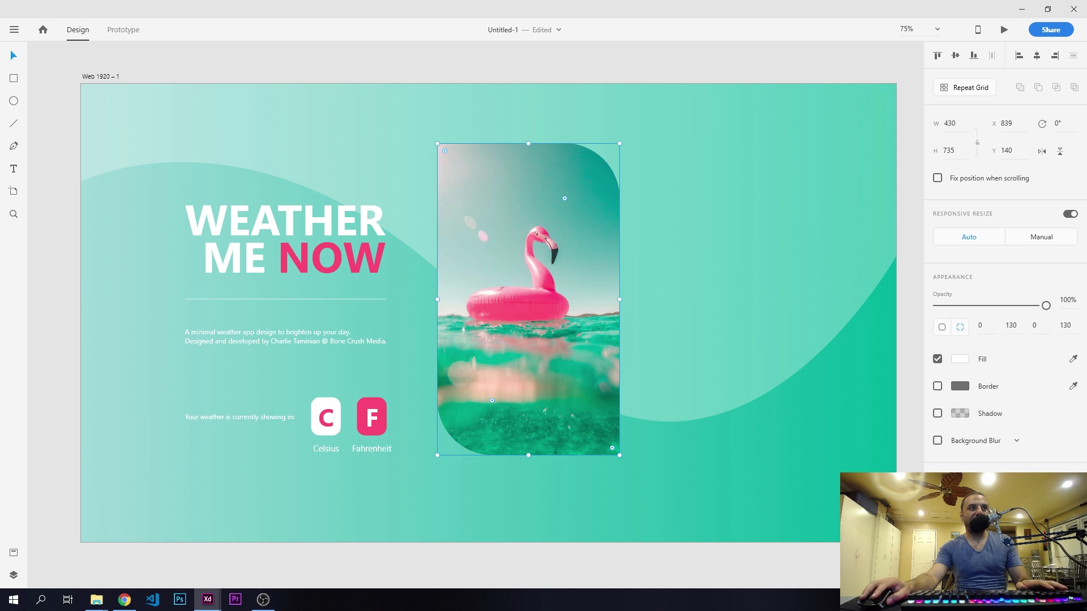
- Add a shadow to the flamingo photo card with X -5, Y 5 and blur 10
click(473, 210)
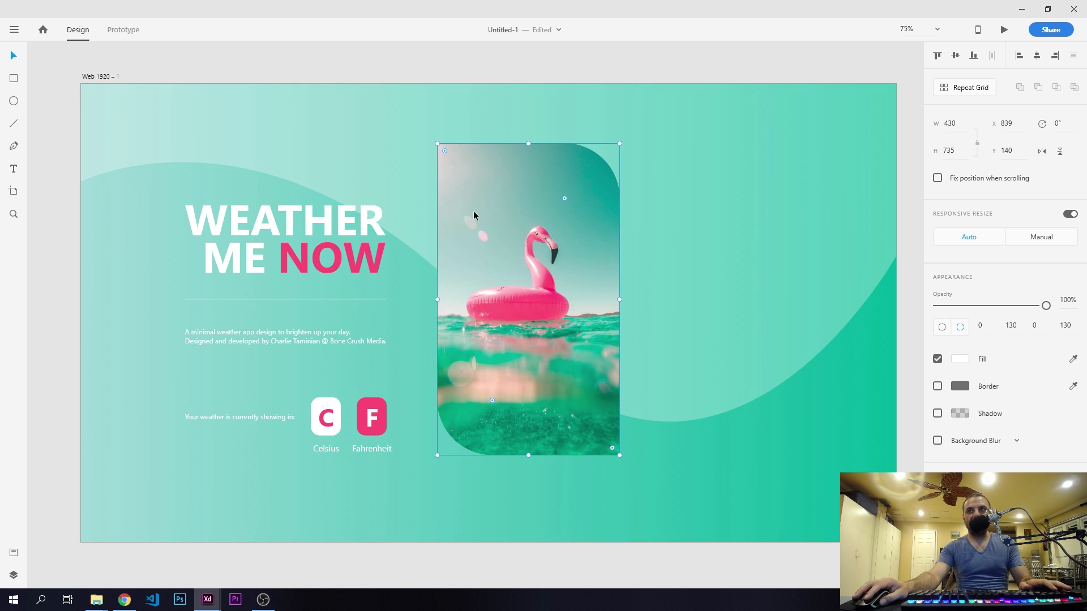
click(938, 415)
click(971, 437)
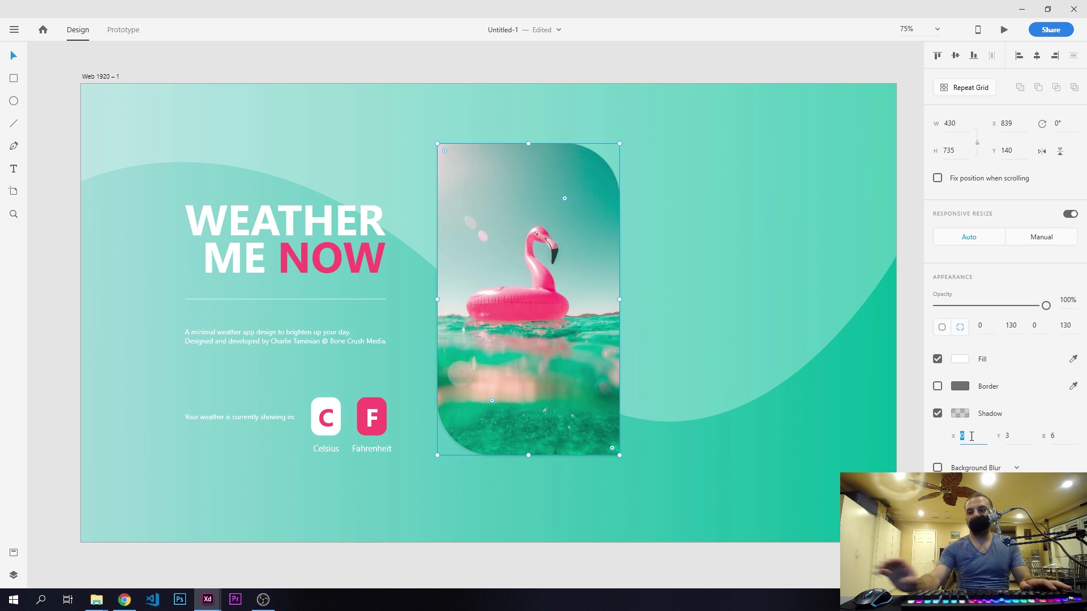
key(Return)
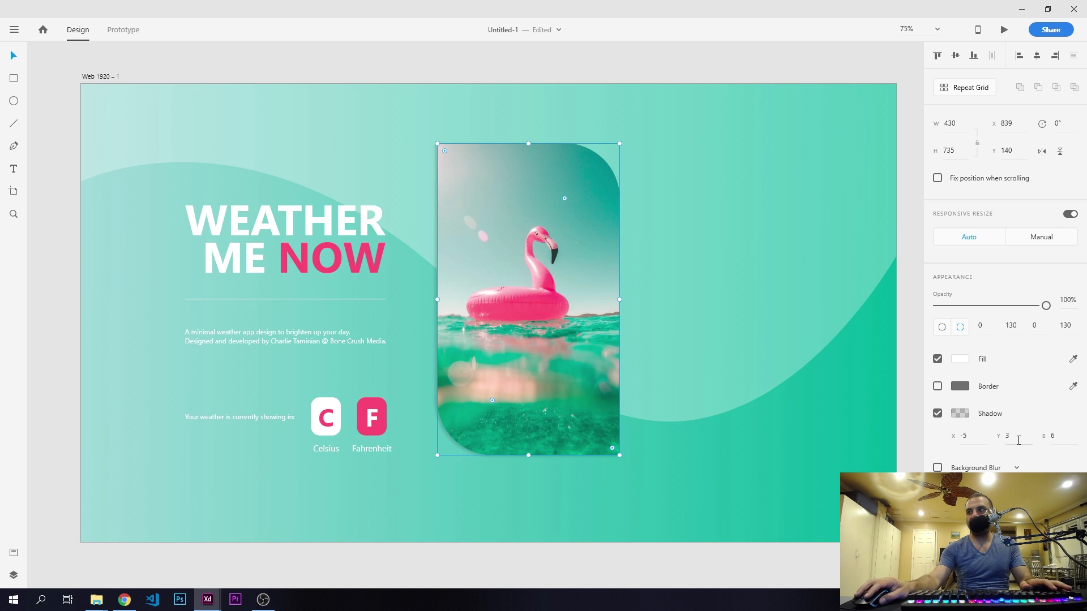
key(Return)
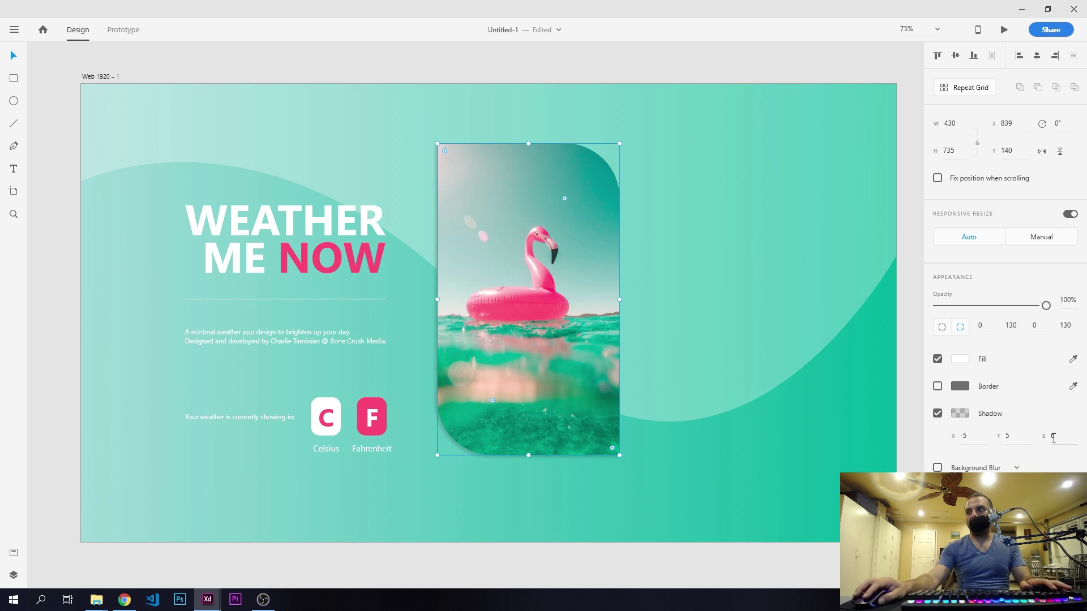
click(1066, 439)
text(10)
key(Return)
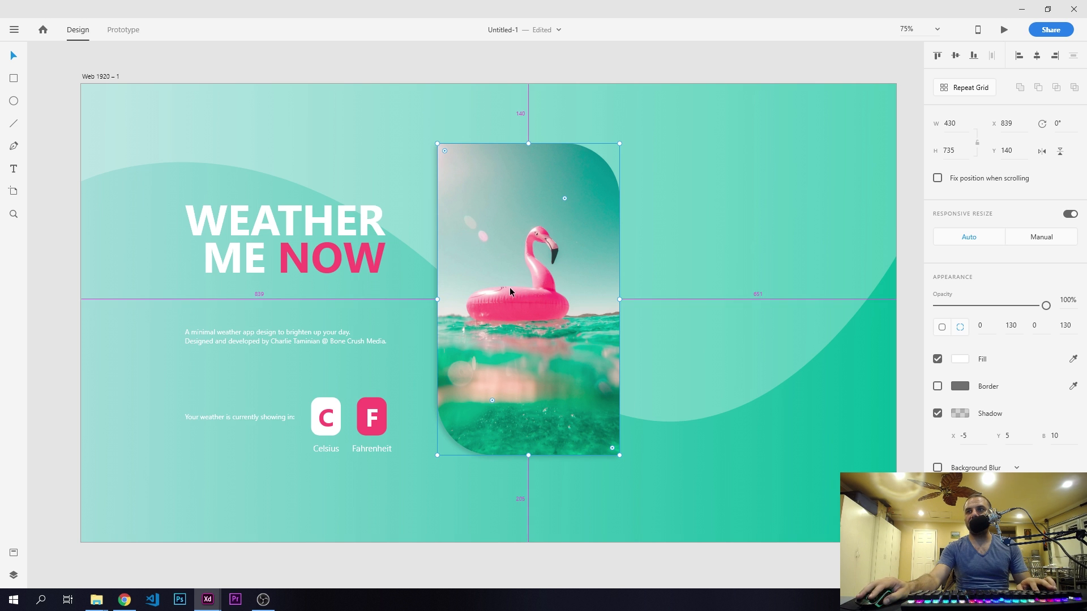
- Duplicate the flamingo card to X 1377, Y 140 and fill the copy with the snowy Moscow cathedral photo from File Explorer
drag(515, 288, 738, 300)
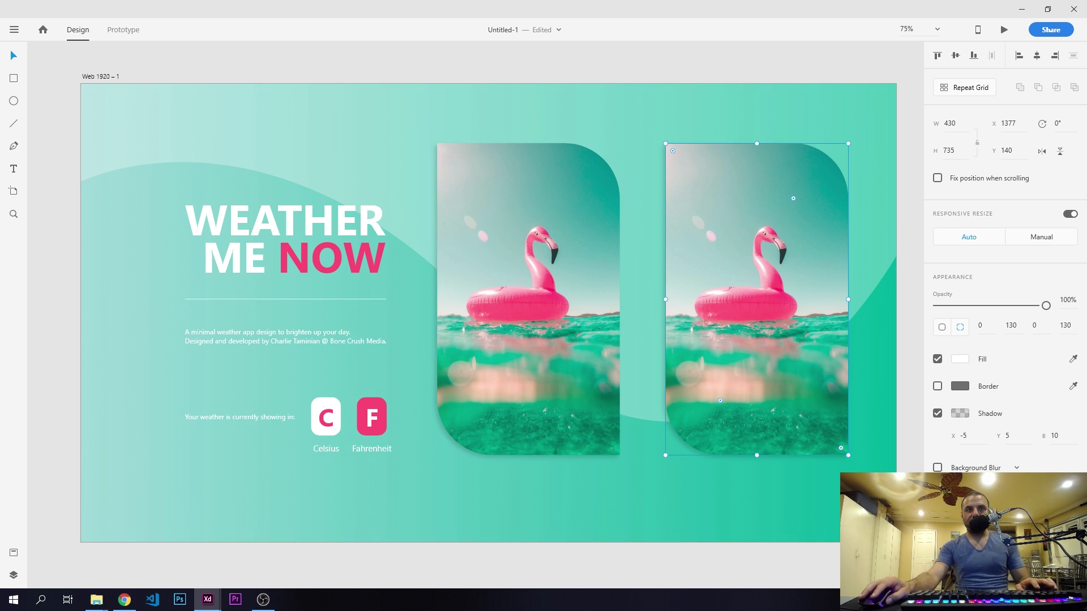
drag(395, 478, 763, 322)
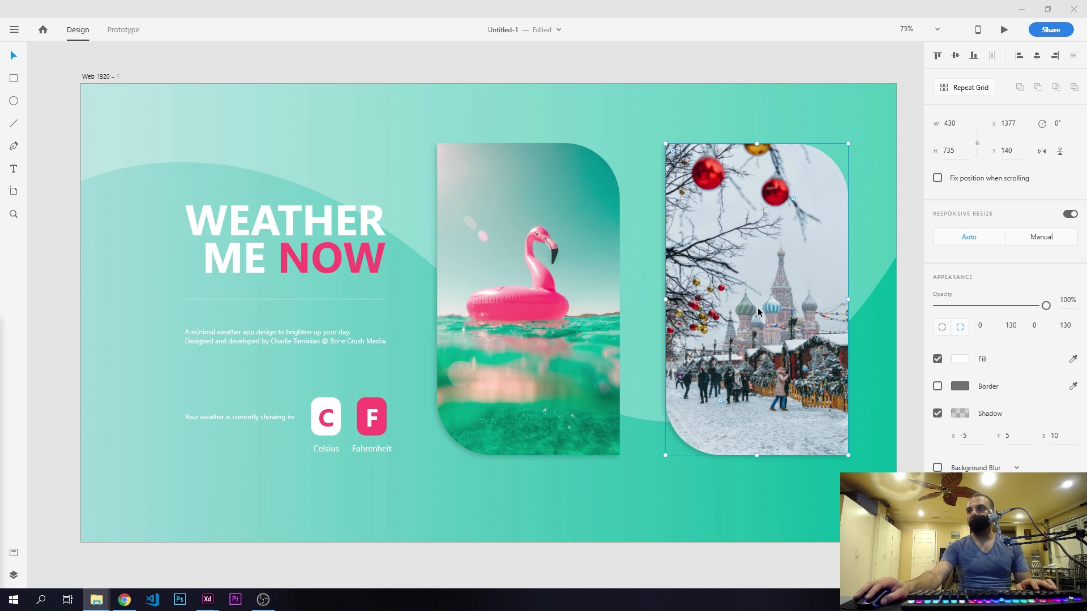
- Enlarge the Moscow photo inside its card and shift it so the cathedral and market fill the frame
double_click(758, 311)
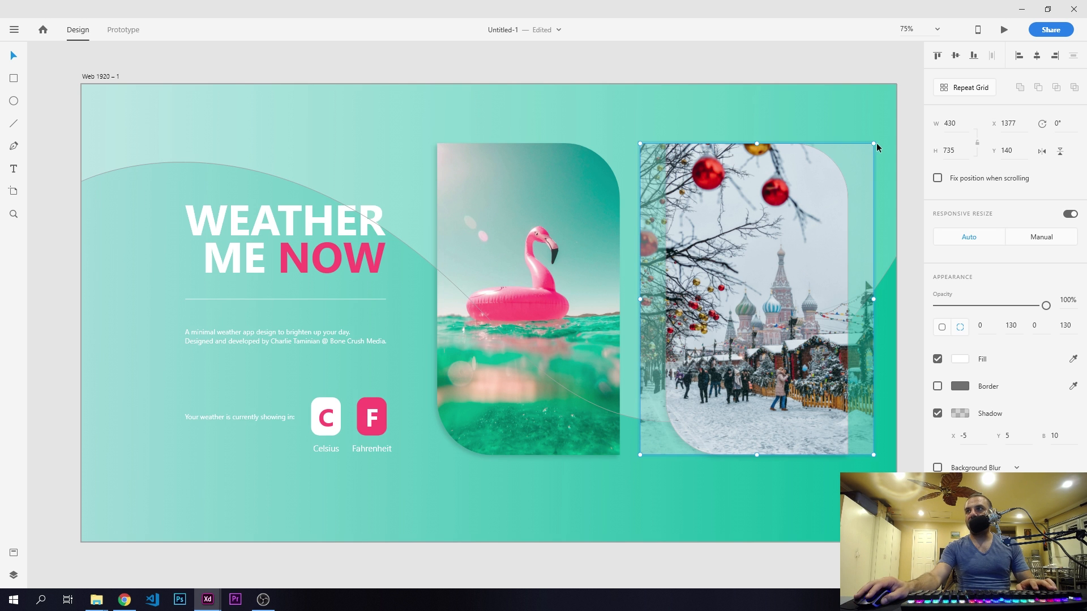
drag(876, 147, 939, 104)
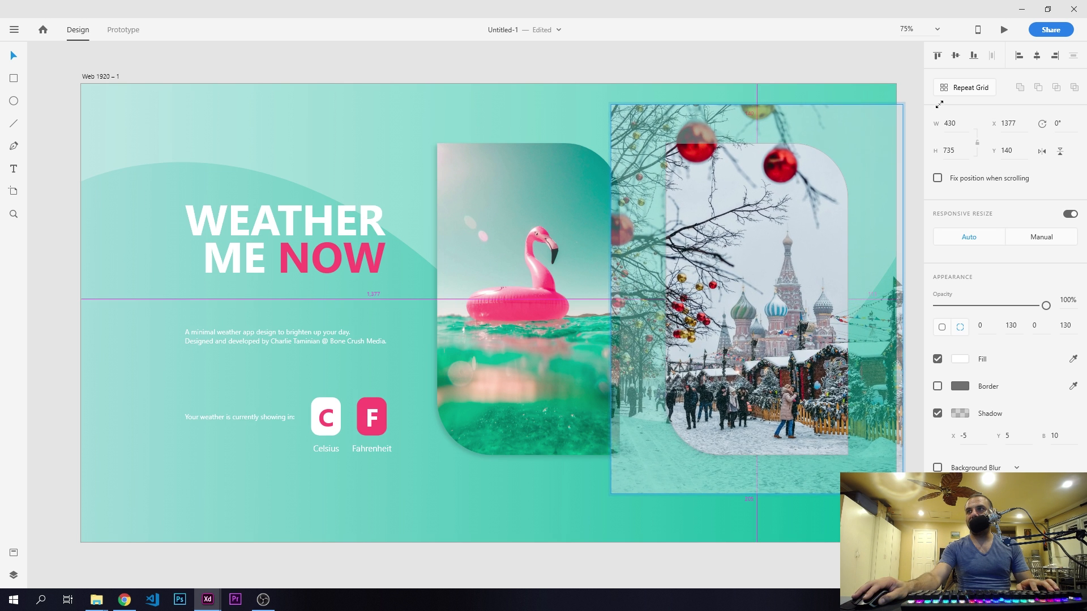
drag(770, 220, 756, 195)
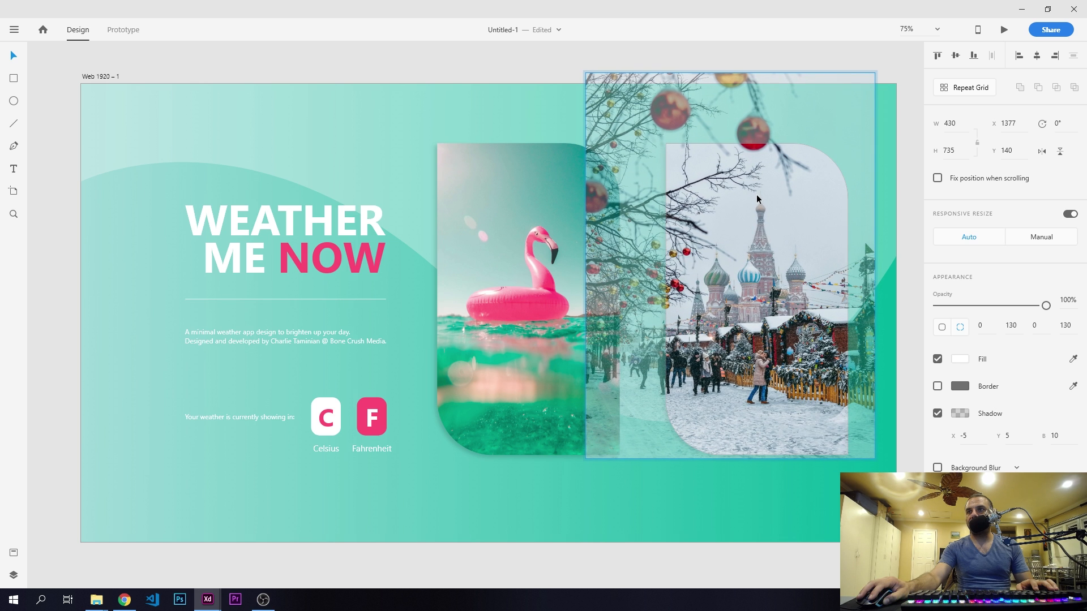
click(329, 65)
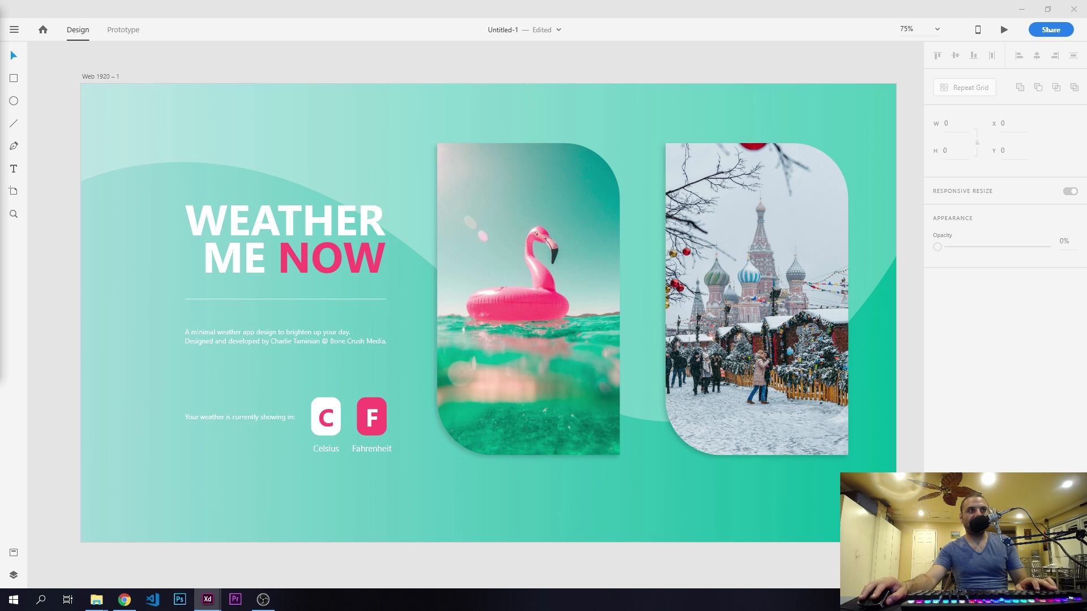
- Add the text "Los Angeles" below the flamingo card and set its font size to 21
click(13, 169)
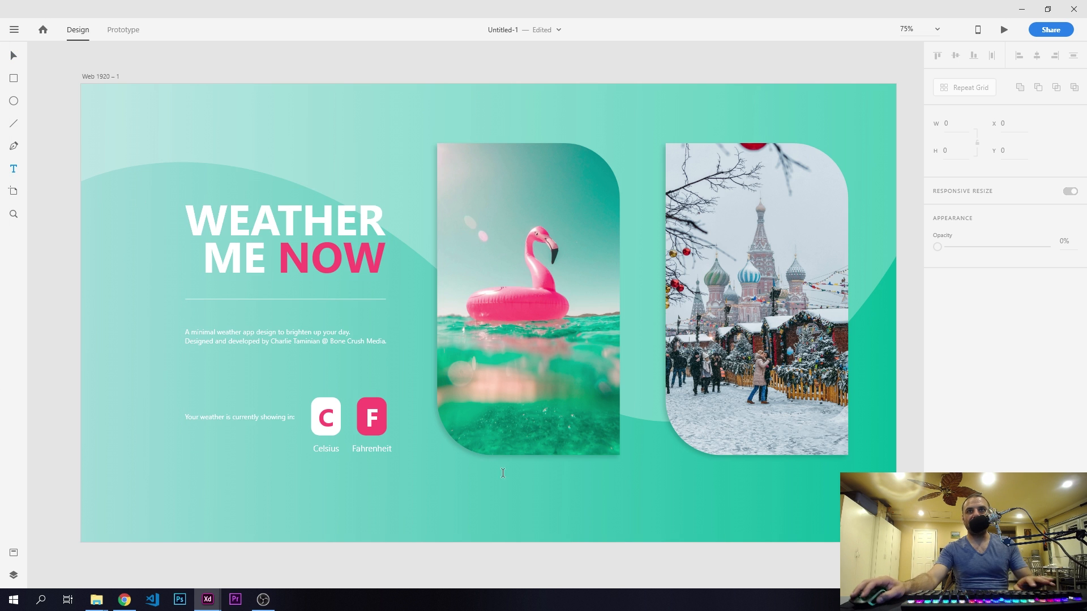
click(552, 488)
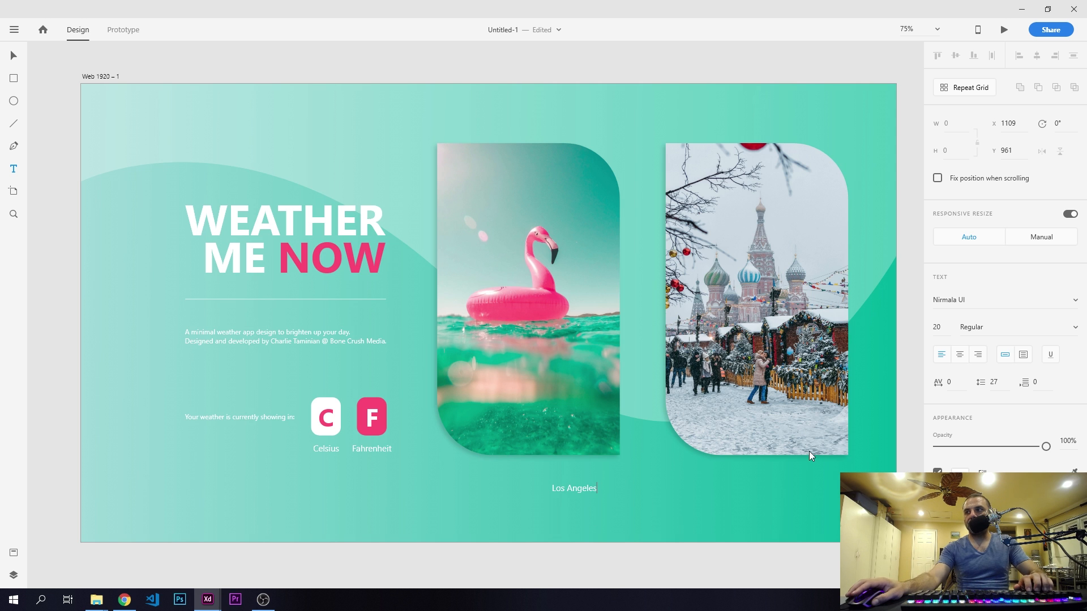
key(Escape)
click(939, 327)
text(2)
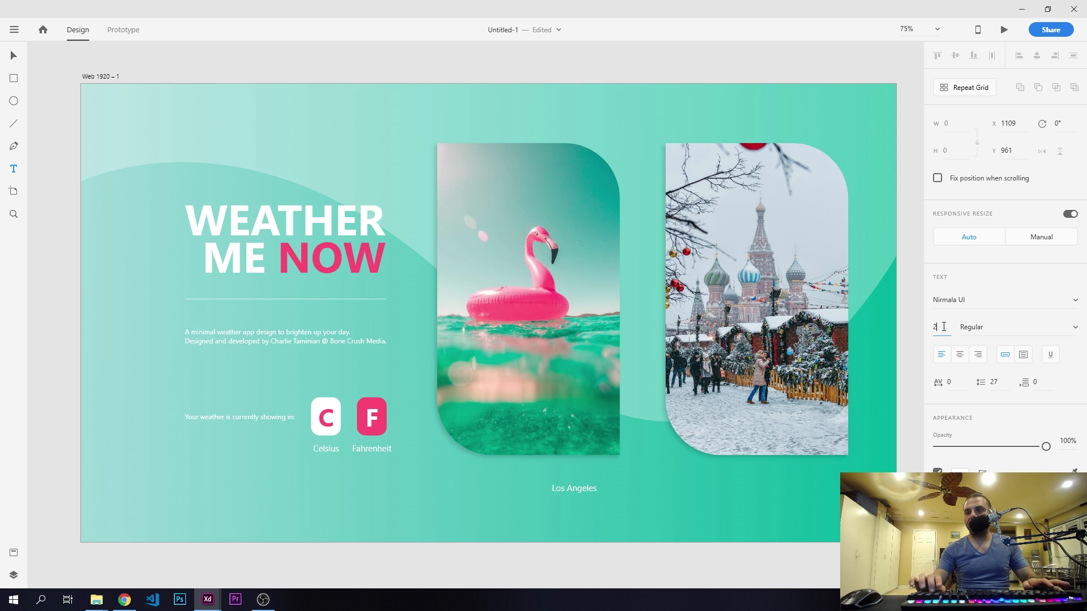
text(1)
key(Return)
click(13, 55)
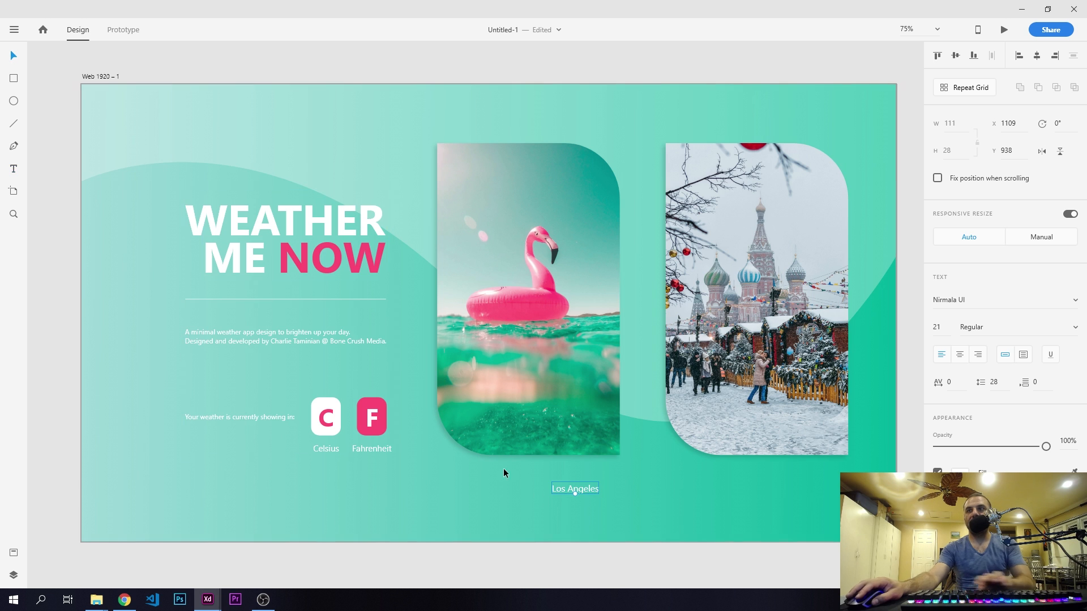
- Duplicate the Los Angeles text directly below itself at Y 993 and change the copy to "CALIFORNIA"
drag(590, 491, 588, 511)
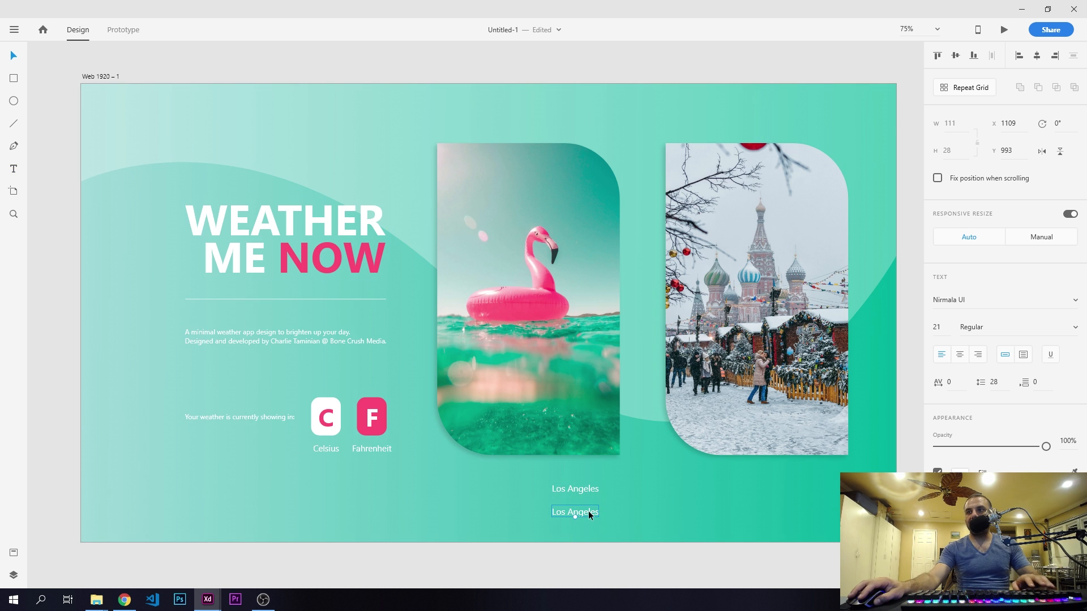
double_click(589, 513)
text(CAL)
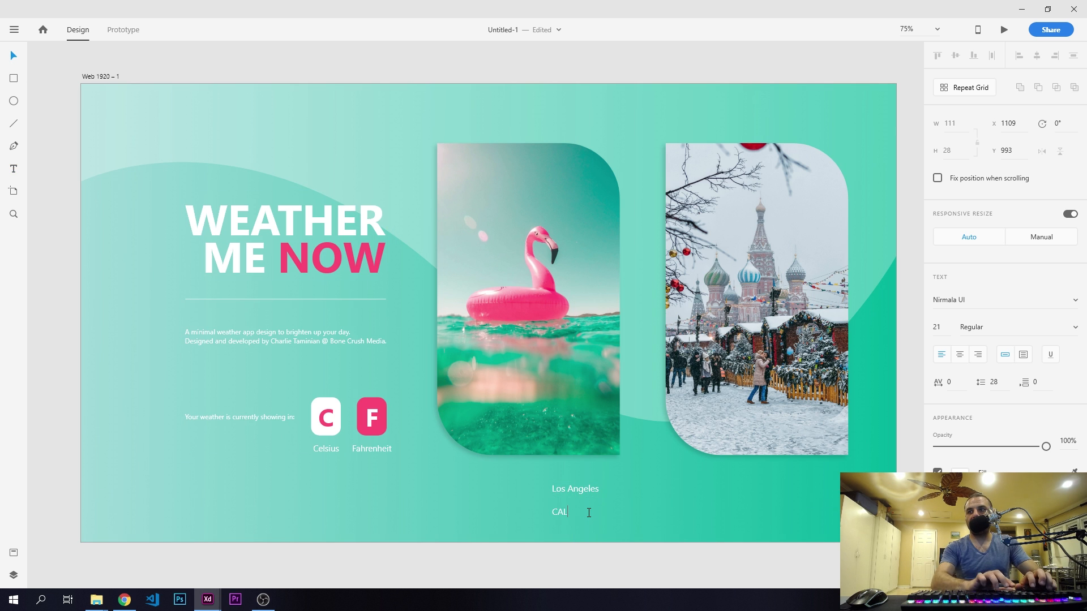
text(IFORNIA)
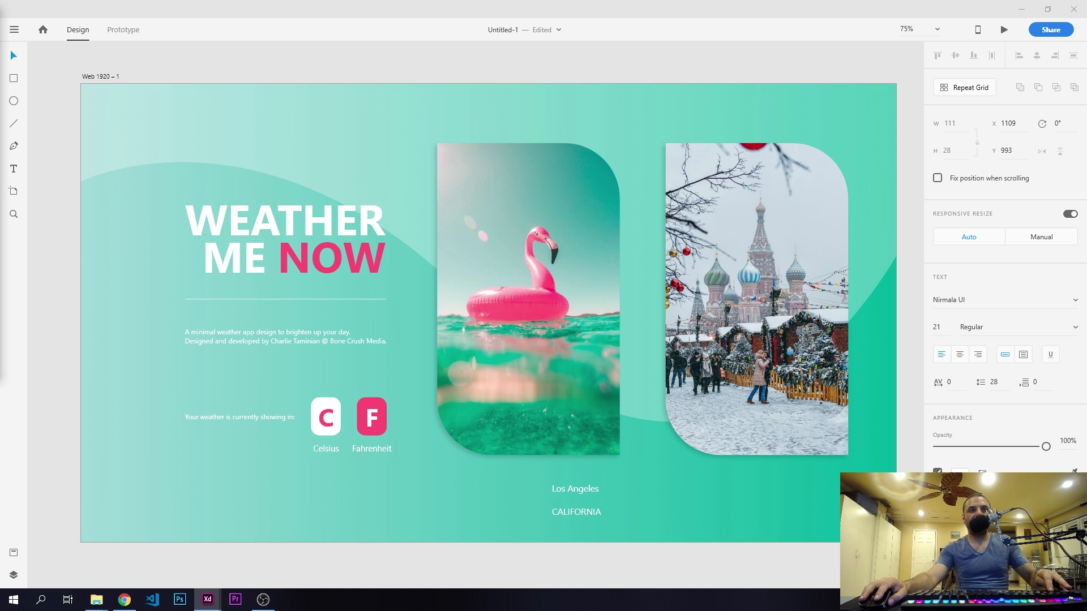
- Set the CALIFORNIA text's font size to 40
double_click(578, 509)
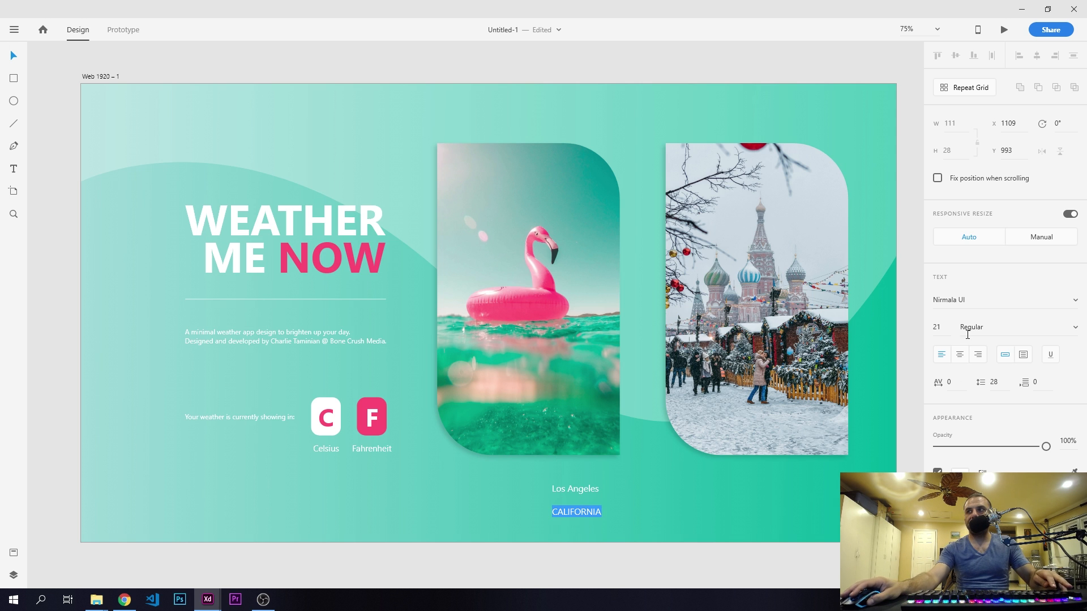
double_click(939, 327)
text(40)
key(Return)
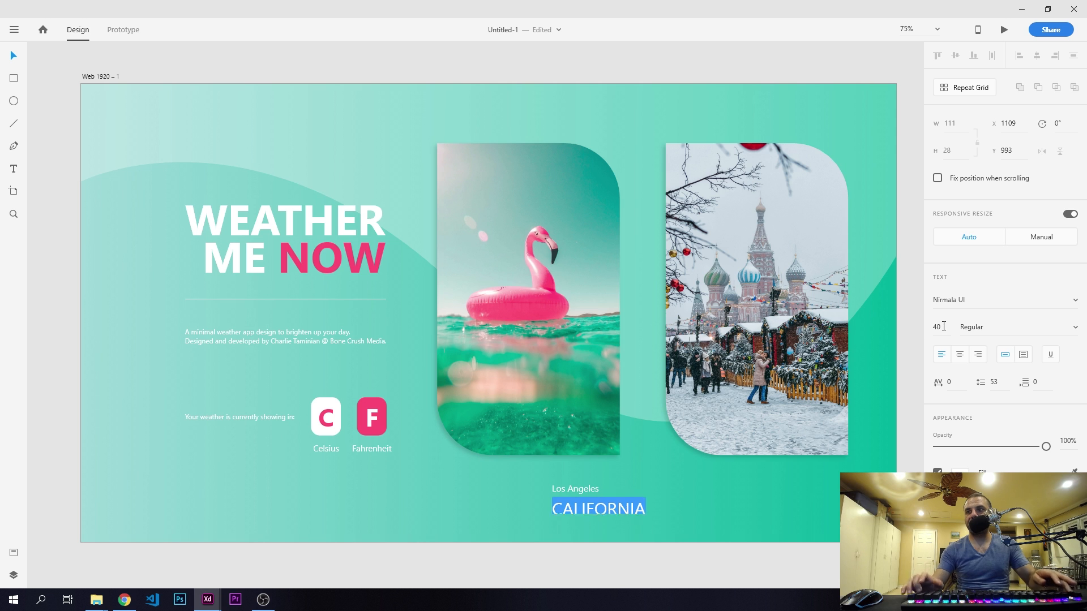
click(16, 56)
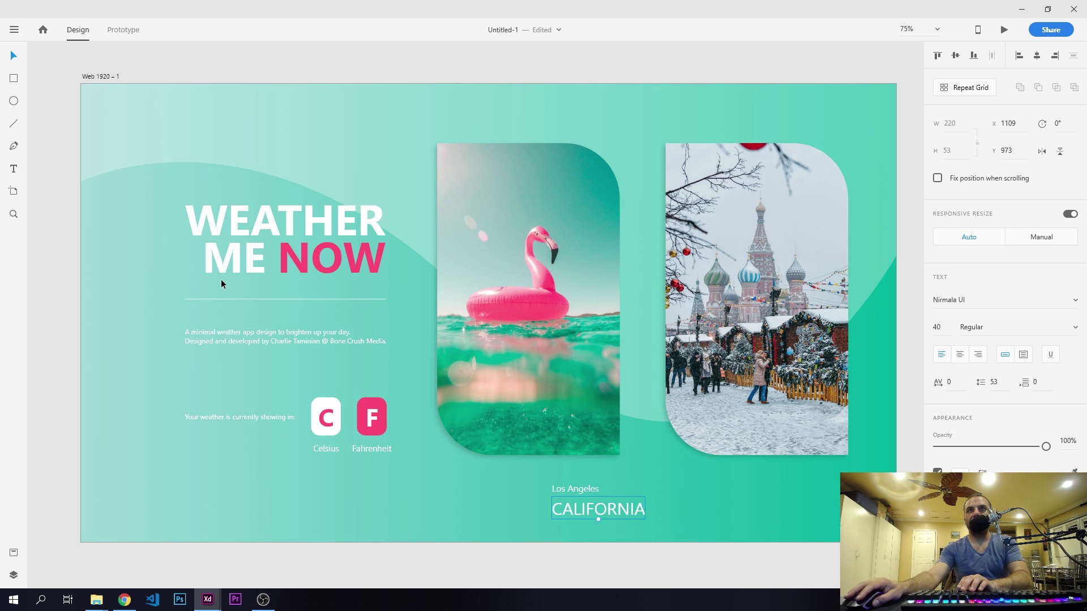
- Shift the CALIFORNIA text to X 1018, then align both labels to the flamingo card's right edge
drag(593, 513, 556, 510)
shift+click(575, 487)
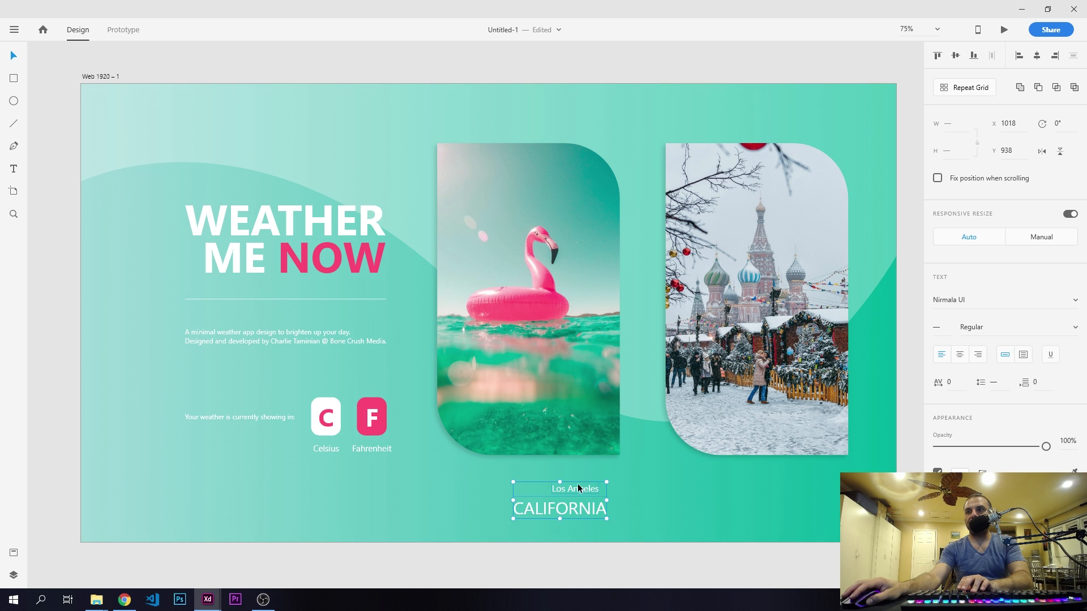
shift+click(592, 430)
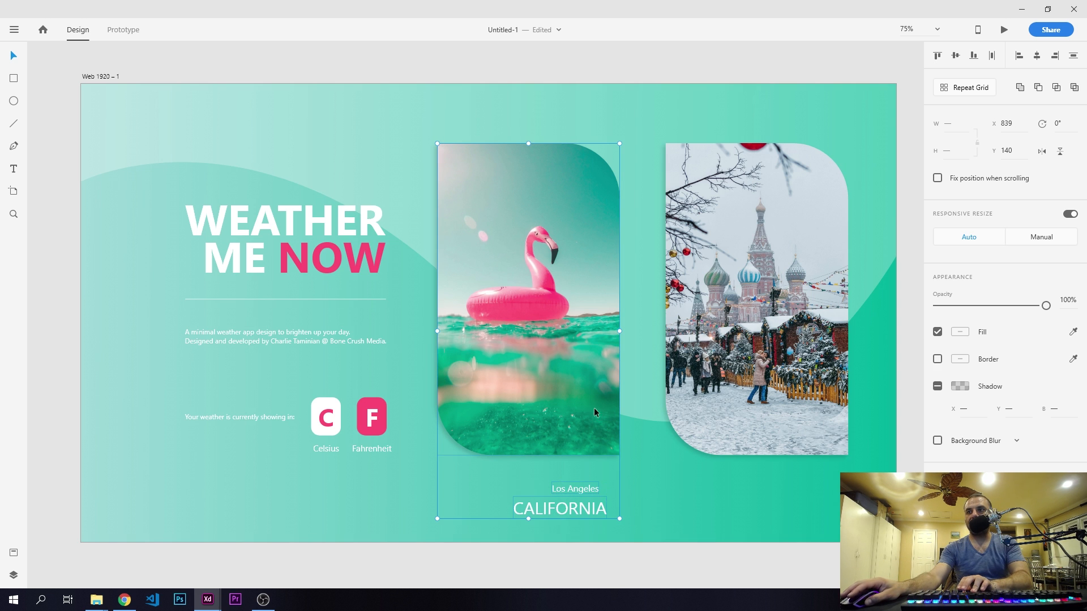
click(1054, 55)
click(616, 558)
- Nudge the CALIFORNIA text up to Y 962, closer to the Los Angeles text
click(616, 507)
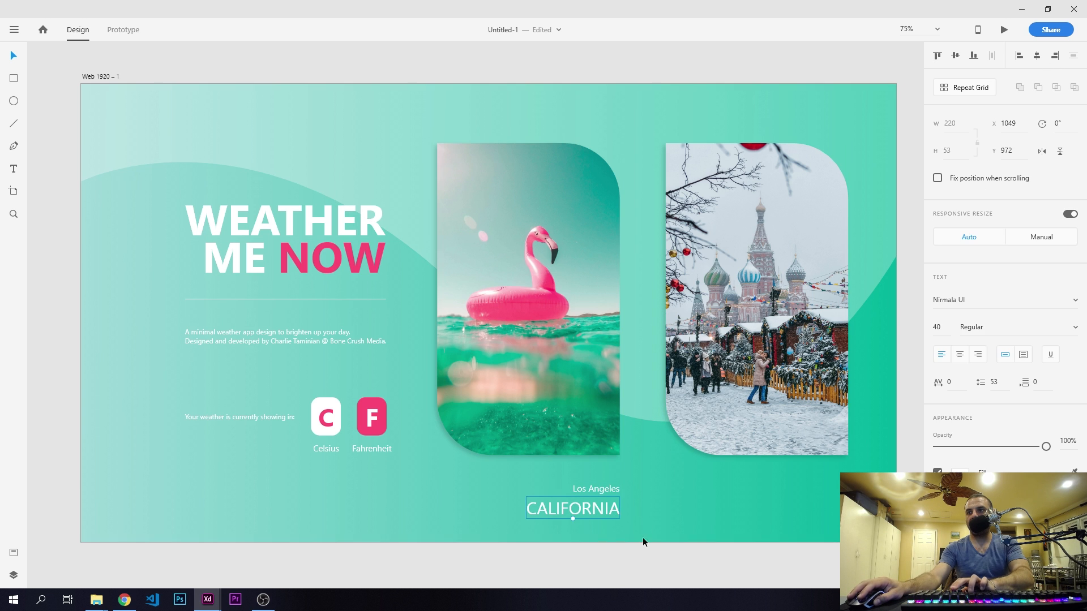
key(Up)
key(Up)
key(Up)
key(Up)
key(Up)
key(Up)
key(Up)
key(Up)
key(Up)
key(Down)
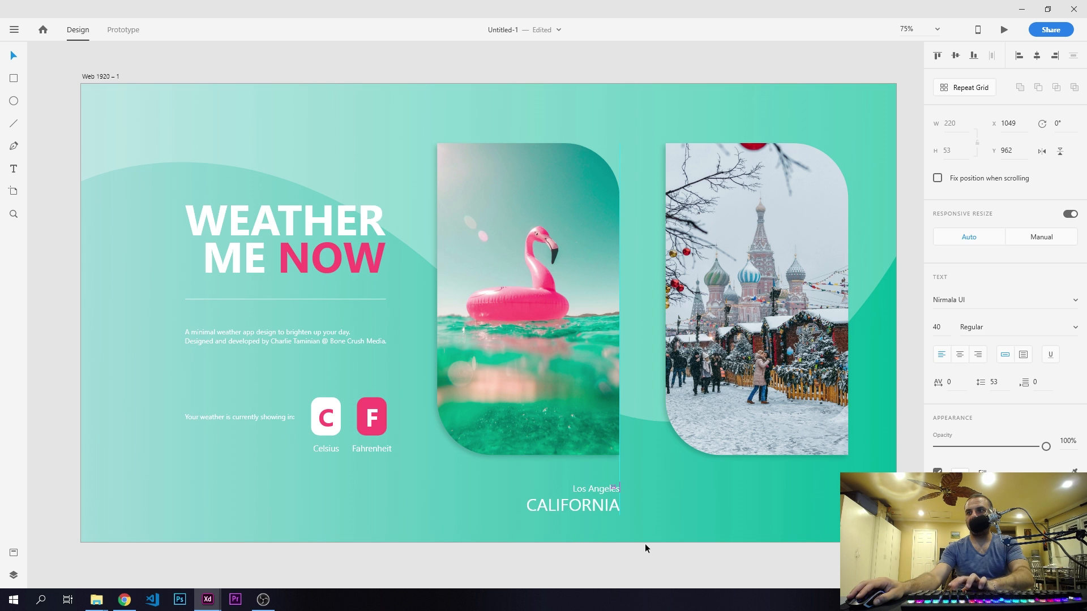
- Move the Los Angeles and CALIFORNIA labels up together to Y 890, just beneath the flamingo card
shift+click(602, 487)
key(shift+Up)
key(shift+Up)
key(shift+Up)
key(shift+Up)
key(Up)
key(Up)
key(Up)
key(Up)
key(Up)
key(Up)
key(Up)
key(Up)
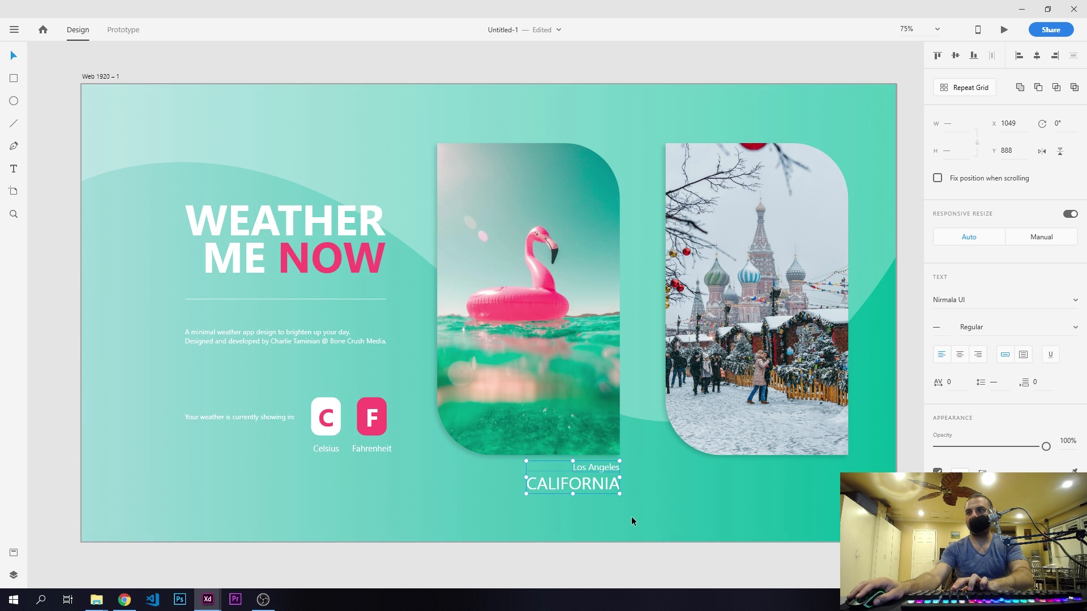
click(641, 575)
- Duplicate the Los Angeles and CALIFORNIA labels beneath the Moscow photo card, level with the originals
click(602, 483)
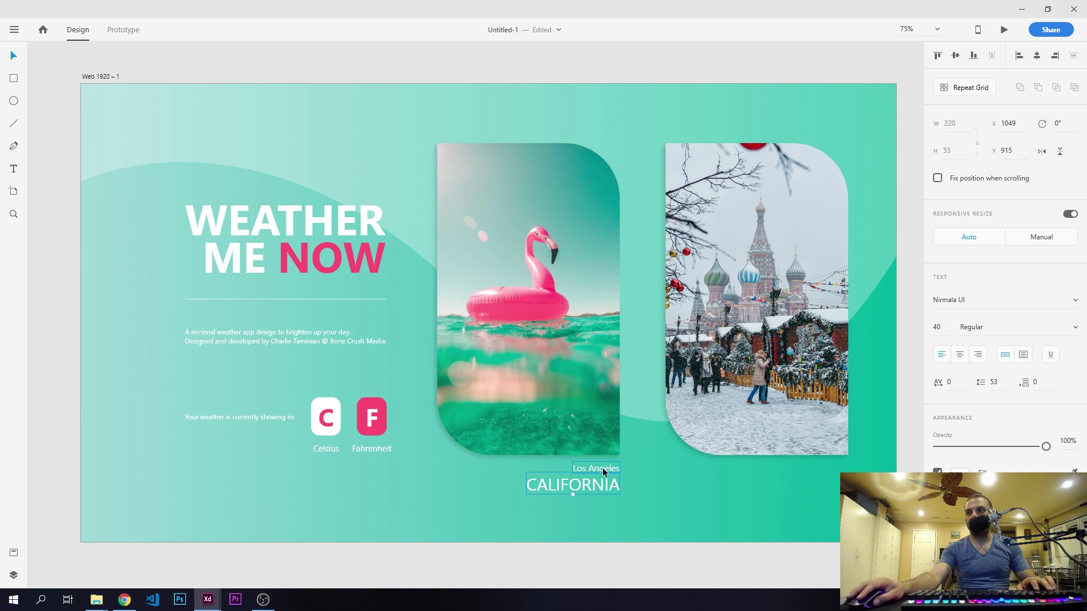
shift+click(602, 467)
key(alt)
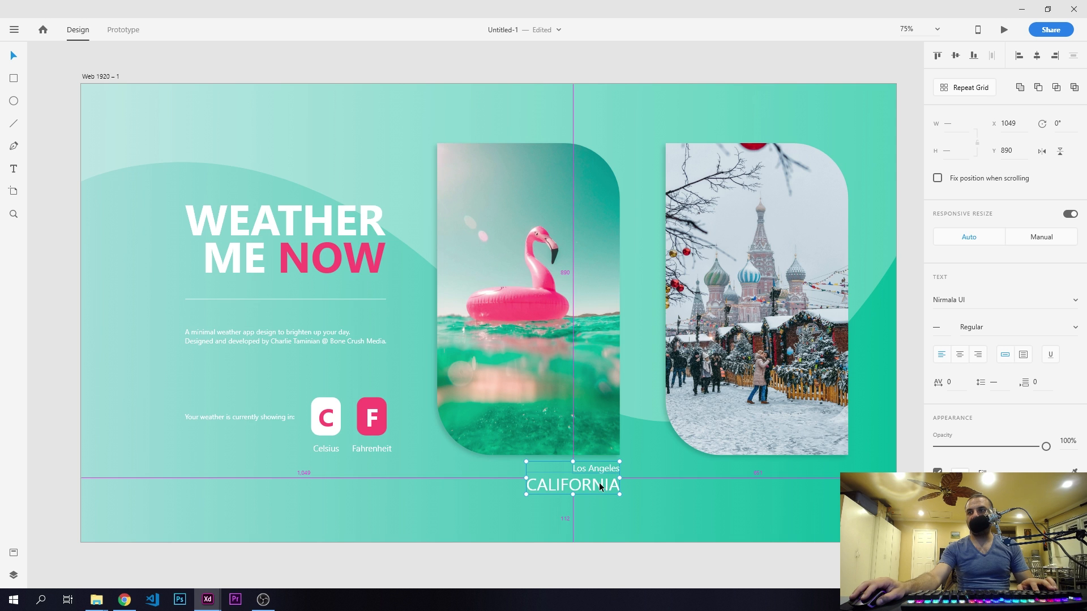
drag(595, 484, 823, 484)
- Change the copied labels under the winter photo to "Moscow" and "RUSSIA"
double_click(826, 467)
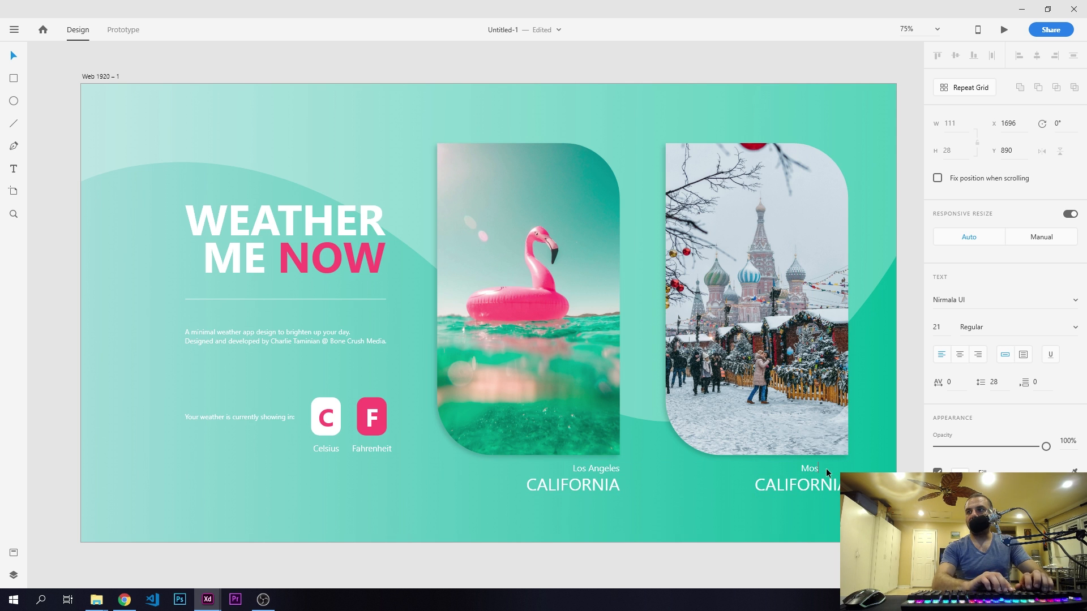
text(Moscow)
key(Escape)
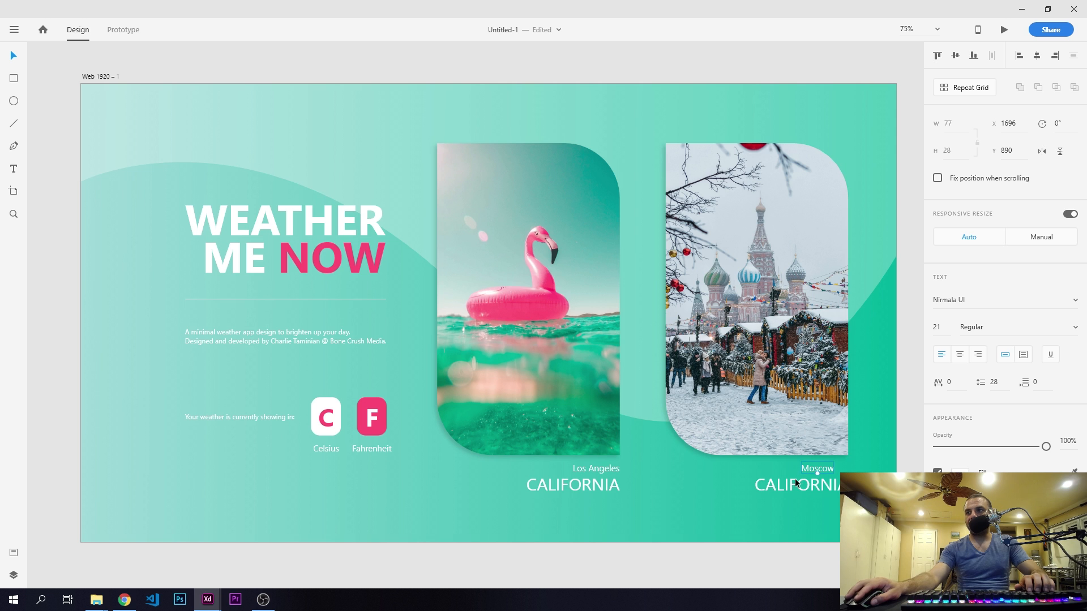
click(794, 485)
double_click(794, 485)
text(R)
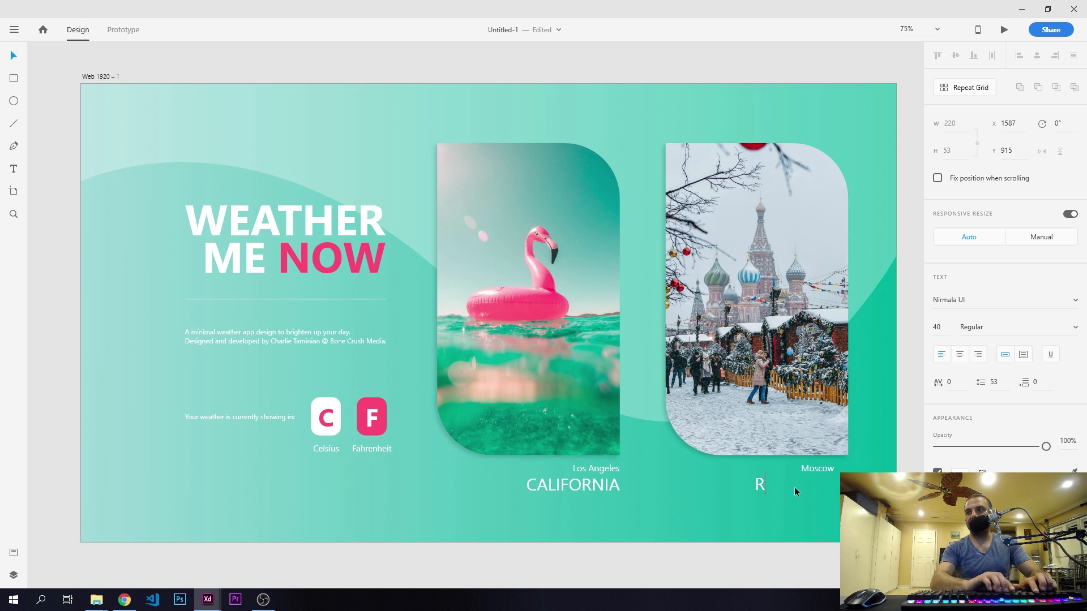
text(USSIA)
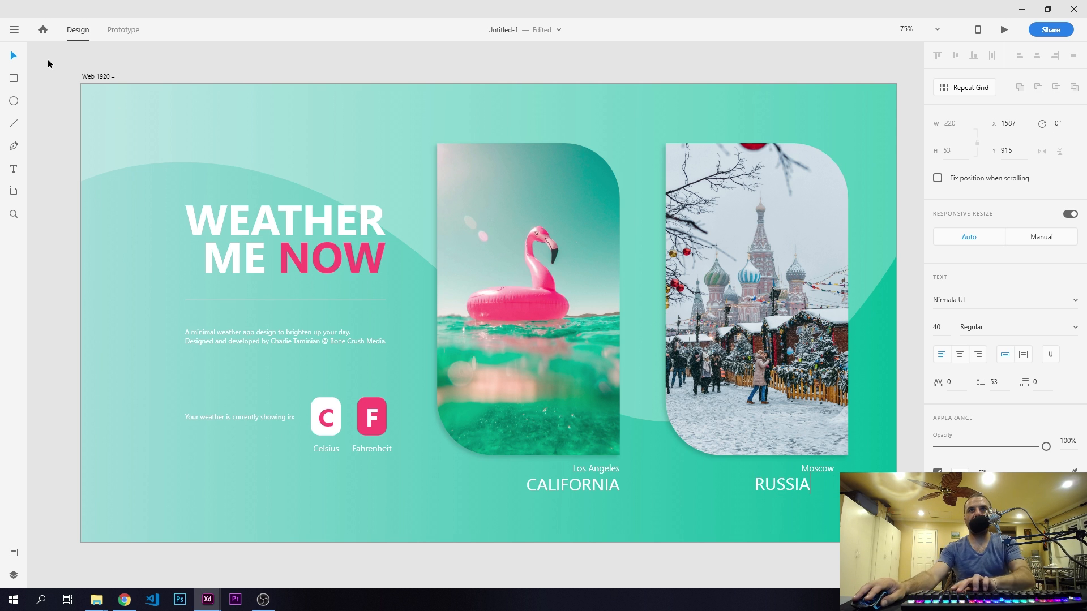
click(15, 57)
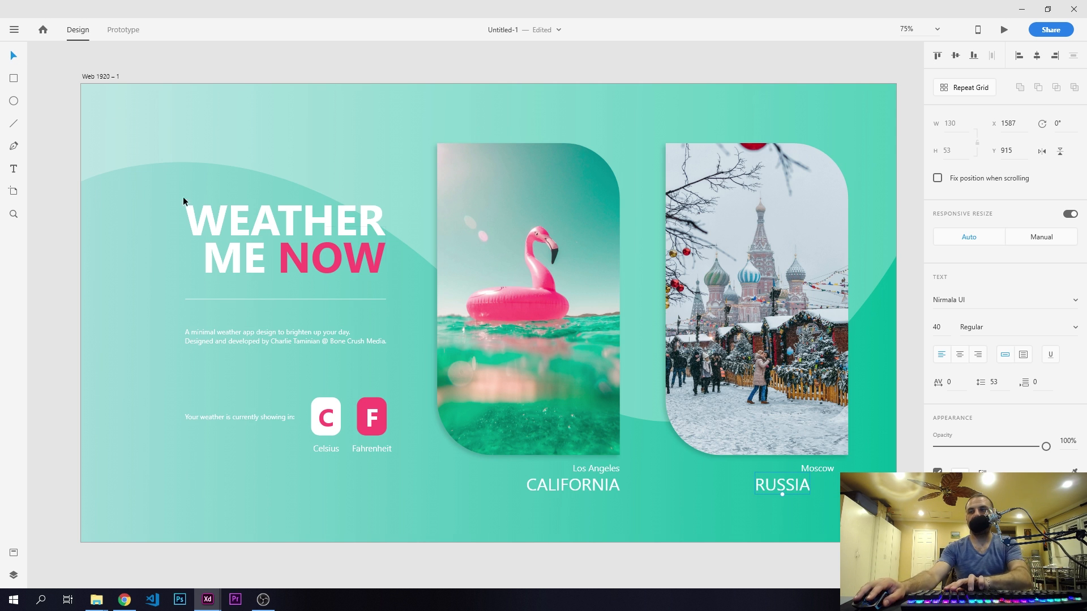
- Align the Moscow and RUSSIA labels to the right edge of the winter photo card
shift+click(817, 467)
shift+click(808, 389)
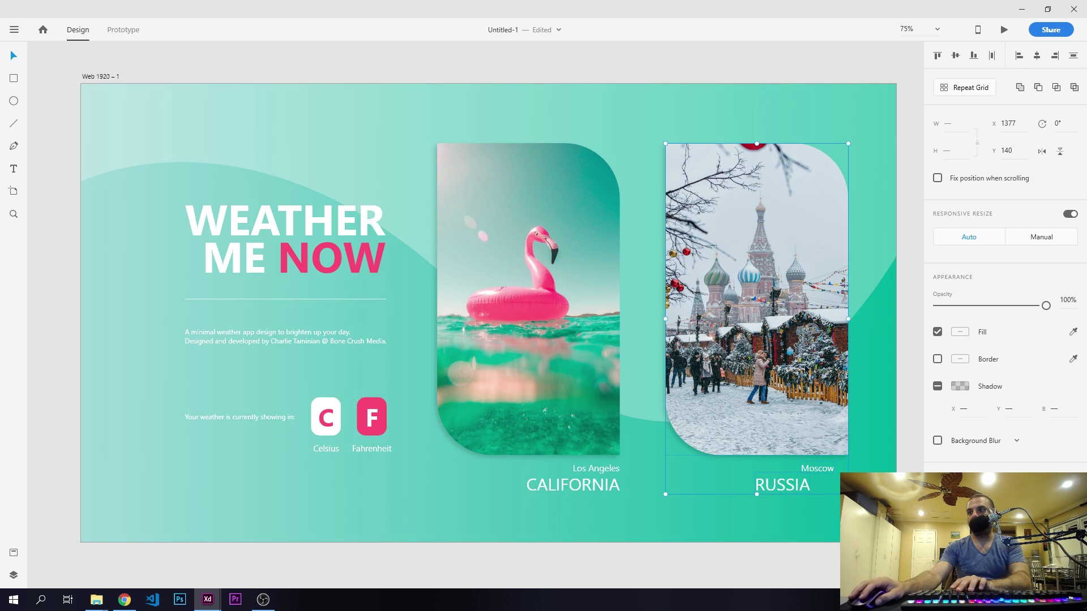
click(1054, 55)
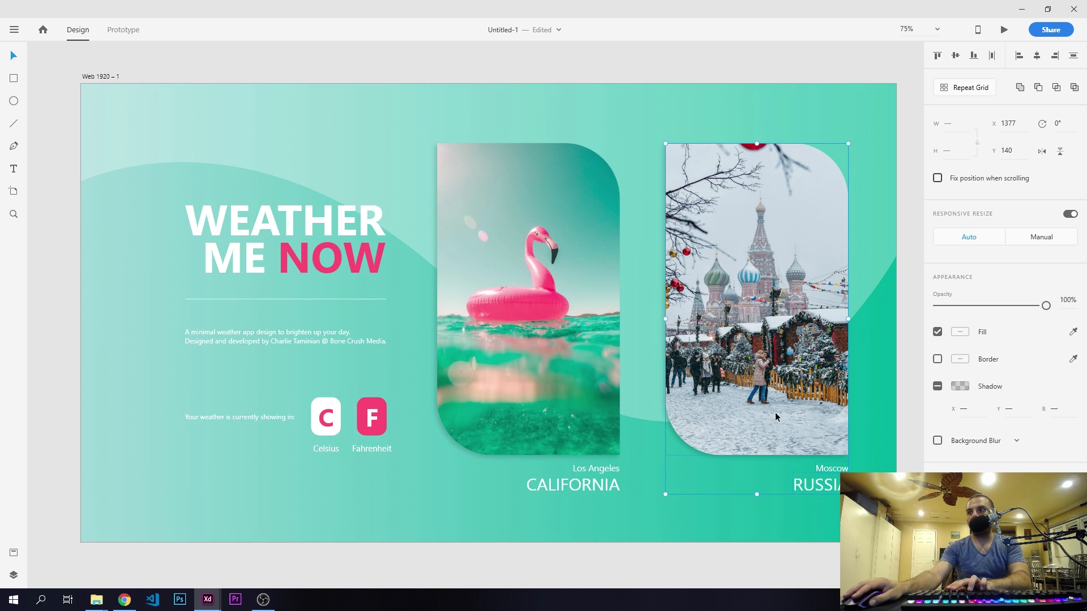
- Draw a rectangle about 203 by 106 above the WEATHER heading
click(708, 564)
drag(744, 379, 731, 383)
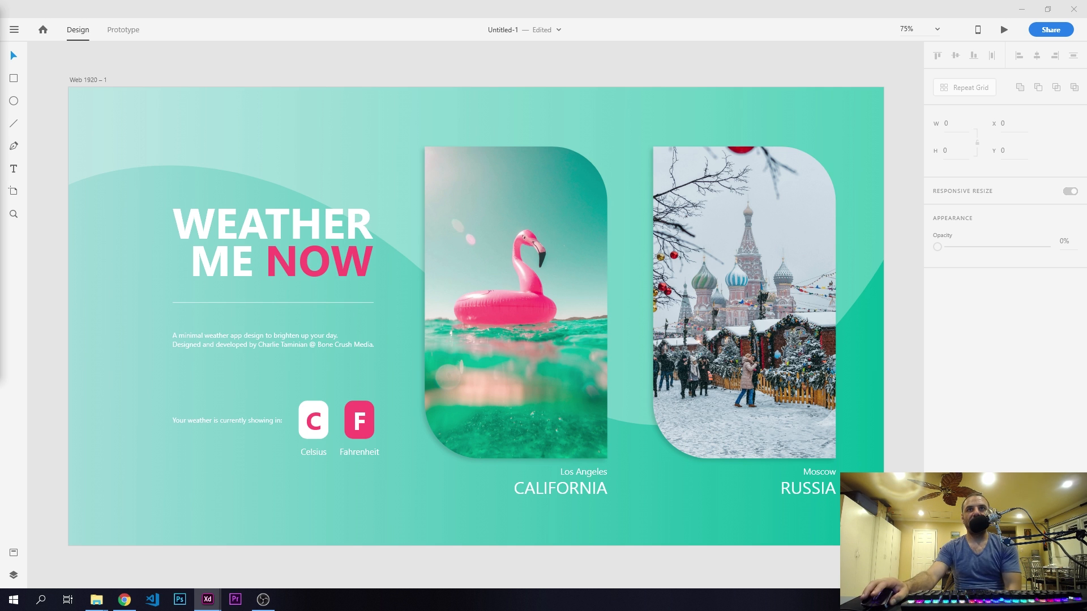
click(14, 79)
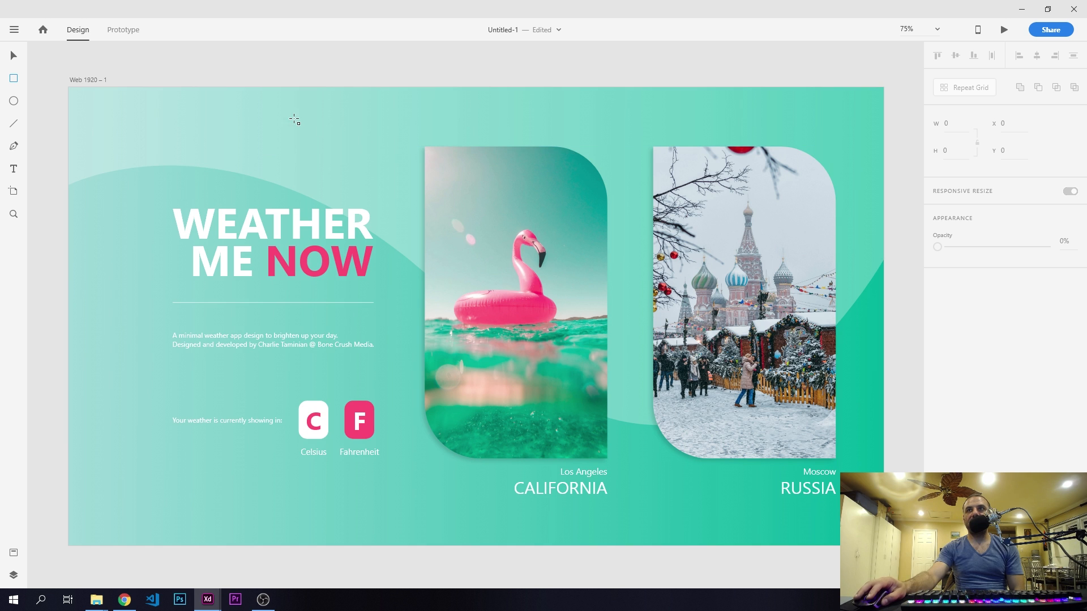
drag(293, 119, 378, 163)
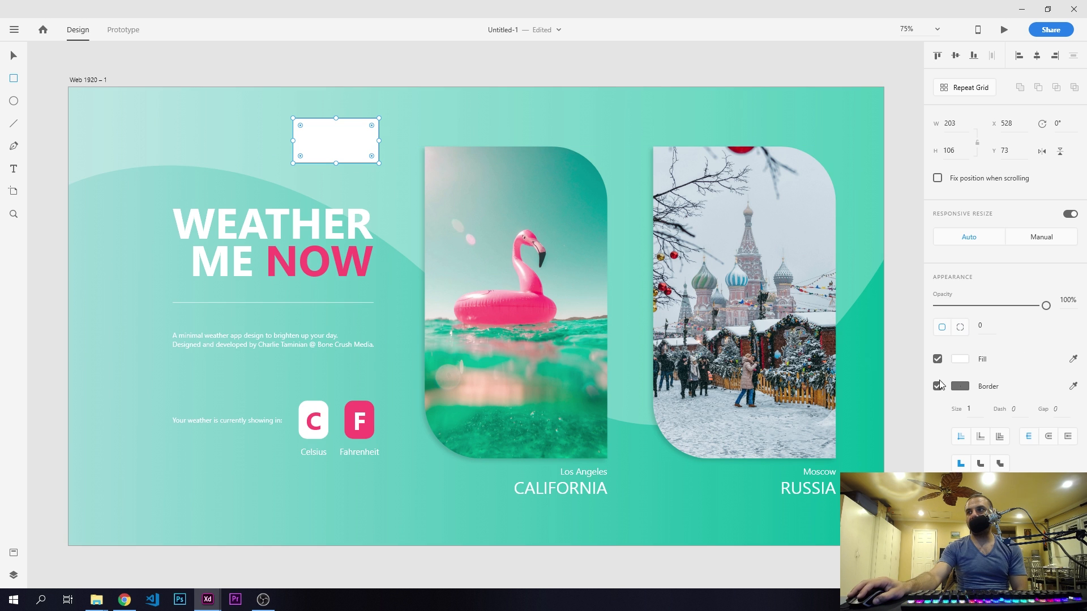
- Remove the new rectangle's border and fill it with the pink sampled from the F card
click(937, 386)
click(960, 361)
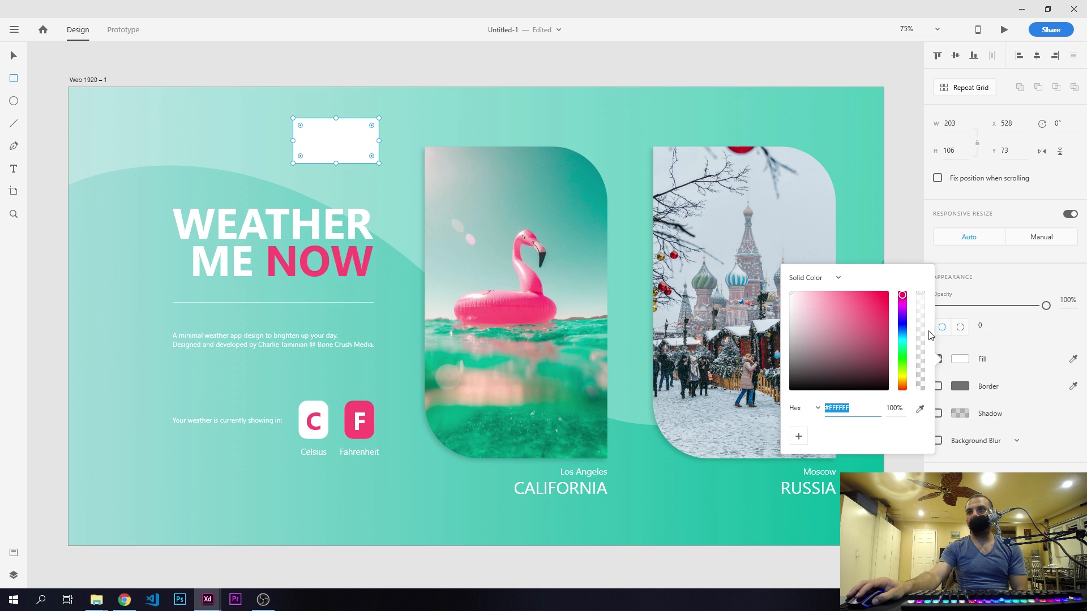
click(920, 408)
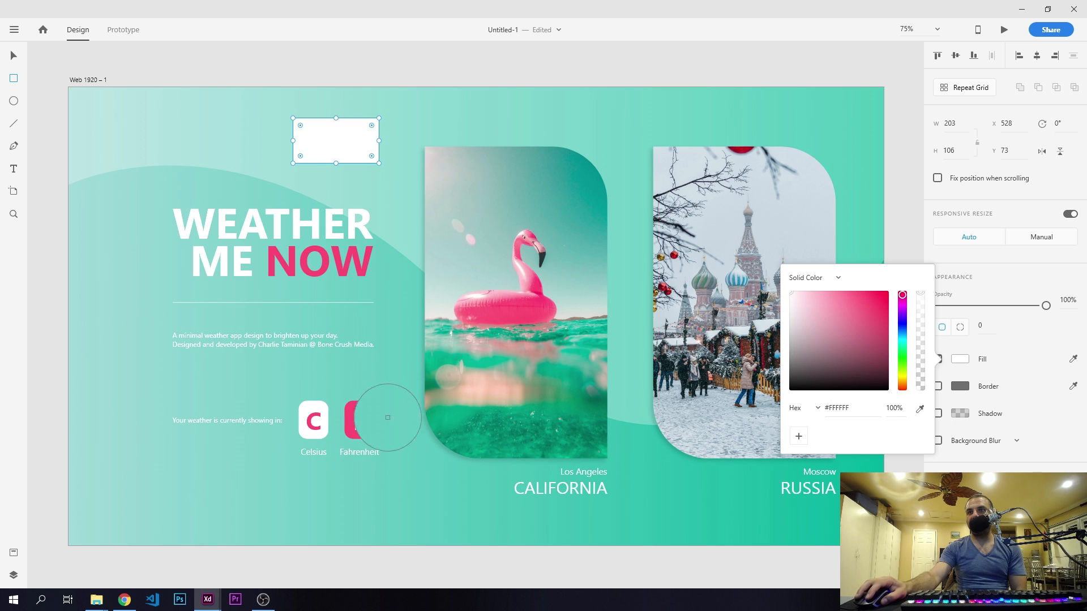
click(358, 403)
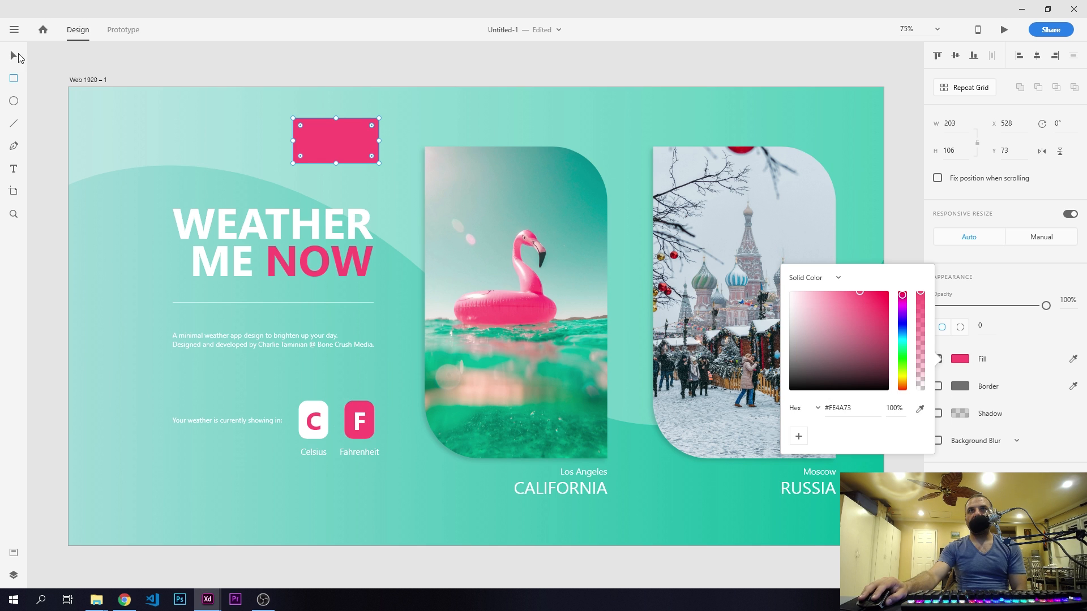
- Set the pink rectangle's size to 216 wide by 109 high
click(15, 57)
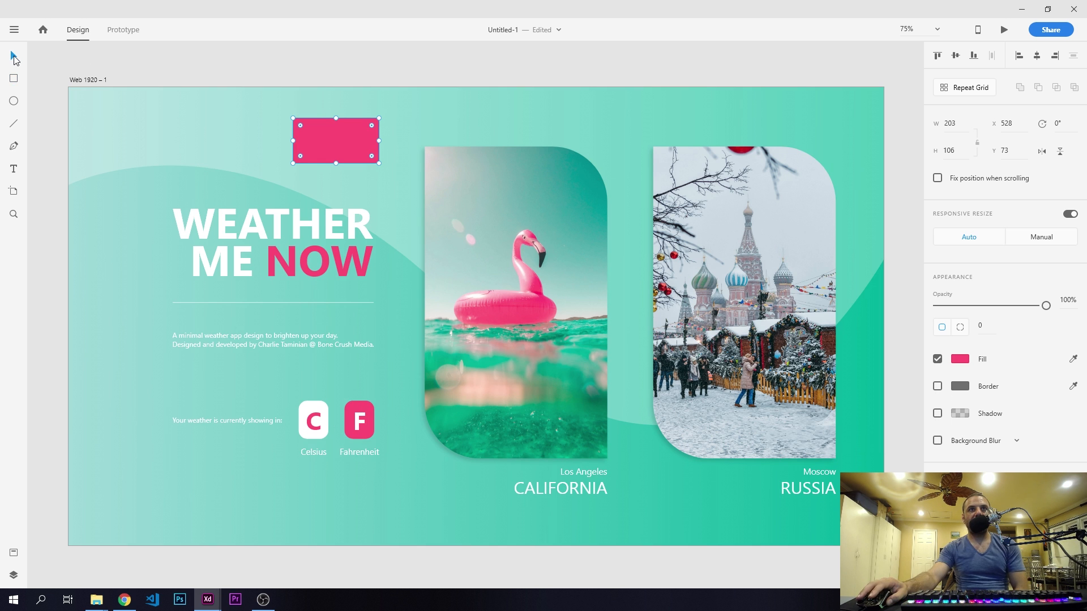
click(957, 124)
text(216)
key(Return)
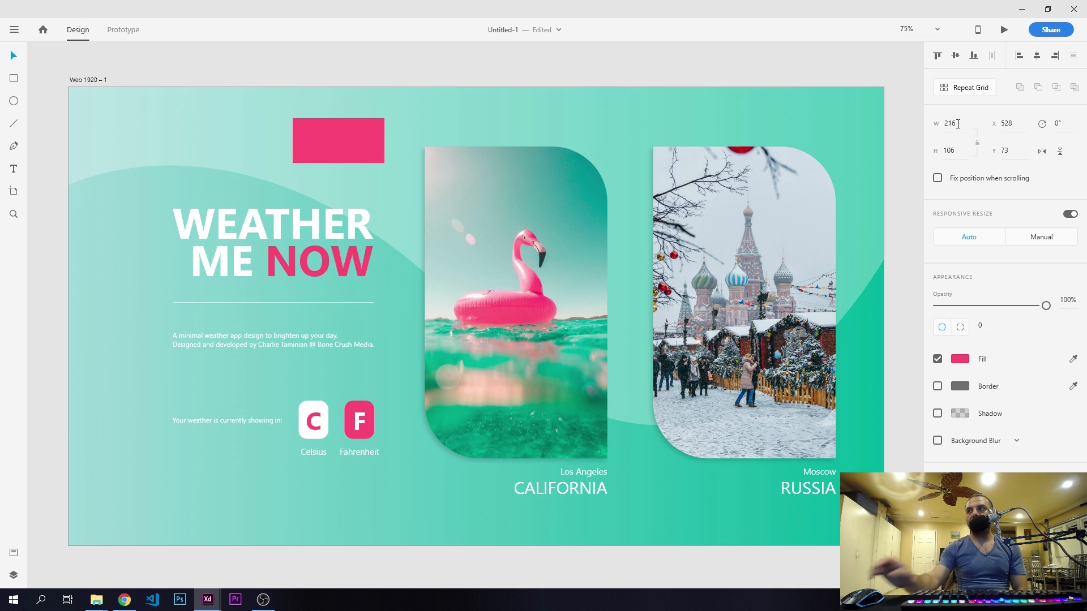
click(956, 149)
text(109)
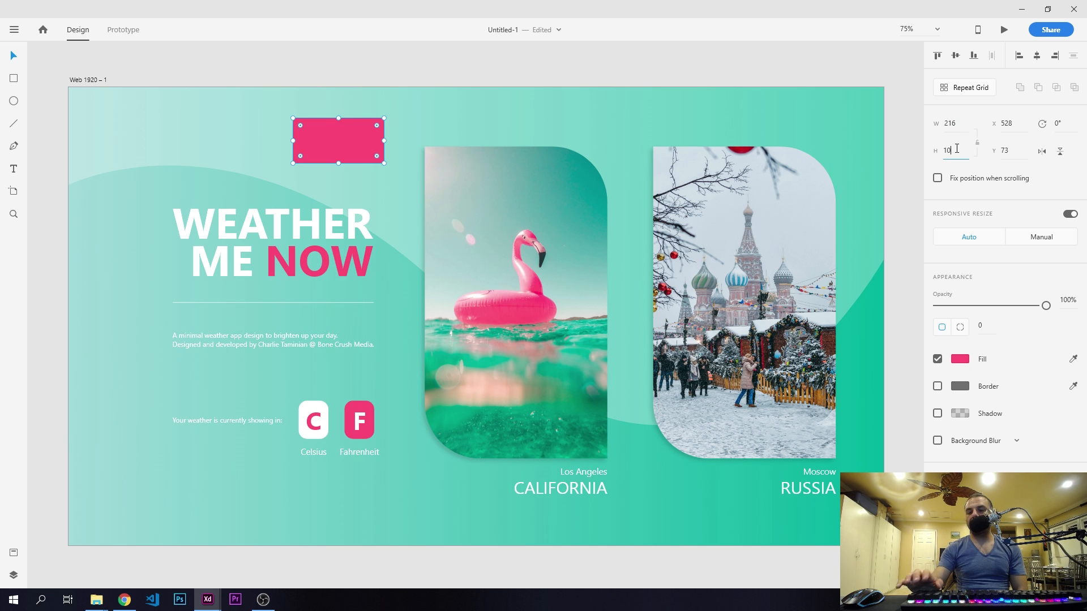
key(Return)
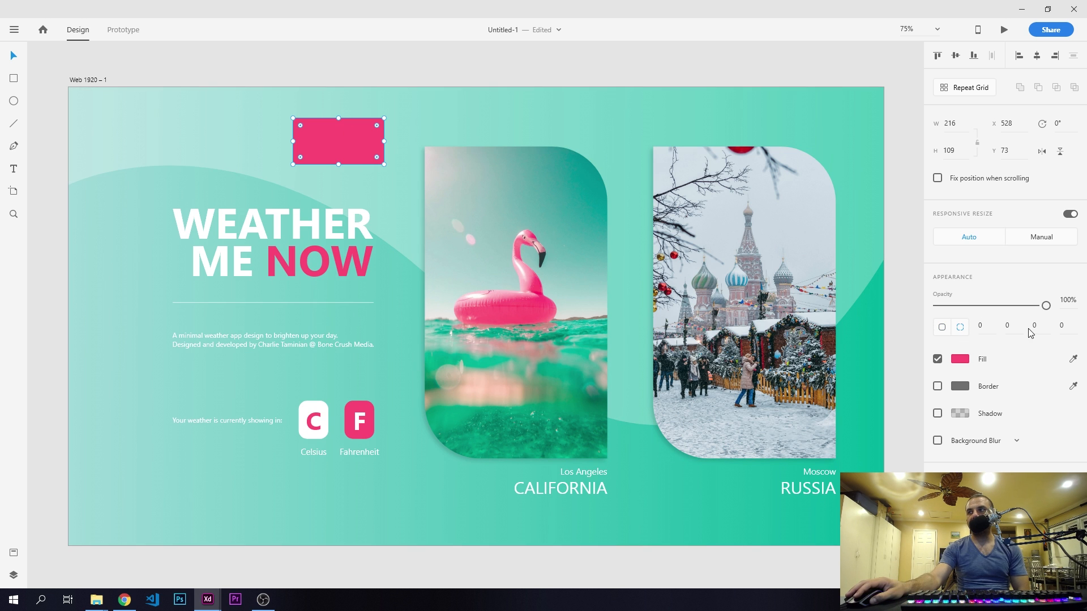
- Round the pink rectangle's top-right and bottom-right corners to a radius of 130, keeping its opacity at 100%
click(1013, 323)
text(130)
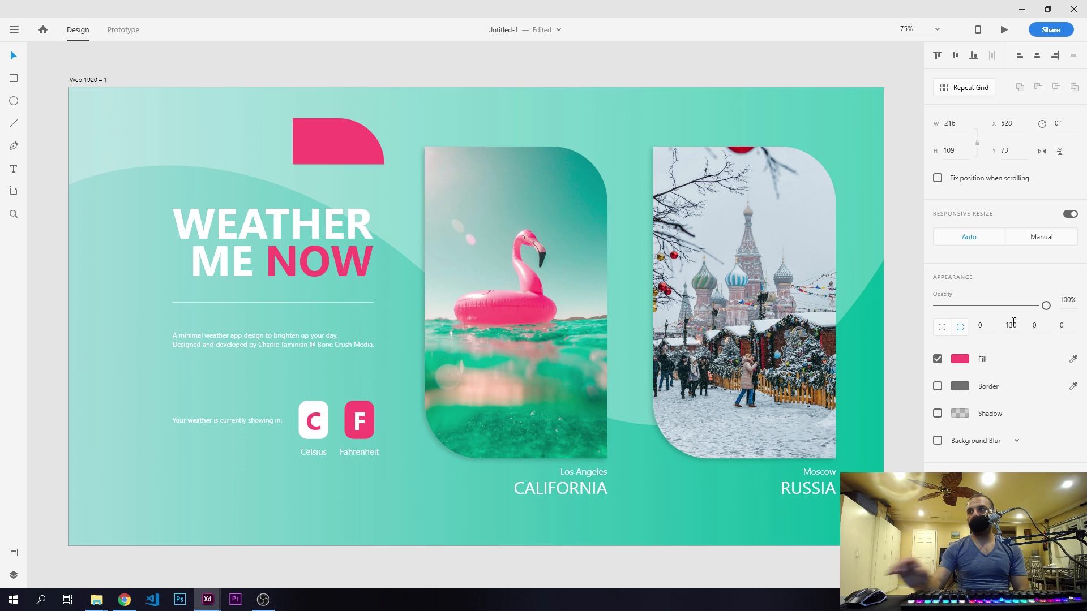
key(Return)
key(3)
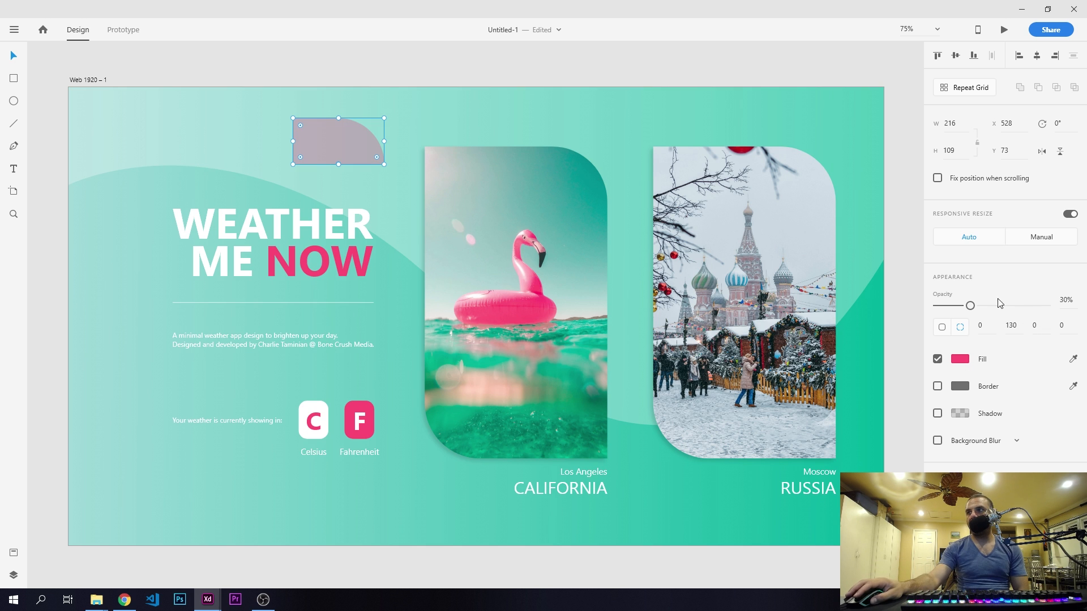
drag(969, 305, 1086, 305)
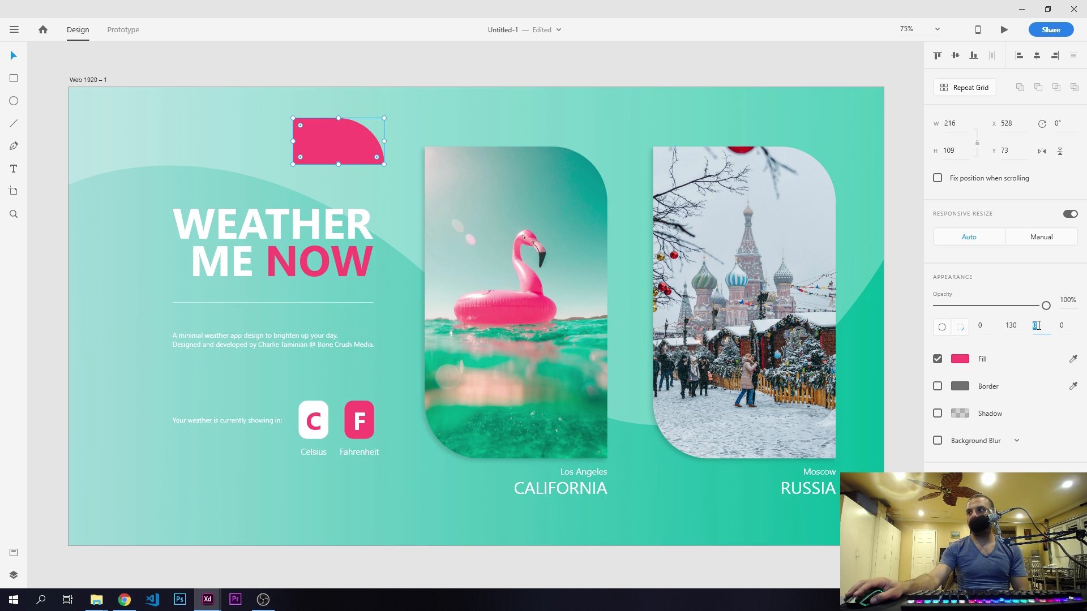
key(Return)
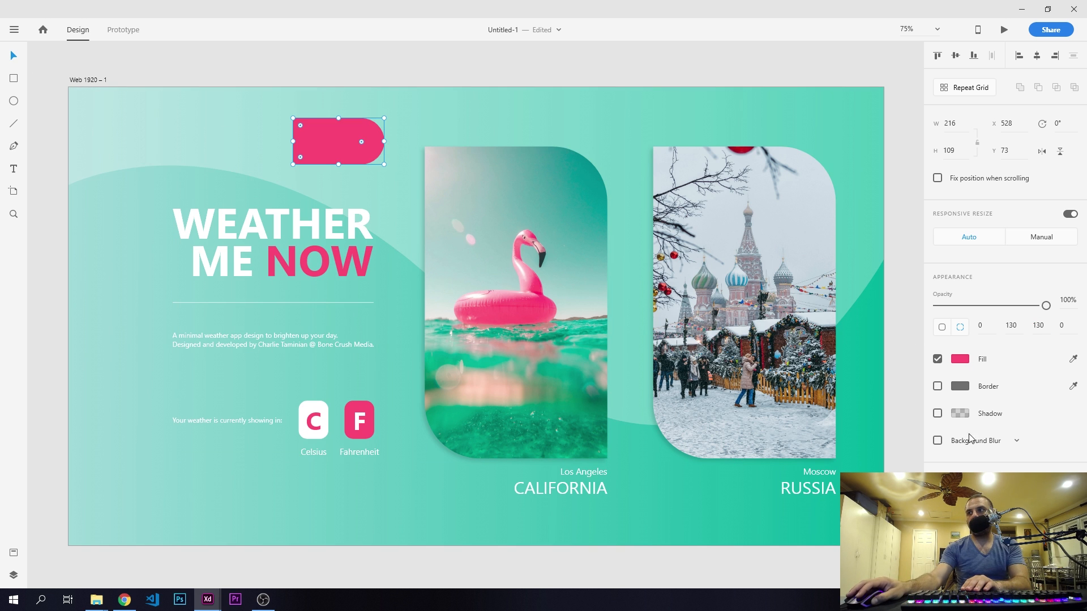
- Give the pink tag a drop shadow with X -5, Y 5 and blur 10
click(937, 413)
click(970, 438)
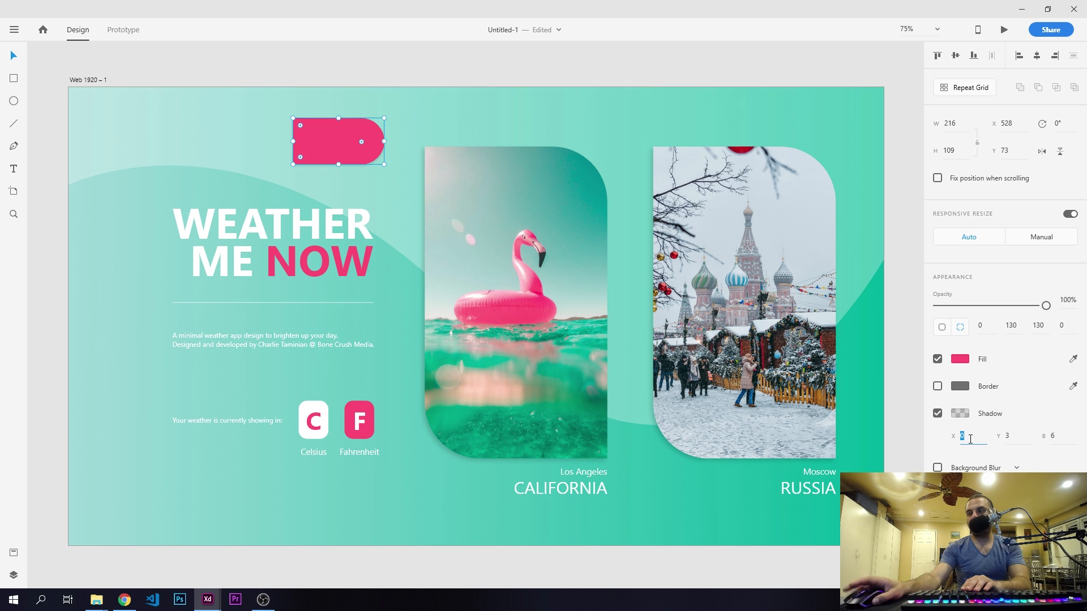
key(Return)
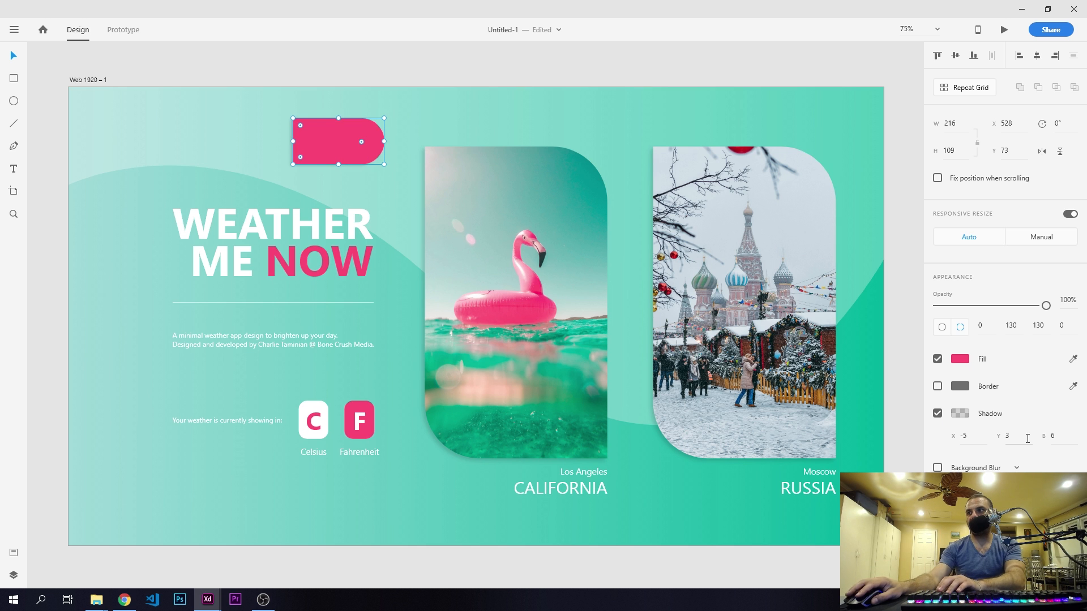
click(1016, 436)
text(5)
key(Return)
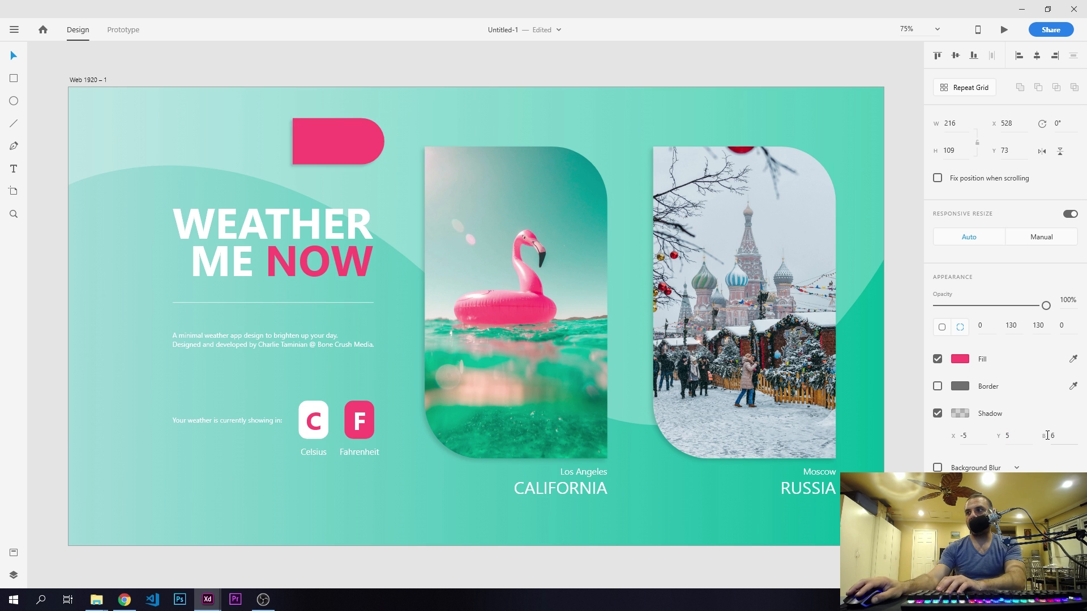
click(1048, 435)
text(10)
key(Return)
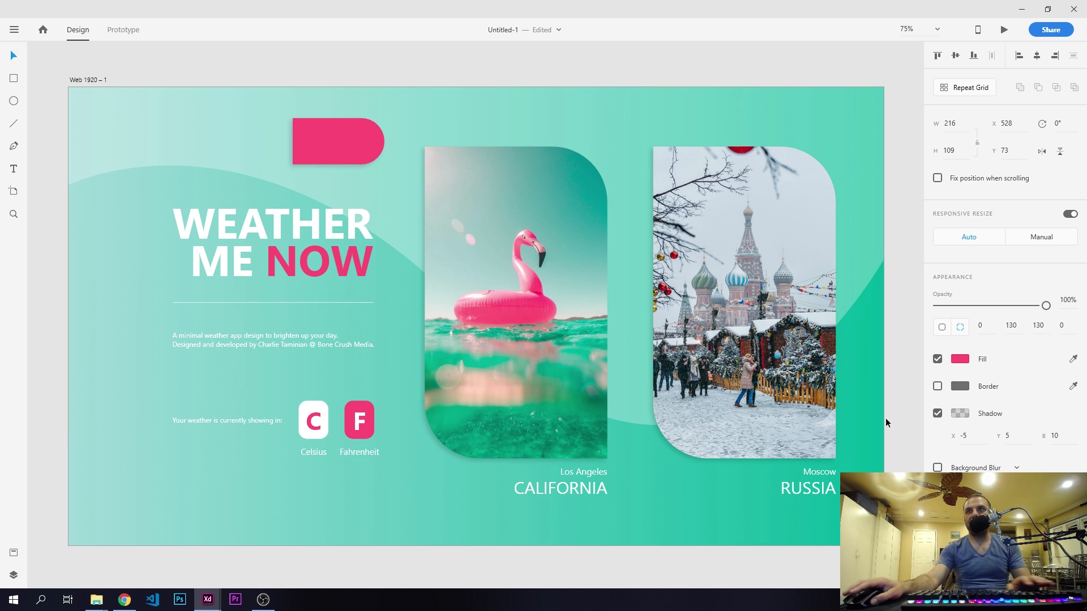
- Move the pink tag over the flamingo card's upper-left edge, at X 807, Y 168, and deselect it
drag(432, 182, 453, 183)
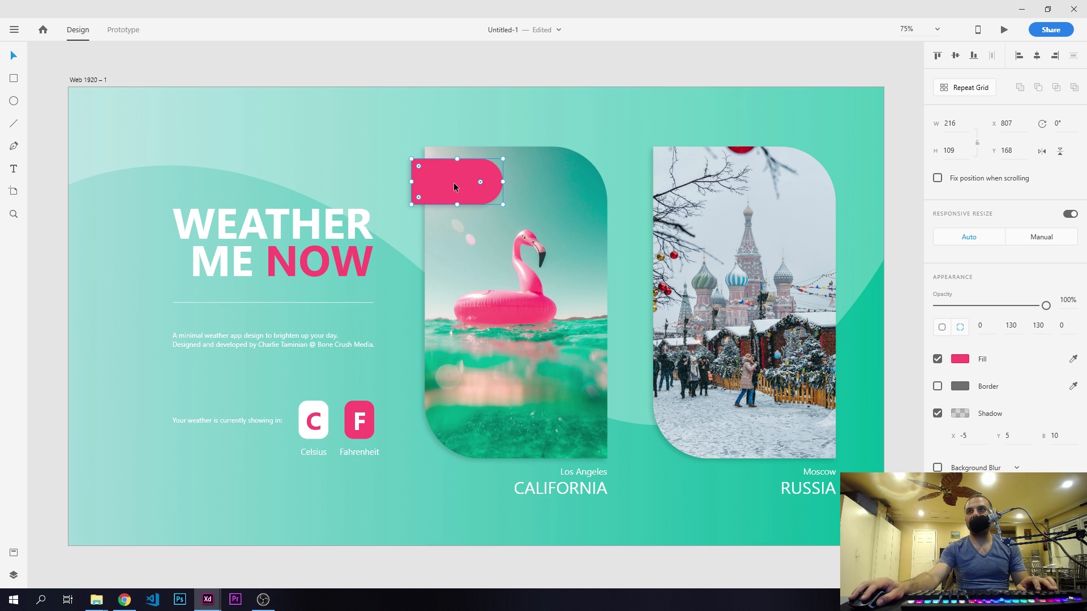
click(191, 64)
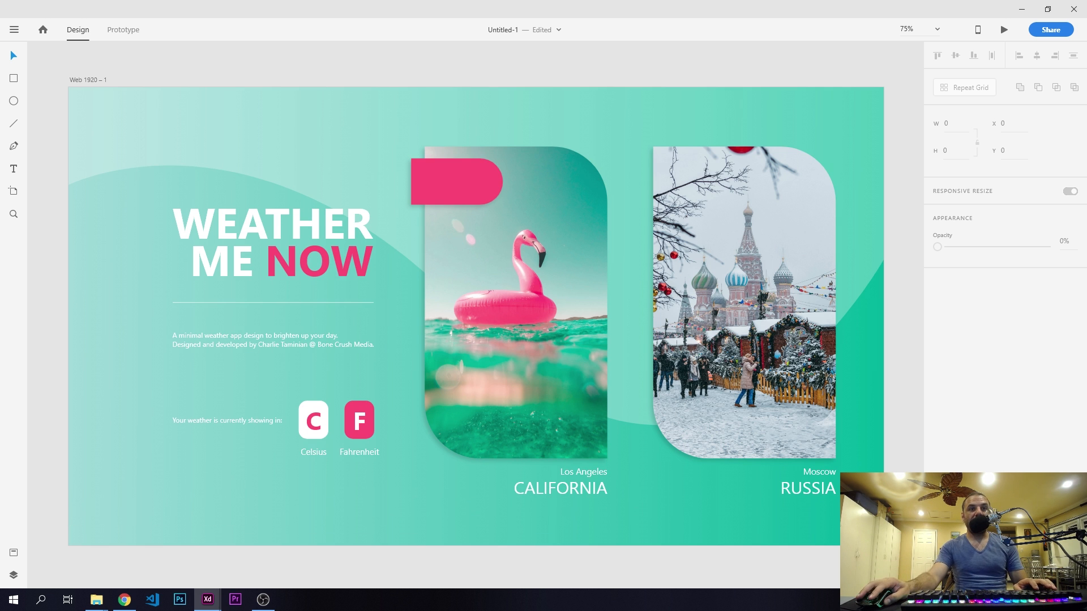
- Bring the snowflake and sun icons from File Explorer into the design, placing them just below the artboard
key(alt+Tab)
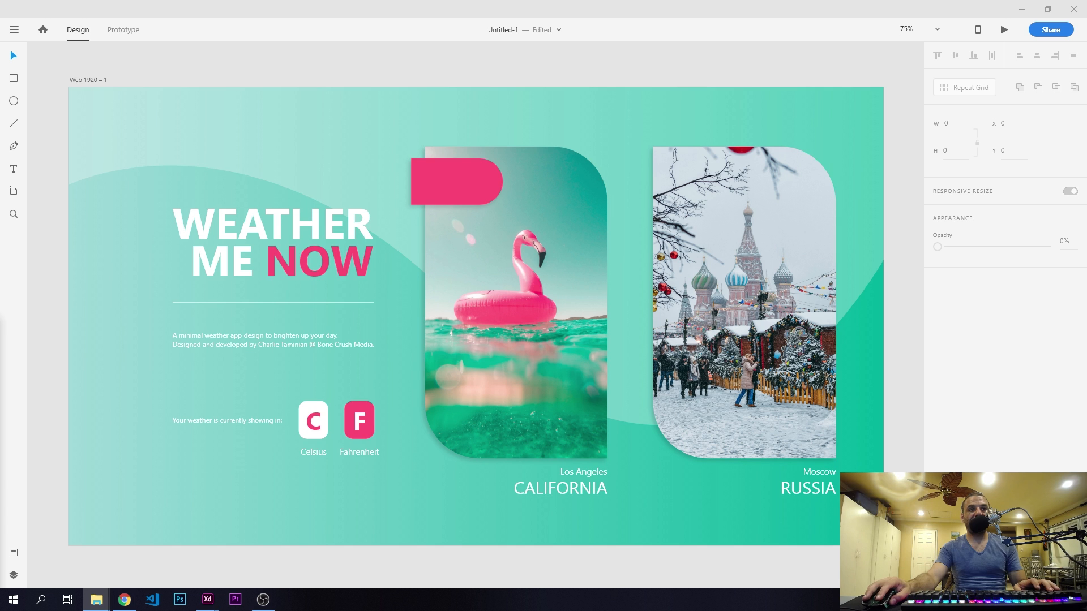
drag(98, 526, 257, 569)
scroll(321, 540, down, 2)
click(304, 537)
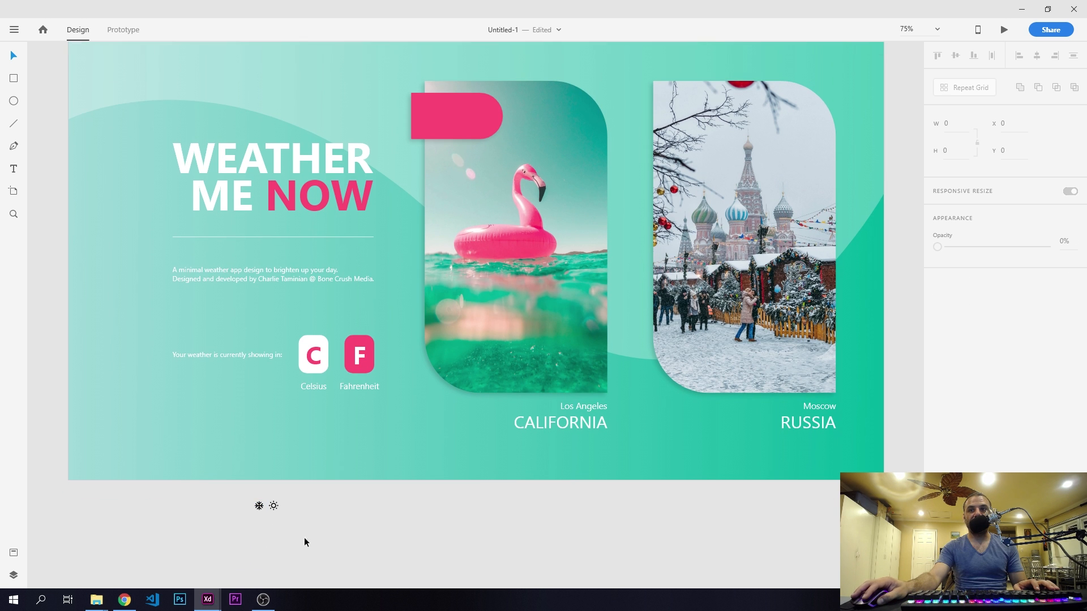
- Change the fill of both the snowflake and sun icons to white, #FFFFFF
drag(310, 540, 226, 494)
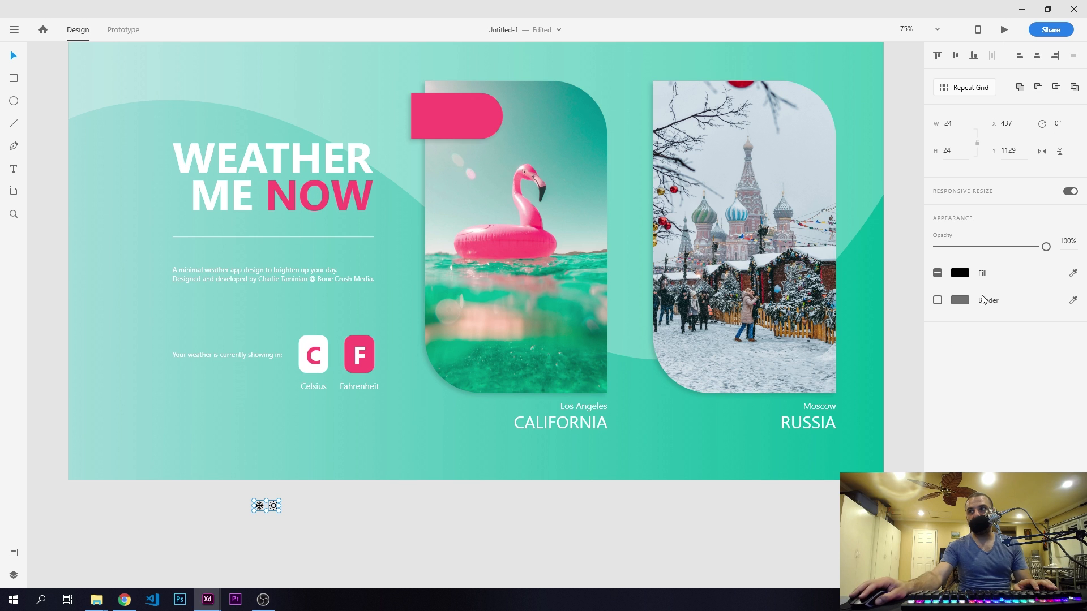
click(965, 274)
drag(828, 231, 752, 177)
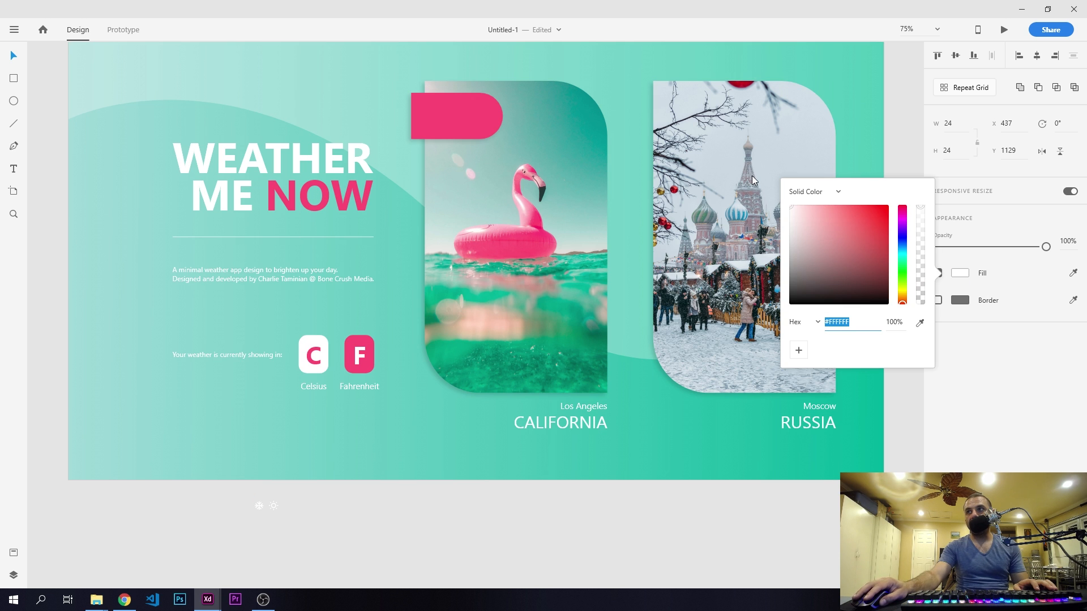
click(315, 521)
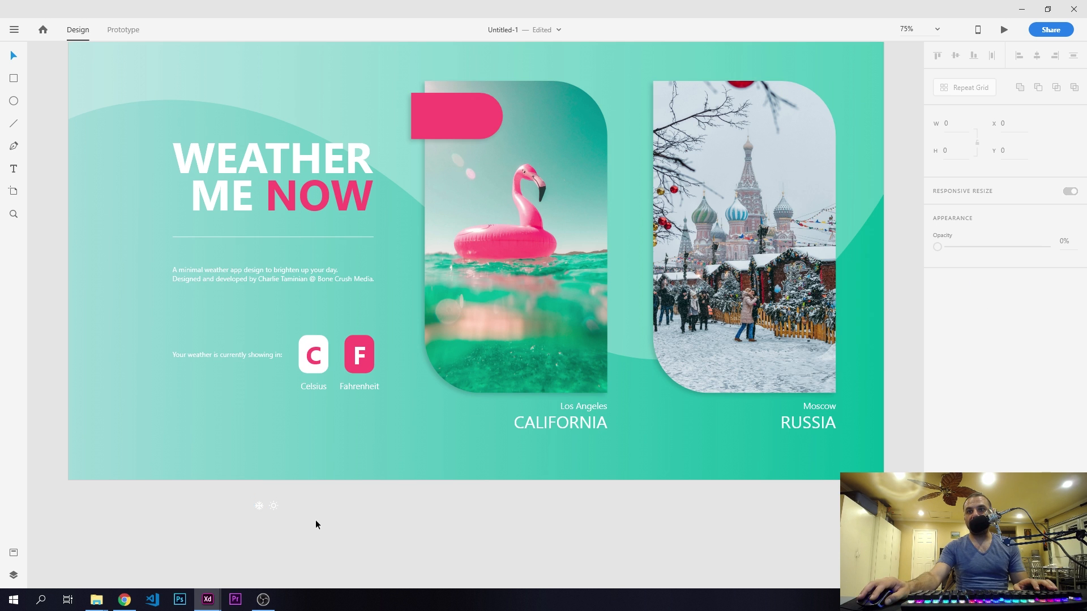
- Move both white weather icons together onto the artboard beside the pink tag, at X 698, Y 181
drag(311, 535, 253, 501)
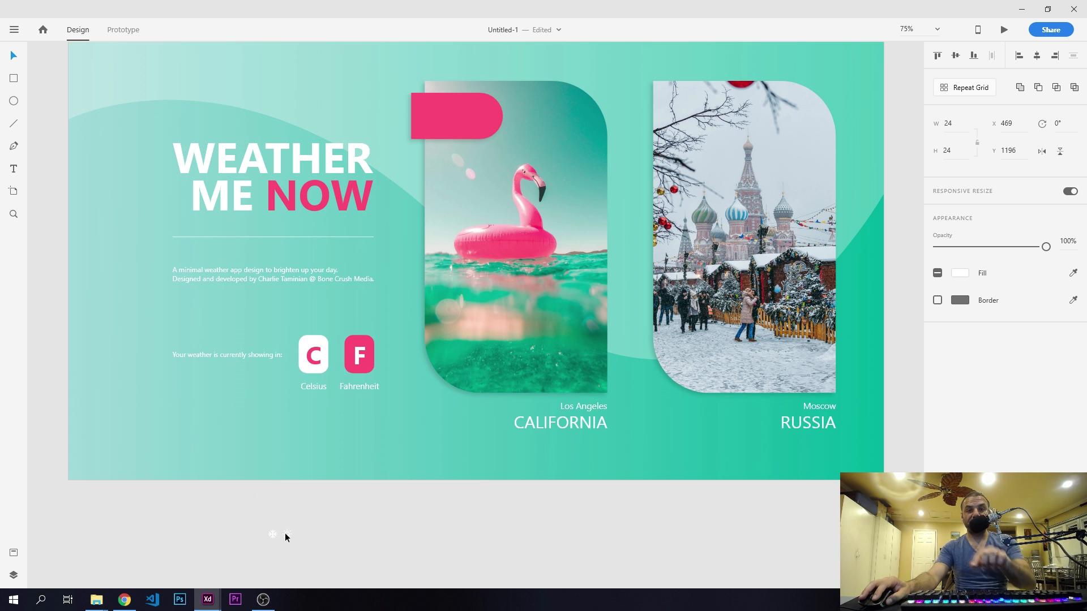
drag(294, 534, 382, 102)
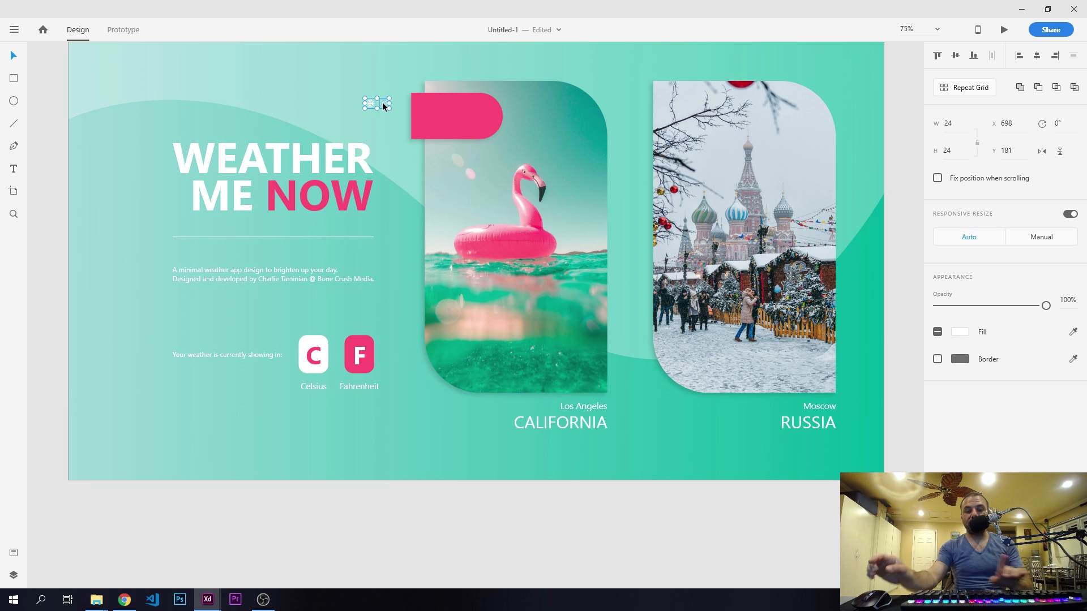
- Resize the sun icon to 60 by 60 and place it on the pink tag at about X 828, Y 189
scroll(399, 108, up, 10)
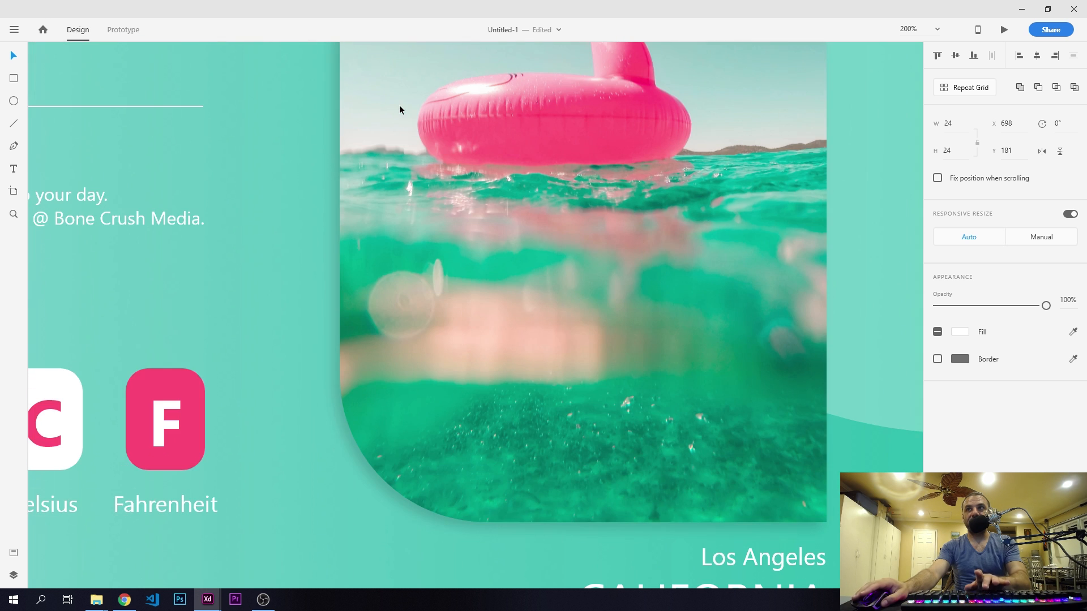
drag(456, 179, 398, 469)
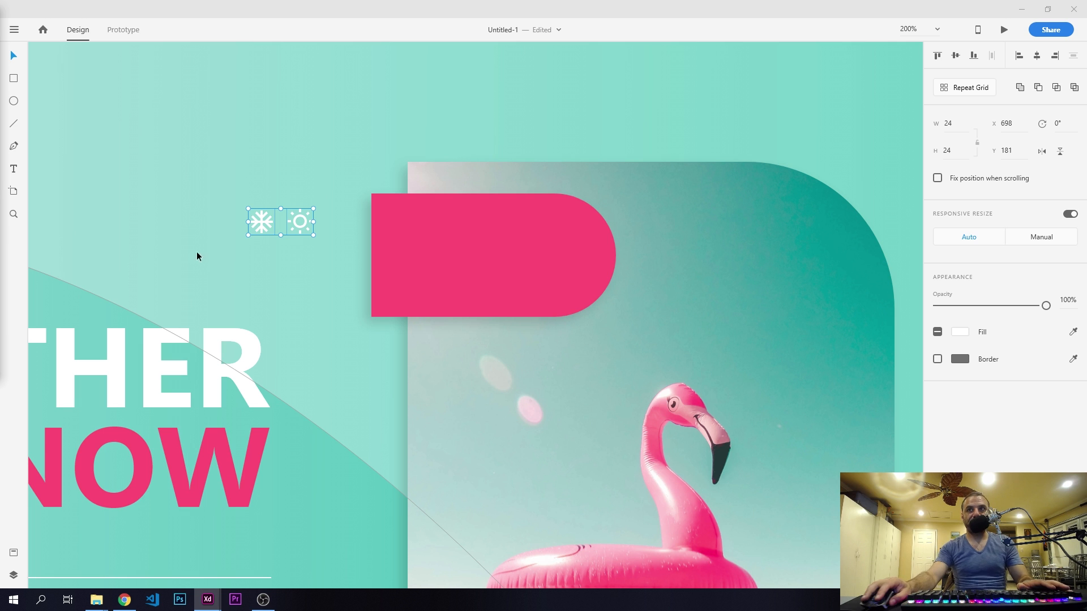
double_click(301, 217)
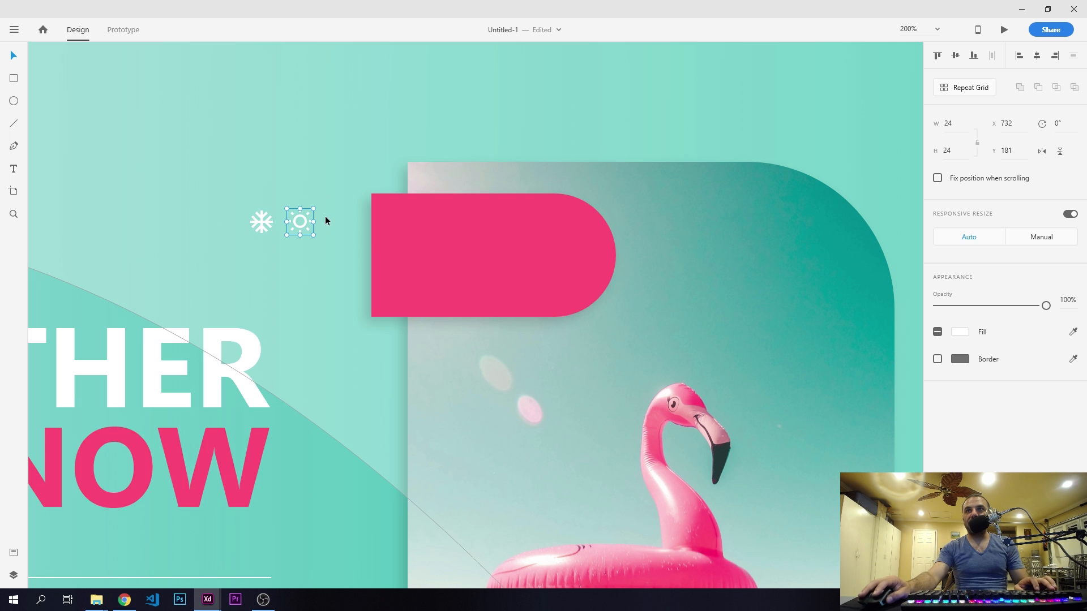
drag(315, 209, 328, 267)
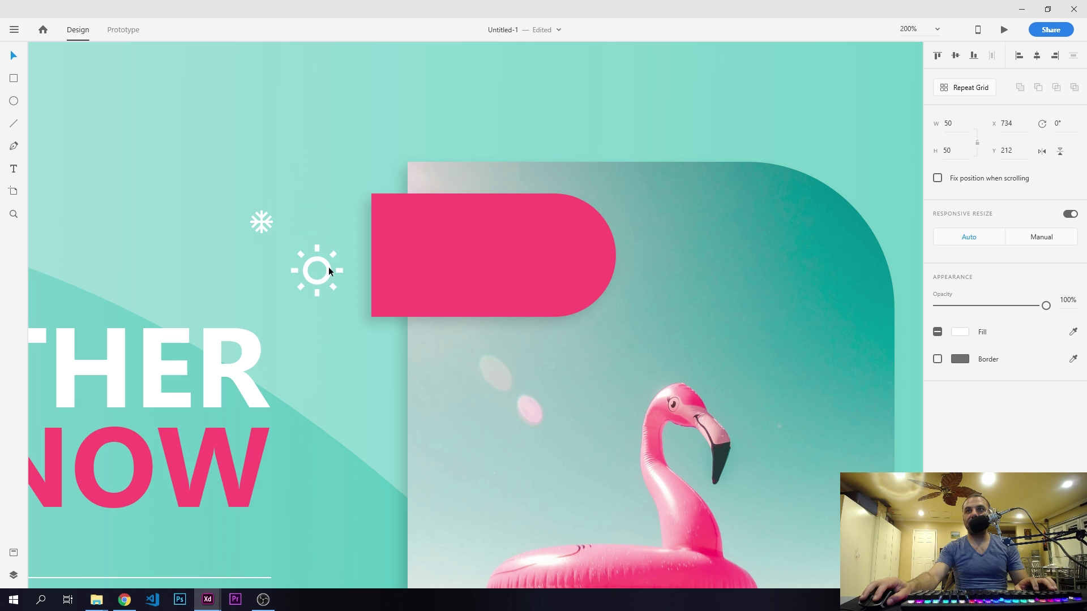
click(962, 123)
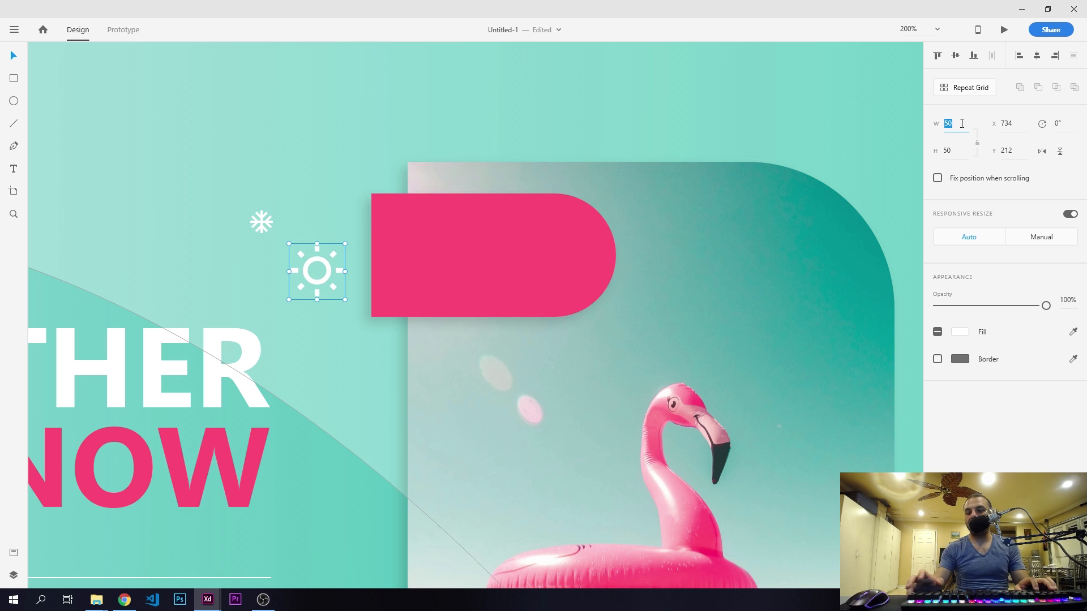
text(60)
key(Return)
click(958, 150)
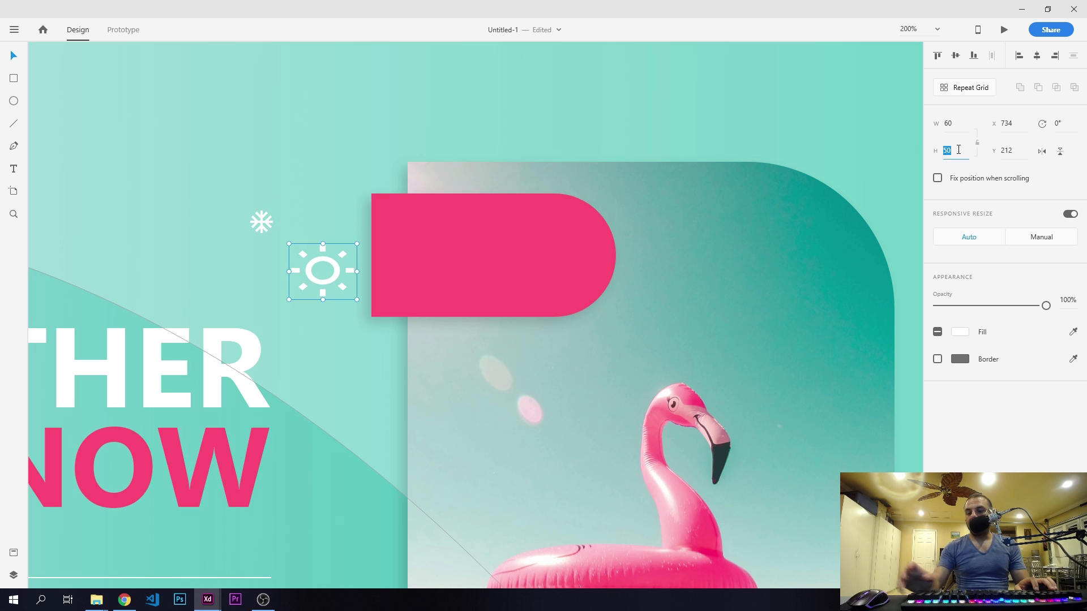
text(60)
key(Return)
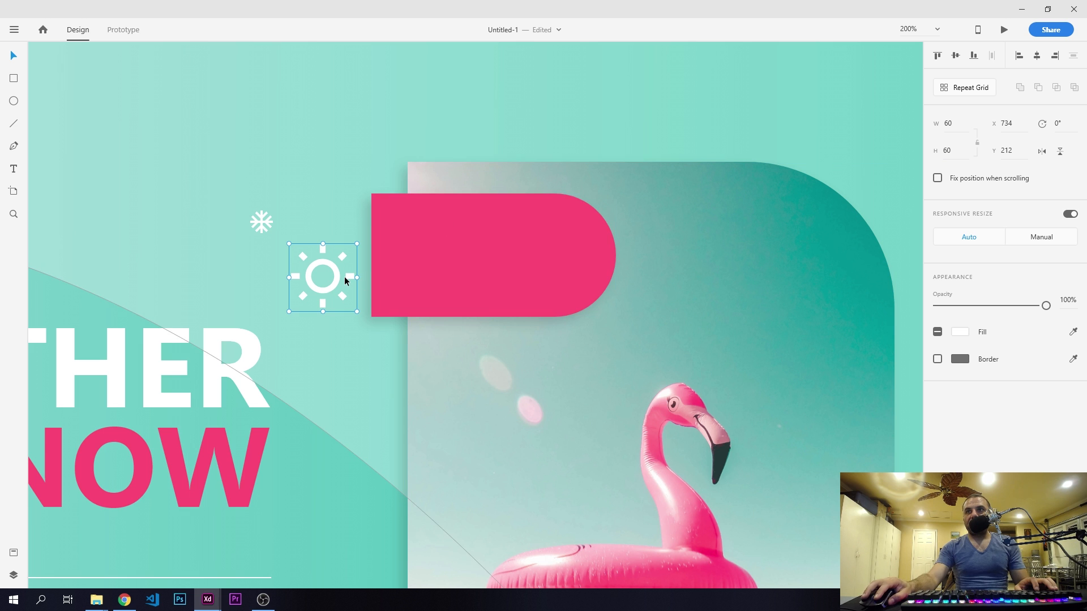
drag(338, 278, 443, 251)
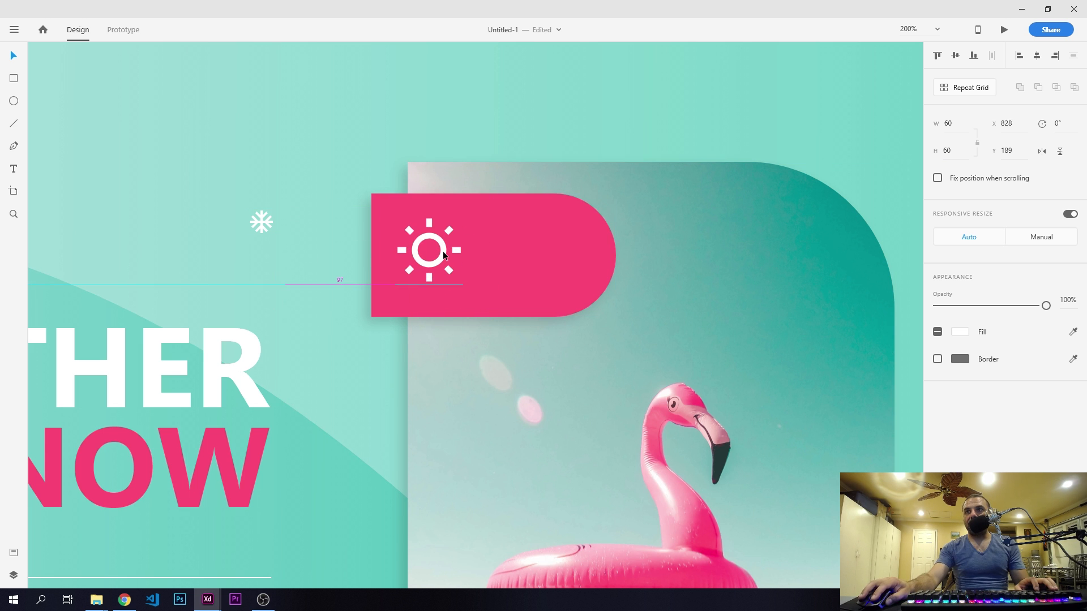
- Resize the snowflake icon to 60 by 60
click(264, 224)
drag(275, 208, 295, 189)
click(956, 122)
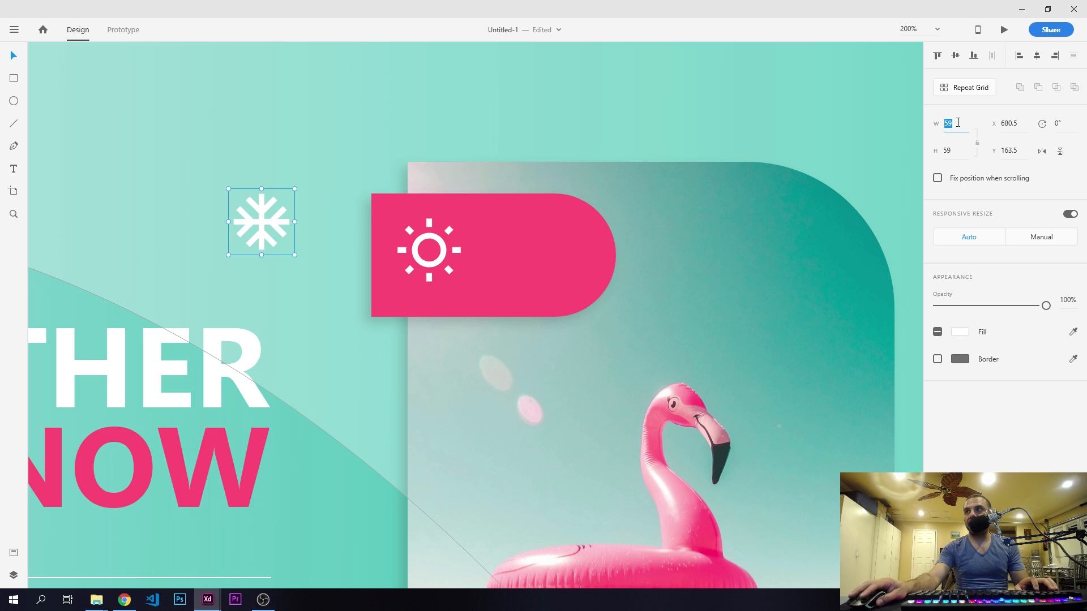
text(60)
click(956, 149)
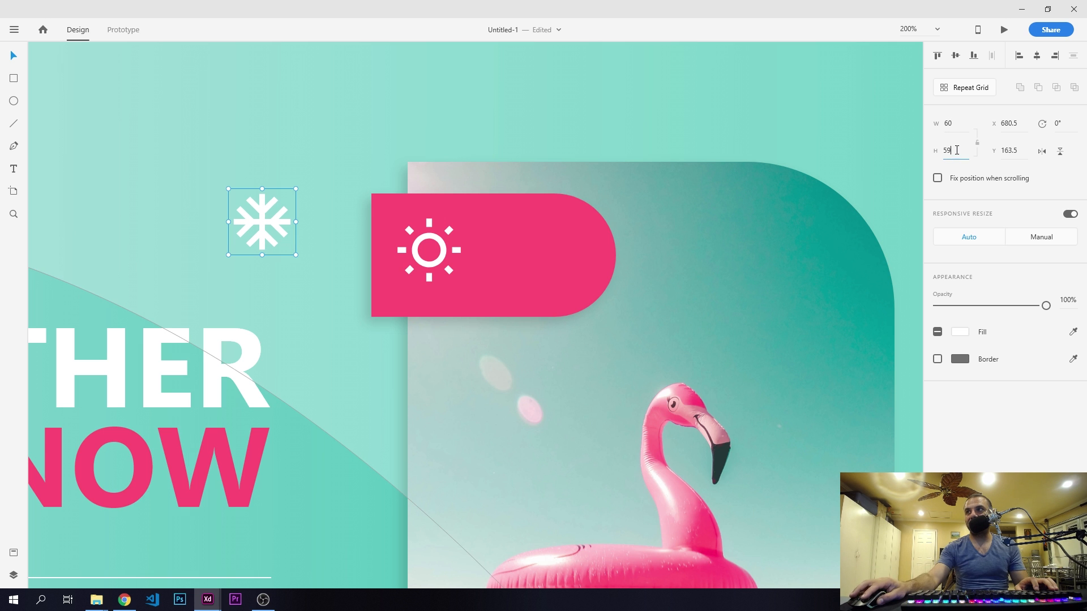
text(60)
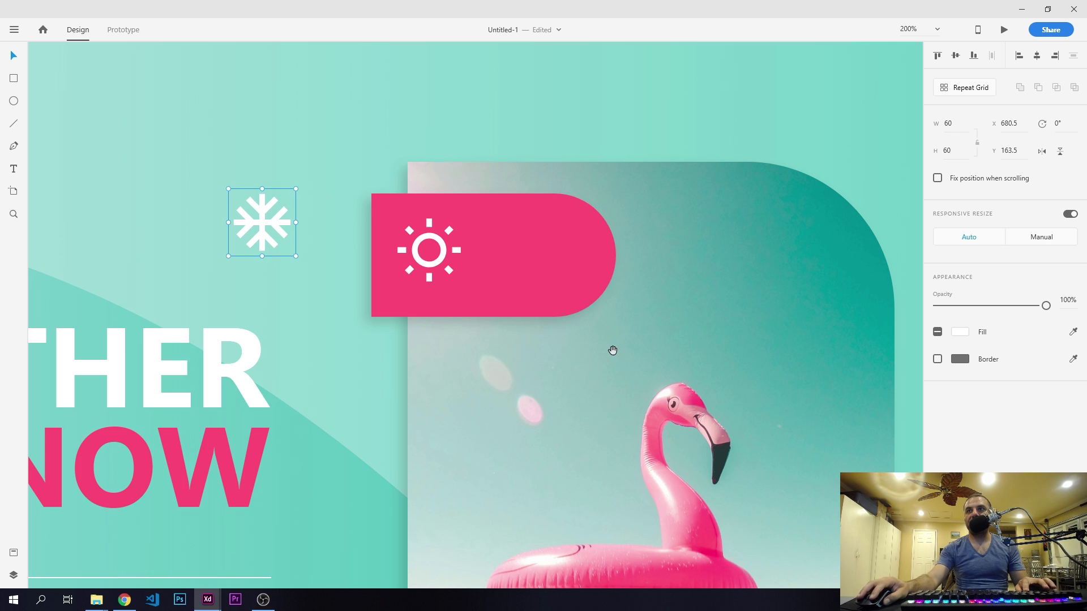
- Move the snowflake icon above the gap between the two photo cards, at about X 1230.5, Y 66.5
drag(611, 349, 456, 334)
drag(140, 202, 802, 192)
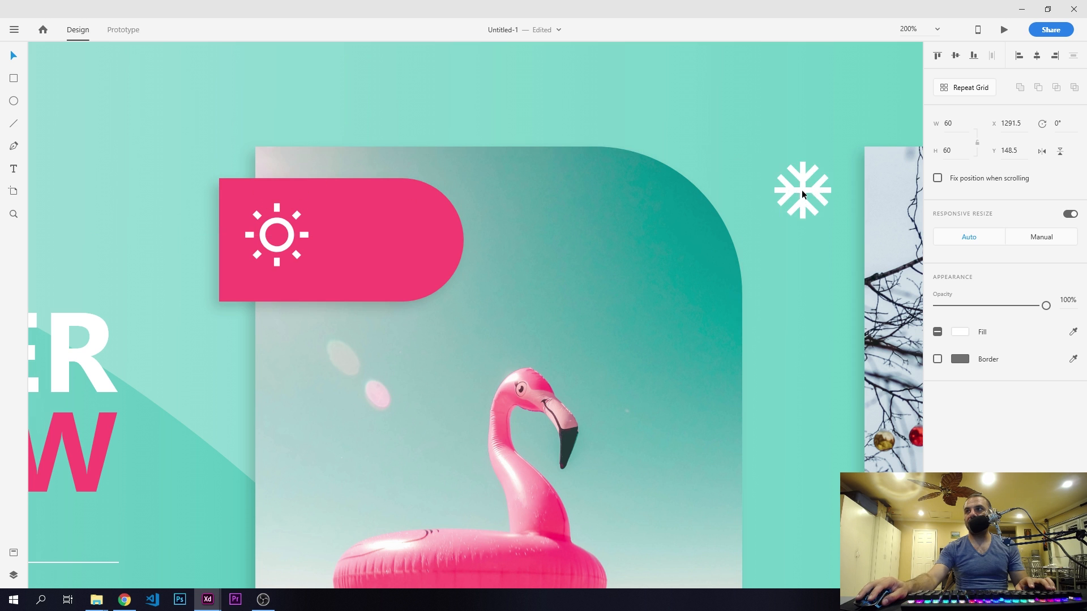
drag(536, 284, 500, 242)
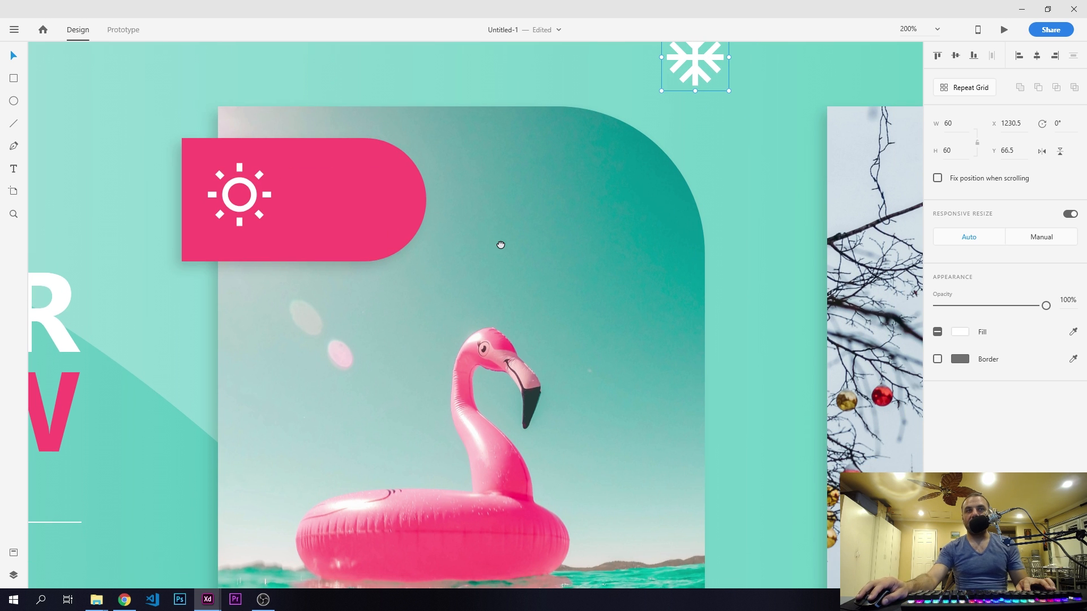
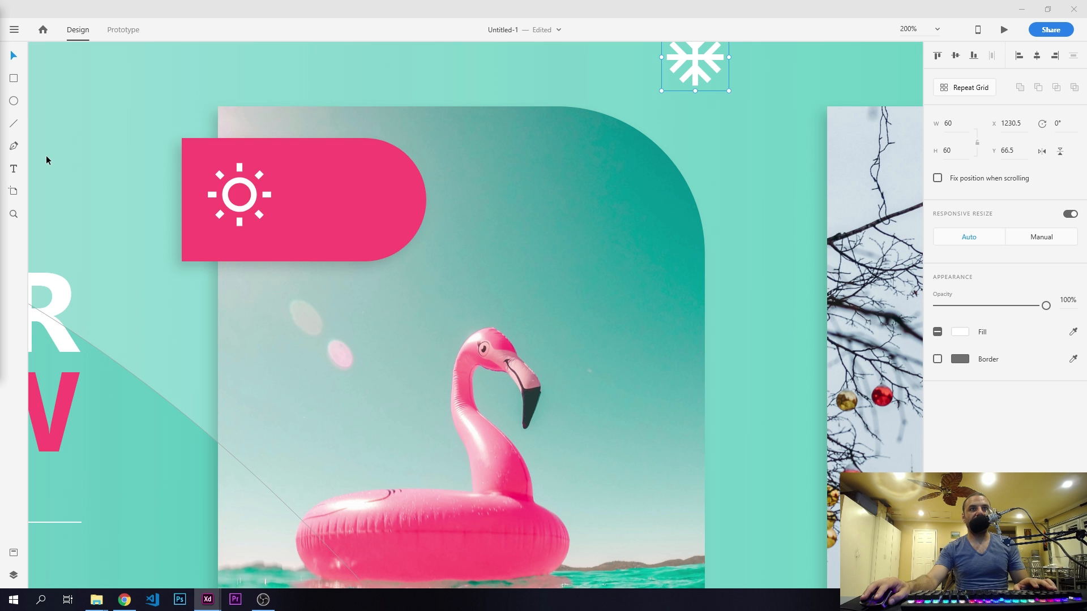
- Add the text "90°" on the pink tag beside the sun icon
click(13, 169)
click(327, 195)
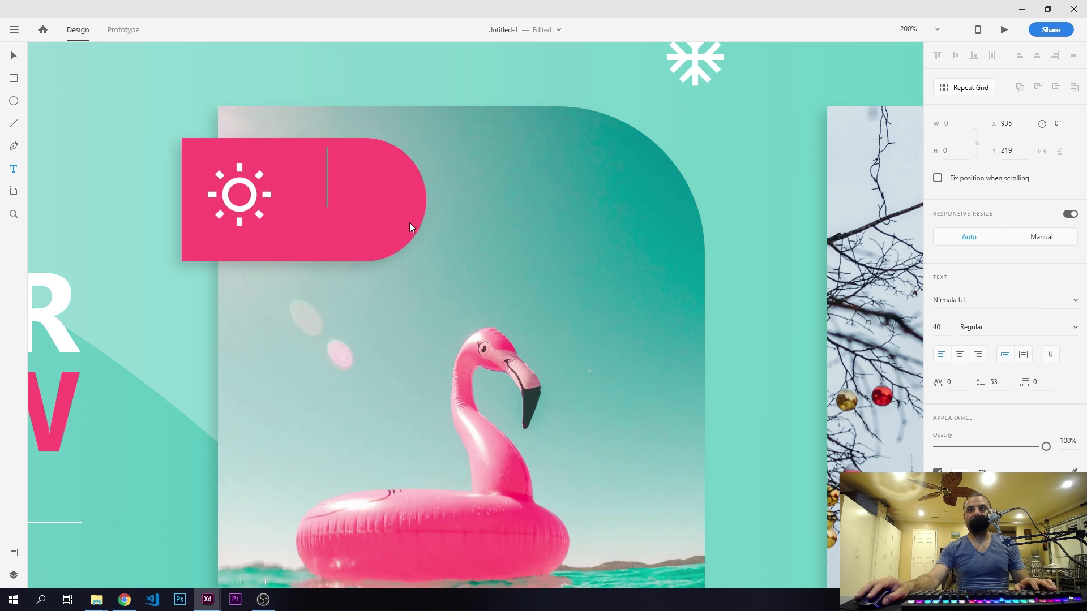
text(90)
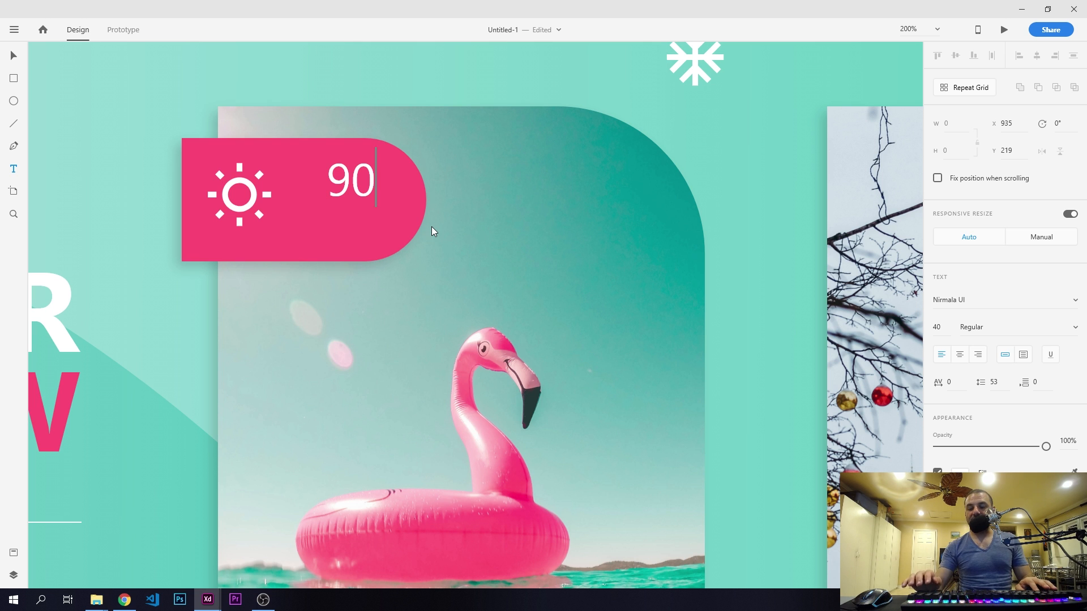
text(°)
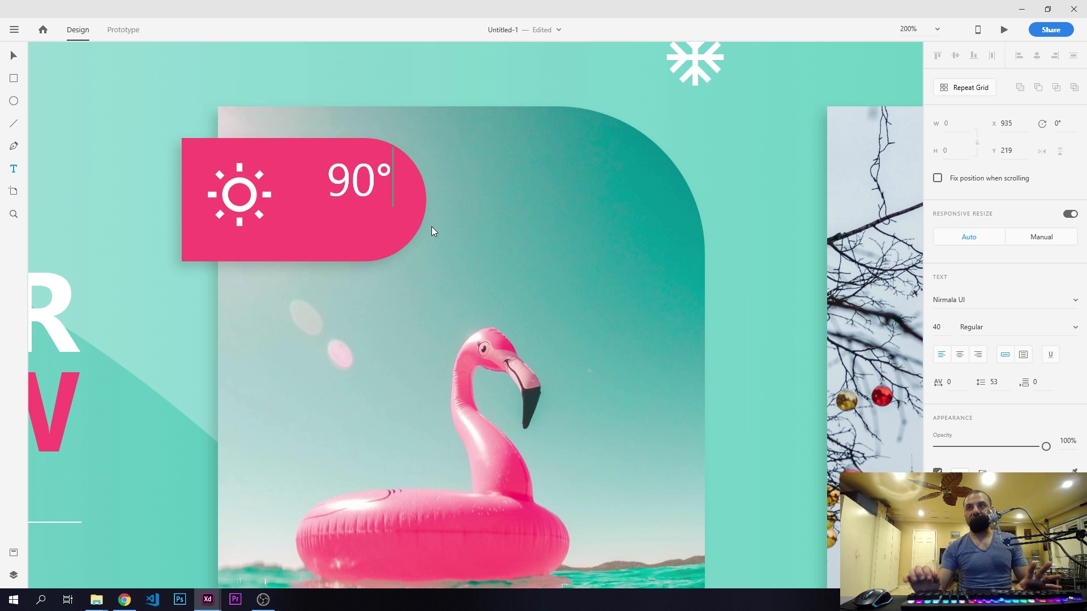
- Set the "90°" text to size 58 in the Regular weight
key(ctrl+a)
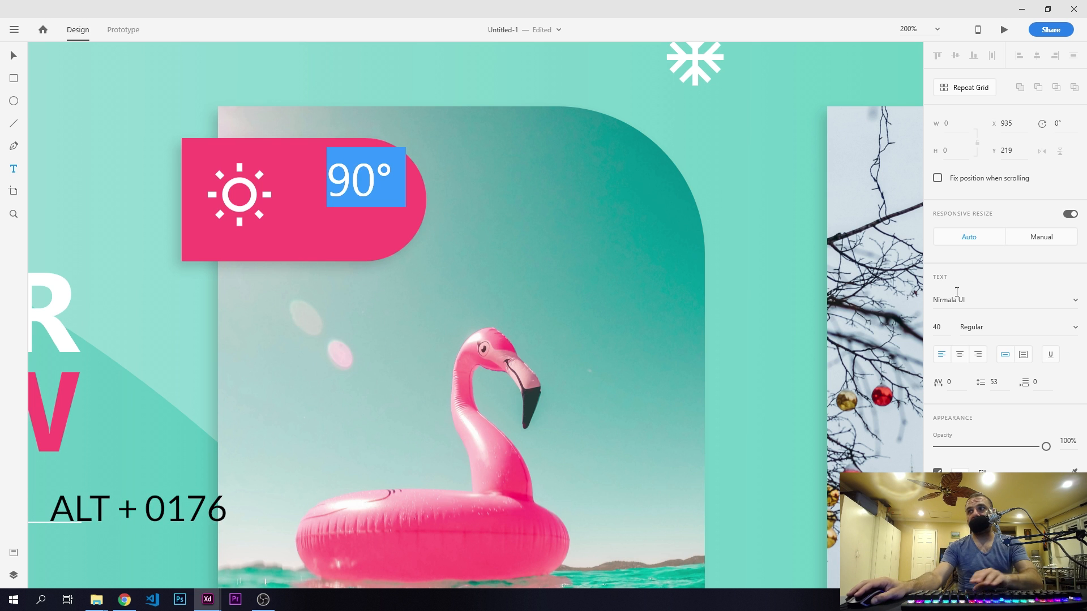
click(971, 327)
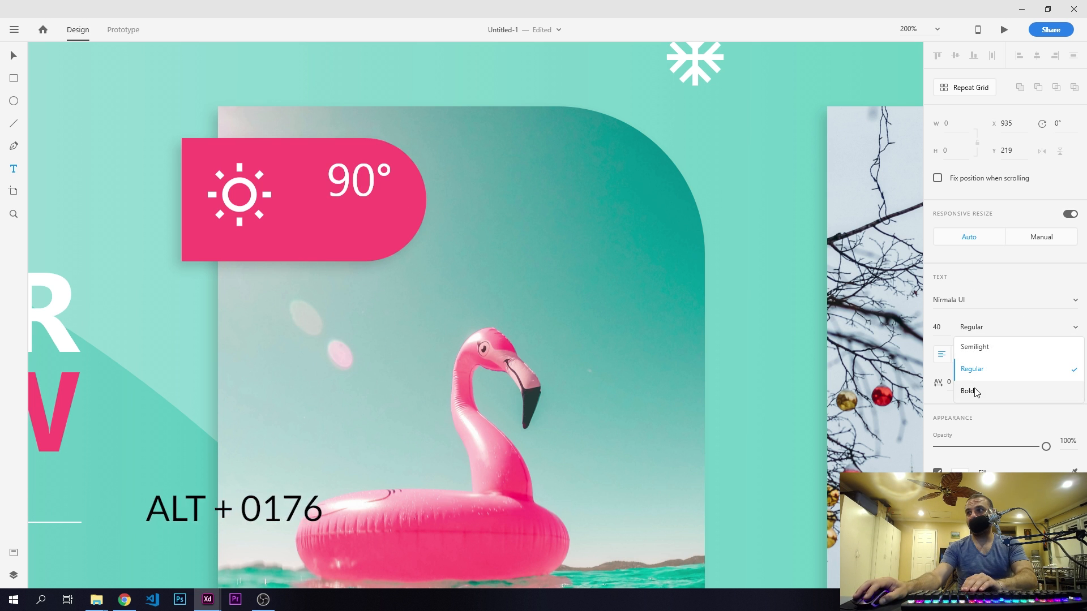
click(968, 391)
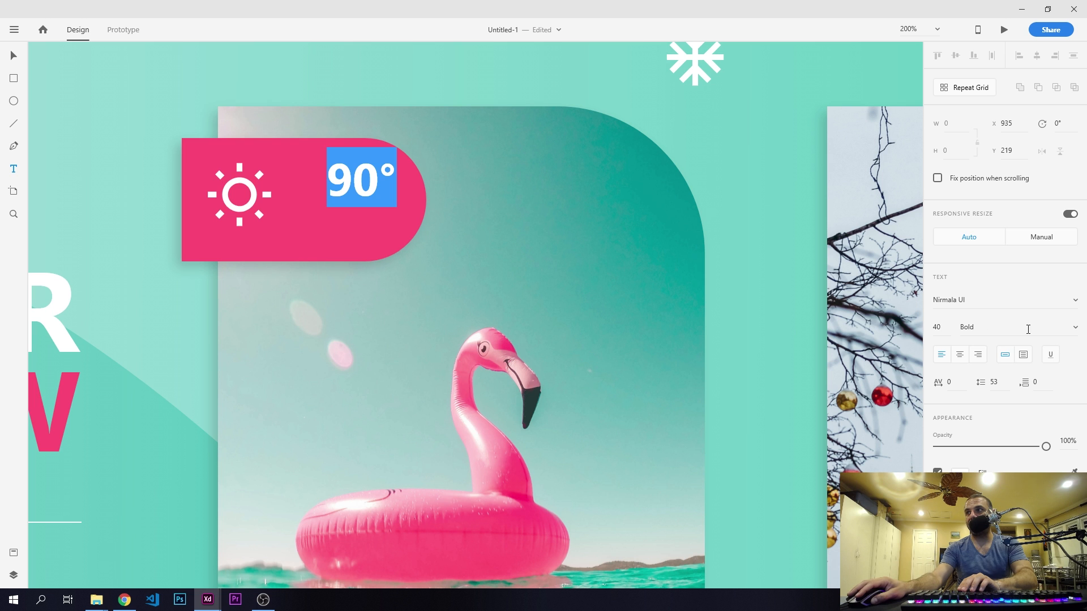
click(945, 326)
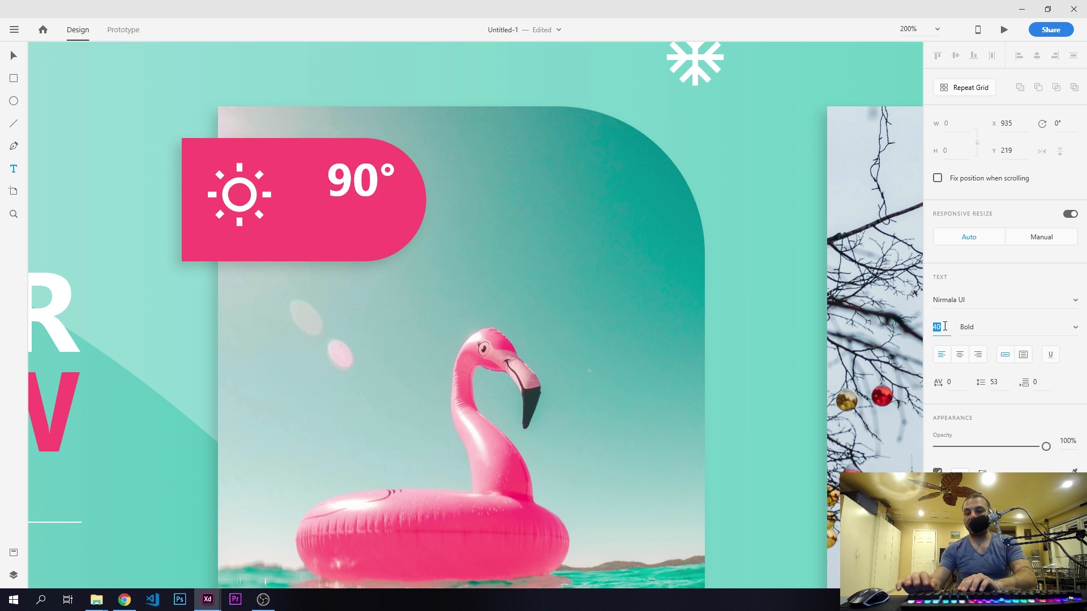
text(58)
key(Return)
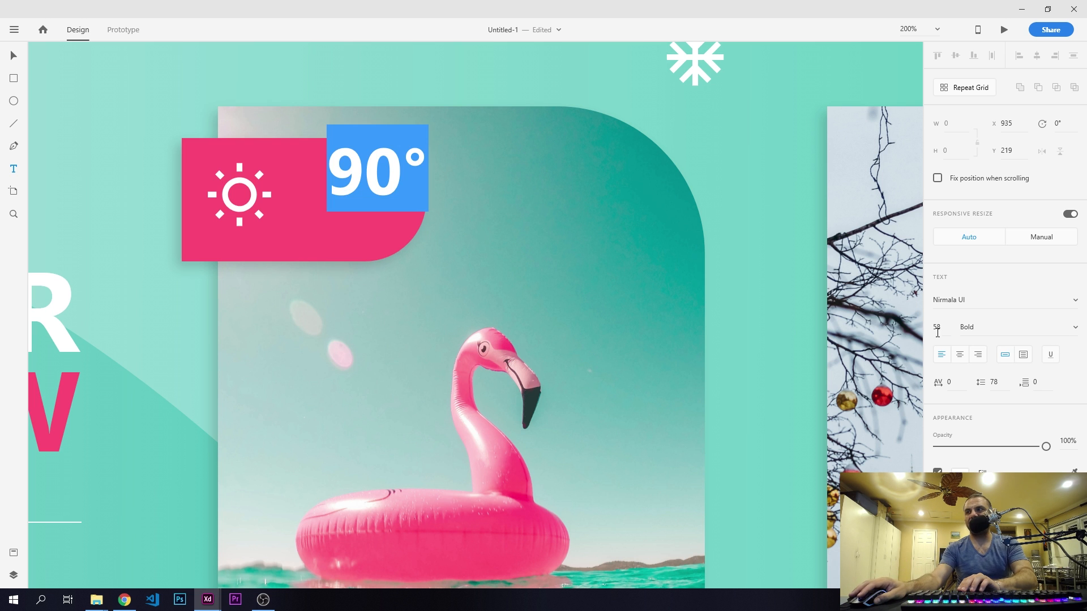
click(1071, 329)
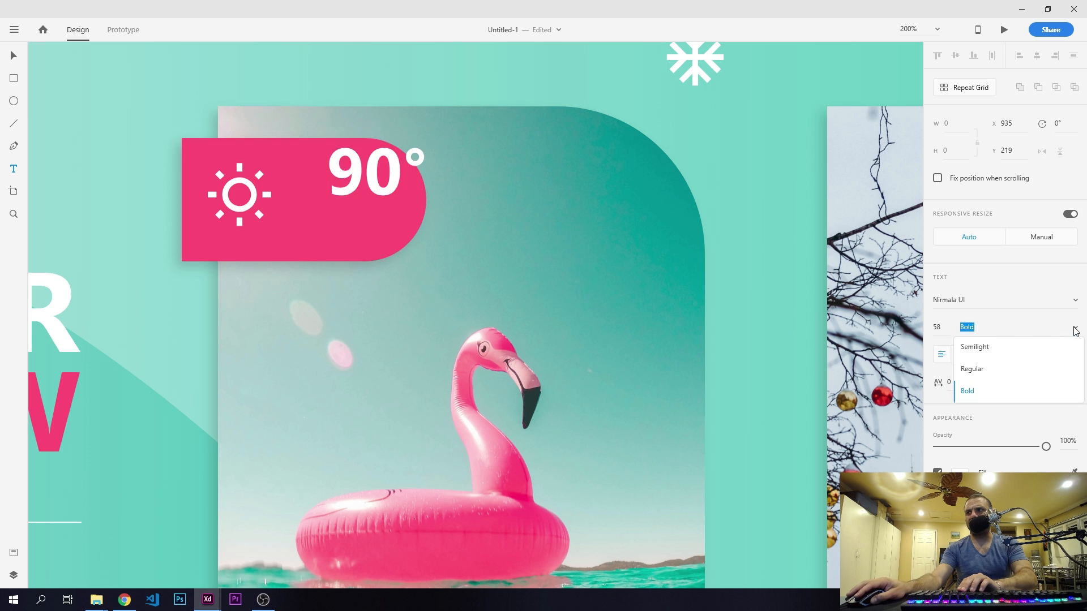
click(984, 369)
key(Escape)
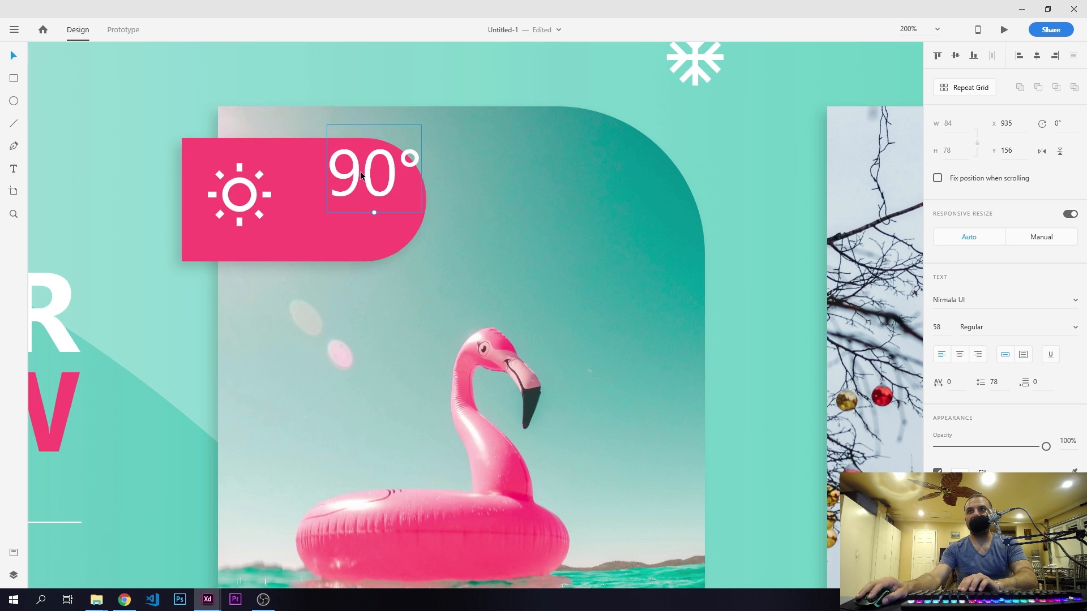
- Move the "90°" text close to the sun icon, to about X 899, Y 171, and align both on their vertical middles
drag(361, 175, 320, 192)
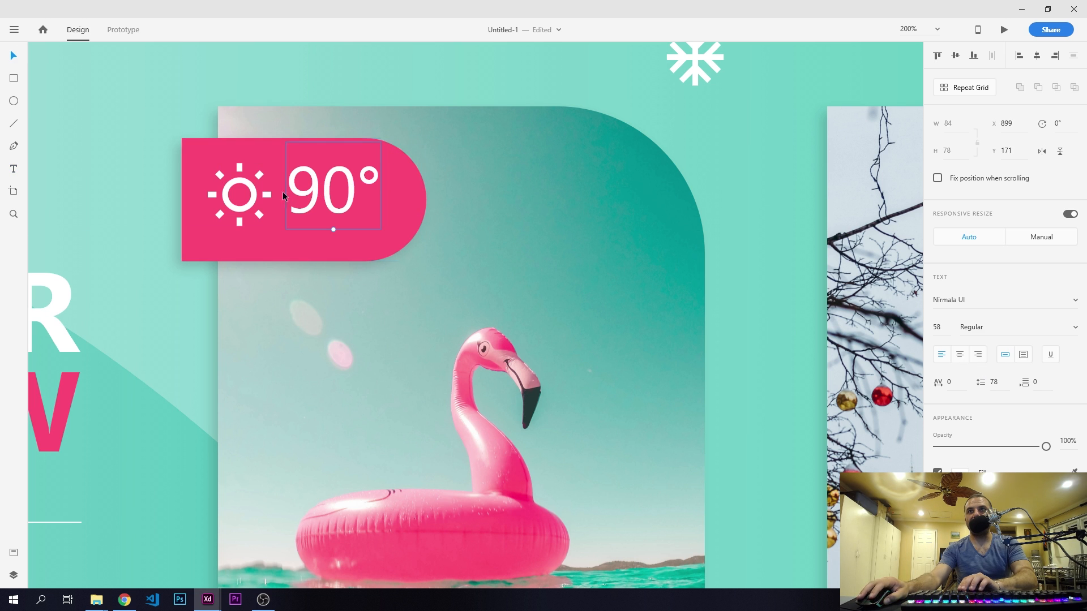
shift+click(254, 198)
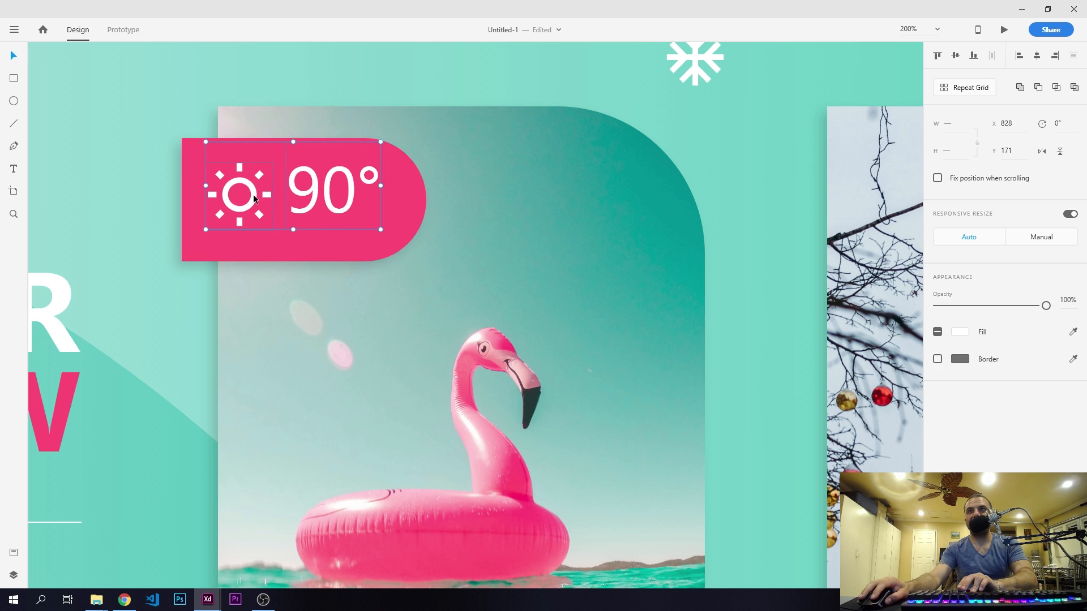
click(955, 55)
key(Escape)
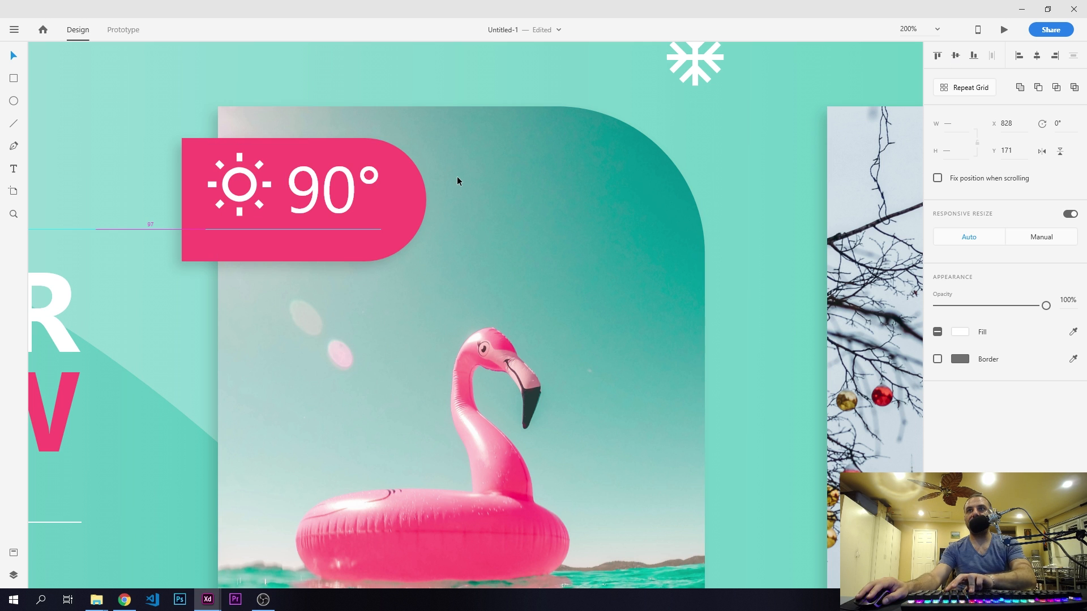
- Nudge the sun icon and the "90°" text together along the pink tag to X 825
key(Left)
key(Left)
key(Left)
key(Left)
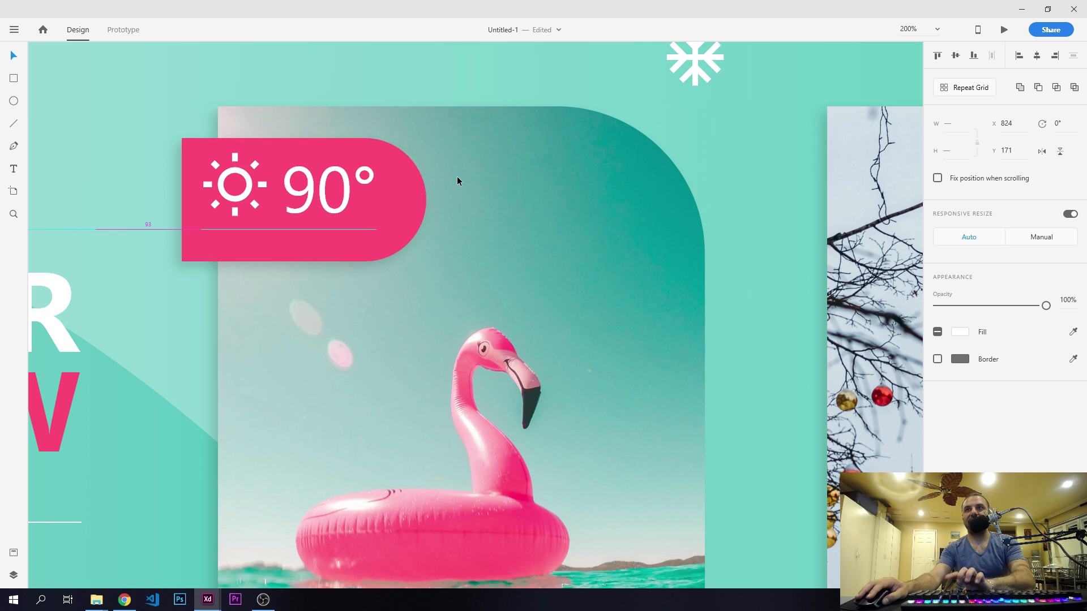
key(Right)
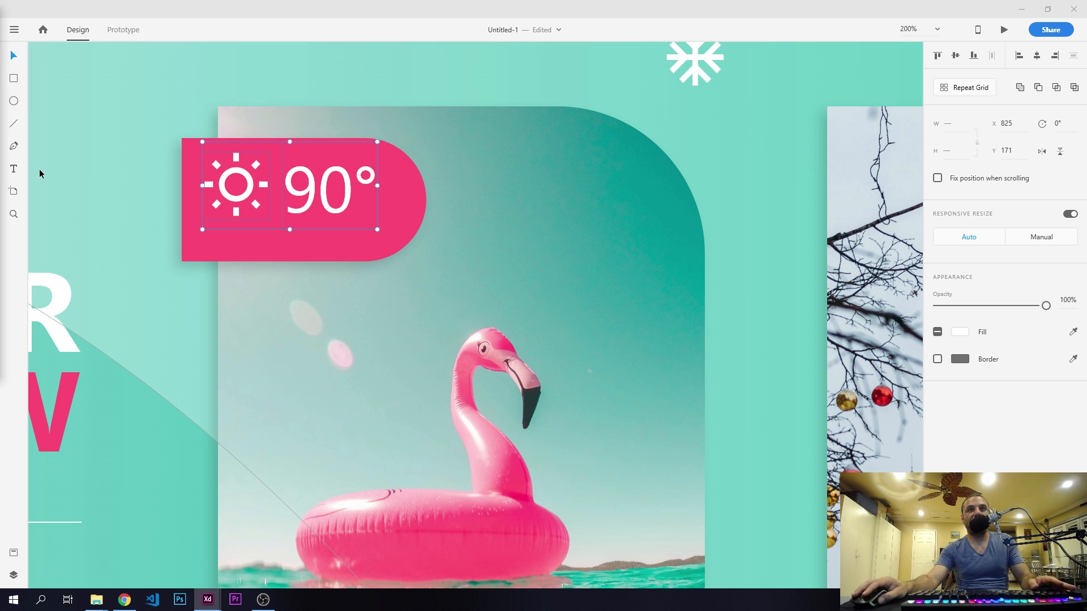
- Add the text "SUNNY" at size 20 below the sun icon and temperature on the pink tag
click(14, 169)
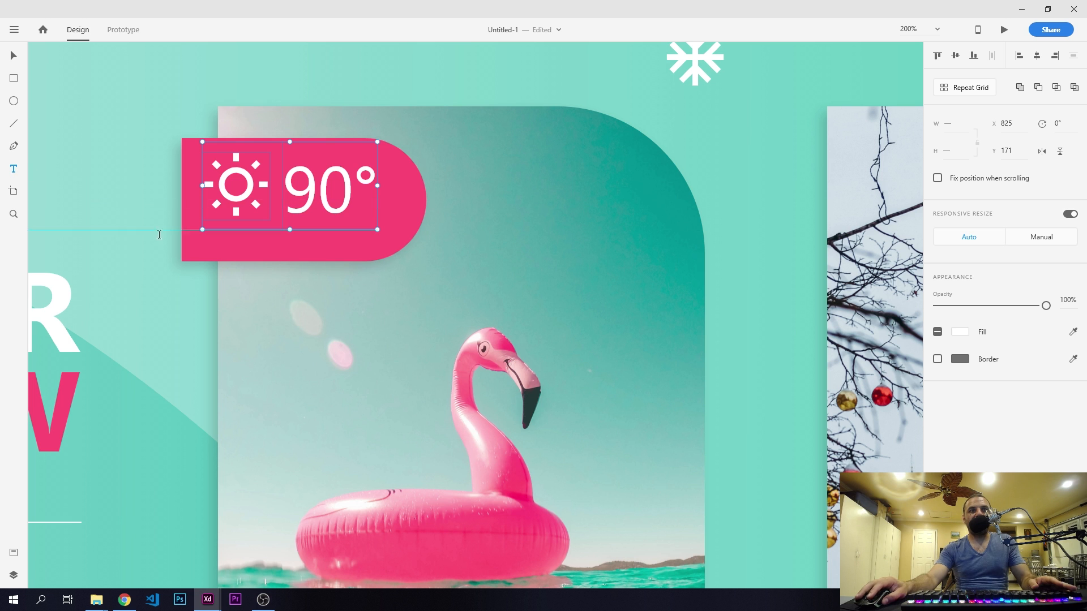
click(249, 249)
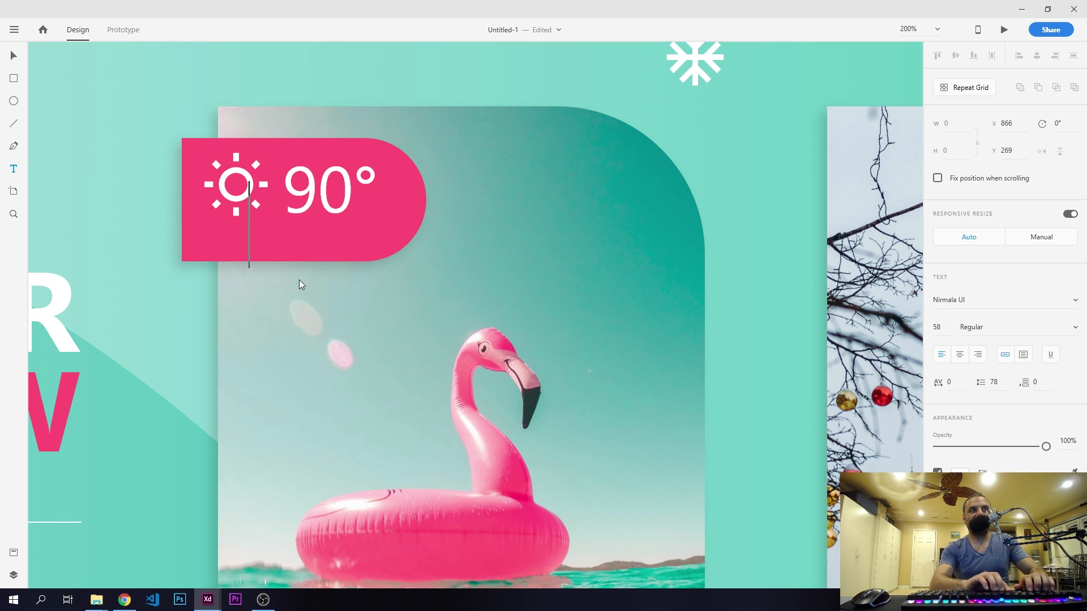
text(SUNNY)
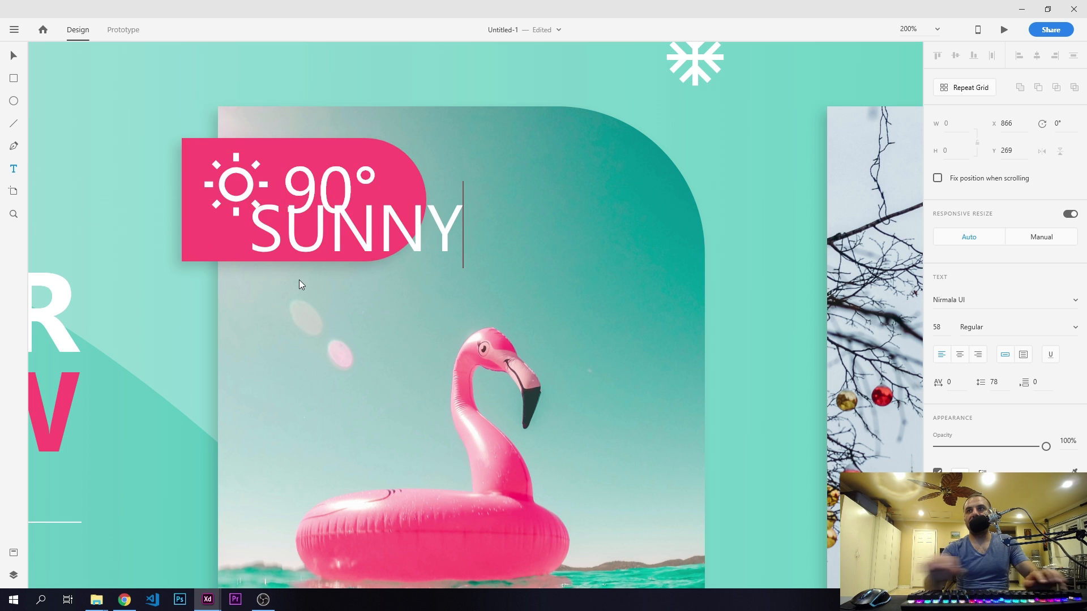
key(ctrl+a)
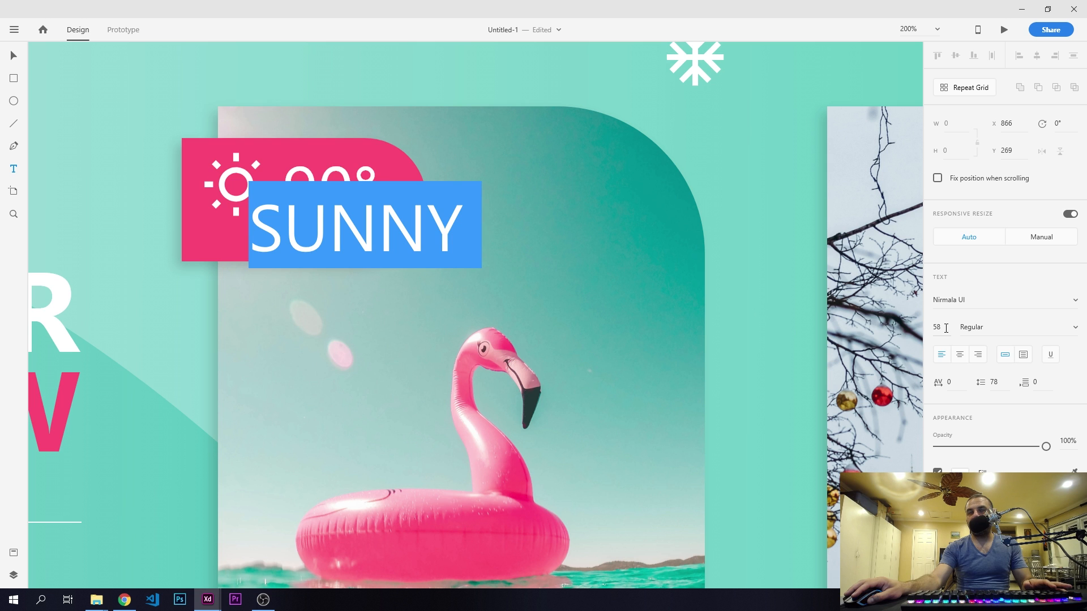
click(945, 329)
key(BackSpace)
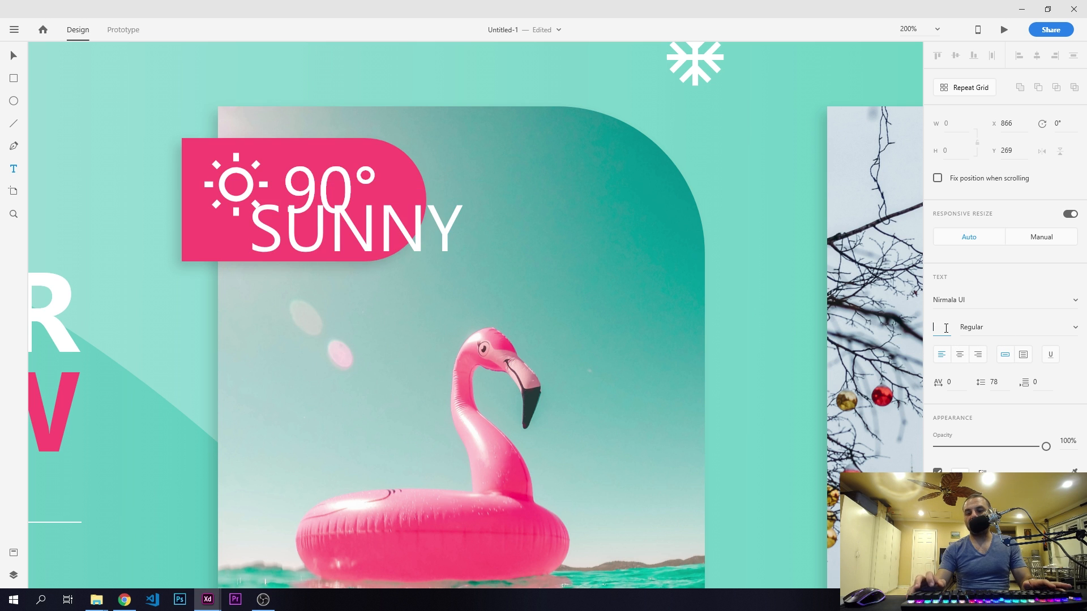
text(20)
key(Return)
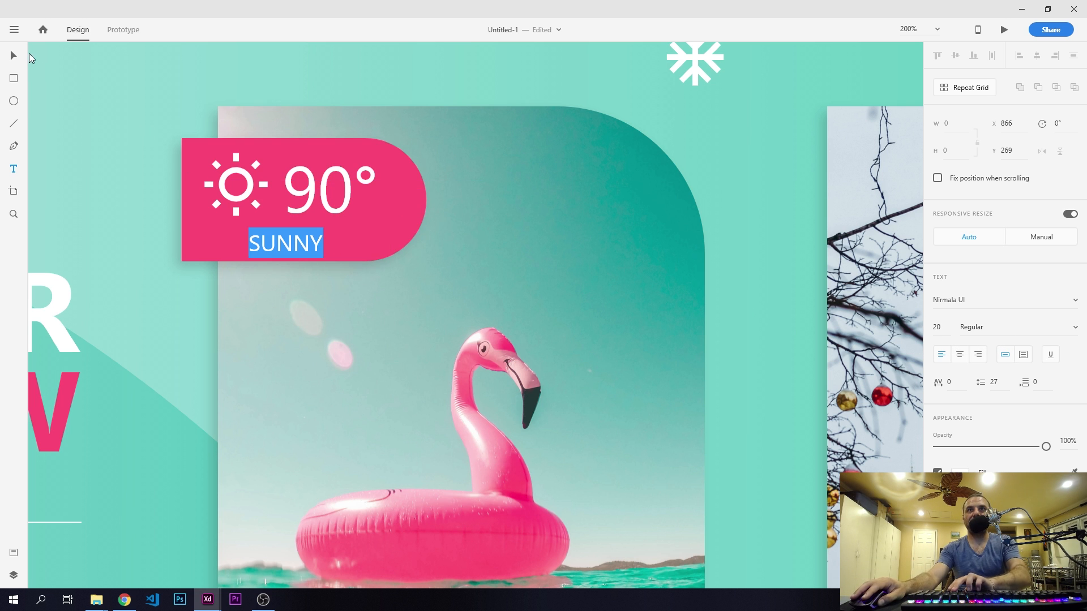
key(Escape)
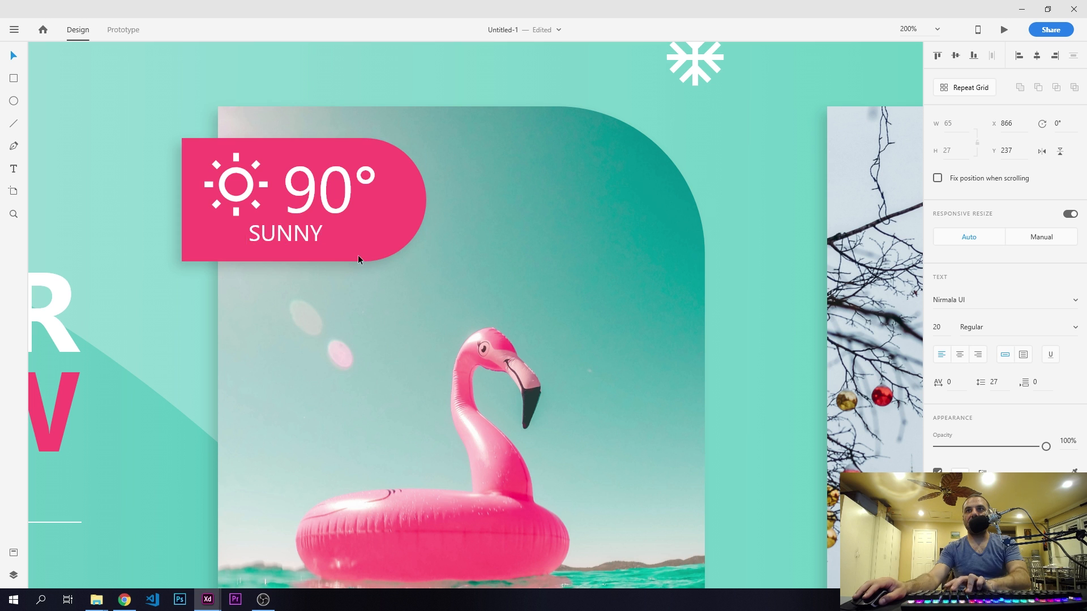
- Nudge the "SUNNY" text to about X 872, Y 240 on the pink tag
key(Right)
key(Right)
key(Right)
key(Right)
key(Right)
key(Right)
key(Down)
key(Down)
key(Down)
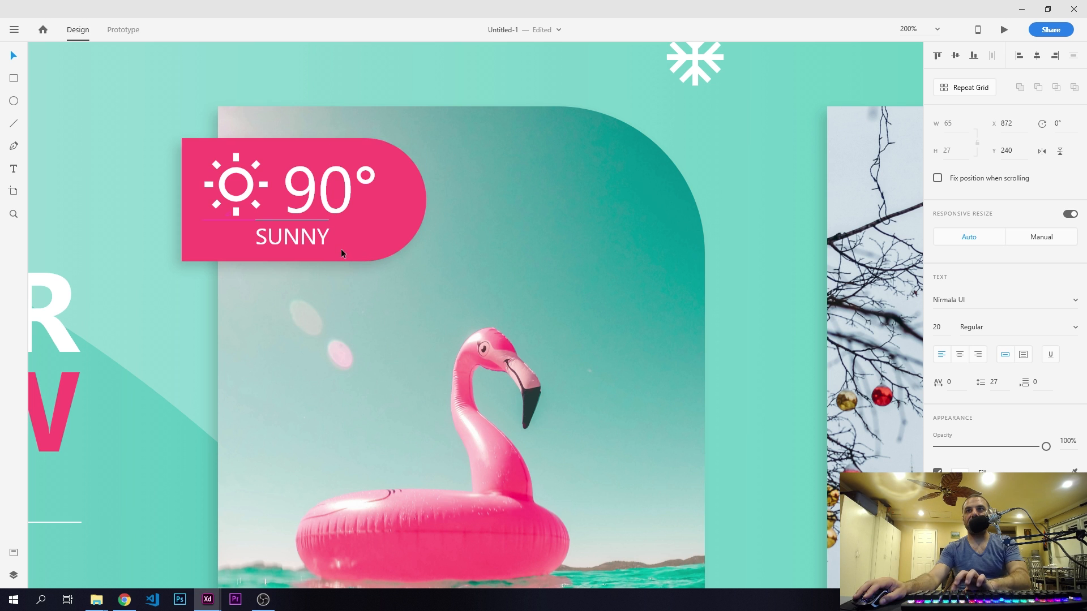
- Centre the "SUNNY" text horizontally on the pink tag, keeping its vertical position
shift+click(341, 249)
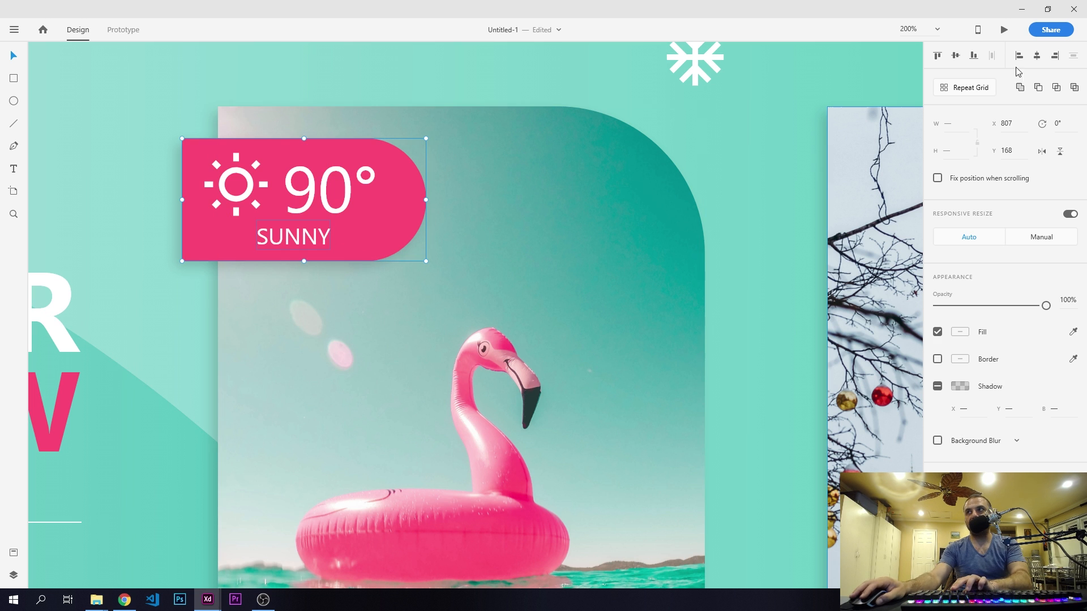
click(955, 56)
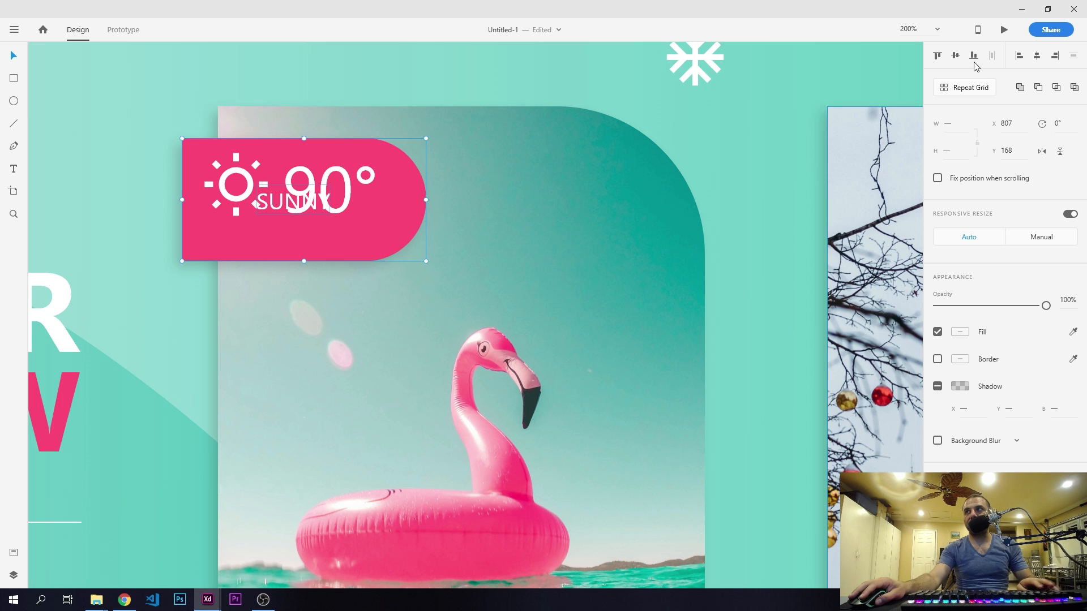
key(ctrl+z)
click(1037, 56)
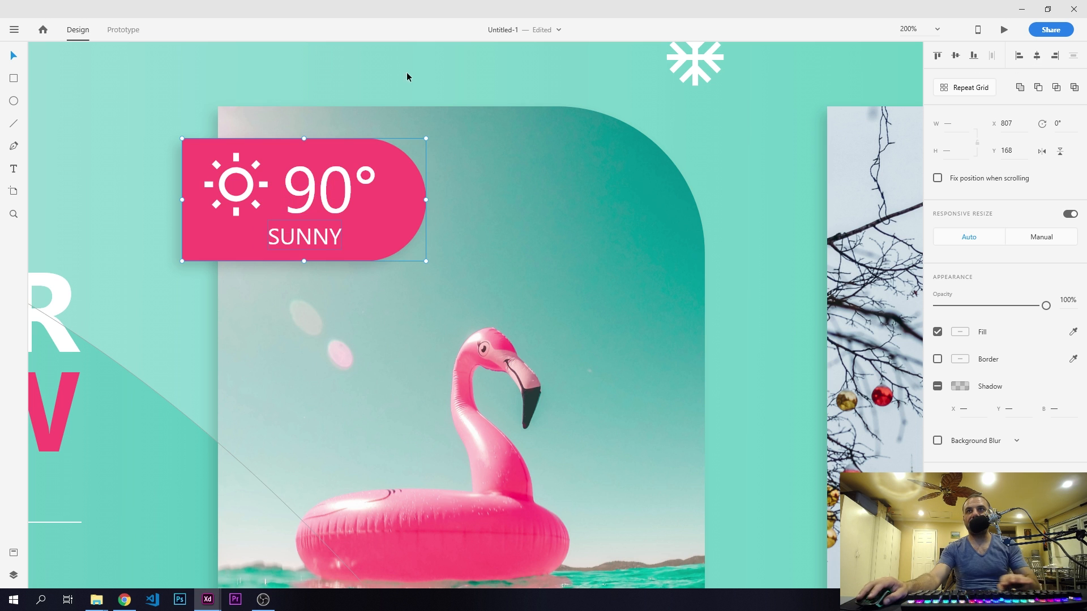
click(264, 60)
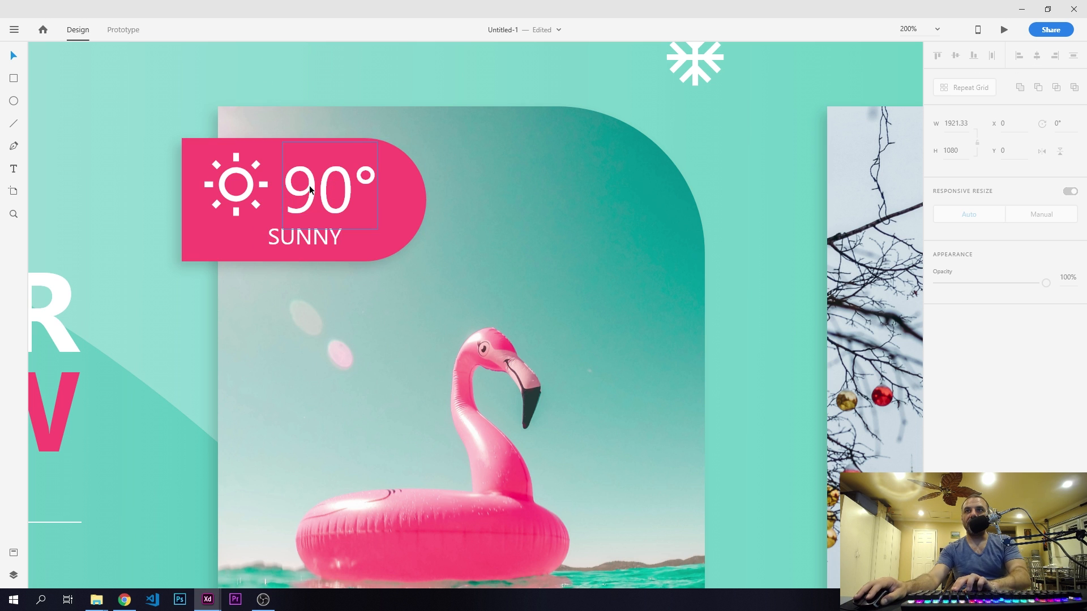
- Group the sun icon with the "90°" text
click(320, 176)
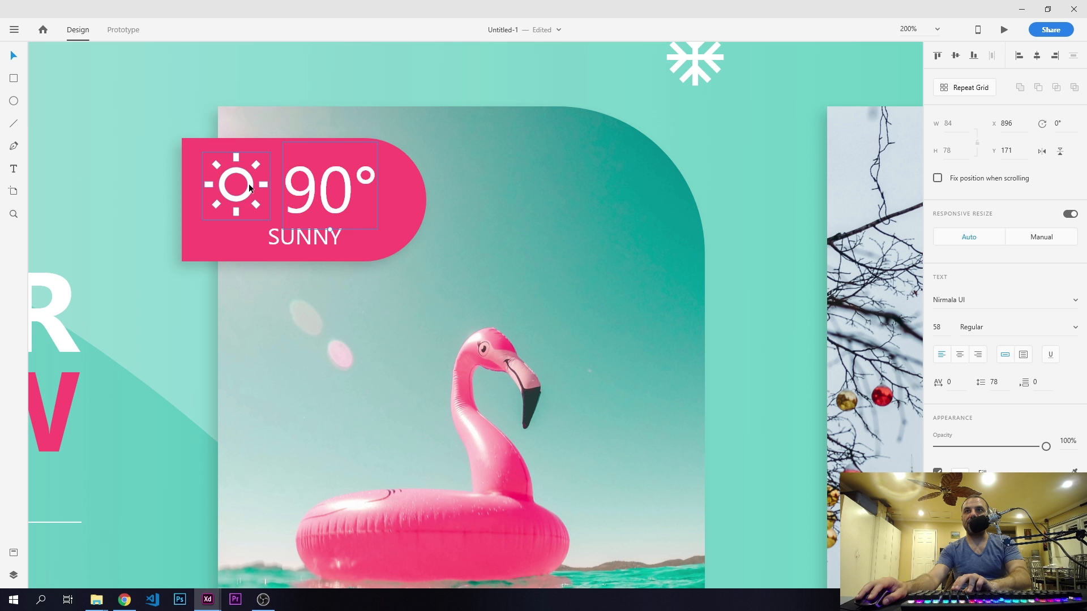
shift+click(249, 187)
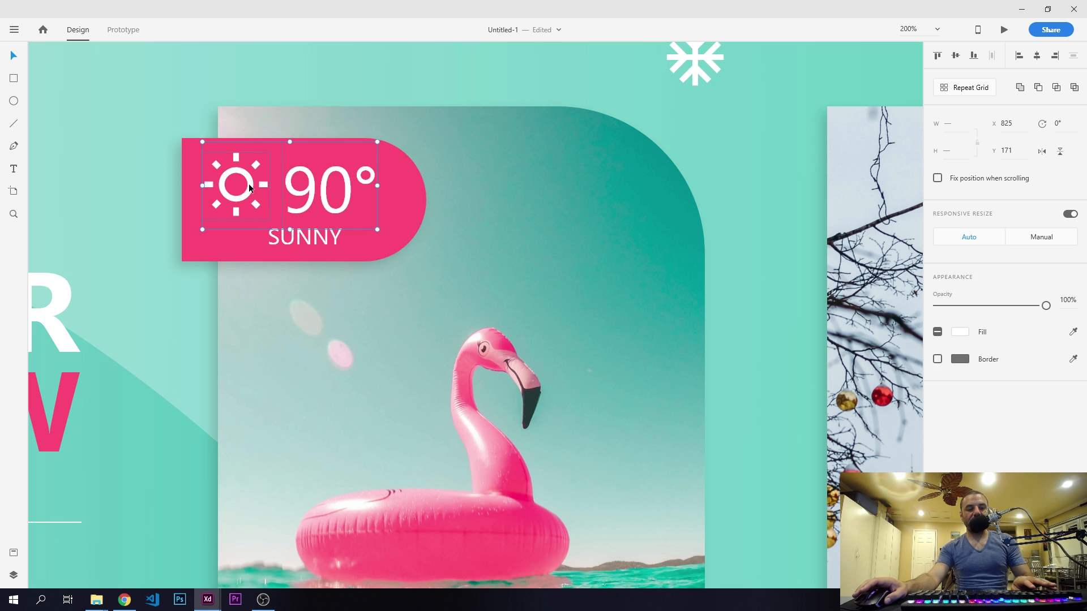
key(ctrl+g)
- Centre the sun-and-temperature group horizontally on the pink tag, keeping its vertical position
shift+click(406, 193)
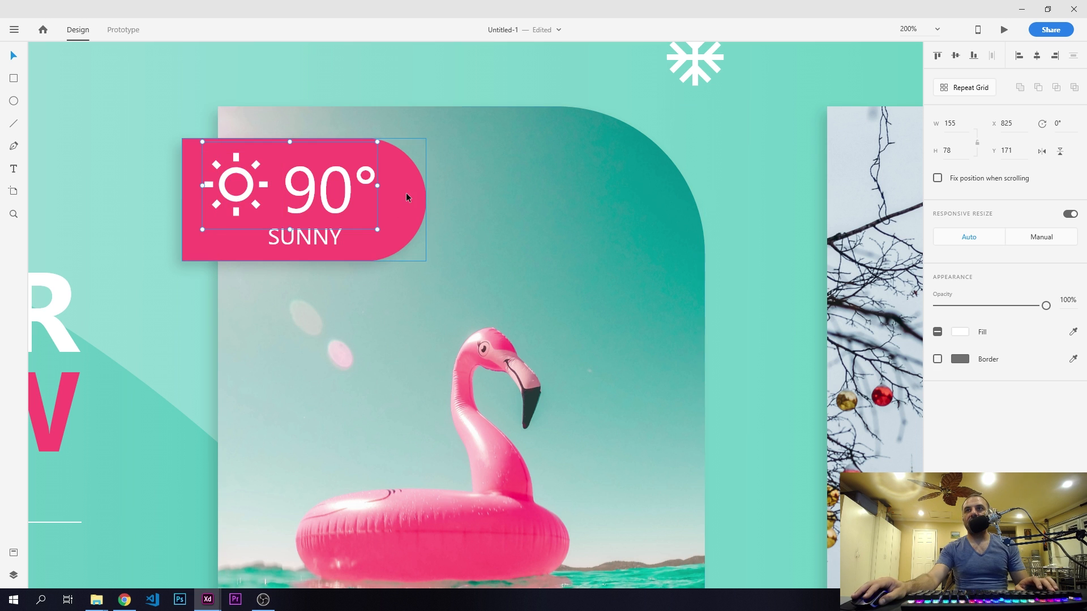
click(956, 56)
key(ctrl+z)
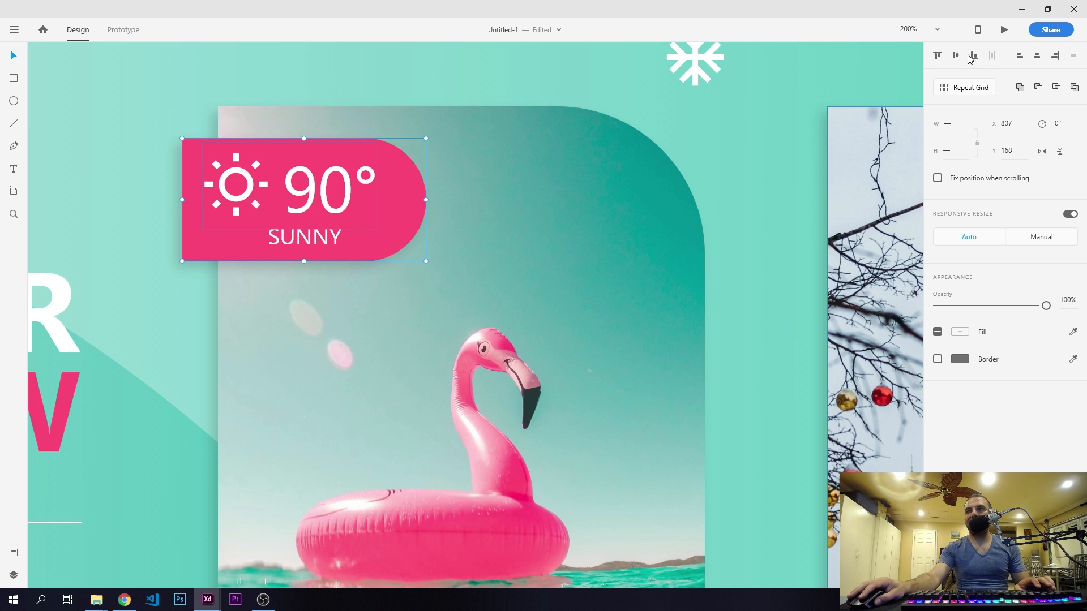
click(1036, 56)
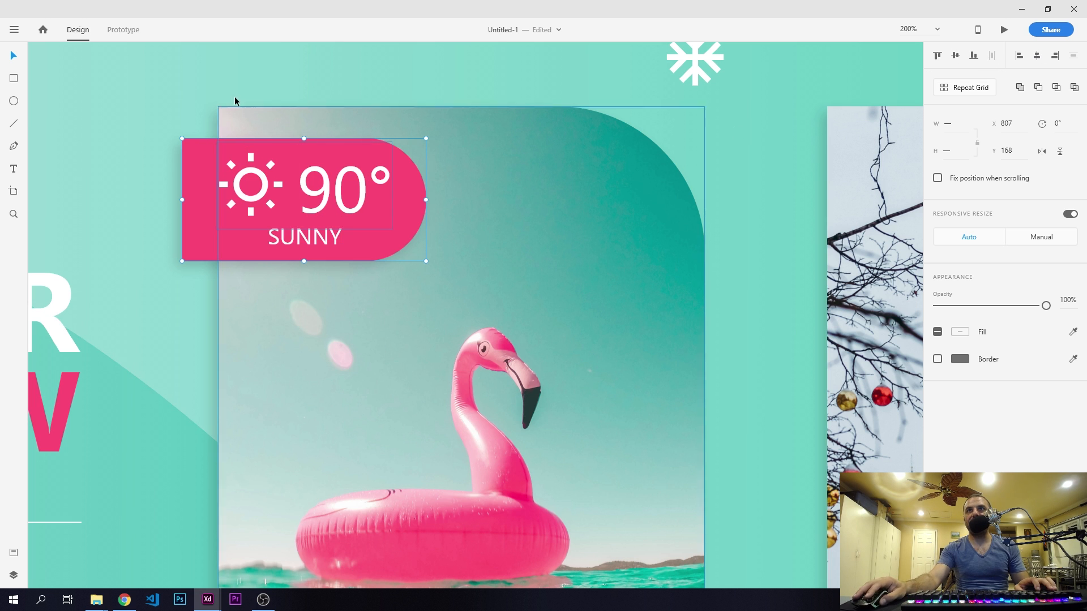
click(199, 67)
- Group the sun-and-temperature group with the "SUNNY" text
double_click(322, 192)
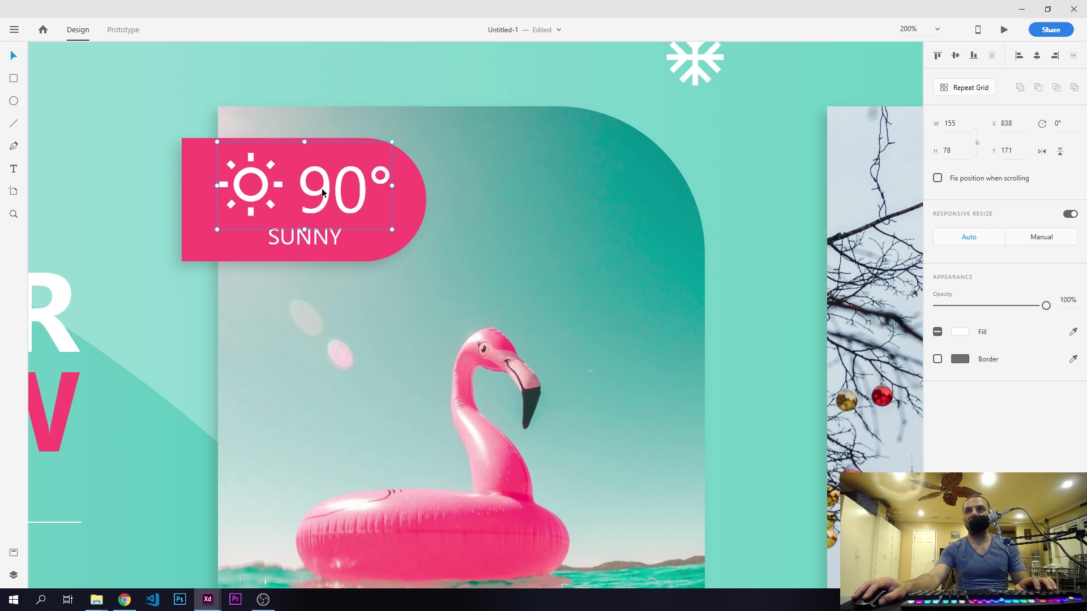
shift+click(319, 237)
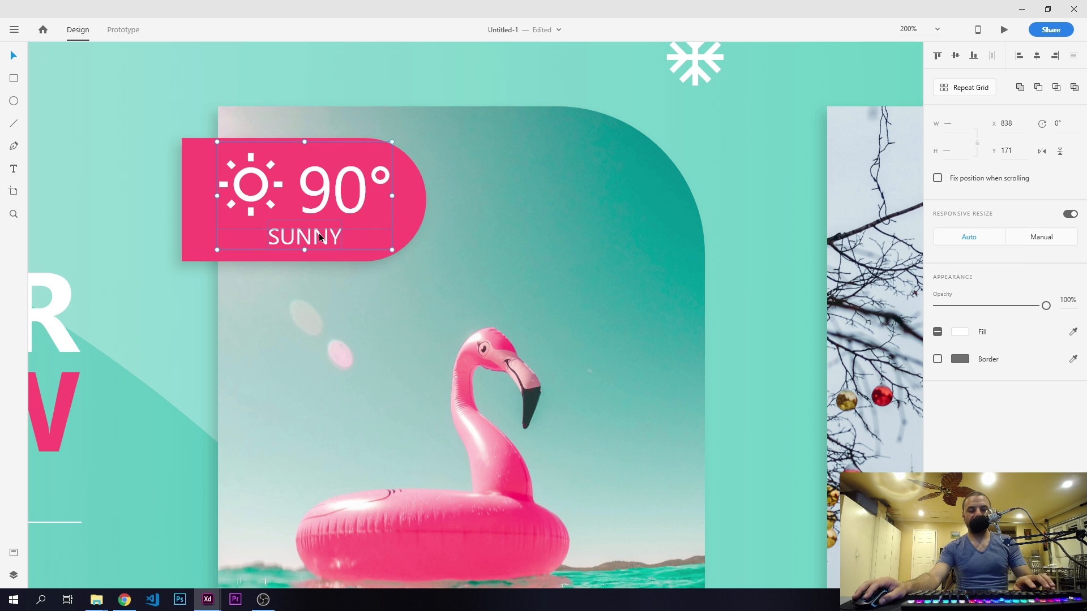
key(ctrl+g)
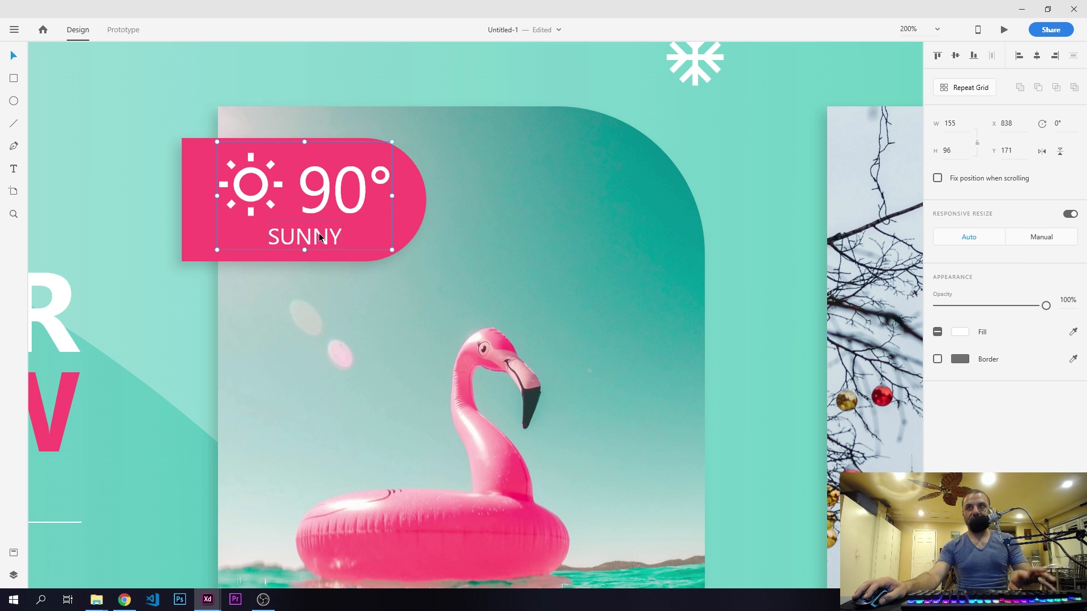
- Centre the sun, "90°" and "SUNNY" group vertically on the Los Angeles card's pink tag
shift+click(199, 194)
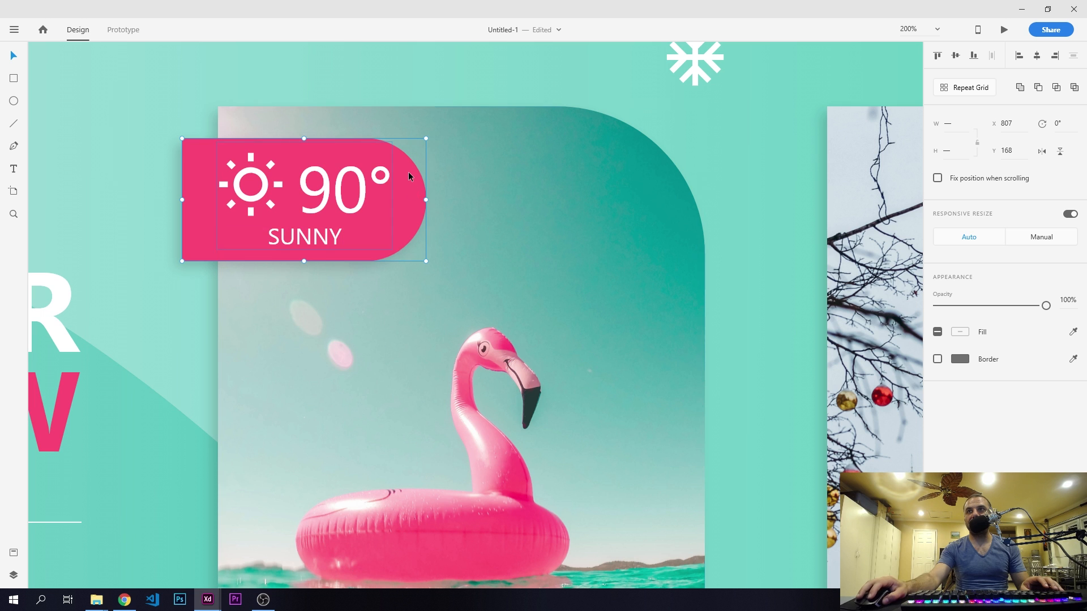
click(955, 55)
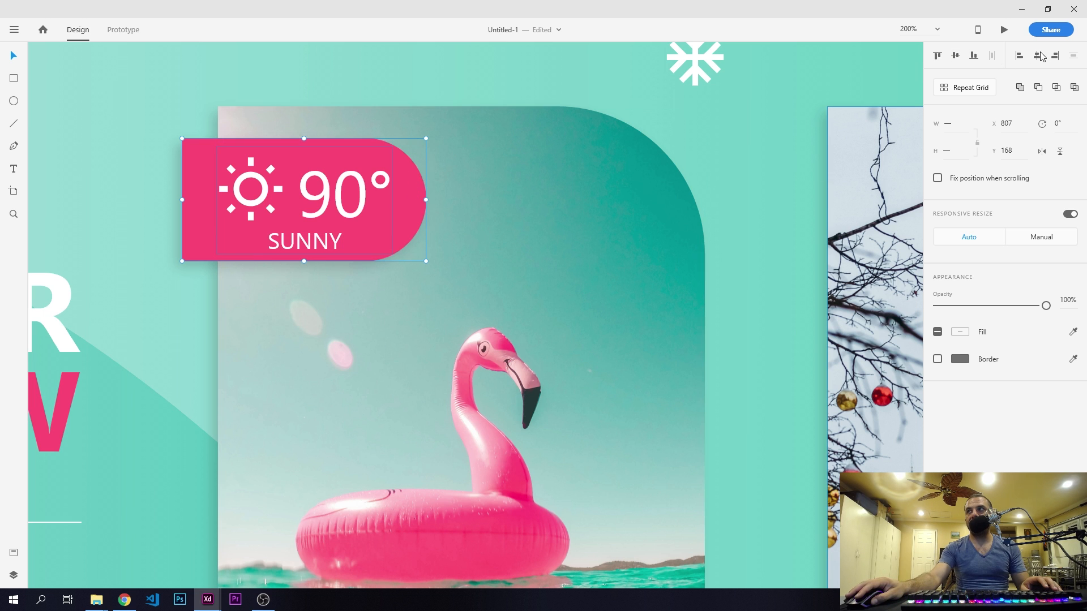
click(352, 67)
- Duplicate the Los Angeles pink tag with its contents onto the Moscow photo's upper-left edge at X 1355, Y 168
drag(566, 268, 497, 239)
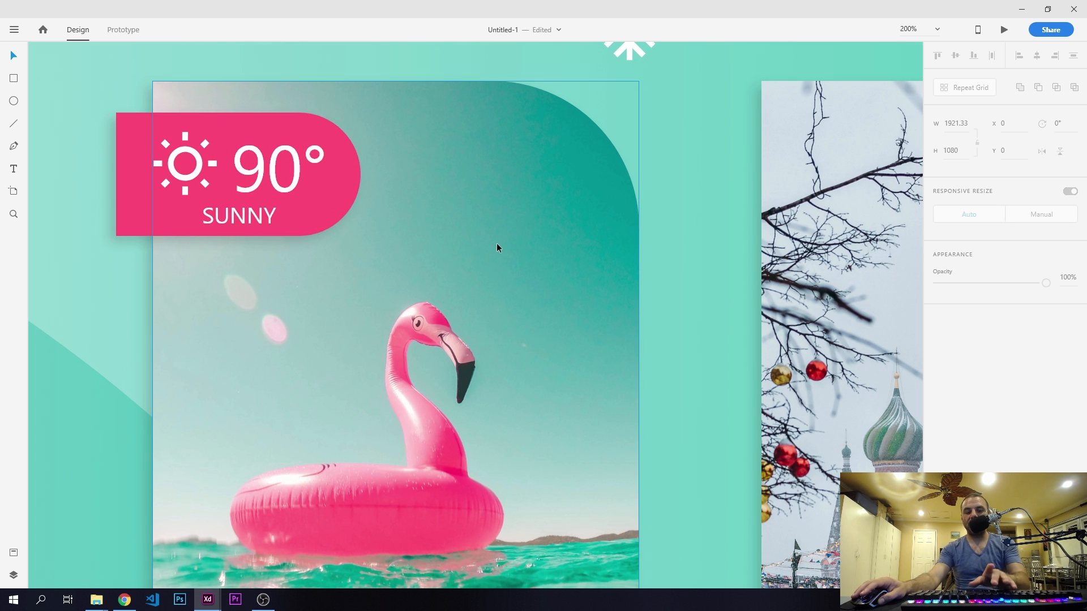
scroll(424, 236, down, 5)
key(ctrl+minus)
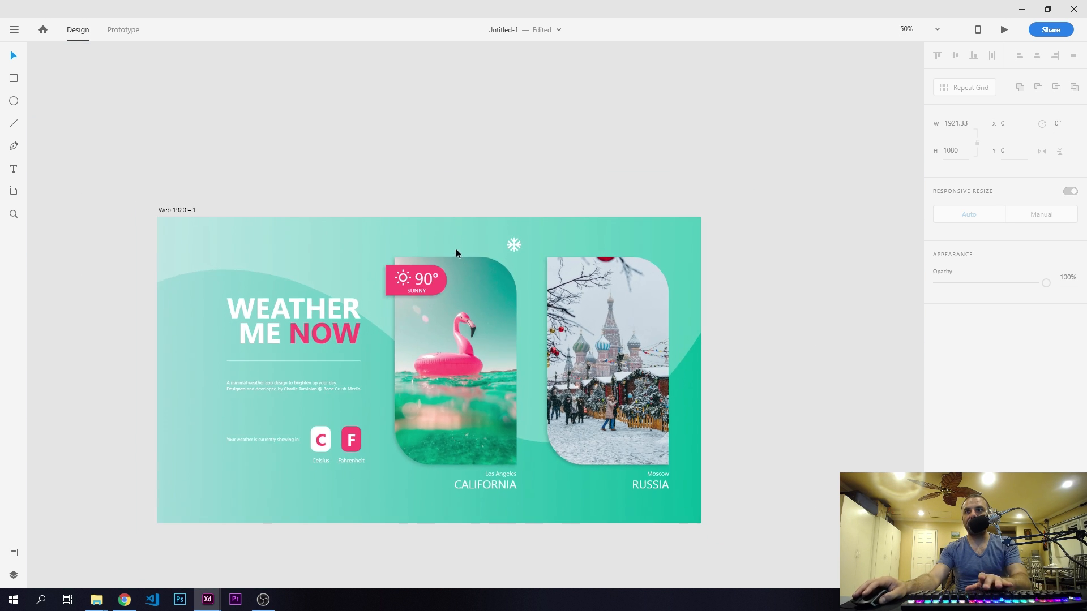
key(ctrl+plus)
drag(477, 321, 530, 239)
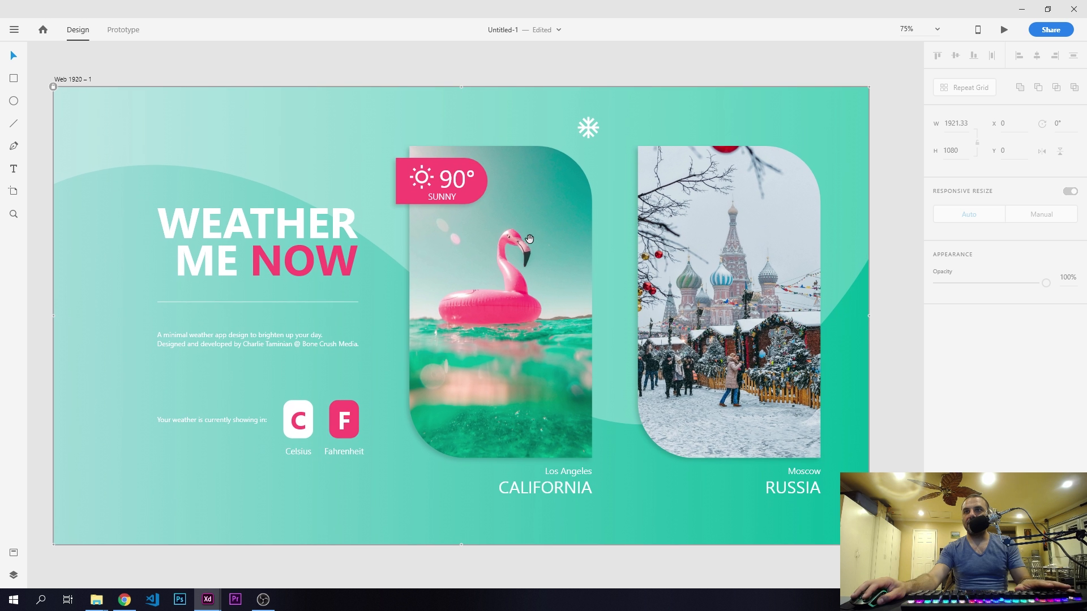
click(275, 68)
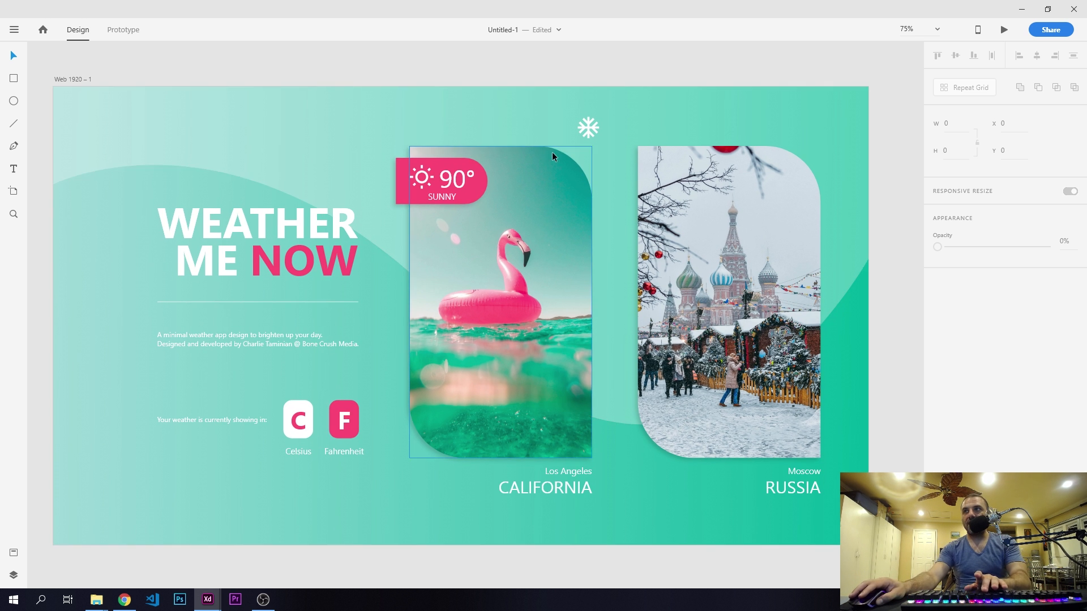
scroll(555, 152, up, 5)
drag(665, 138, 428, 347)
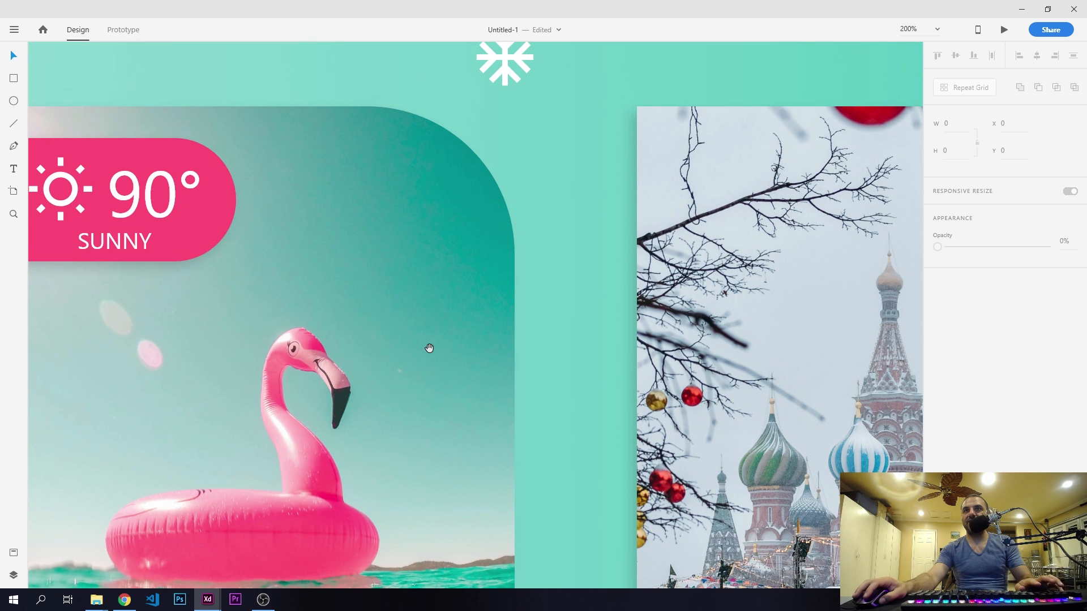
drag(195, 212, 722, 201)
key(ctrl+z)
shift+click(220, 205)
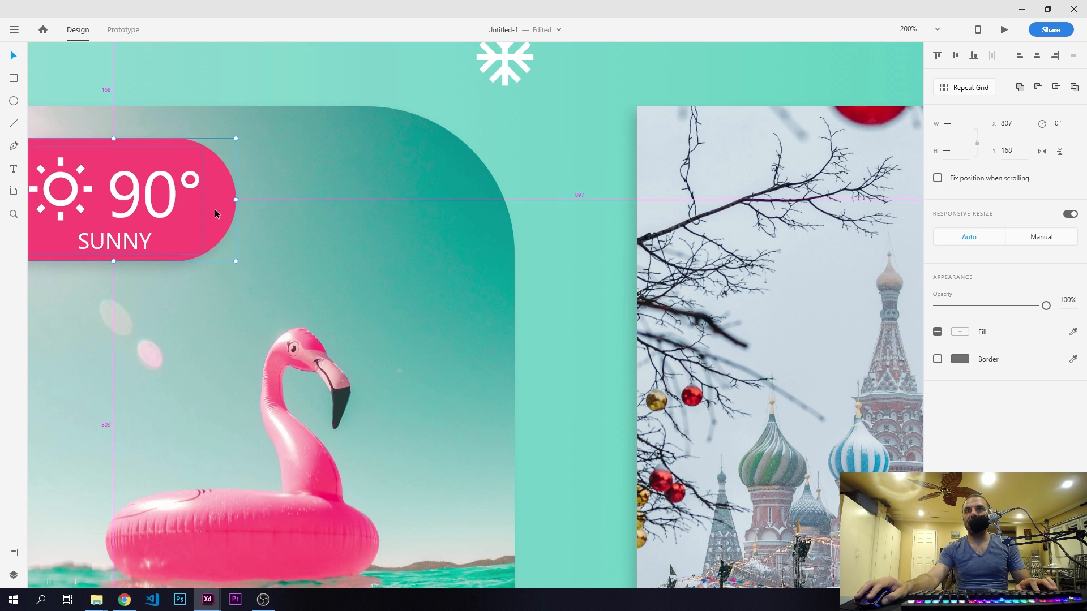
drag(215, 209, 834, 228)
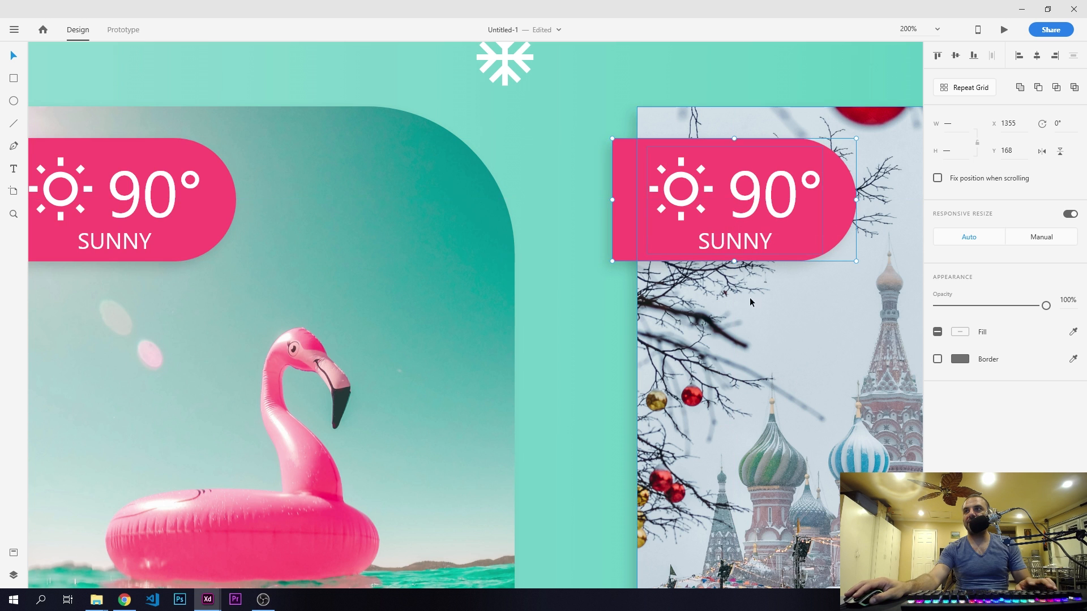
- Change the temperature on the Moscow photo's pink tag to "-5°"
drag(748, 323, 459, 380)
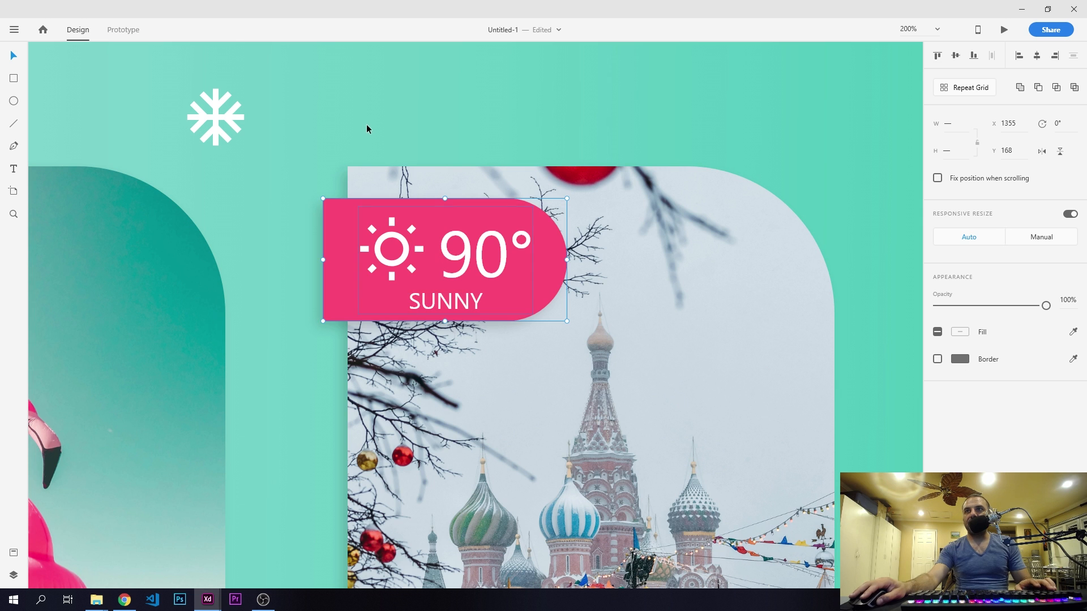
click(366, 124)
double_click(402, 251)
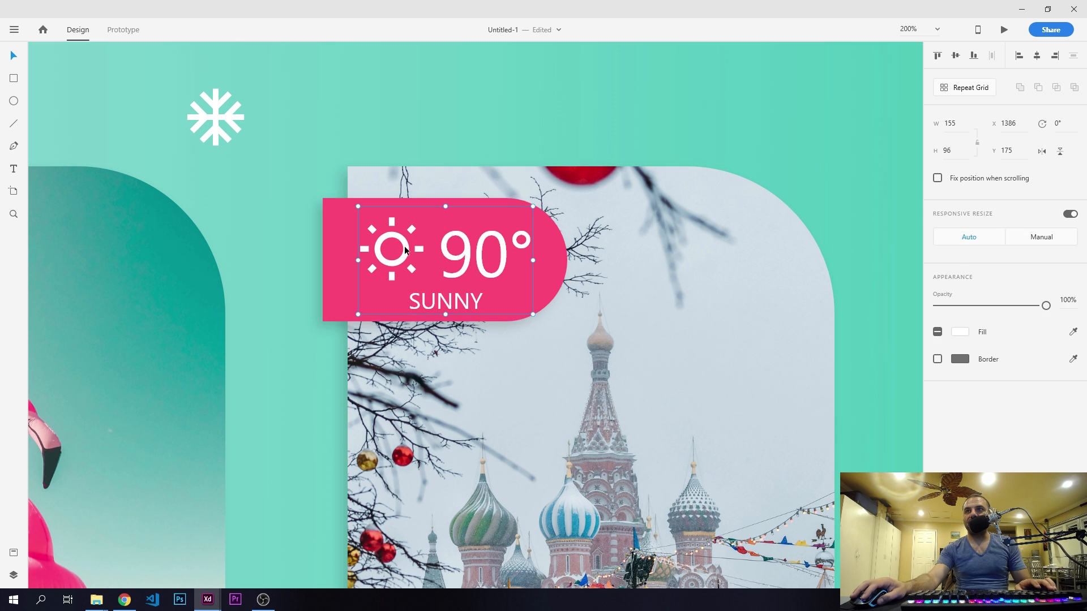
double_click(404, 251)
double_click(463, 252)
double_click(464, 252)
click(464, 252)
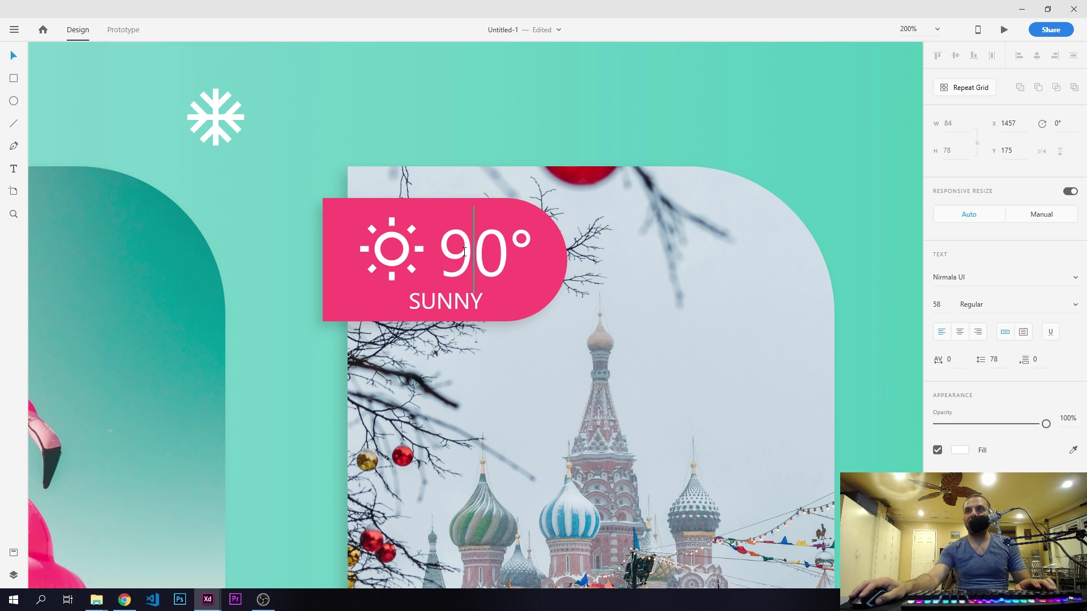
double_click(464, 252)
text(-5)
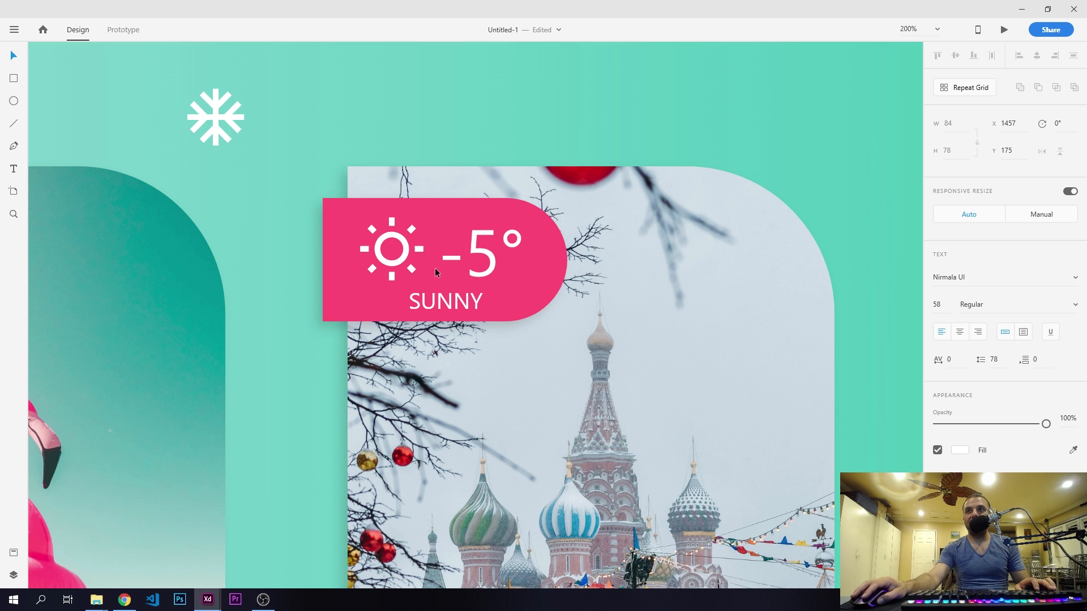
- Change the condition text on the Moscow tag to "SNOWY"
double_click(437, 301)
double_click(445, 302)
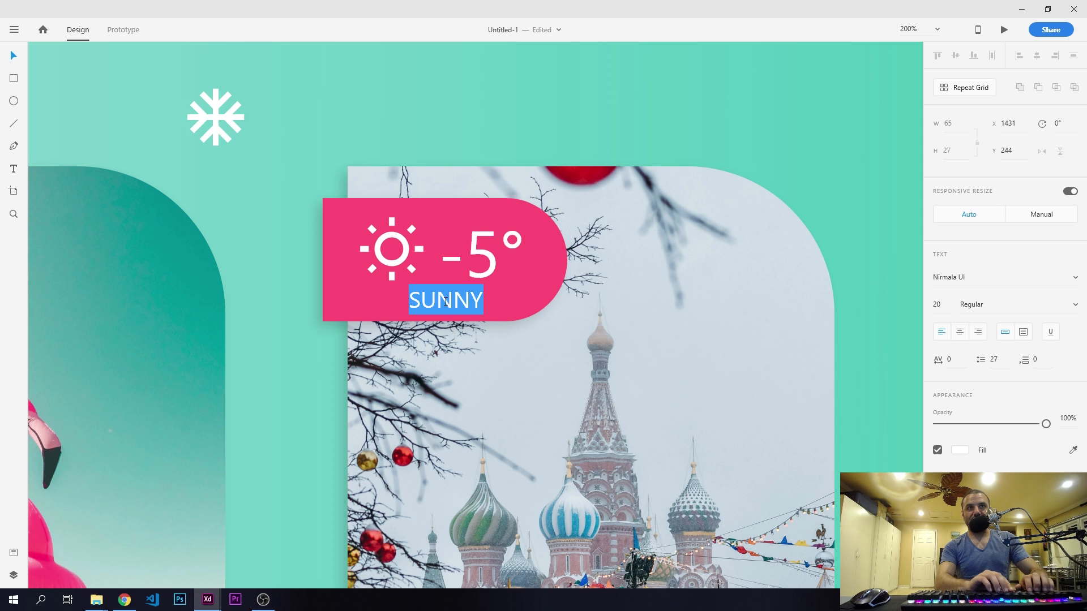
text(SNOWY)
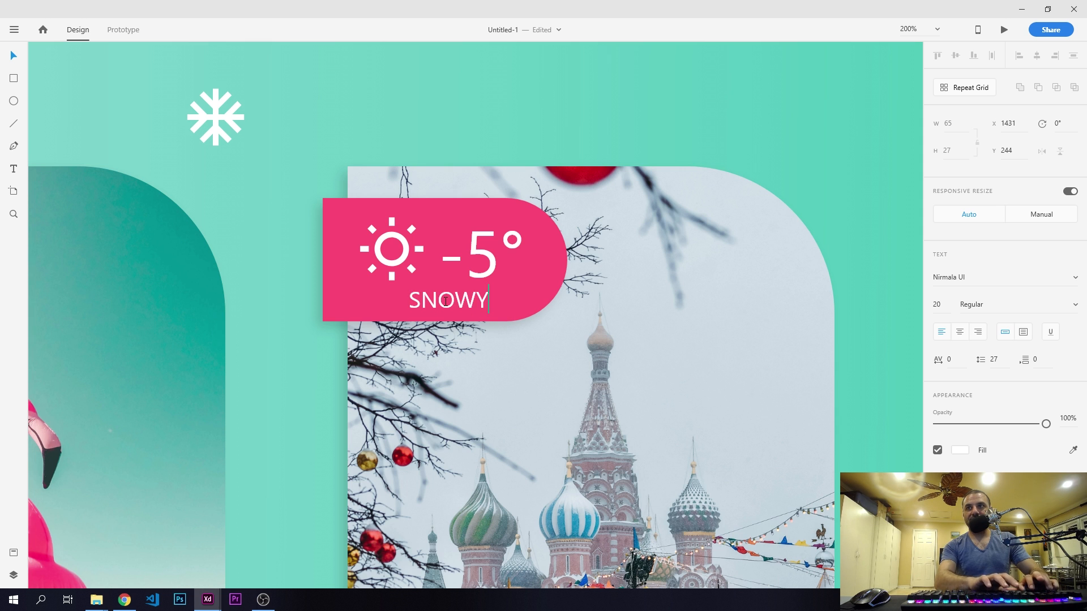
click(13, 55)
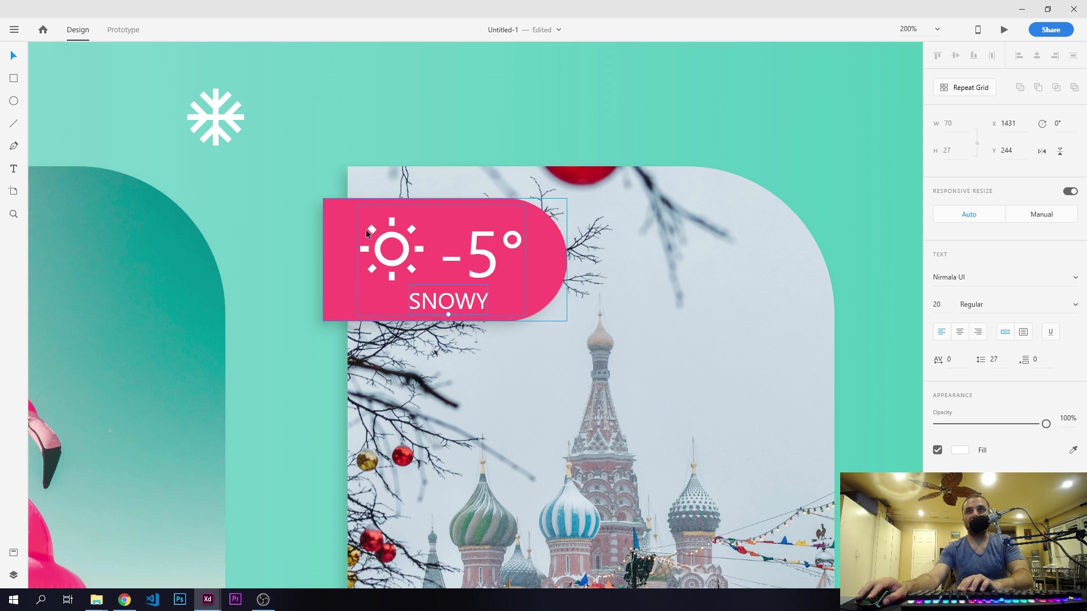
- Ungroup the Moscow tag's contents so the sun icon, "-5°" and "SNOWY" can be selected separately
click(399, 252)
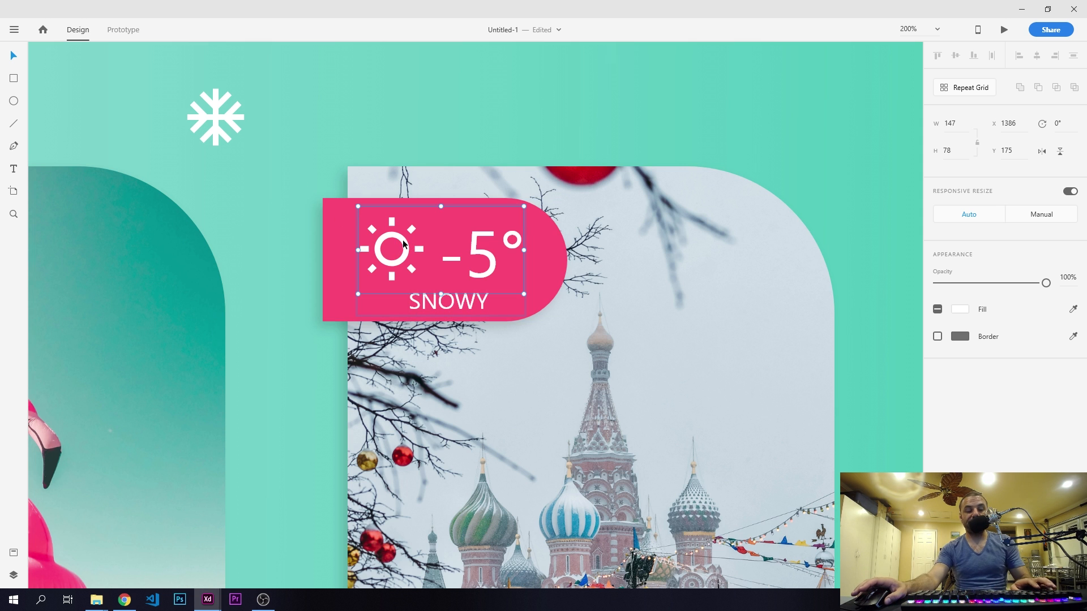
click(270, 182)
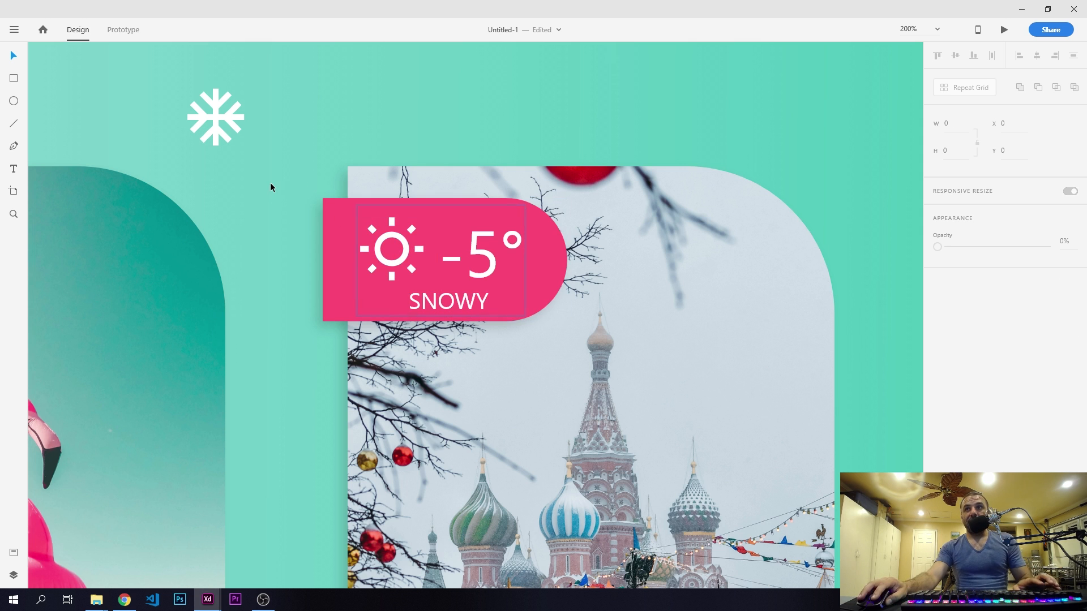
click(398, 243)
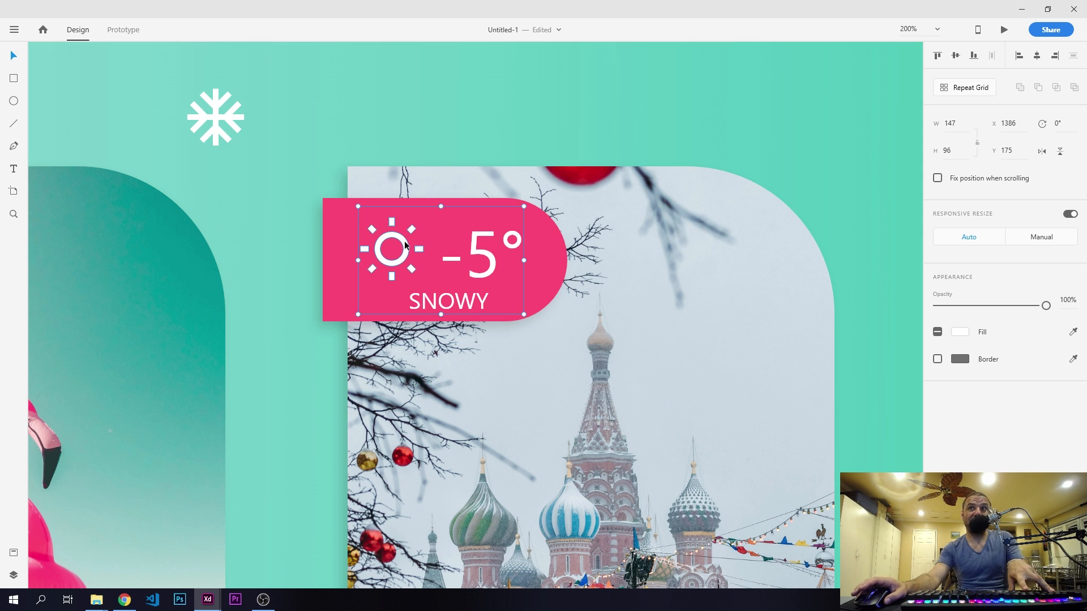
key(ctrl+shift+g)
click(274, 212)
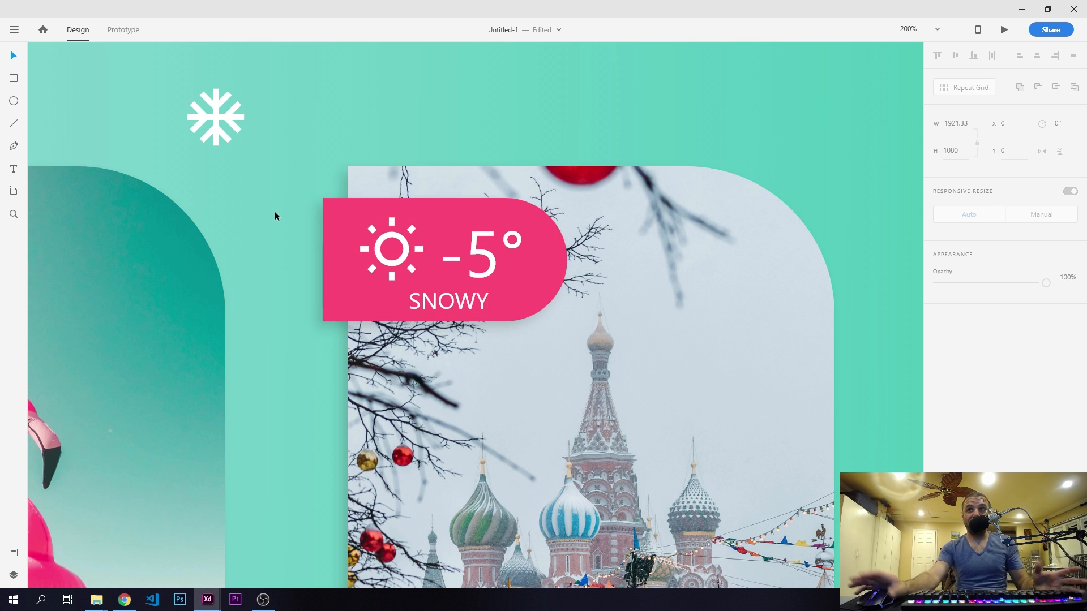
click(460, 246)
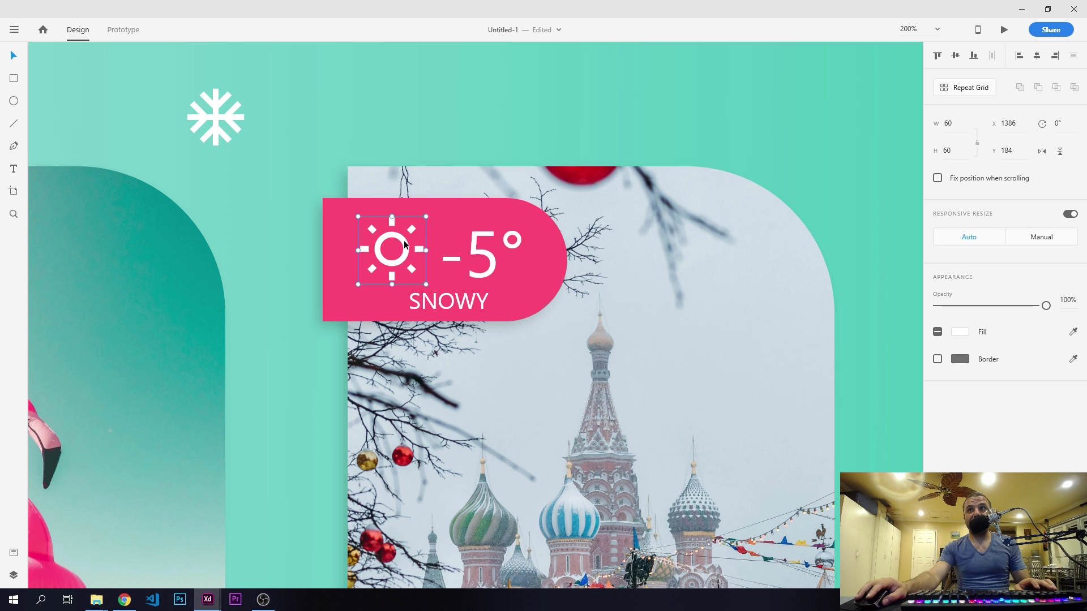
click(406, 243)
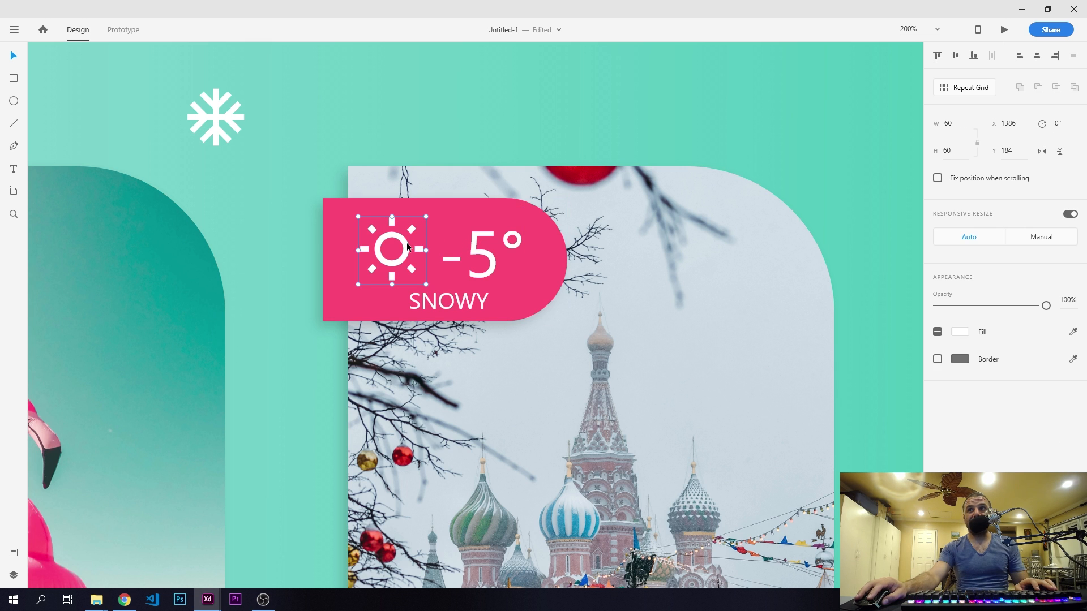
click(269, 227)
click(400, 238)
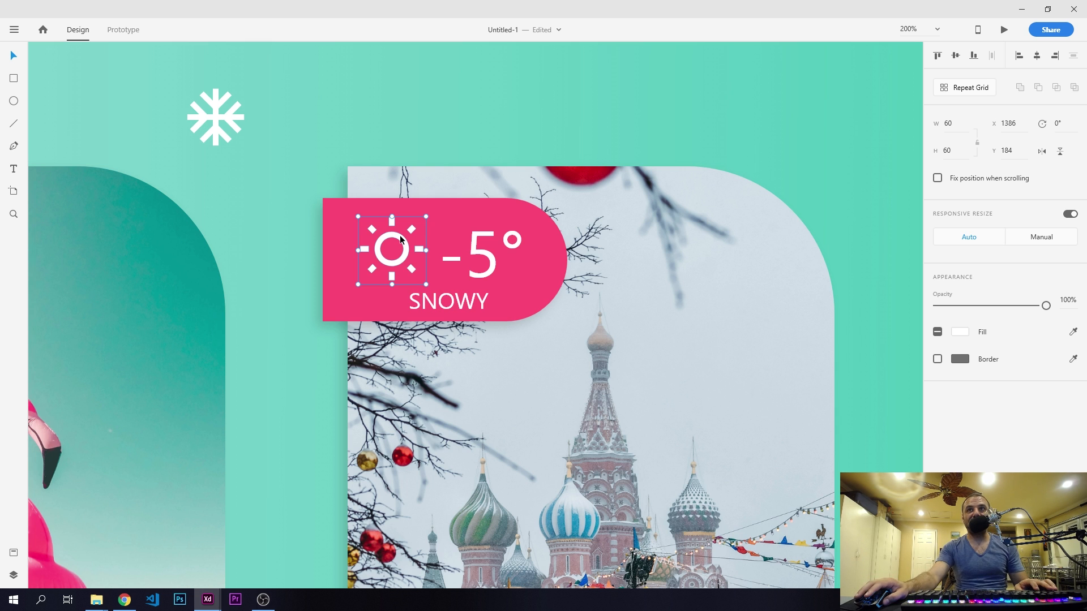
- Replace the sun icon on the Moscow tag with the white snowflake icon from above the cards
click(222, 136)
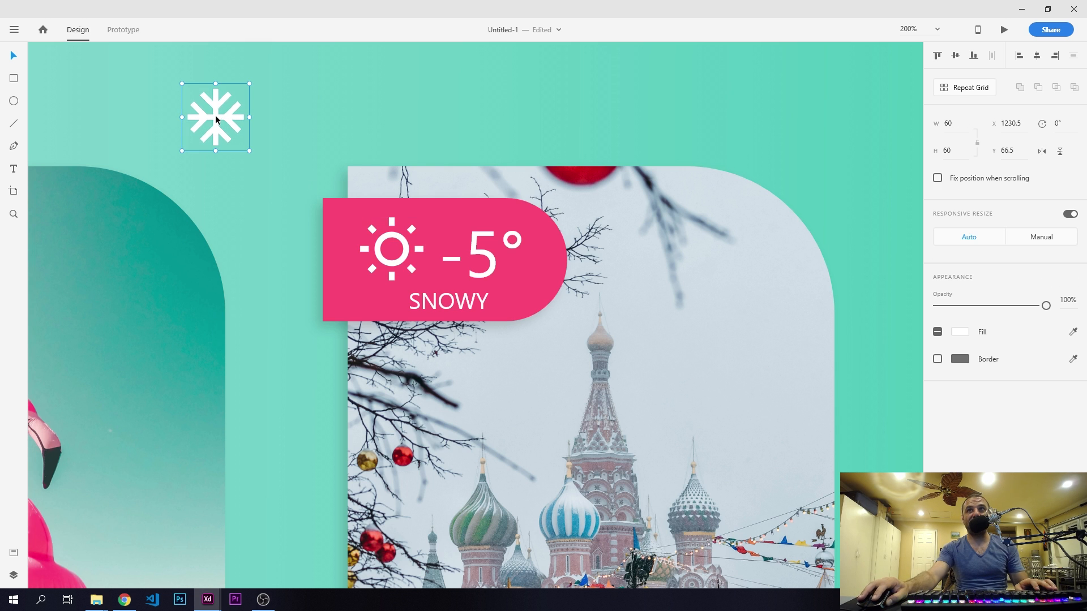
drag(222, 123, 391, 248)
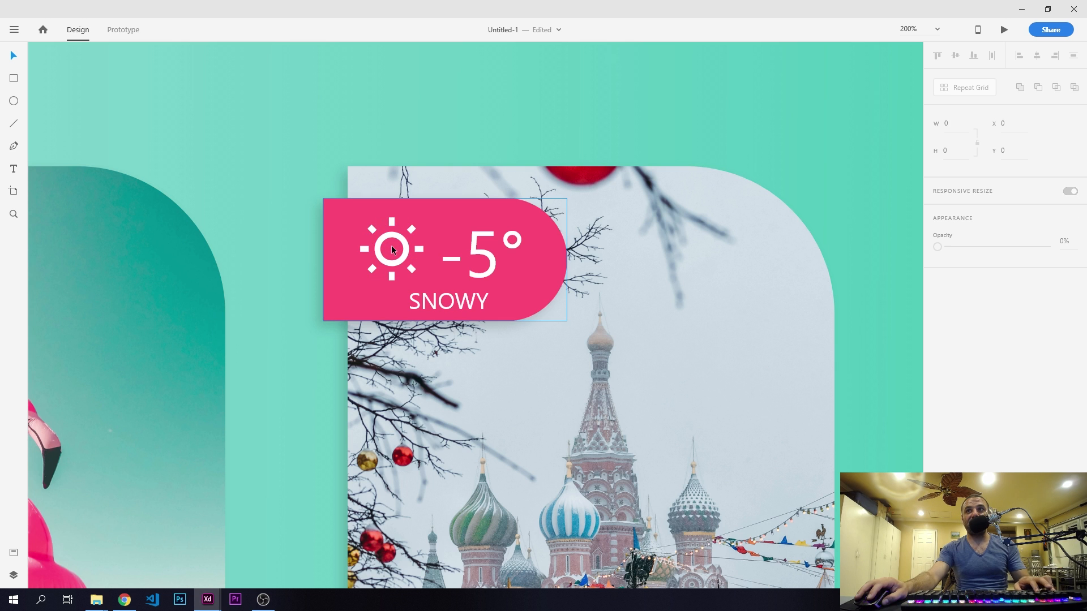
click(395, 238)
key(Delete)
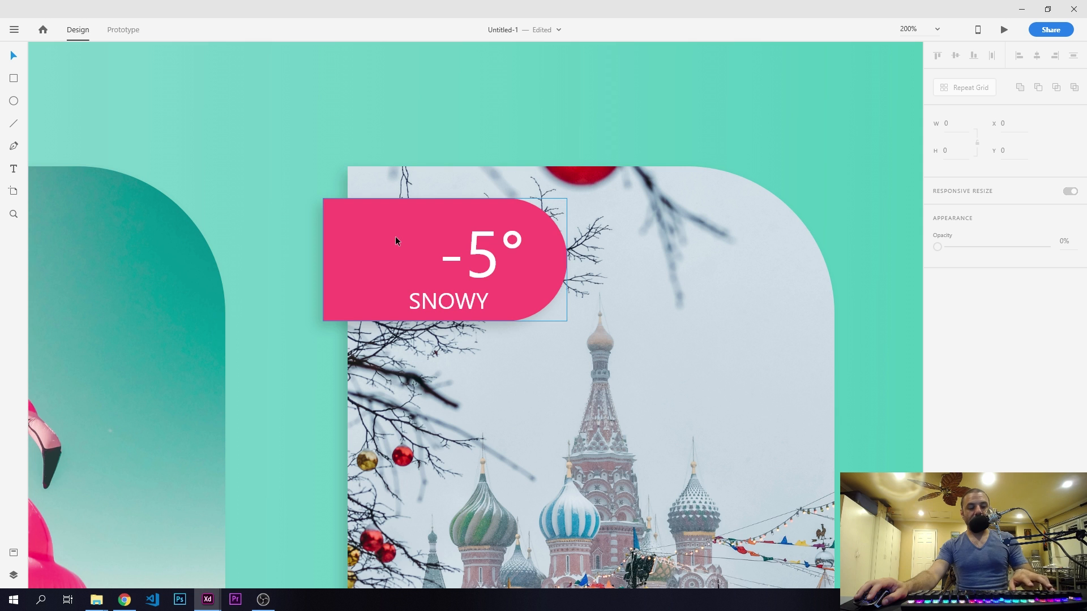
key(ctrl+v)
click(285, 202)
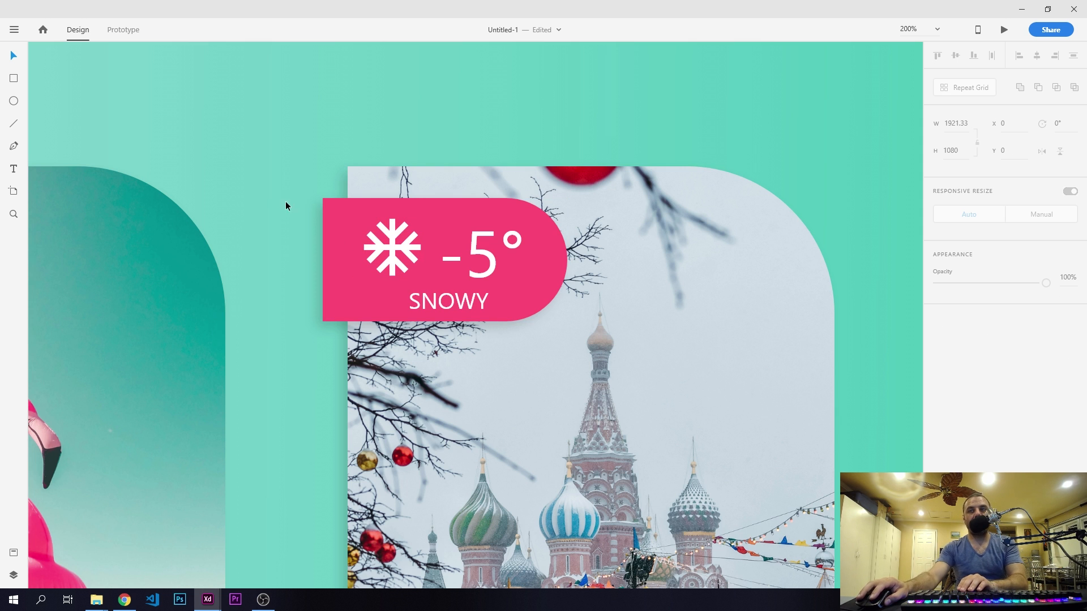
- Align the snowflake icon and the "-5°" text on their vertical centres and group them
click(393, 244)
shift+click(474, 251)
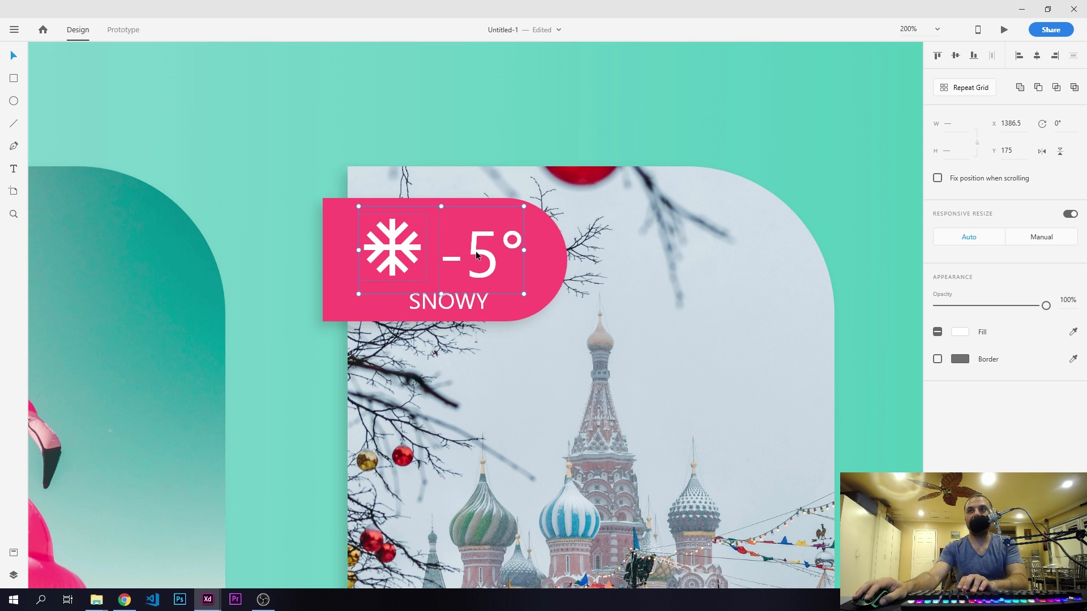
click(956, 55)
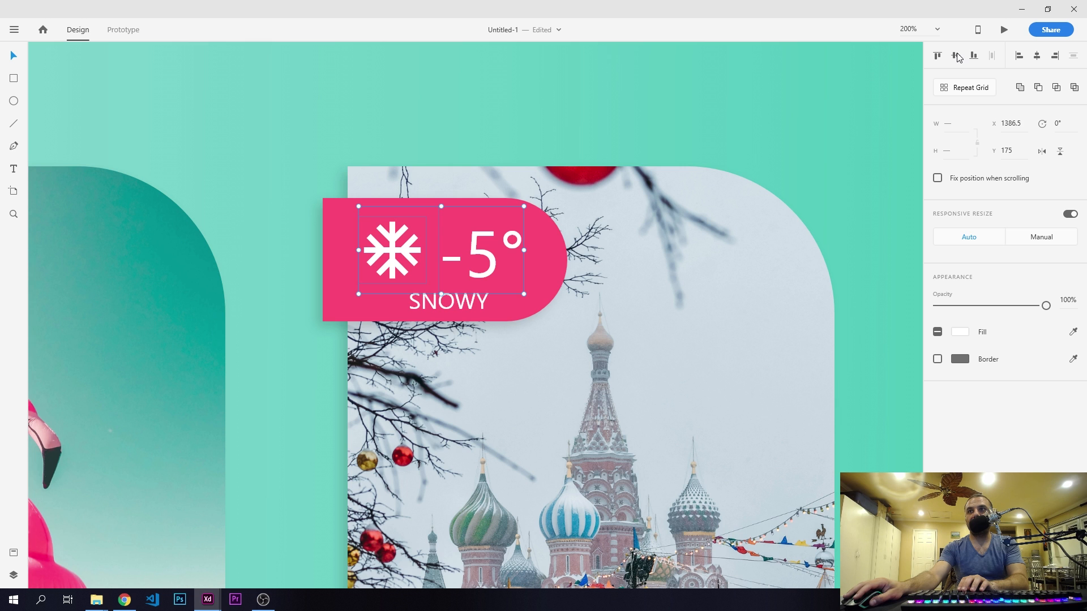
key(ctrl+g)
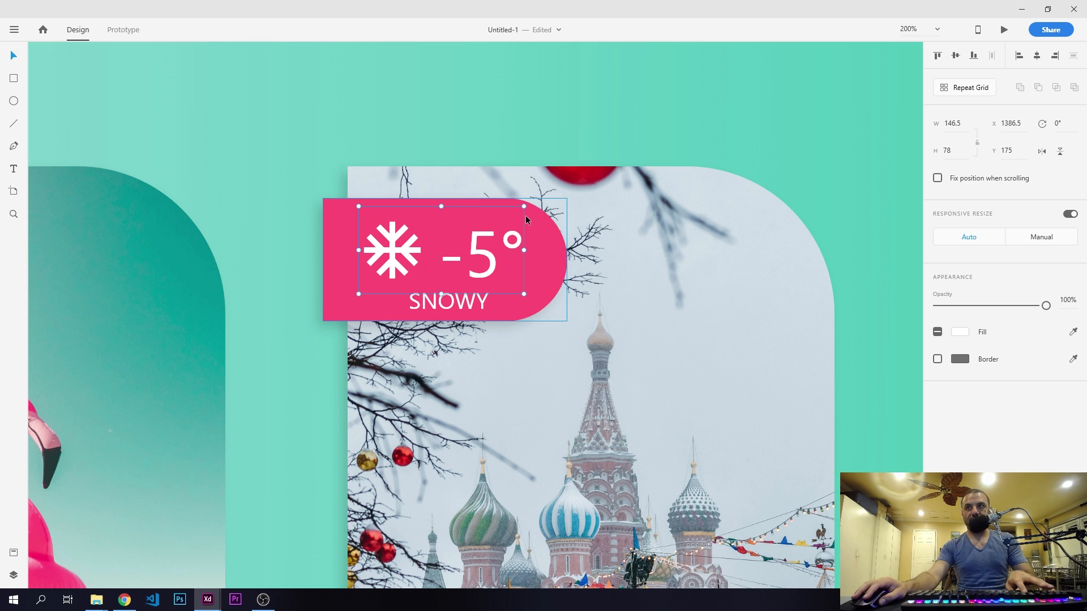
- Centre the "SNOWY" text horizontally on the Moscow card's pink tag, keeping its vertical position
click(453, 303)
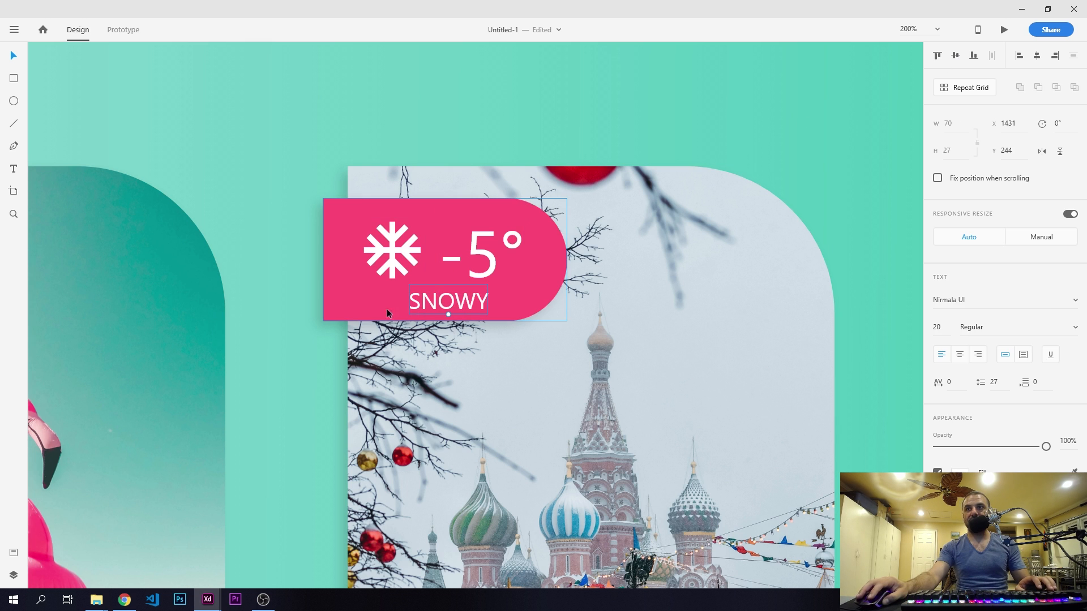
shift+click(335, 312)
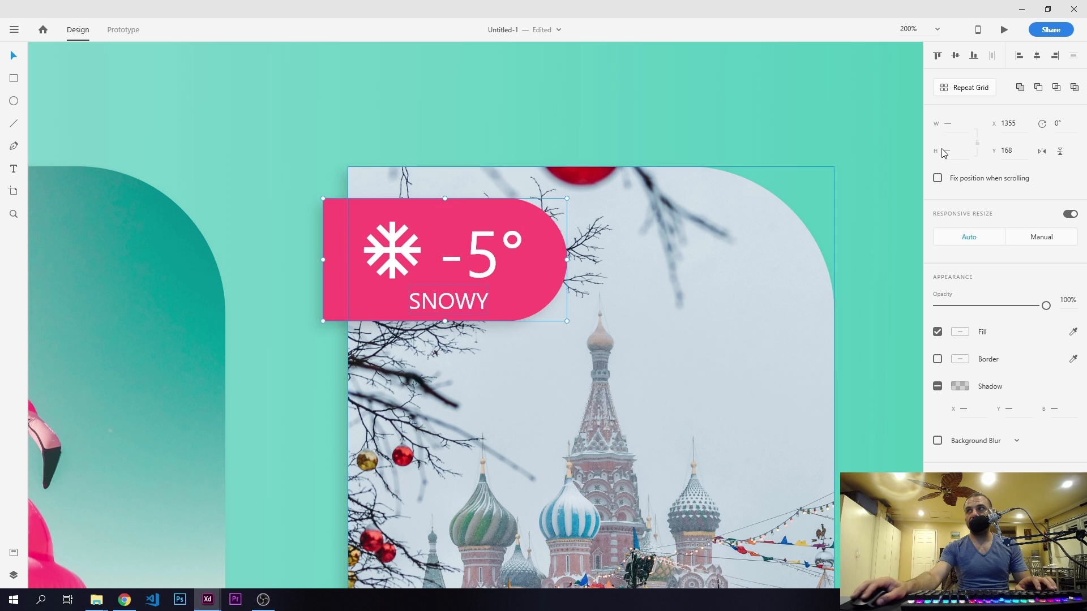
click(1036, 56)
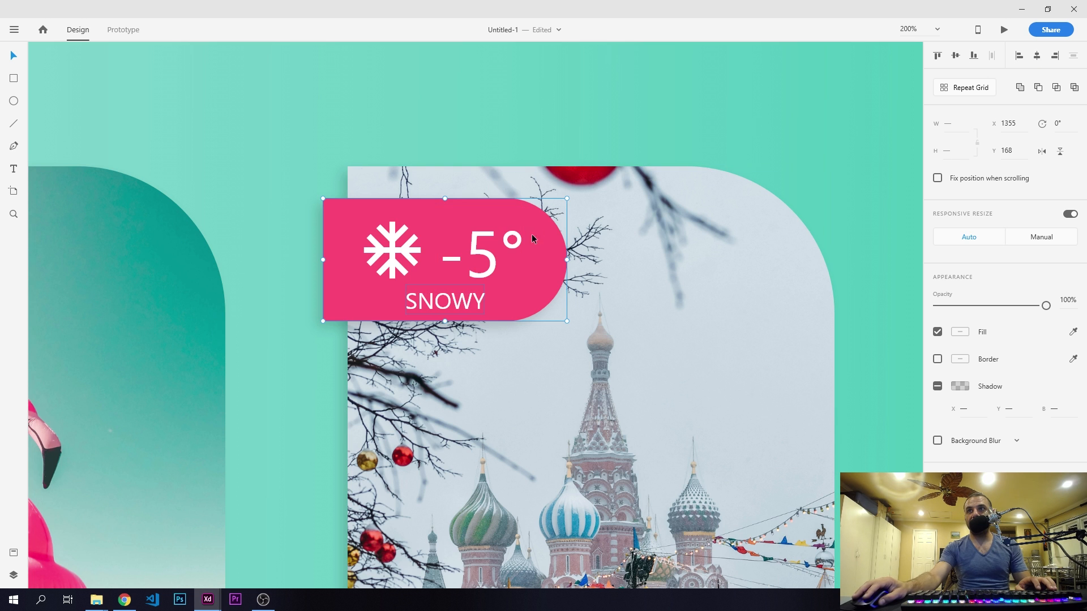
click(252, 205)
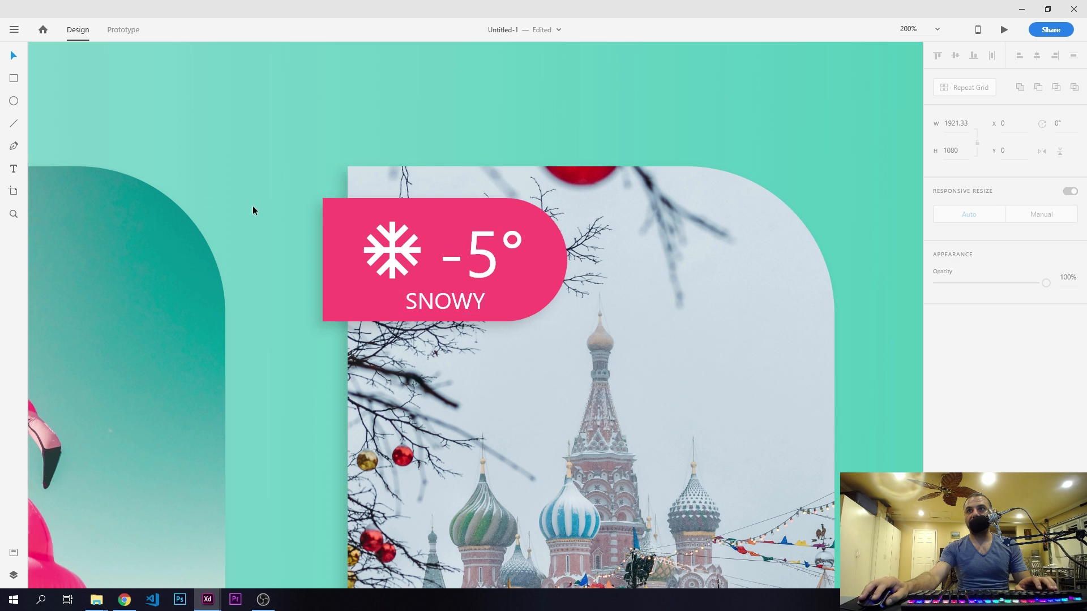
- Group the snowflake, "-5°" and "SNOWY" together and centre the group horizontally on the Moscow card's pink tag
click(443, 301)
shift+click(393, 248)
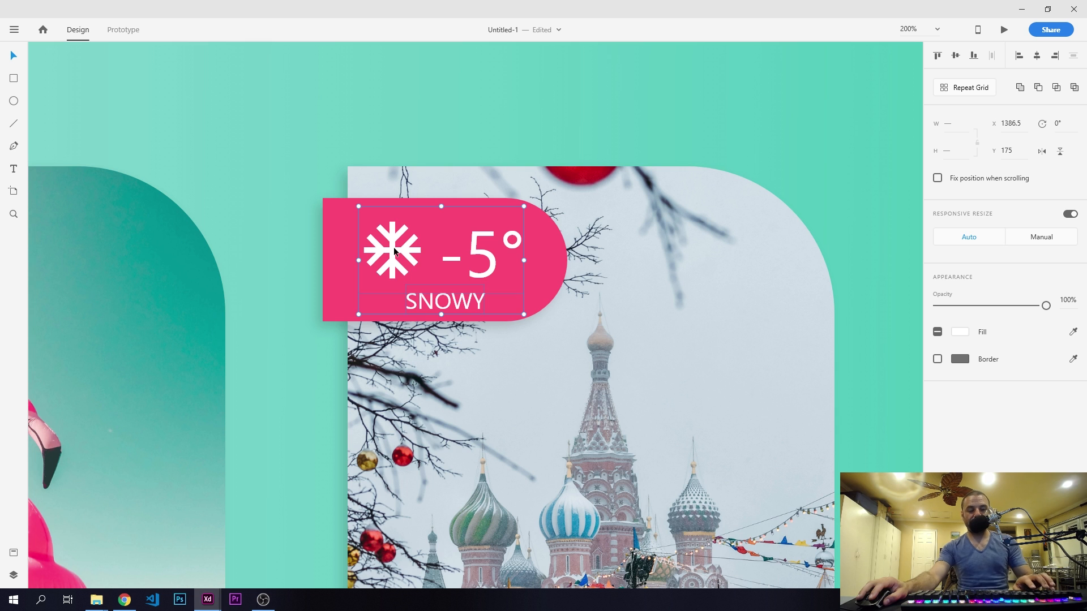
key(ctrl+g)
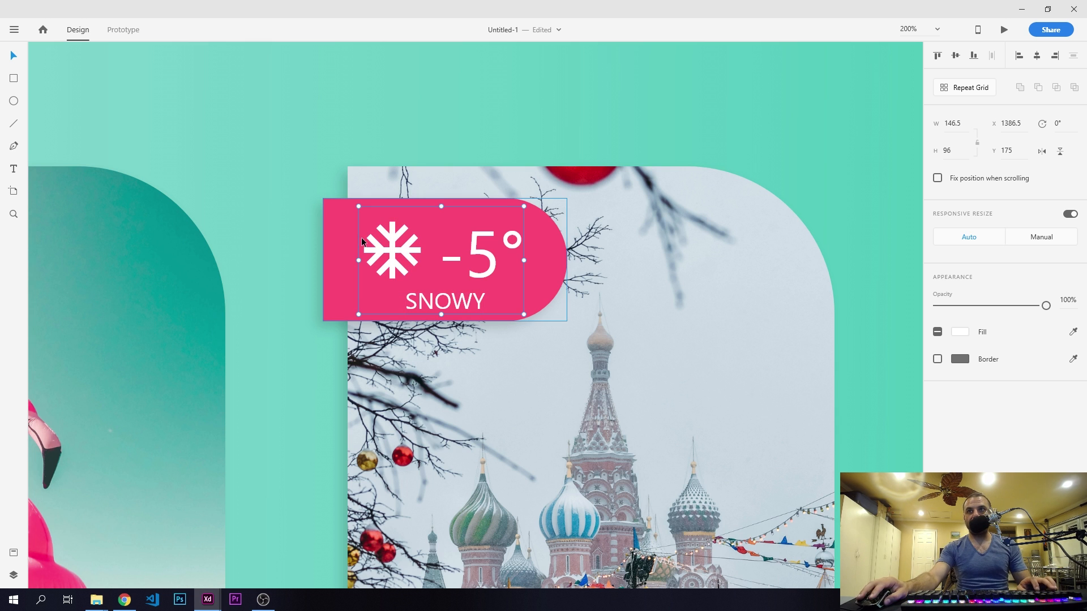
shift+click(333, 262)
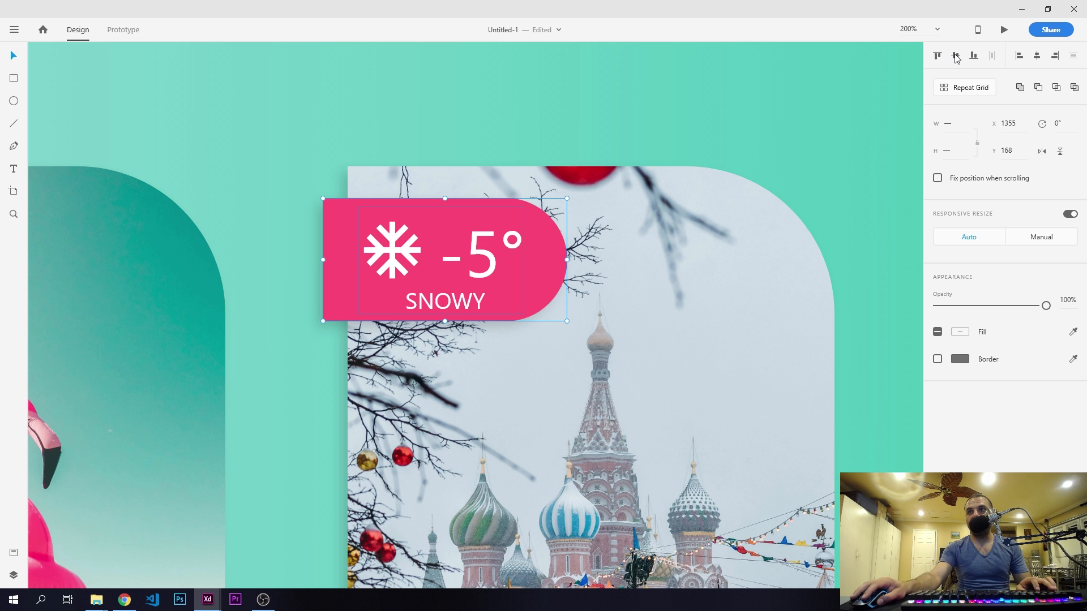
click(1036, 56)
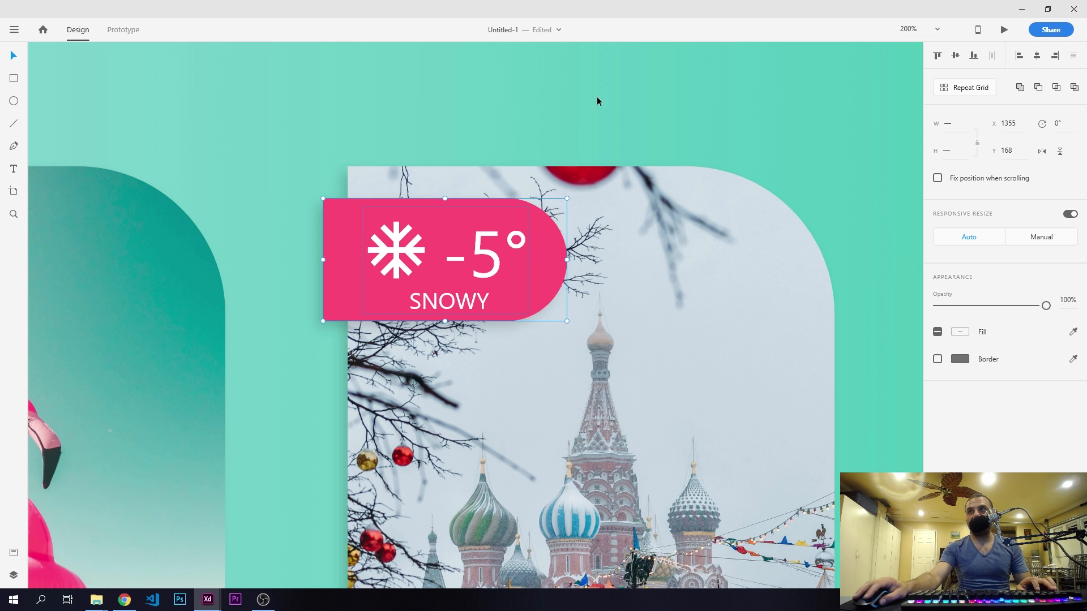
click(539, 79)
- Group the Los Angeles photo, tag and caption as one card, and group the Moscow card's elements the same way
key(ctrl+minus)
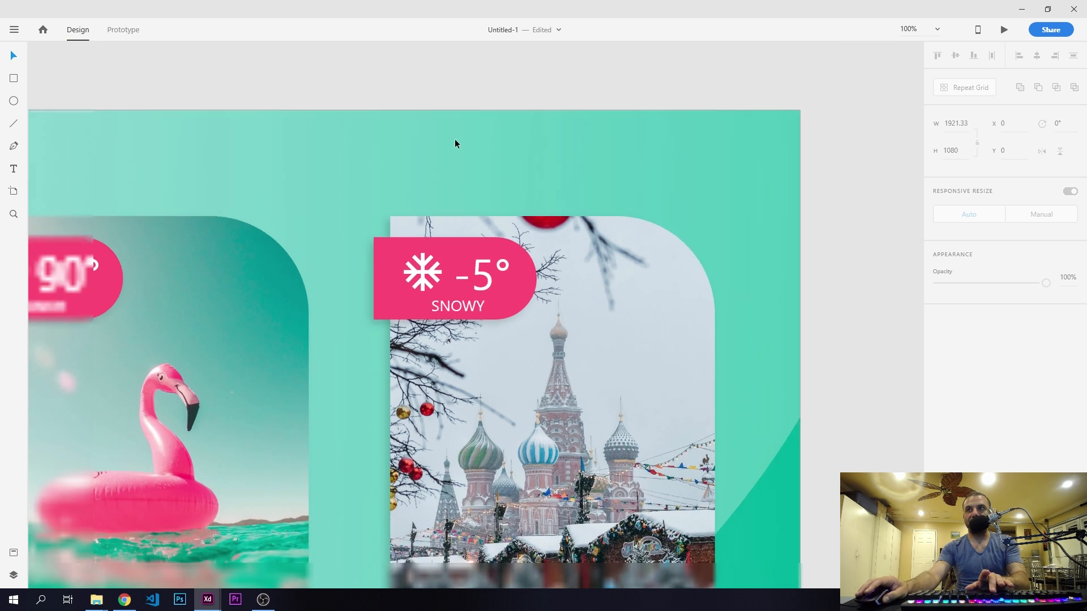
key(ctrl+minus)
key(ctrl+minus)
key(ctrl+plus)
drag(438, 229, 621, 118)
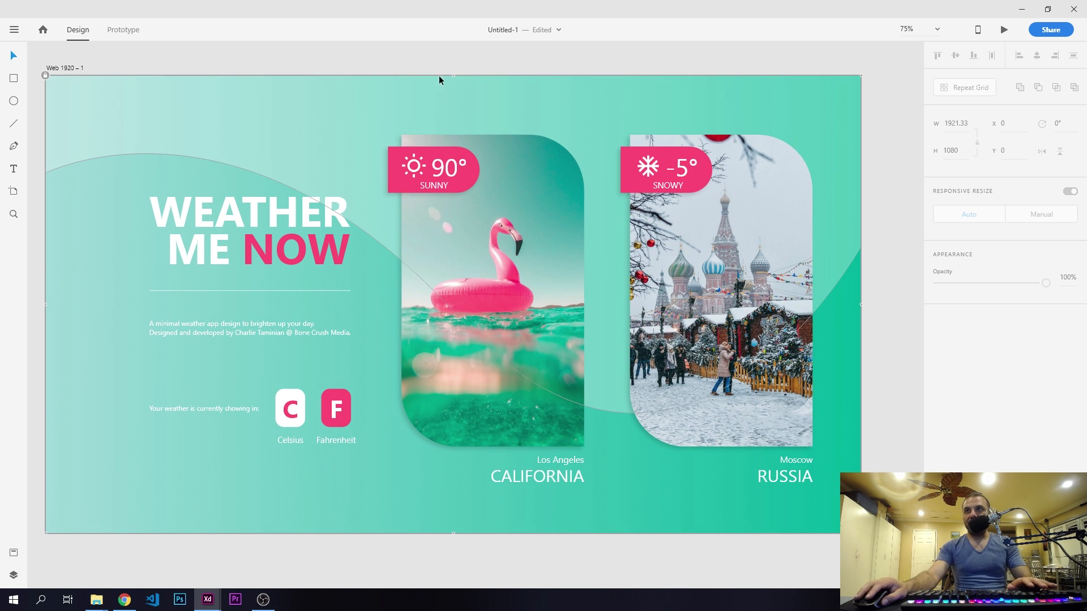
mouse_move(419, 61)
mouse_down()
mouse_move(583, 443)
mouse_move(577, 516)
mouse_up()
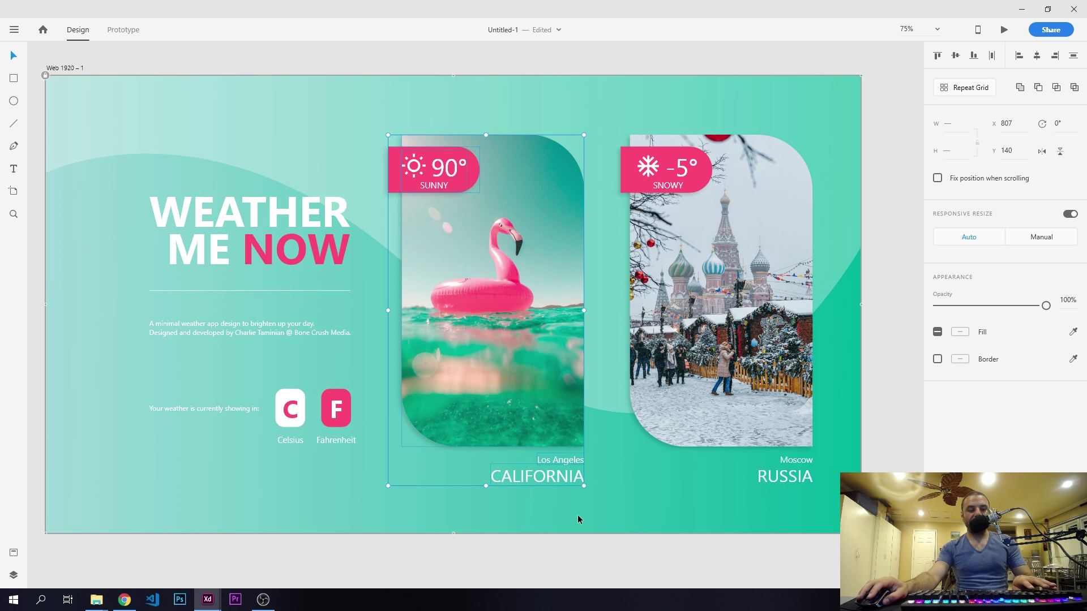
drag(651, 57, 835, 522)
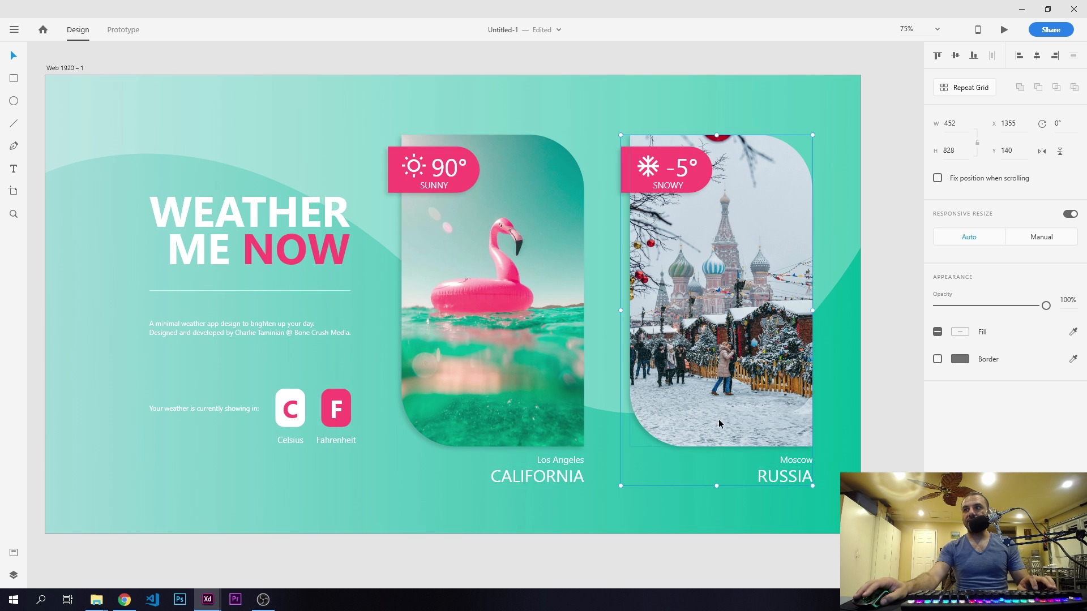
- Distribute the heading block and both card groups evenly across the page and move all three left to X 135
shift+click(465, 315)
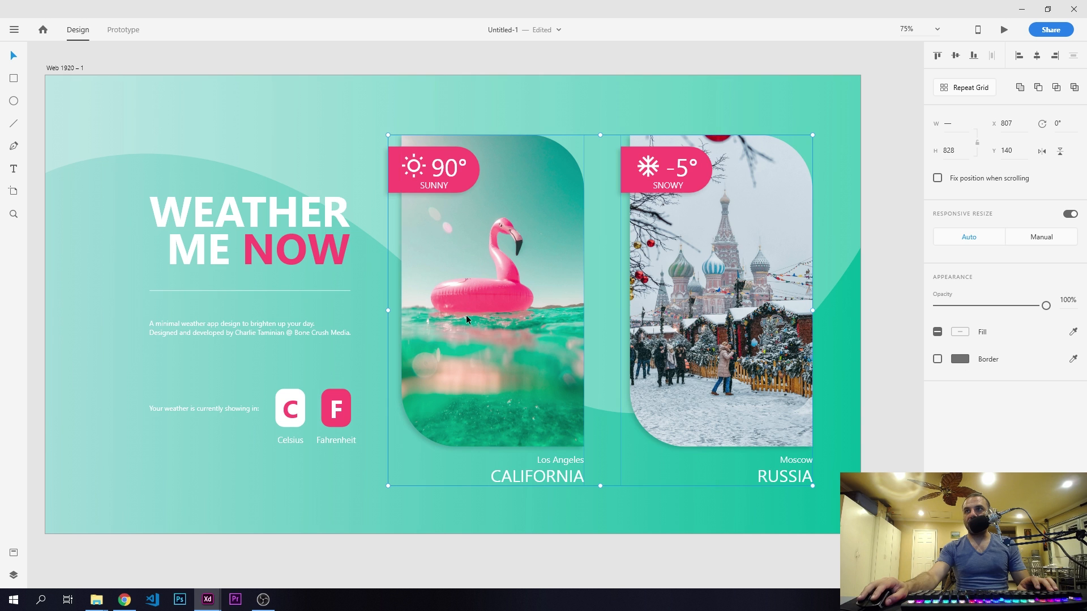
shift+click(302, 256)
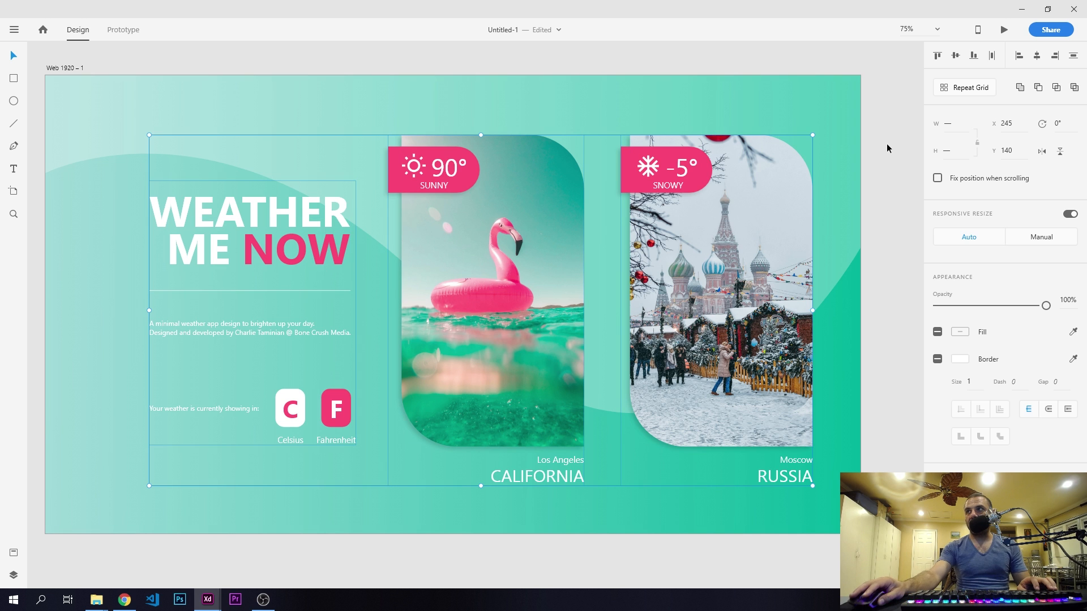
click(992, 57)
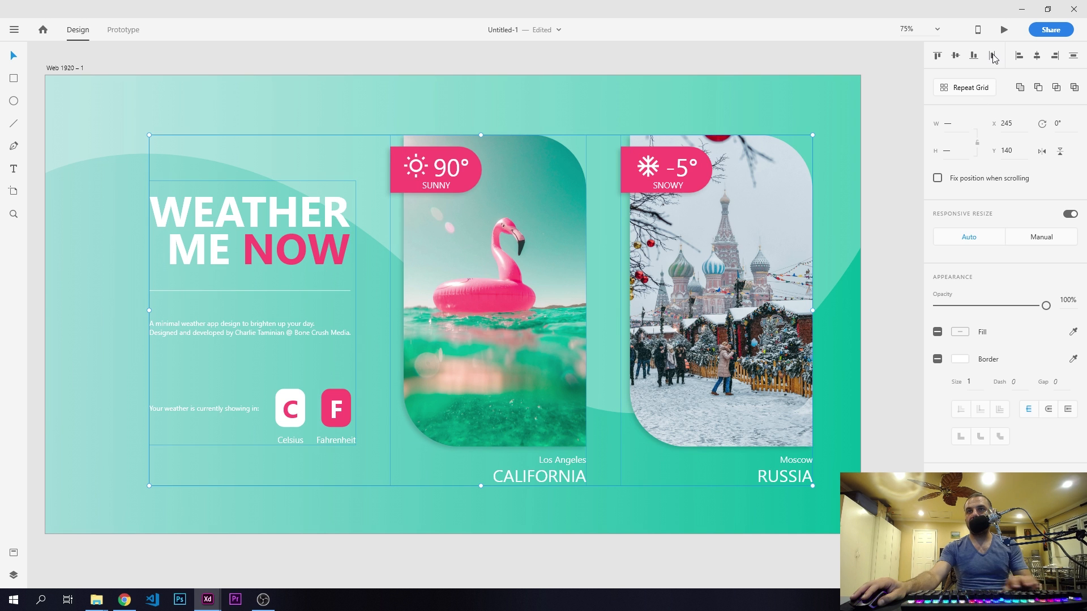
key(shift+Left)
key(shift+Left)
key(shift+Left)
key(shift+Left)
key(shift+Left)
key(shift+Left)
key(shift+Left)
key(shift+Left)
key(shift+Left)
key(shift+Left)
key(shift+Left)
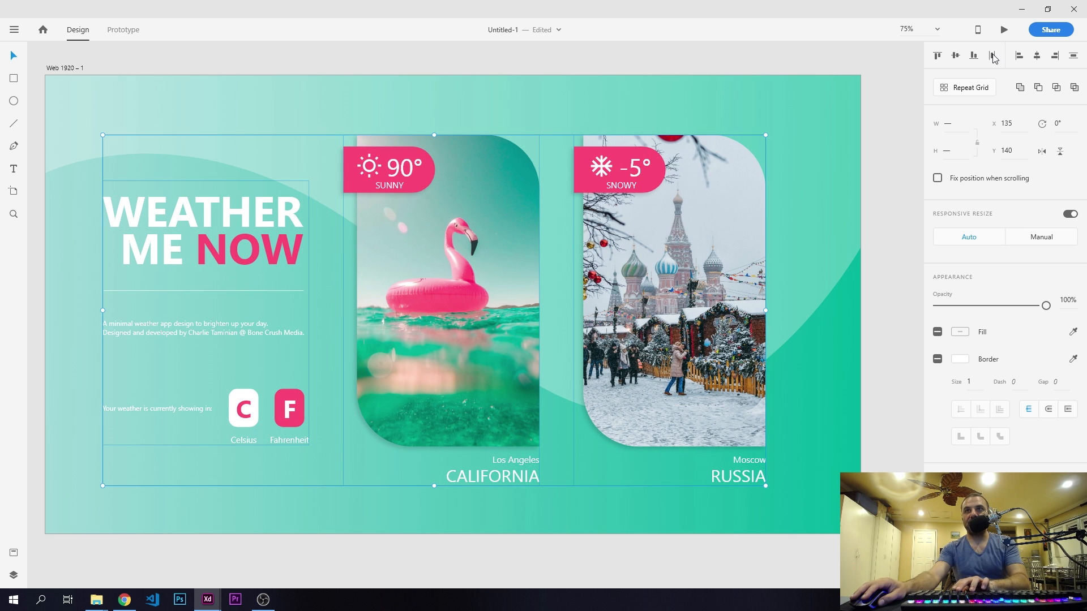
- Unlock the background group, Group 1, in the artboard's layers
click(14, 575)
click(73, 152)
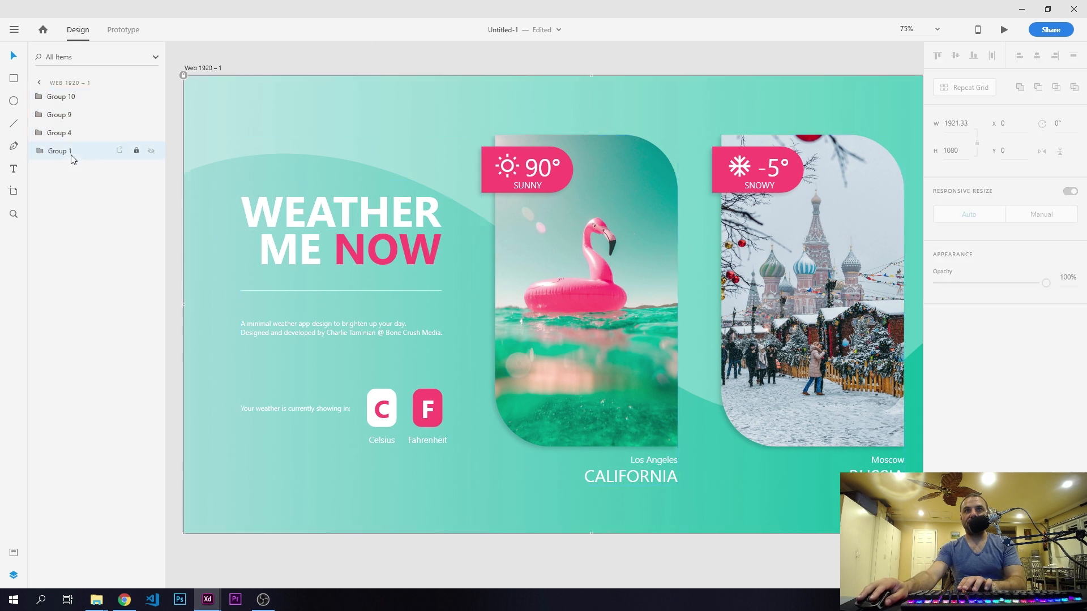
click(140, 151)
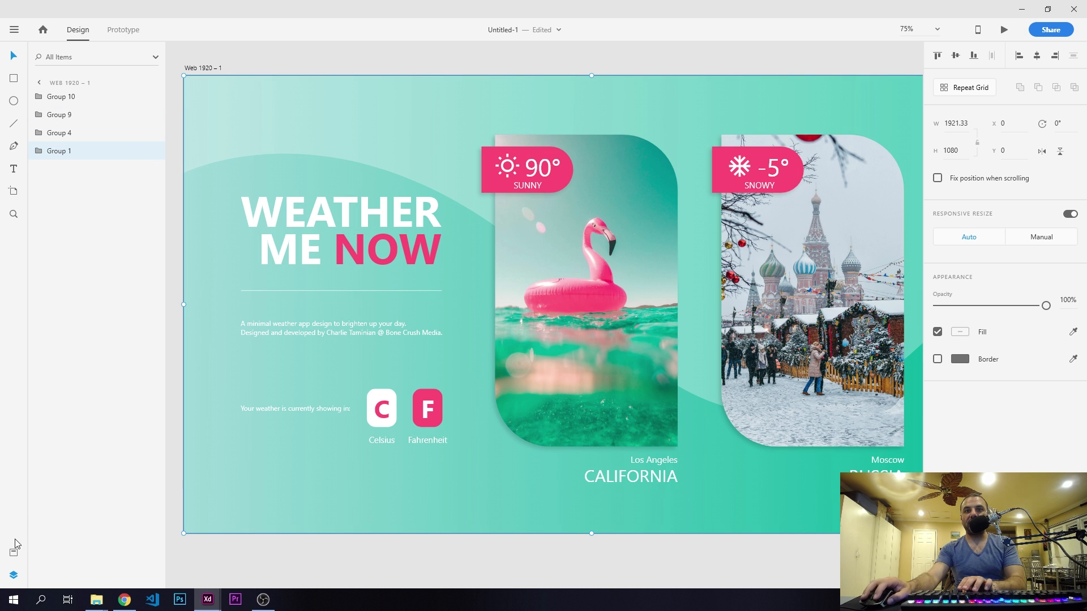
click(14, 574)
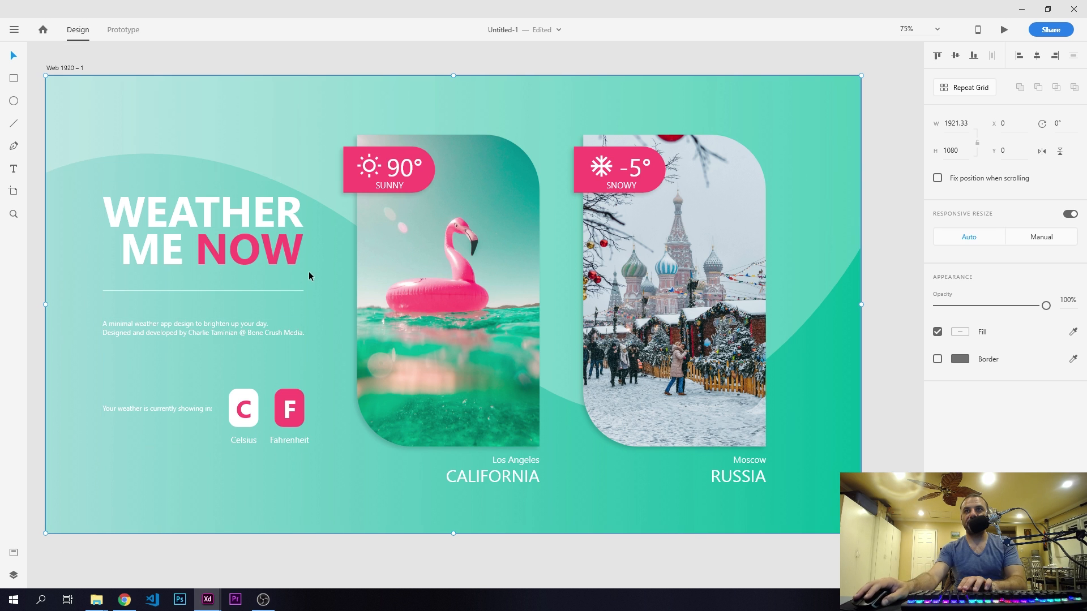
- Centre the heading block, the Los Angeles card group and the Moscow card group vertically against the background, one after another
click(265, 208)
shift+click(267, 121)
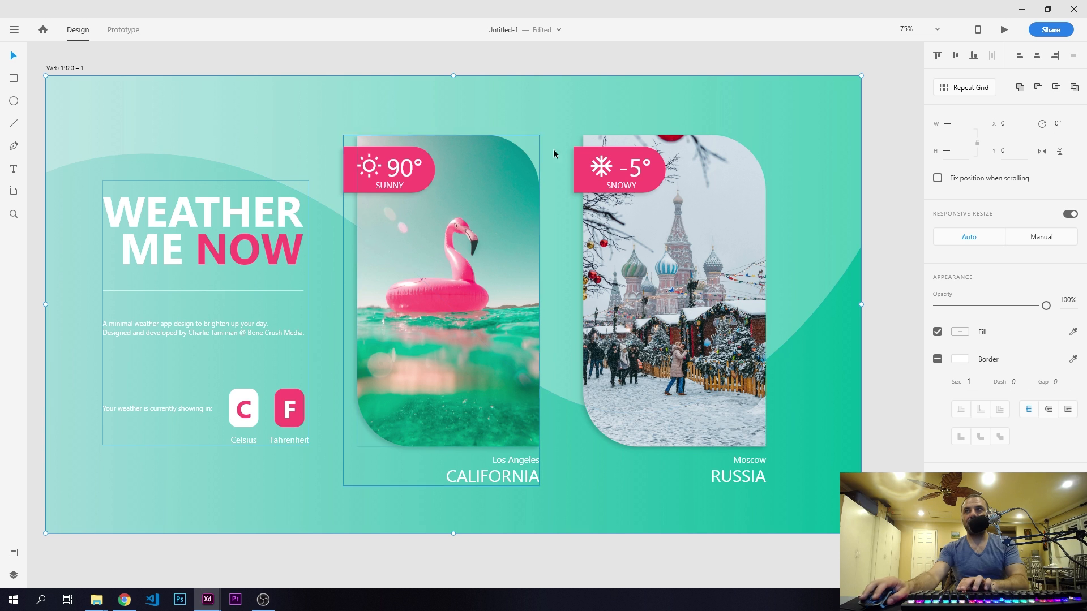
click(956, 55)
click(509, 217)
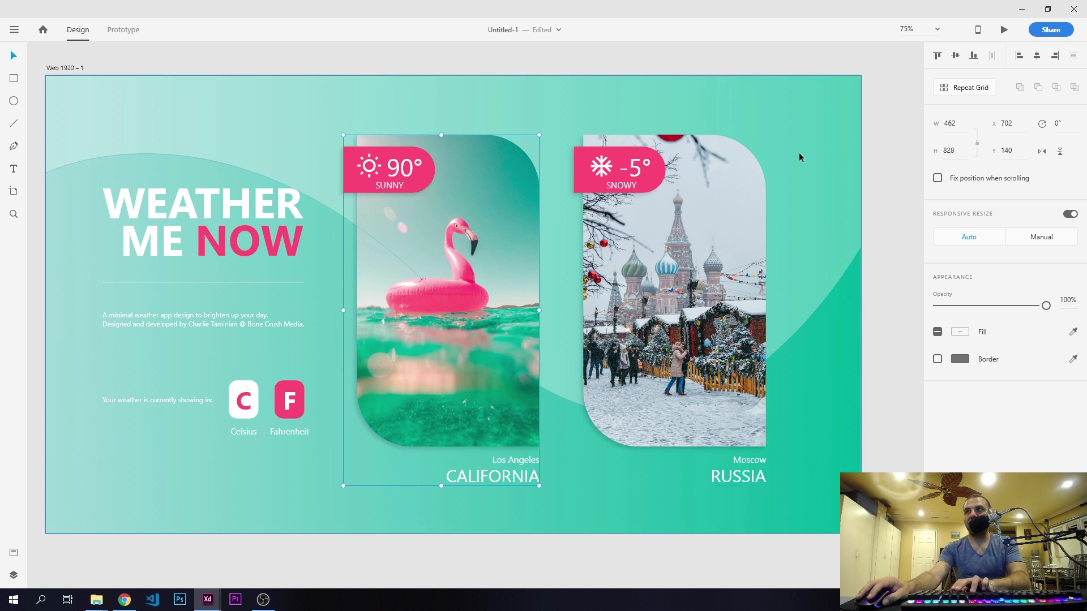
shift+click(824, 118)
click(955, 55)
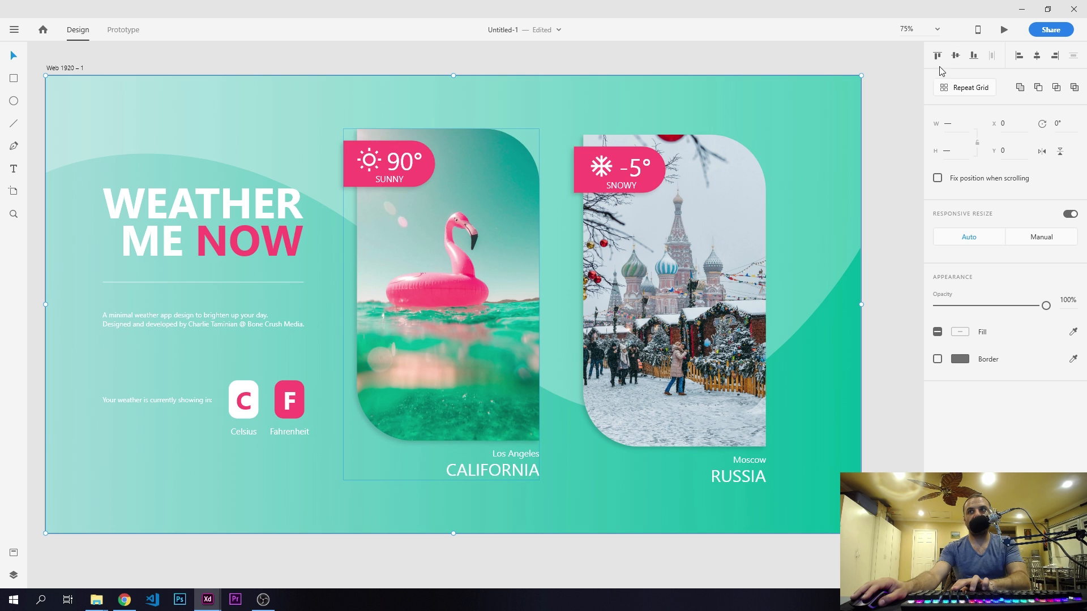
click(651, 261)
shift+click(851, 97)
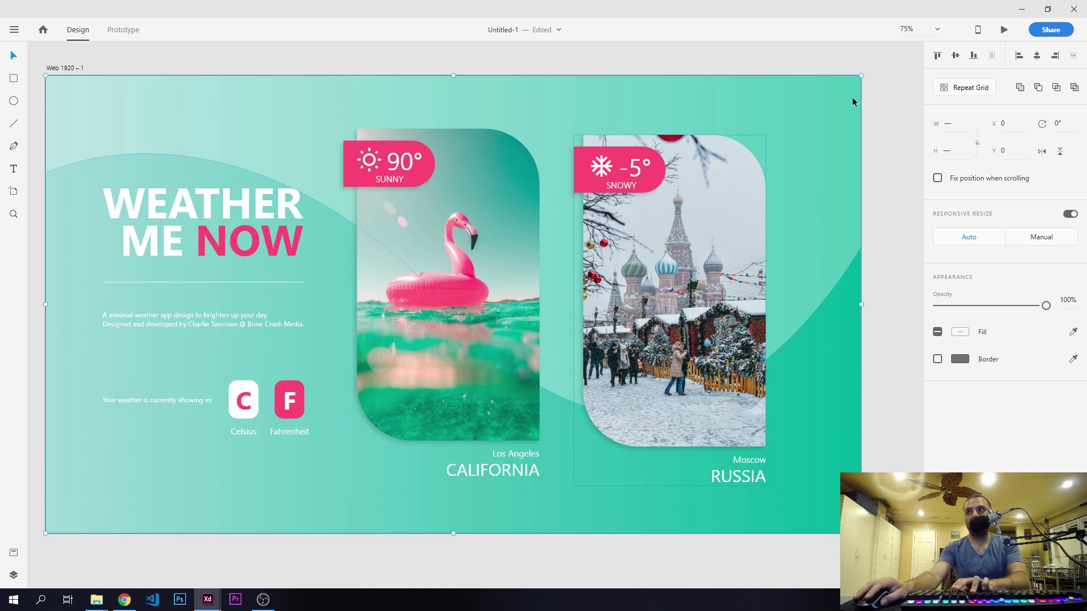
click(956, 55)
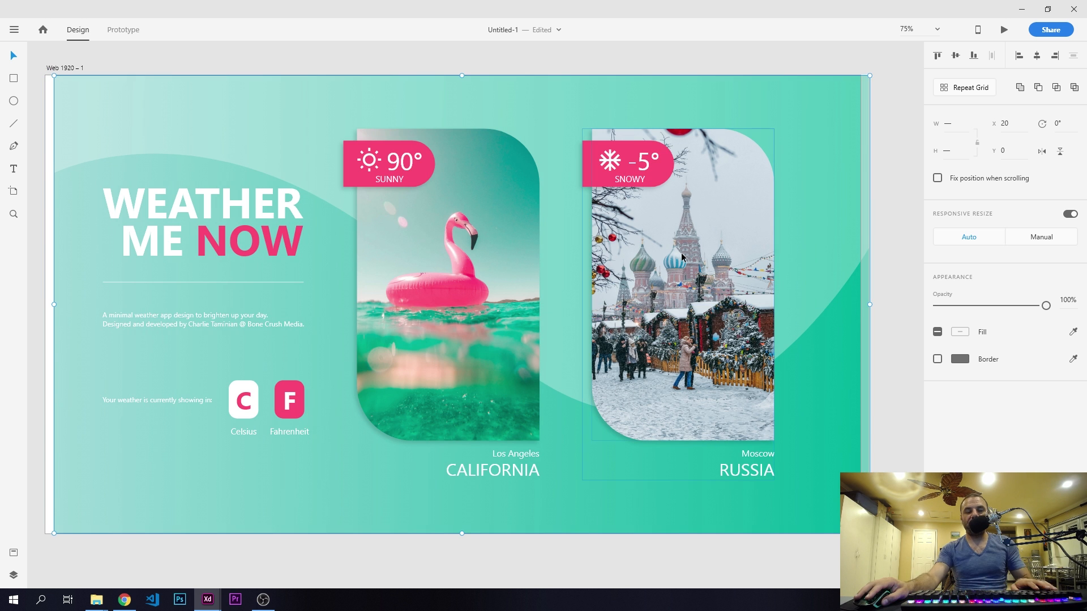
- Restore the background to the artboard edge and move only the Moscow card group to the right
click(892, 217)
drag(677, 229, 682, 228)
key(shift+Right)
key(shift+Right)
key(shift+Right)
key(shift+Right)
key(shift+Right)
- Move the Los Angeles card group right to X 732 and the heading block left to X 125
click(462, 234)
key(shift+Right)
key(shift+Right)
key(shift+Right)
key(shift+Right)
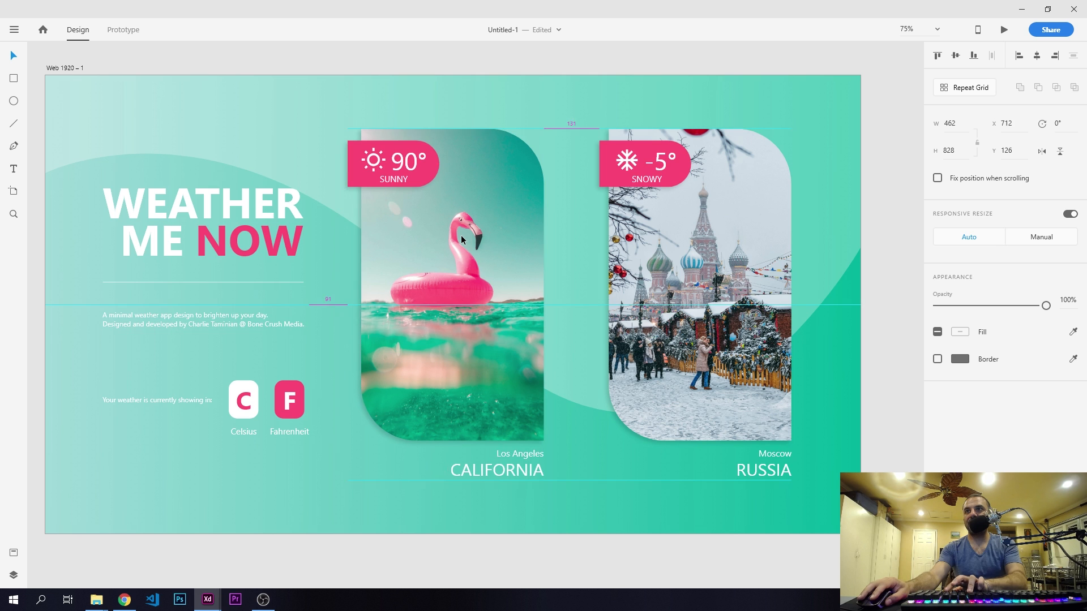
key(shift+Left)
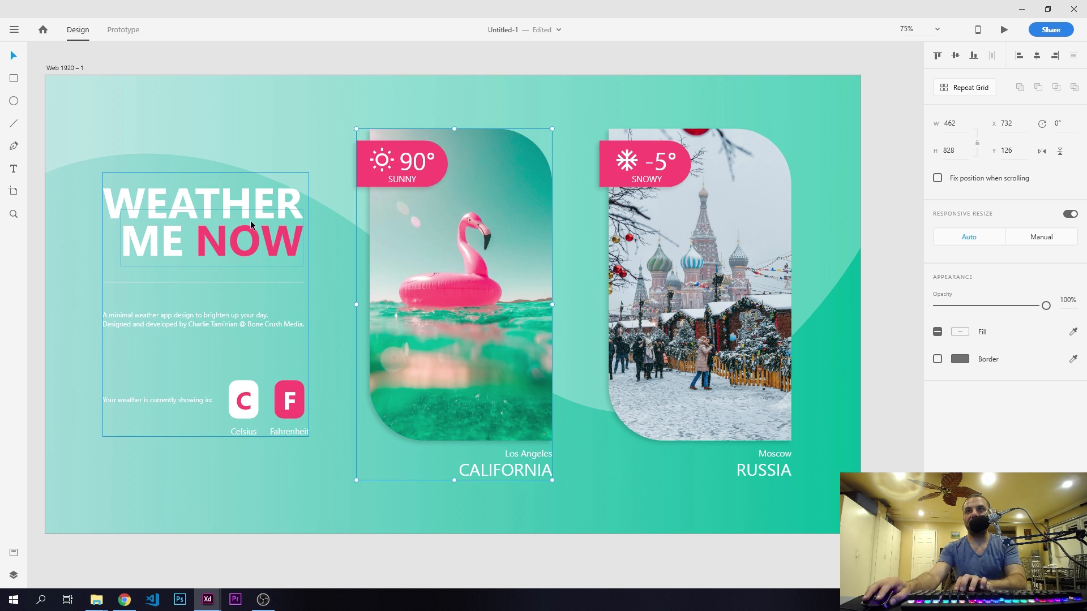
click(240, 228)
key(shift+Left)
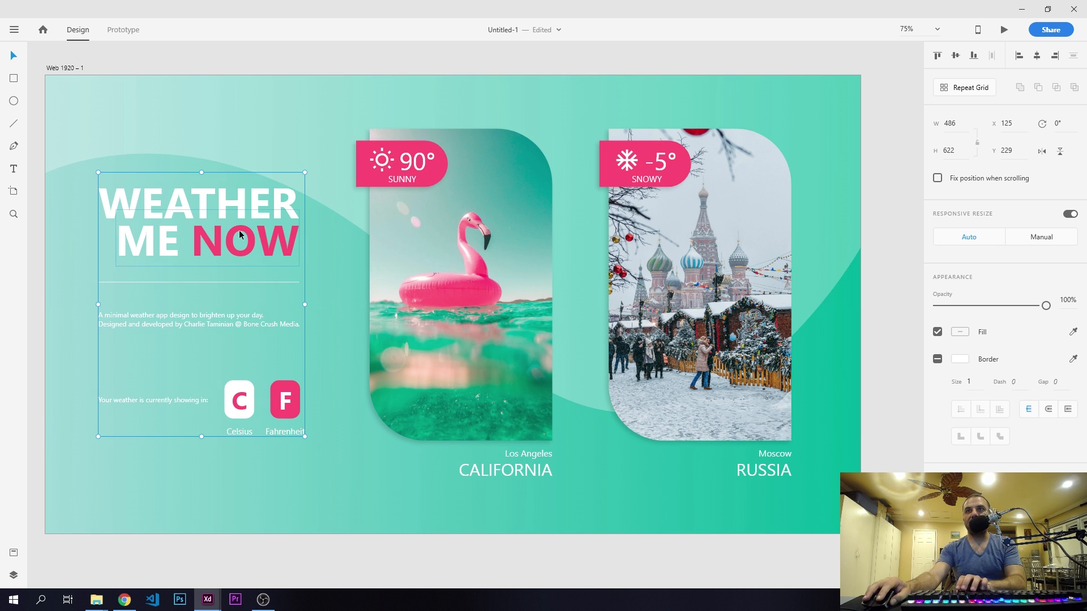
- Distribute the heading block and both card groups evenly in the horizontal direction and group all three together
shift+click(420, 240)
shift+click(701, 251)
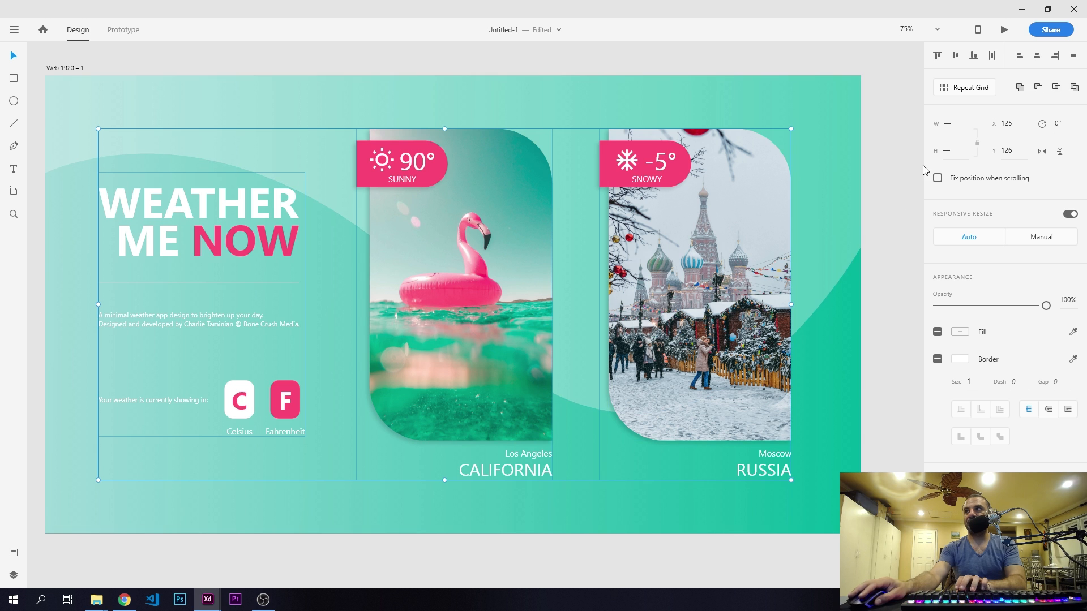
click(991, 57)
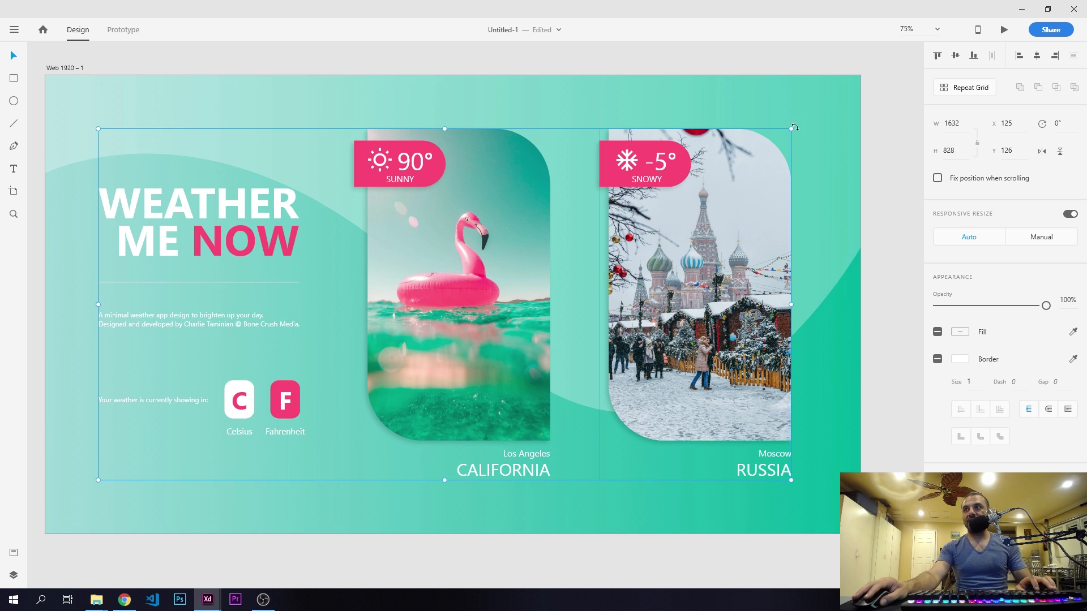
- Centre the combined content group horizontally on the background
click(803, 96)
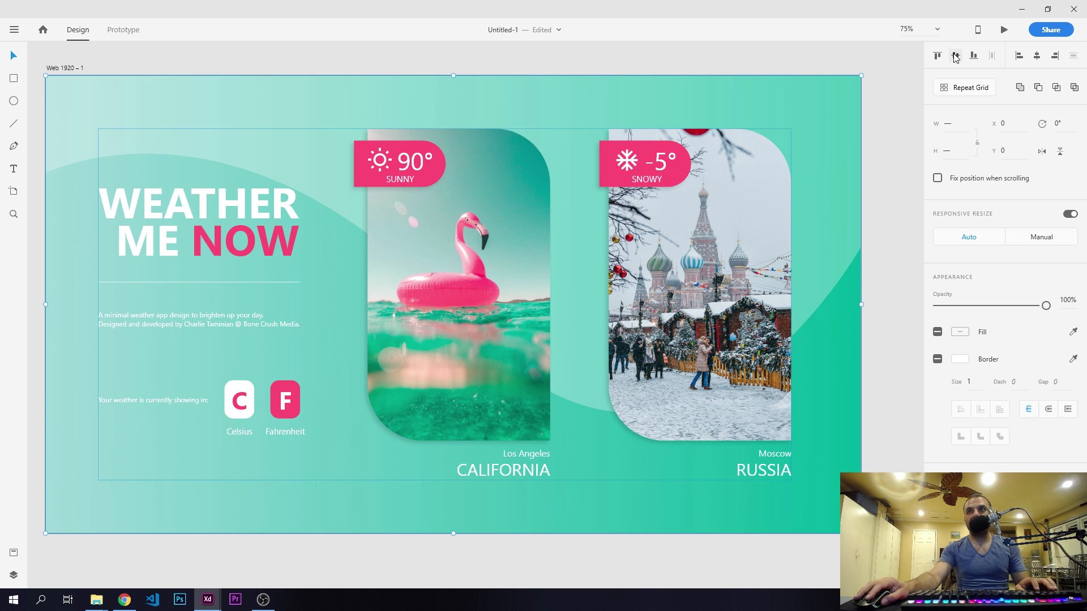
click(1036, 55)
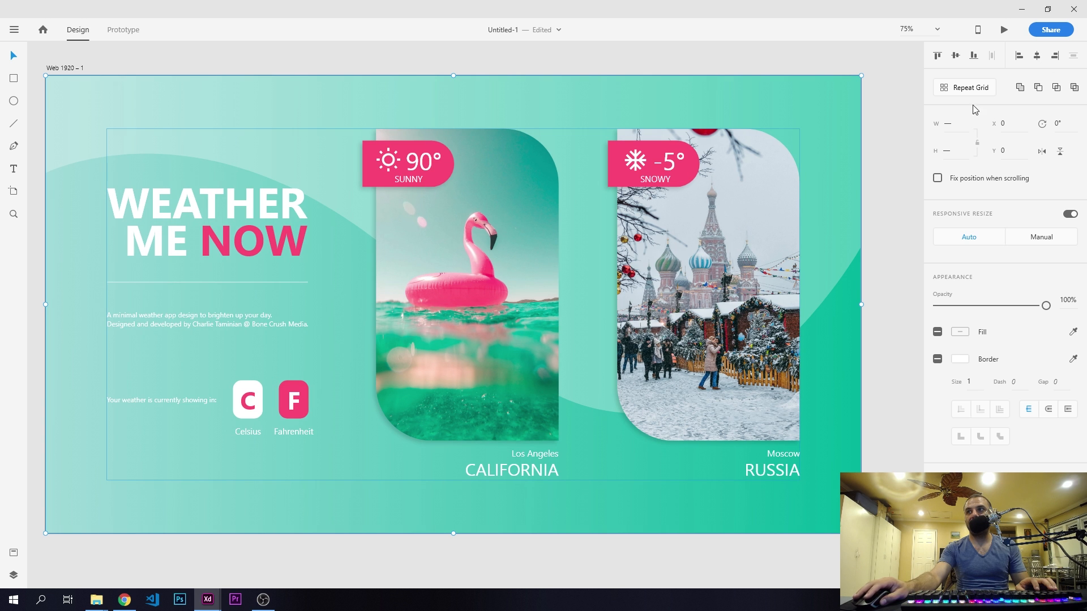
click(894, 147)
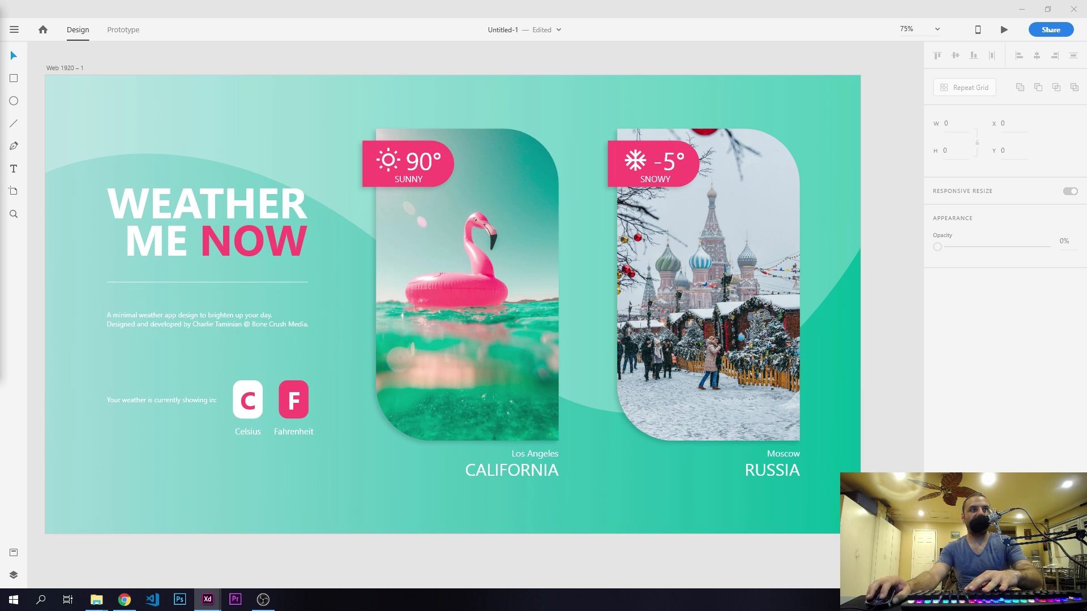
- Preview the finished weather page in its own window, check the layout, and close the preview
click(351, 557)
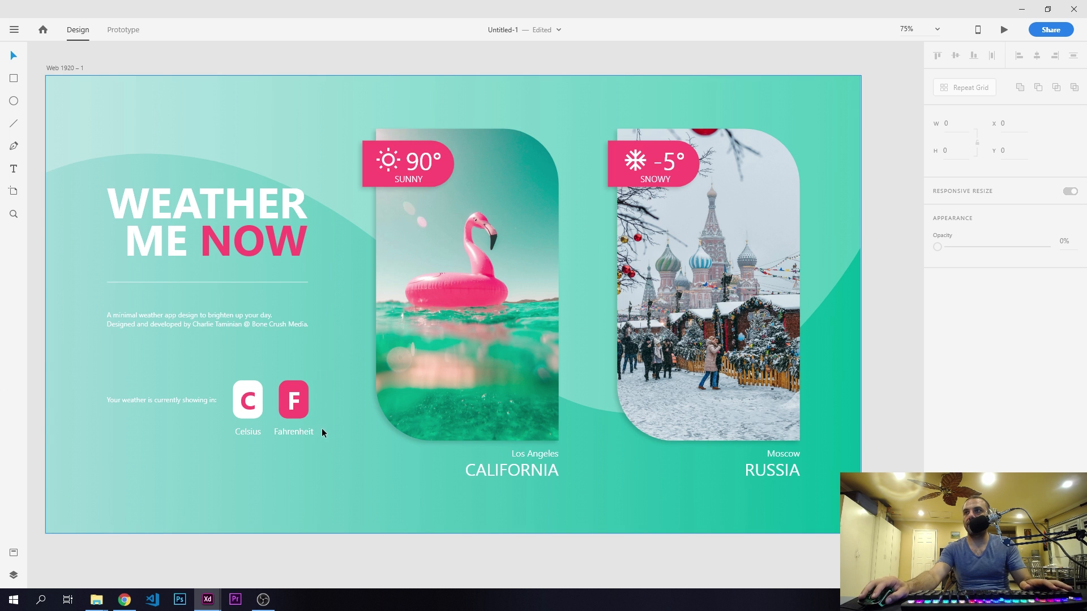
mouse_move(323, 432)
mouse_down()
mouse_move(346, 415)
mouse_move(337, 423)
mouse_up()
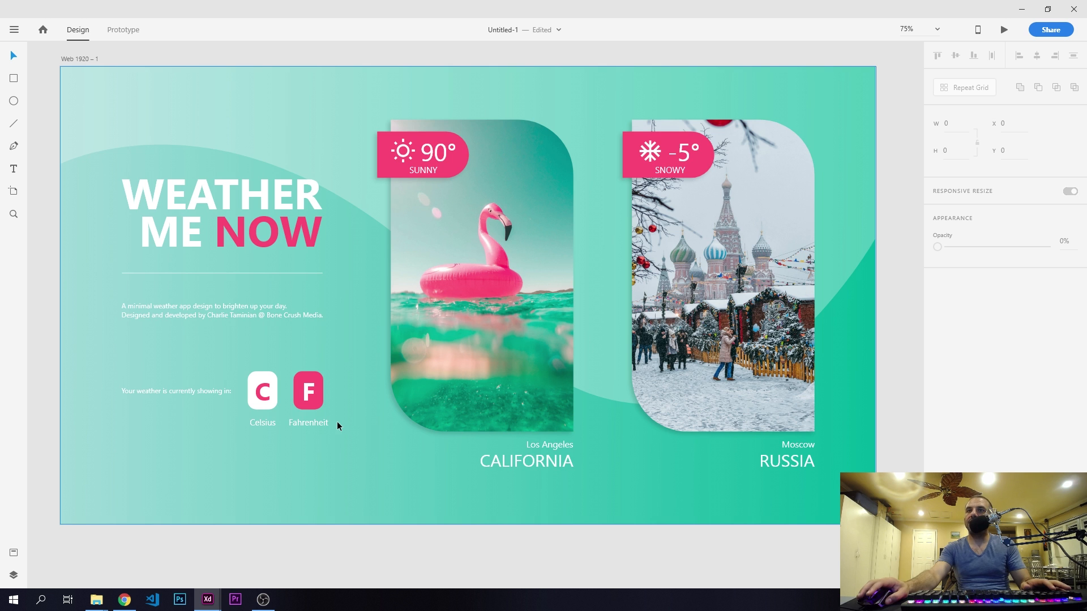
click(1003, 31)
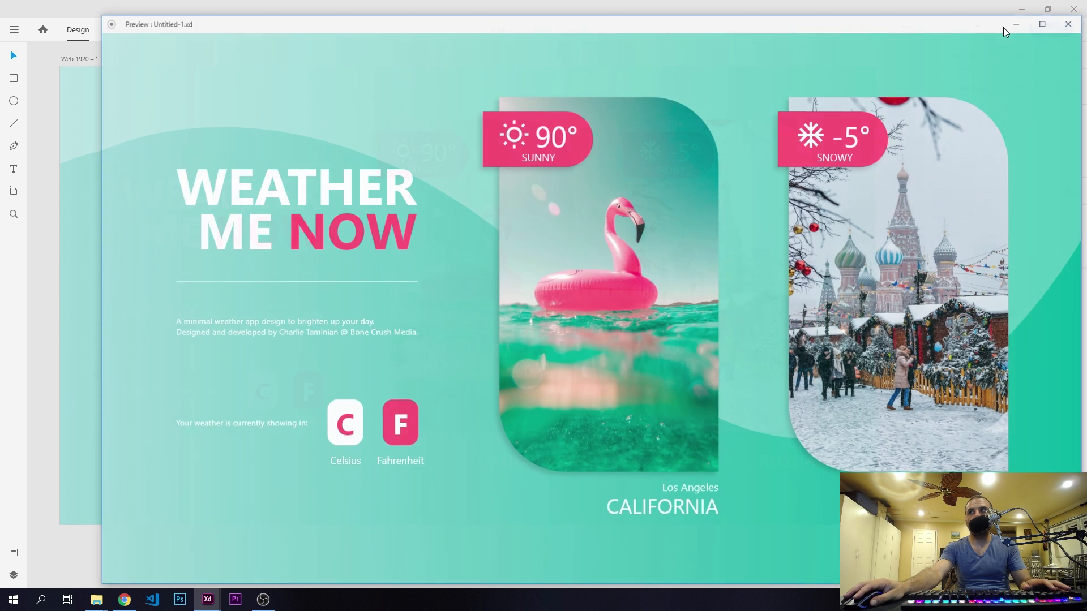
drag(686, 25, 613, 19)
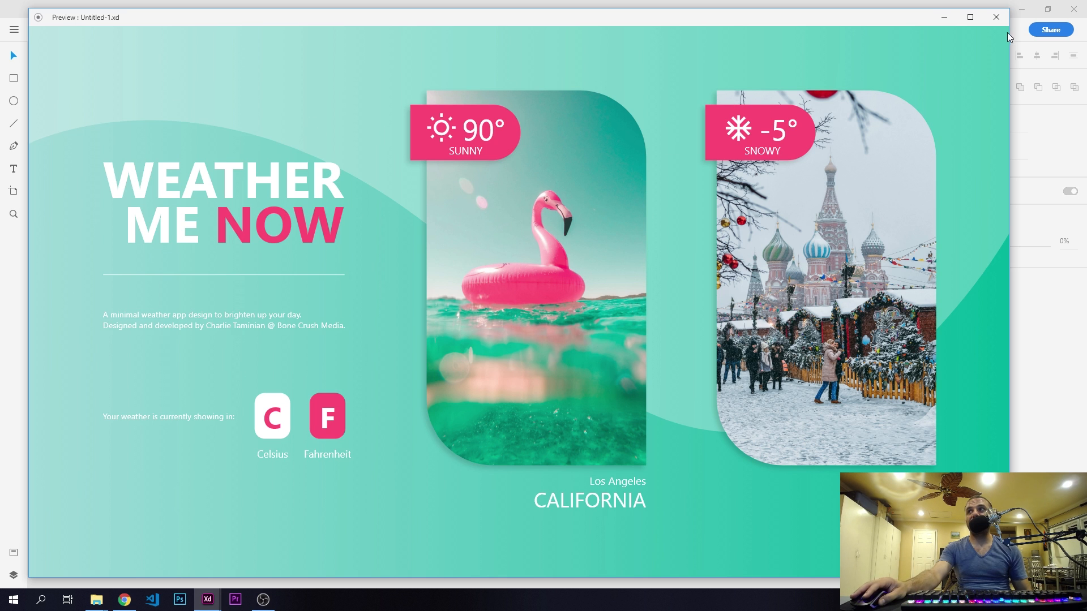
click(996, 17)
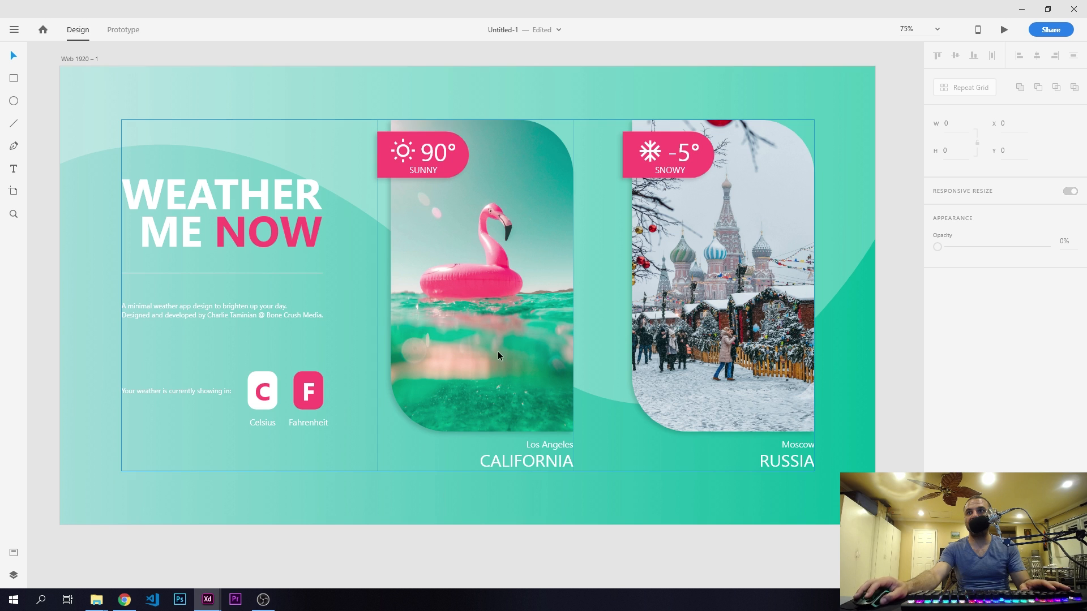
- Ungroup the combined page content and select only the Los Angeles card group
click(405, 145)
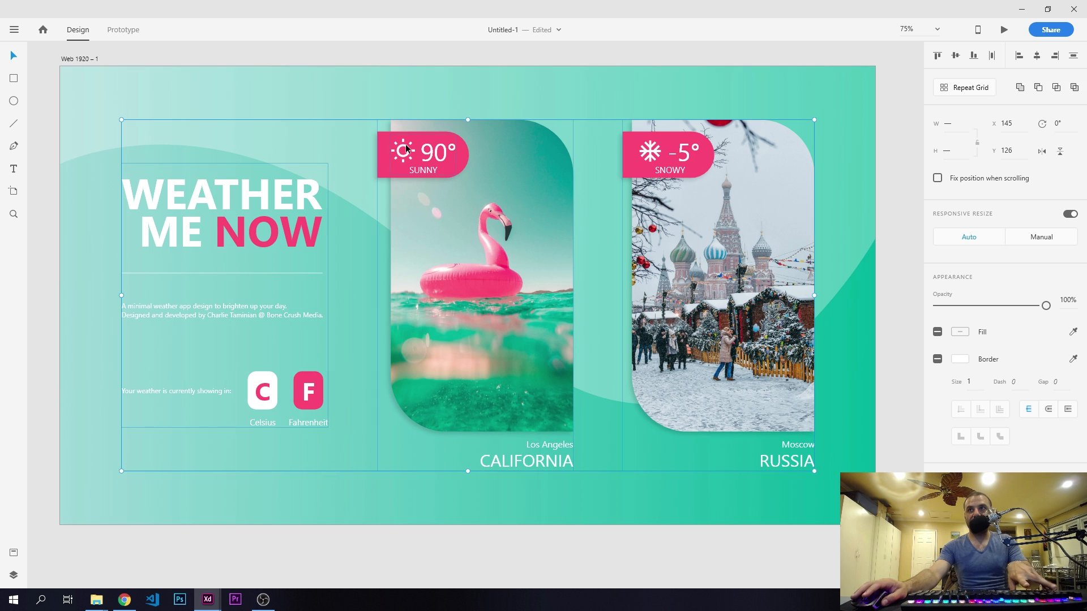
click(369, 55)
click(424, 194)
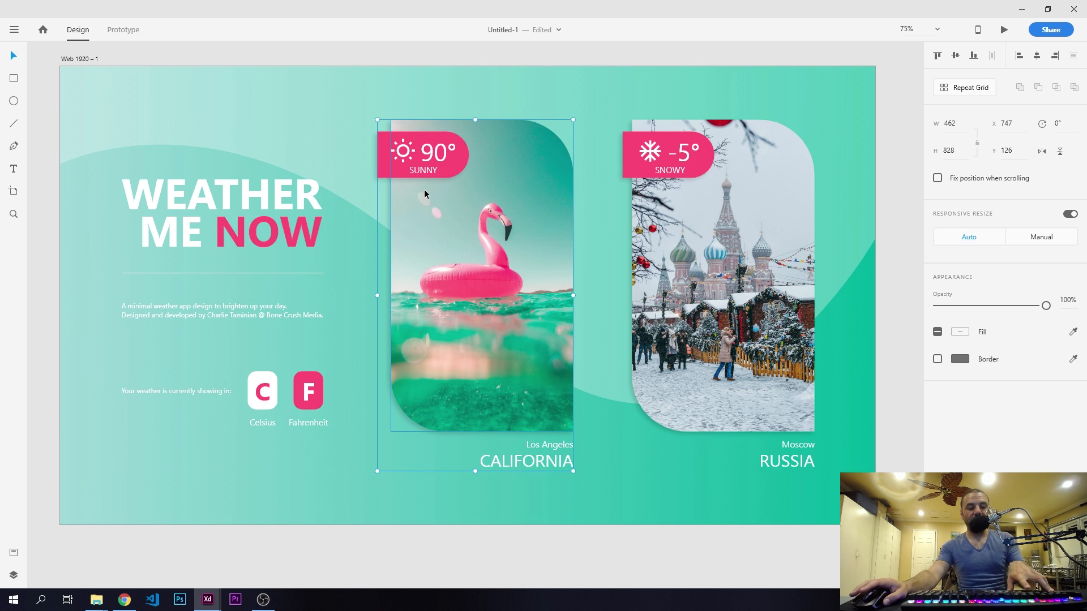
- Break apart the Los Angeles card and its nested weather tag groups, and select only the sun icon
click(357, 62)
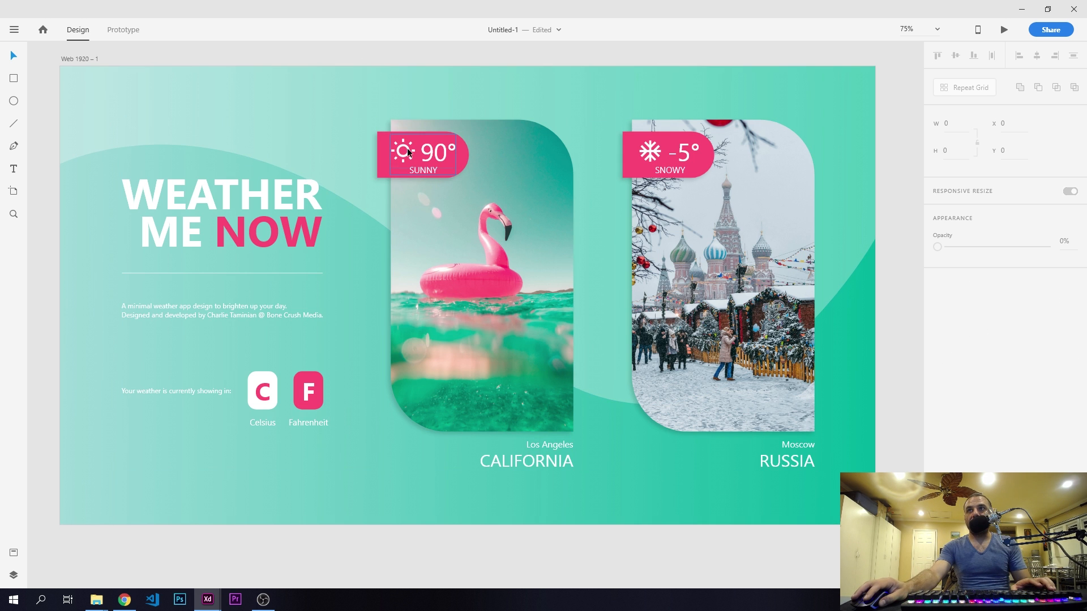
click(406, 148)
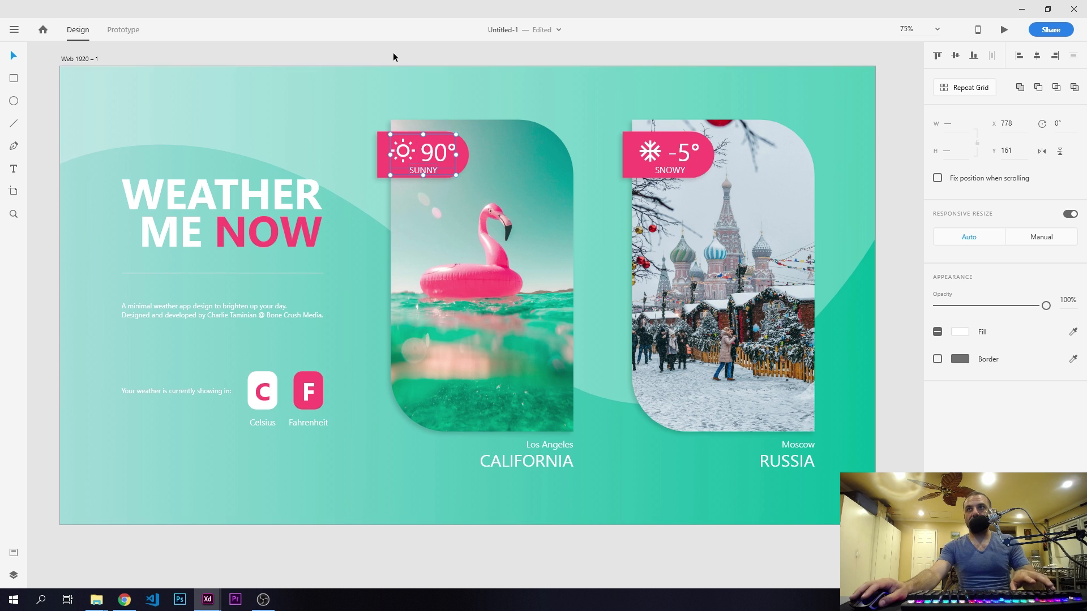
double_click(406, 146)
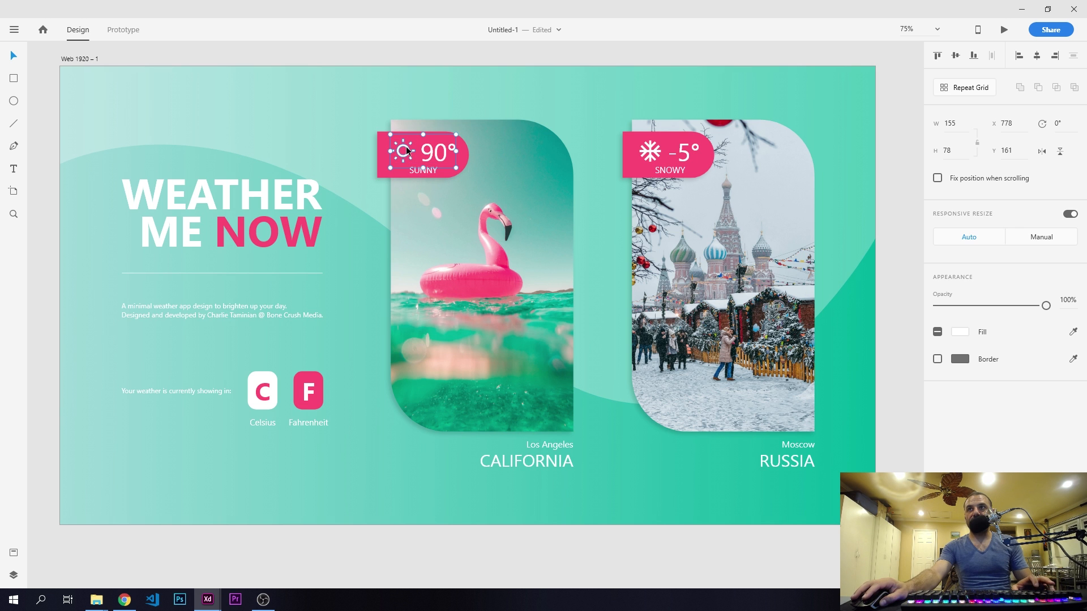
click(392, 43)
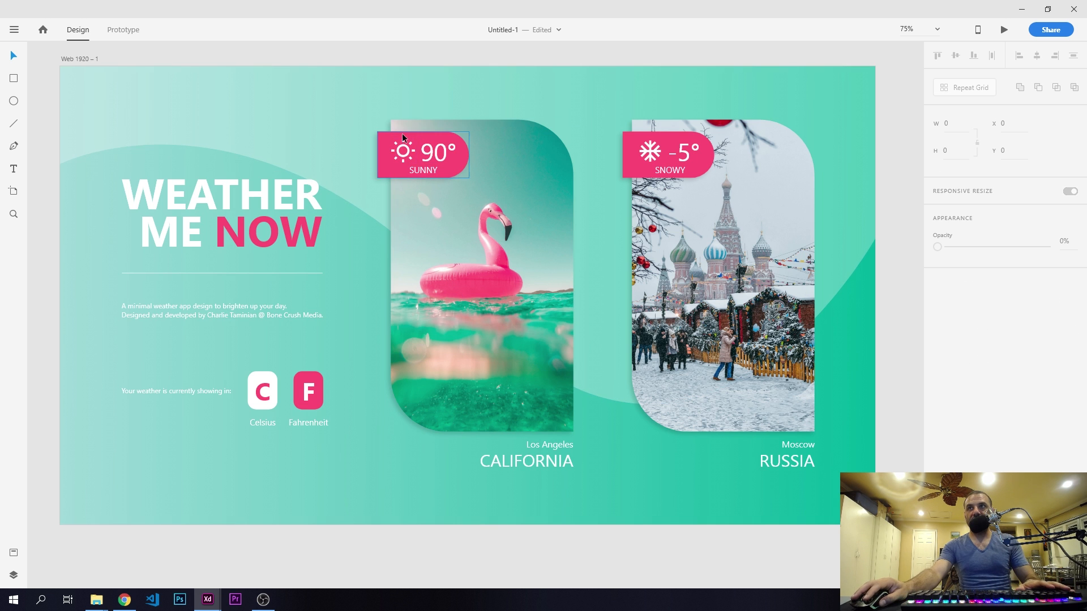
ctrl+click(406, 145)
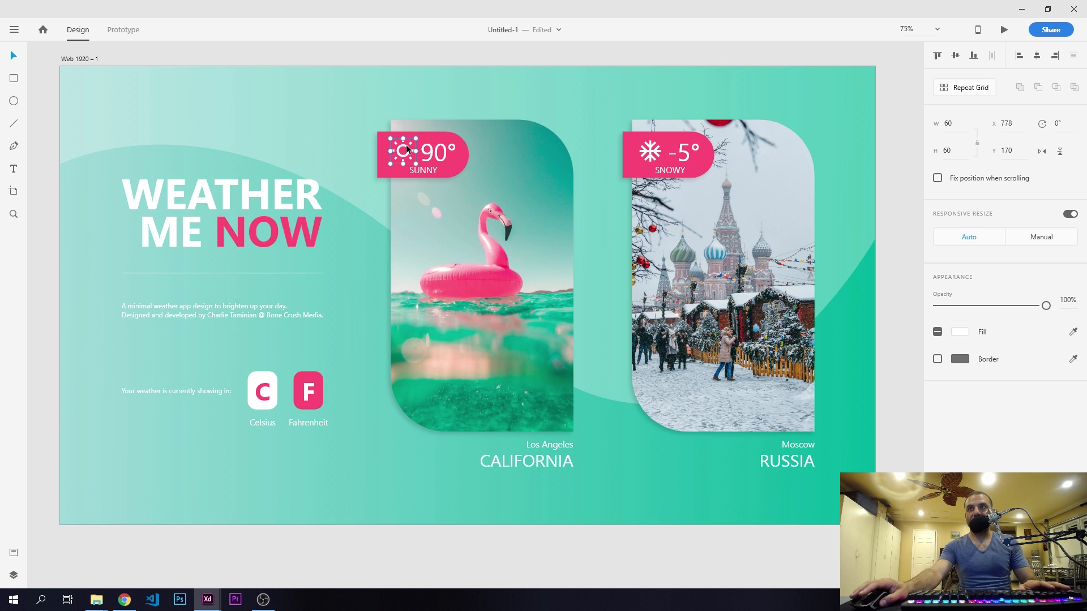
- Show the layer list and rename the selected sun icon's layer to "sun"
click(14, 575)
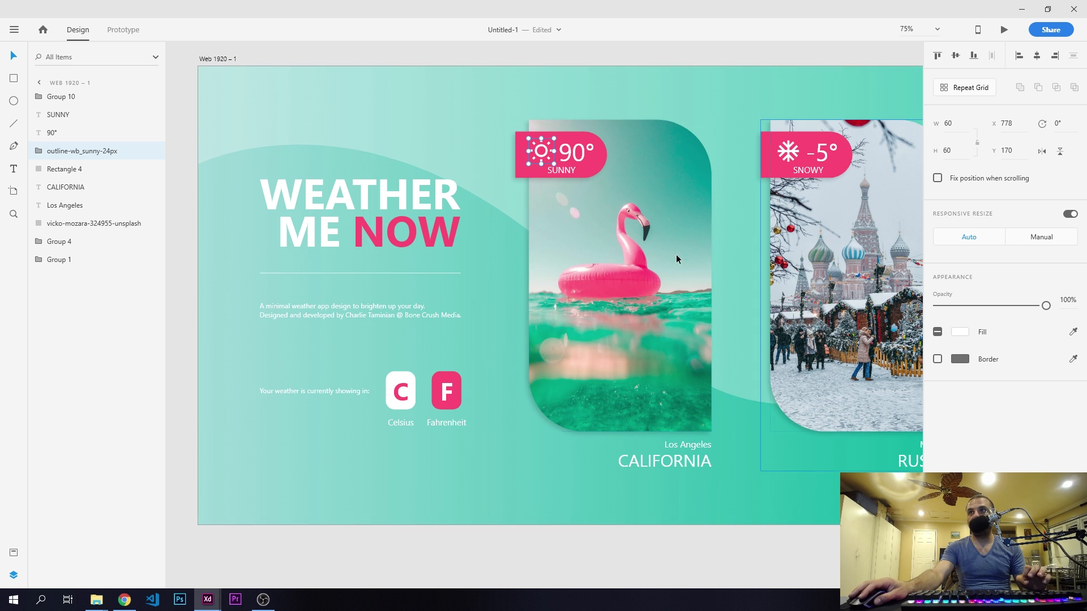
double_click(66, 152)
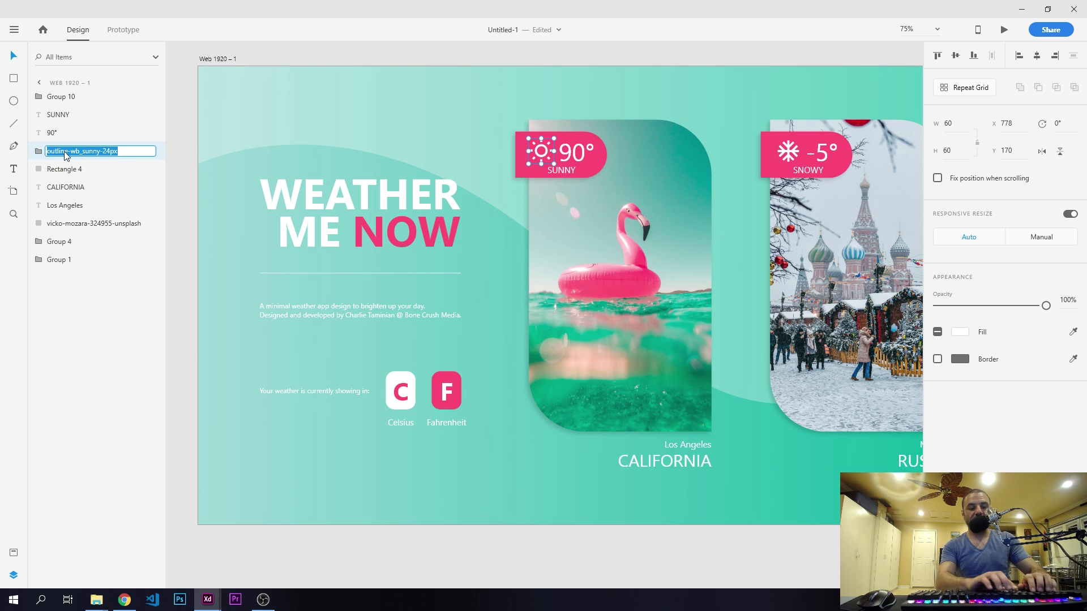
text(sun)
key(Return)
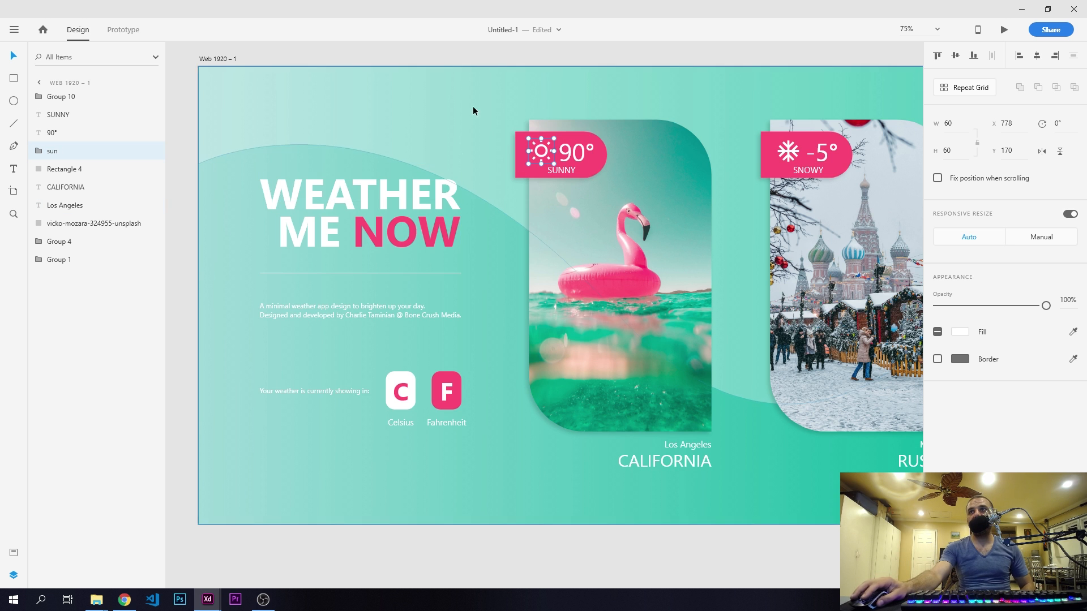
- Set up an export of the selected sun icon as SVG with optimized (minified) file size, and cancel without exporting
click(14, 31)
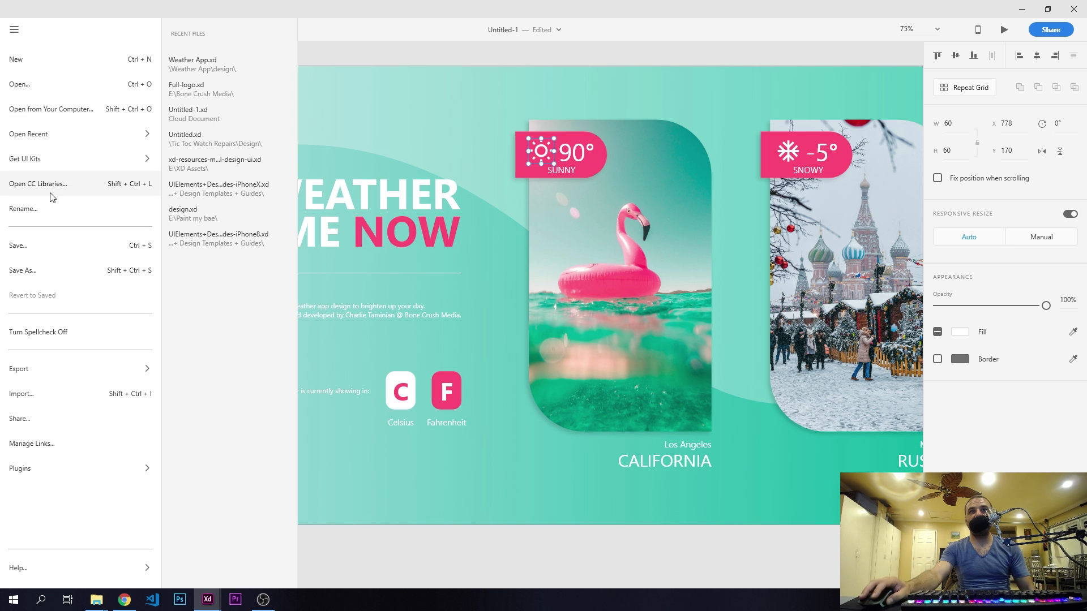
mouse_move(73, 370)
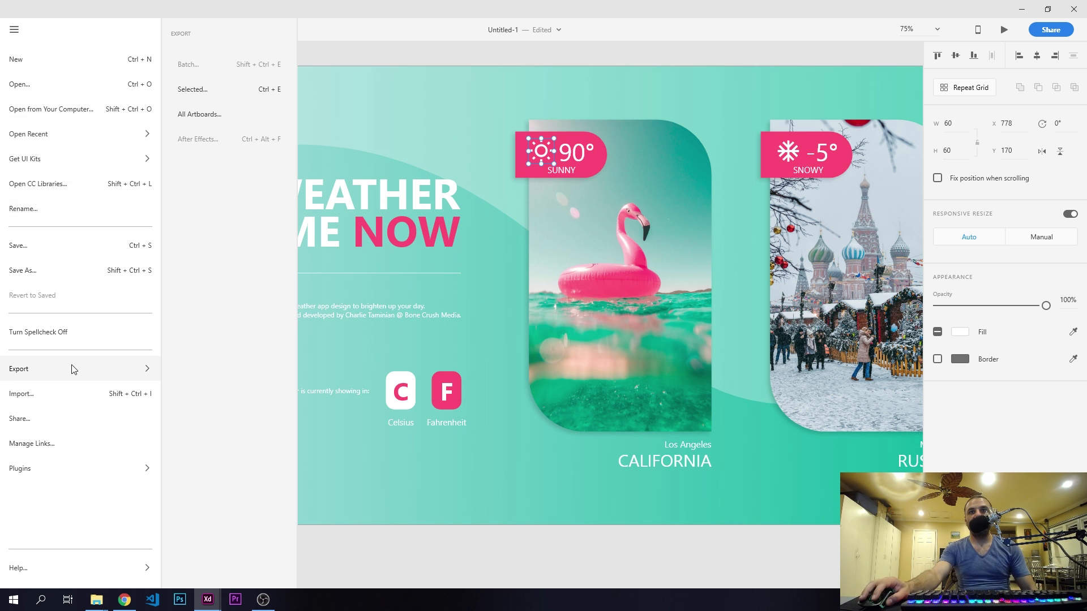
click(218, 90)
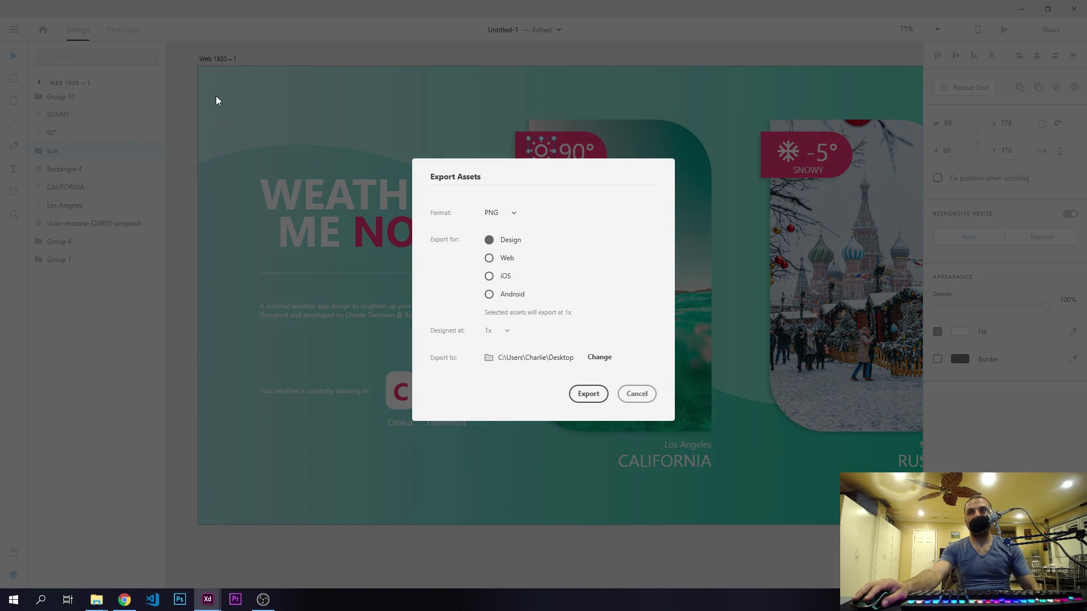
click(513, 216)
click(503, 259)
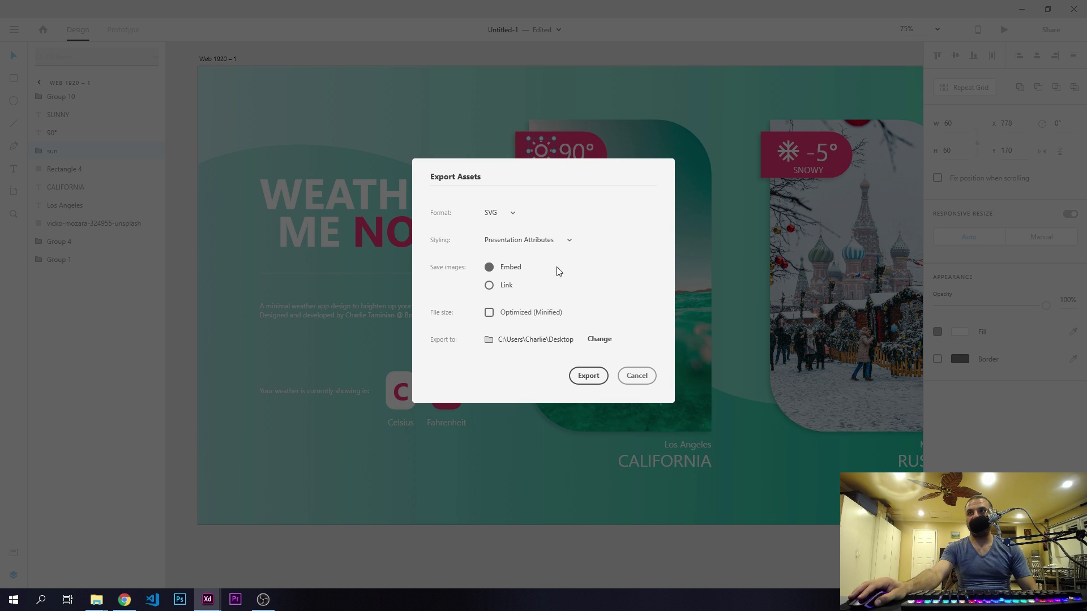
click(489, 313)
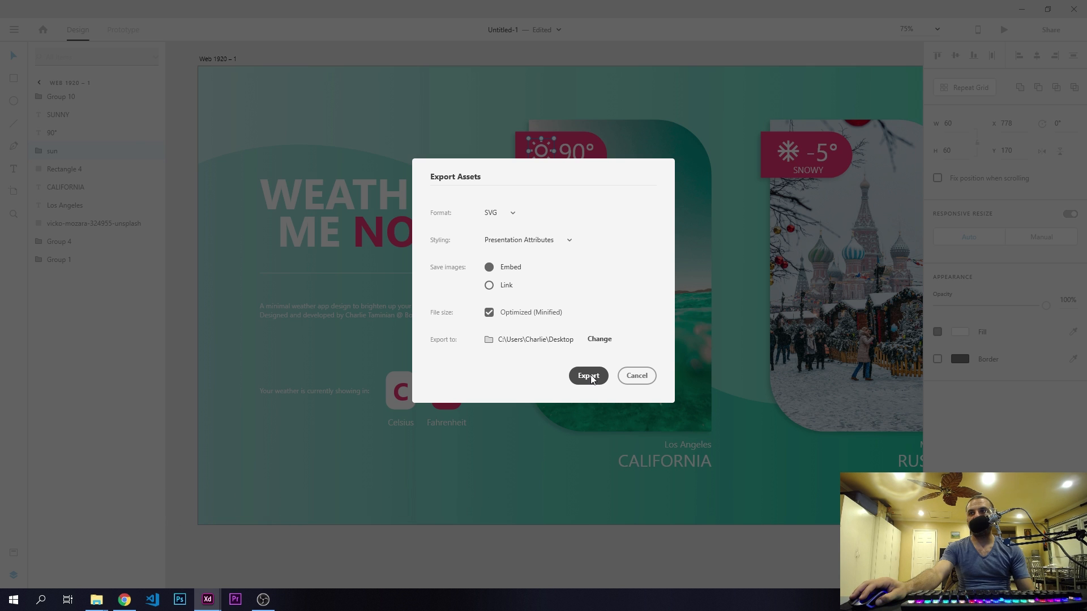
click(637, 376)
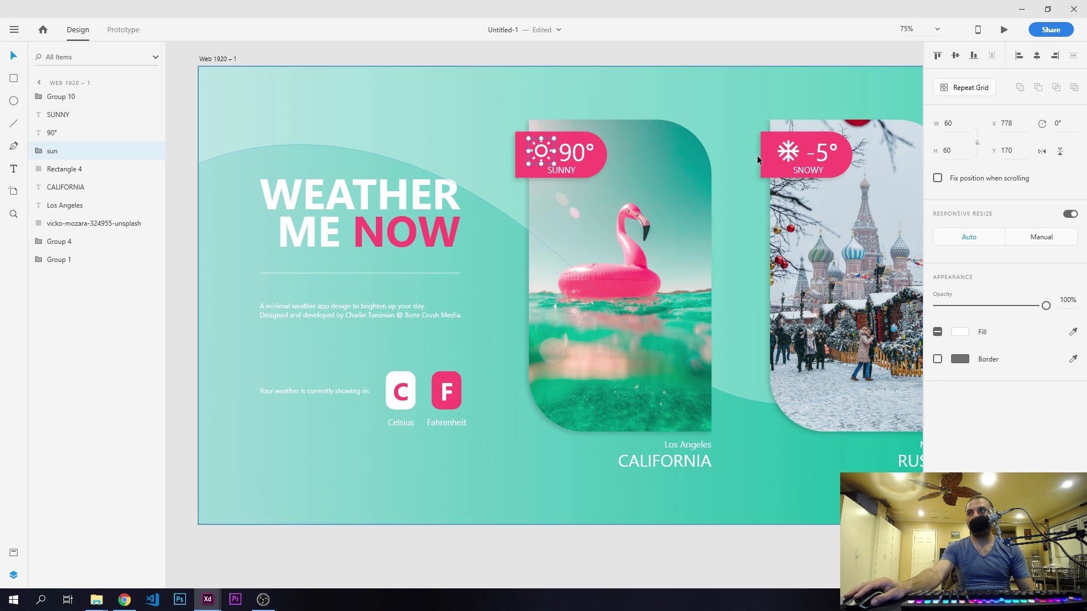
- Set the two rounded corners of the Los Angeles flamingo image to a radius of 0
click(623, 248)
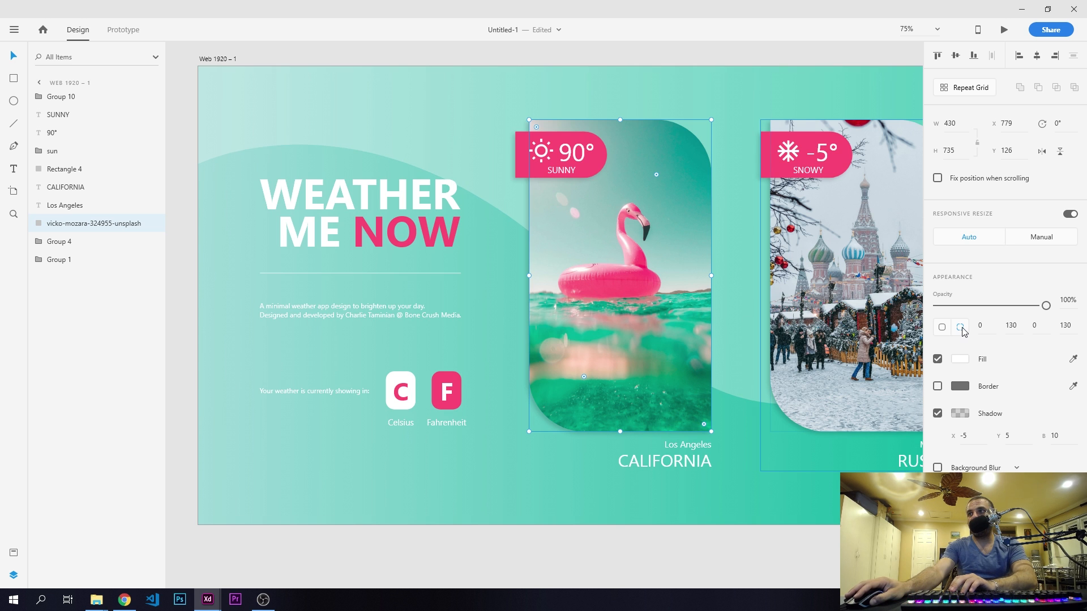
click(1011, 326)
text(0)
key(Return)
click(1063, 326)
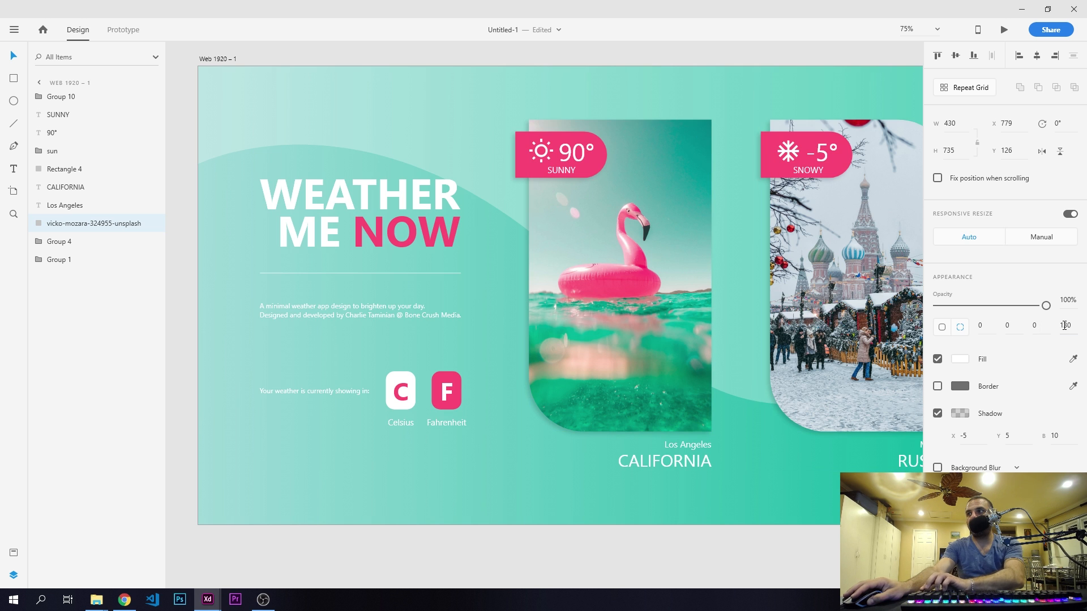
text(0)
key(Return)
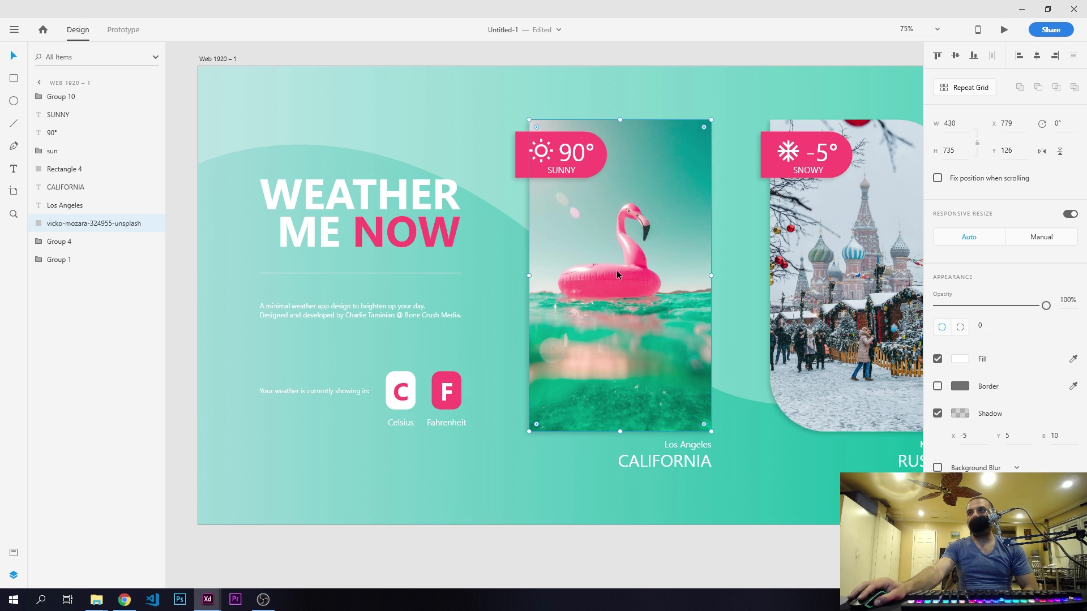
- Set up an export of the selected flamingo image as JPG for Web, and cancel without exporting
click(15, 30)
mouse_move(80, 368)
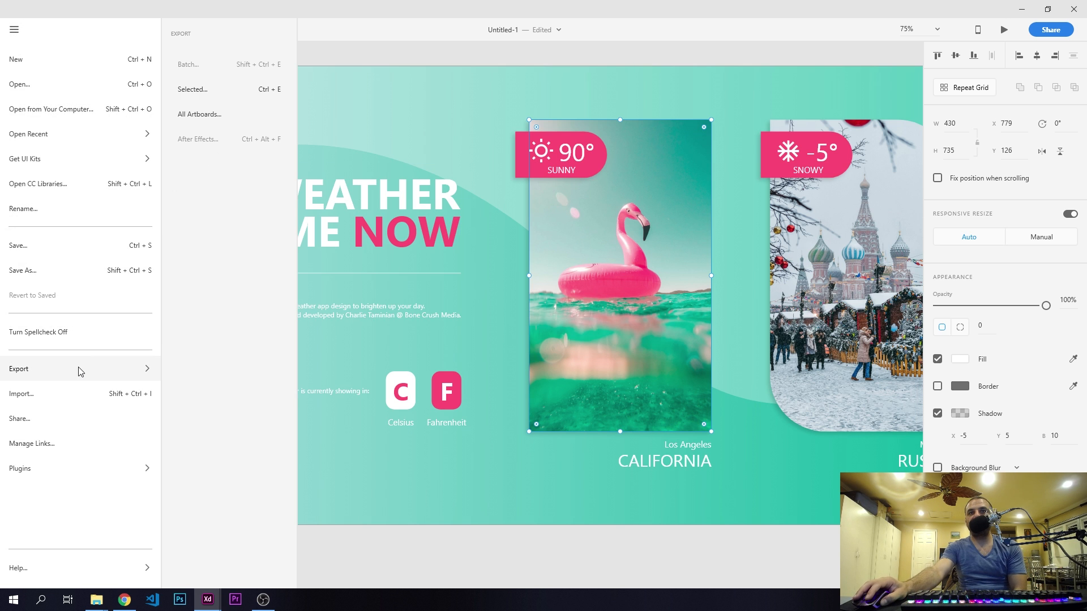
click(205, 94)
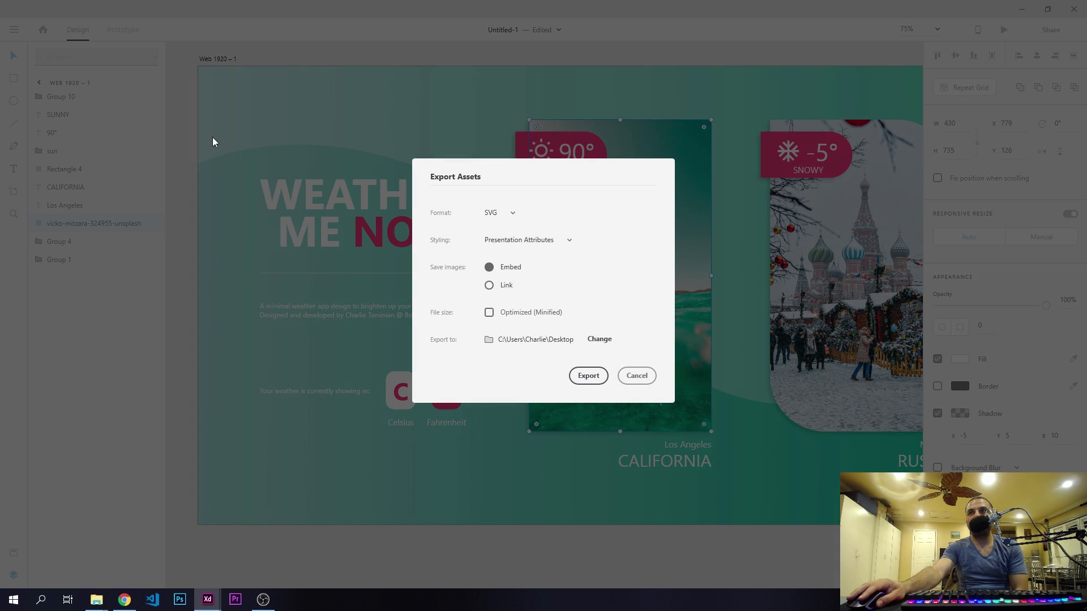
click(511, 213)
click(500, 298)
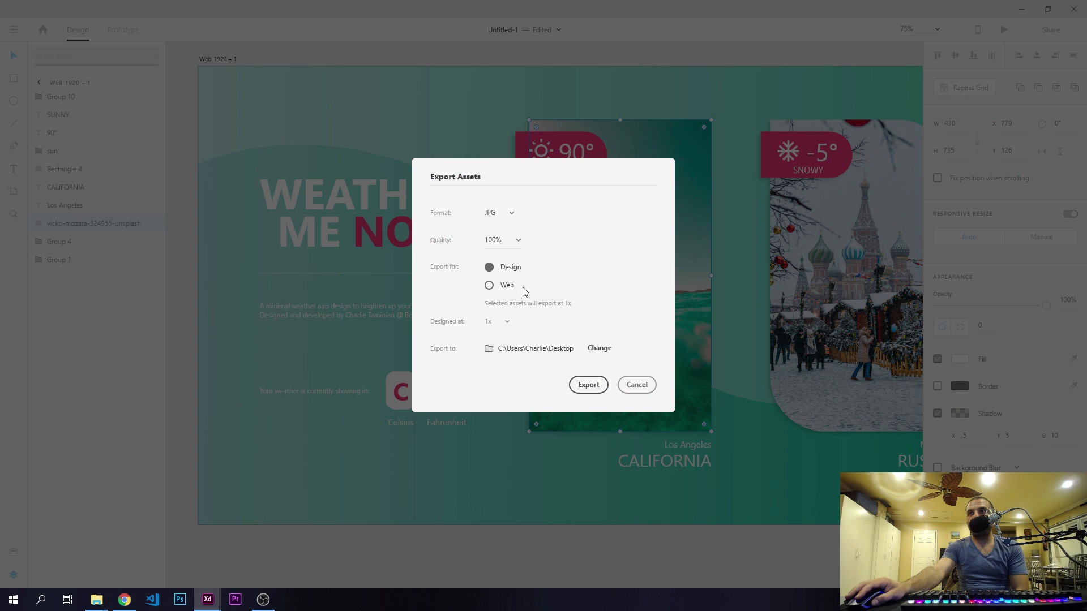
click(489, 285)
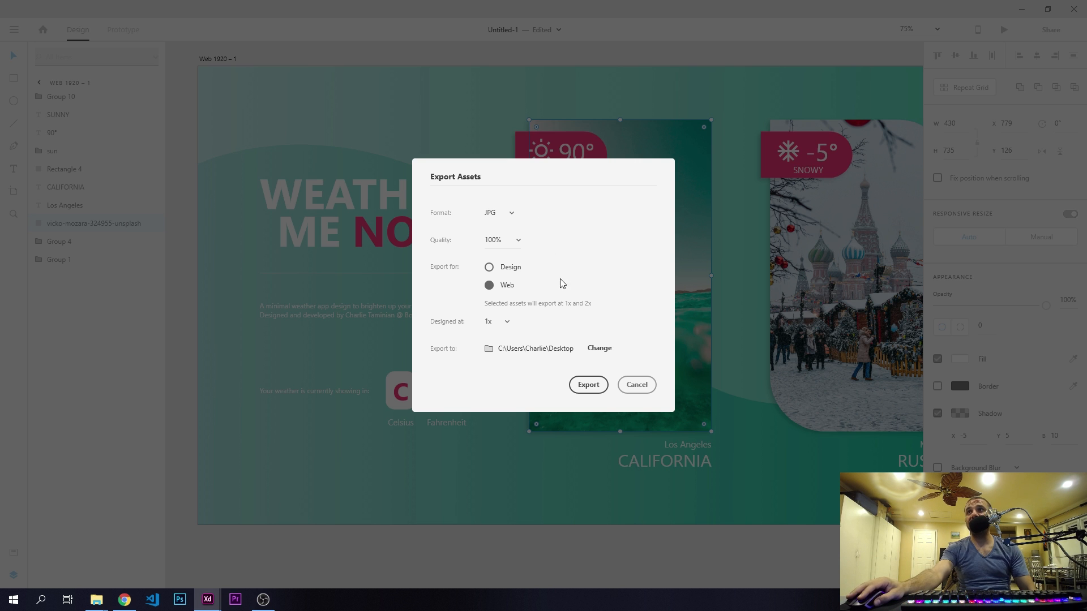
click(636, 385)
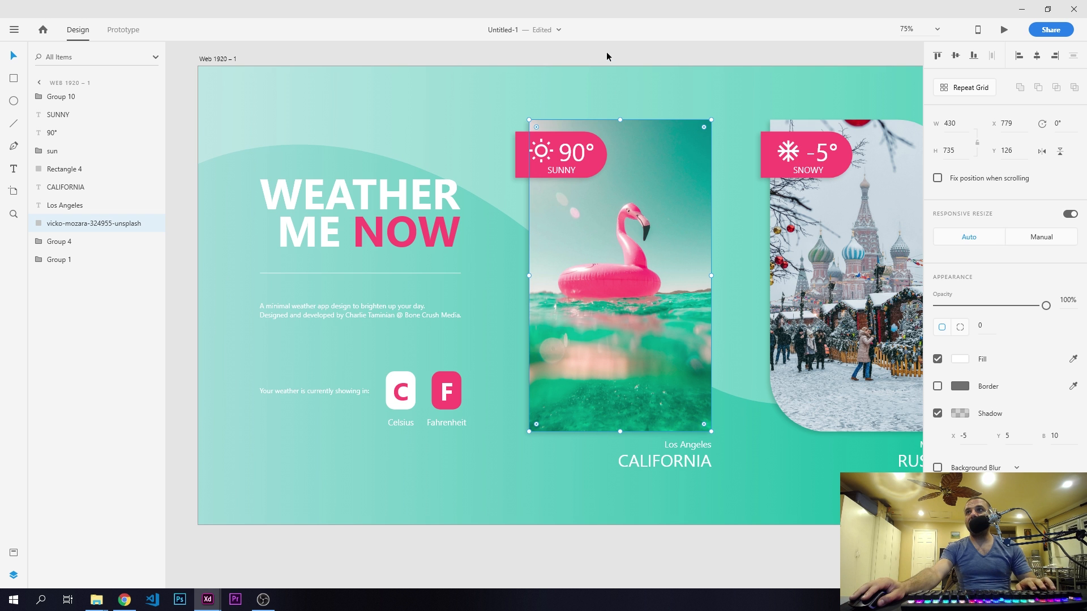
- Undo both corner radius changes on the flamingo image
key(ctrl+z)
key(ctrl+z)
- Clear the selection, preview the weather page in its own window, and reposition the preview window to view the layout
click(826, 59)
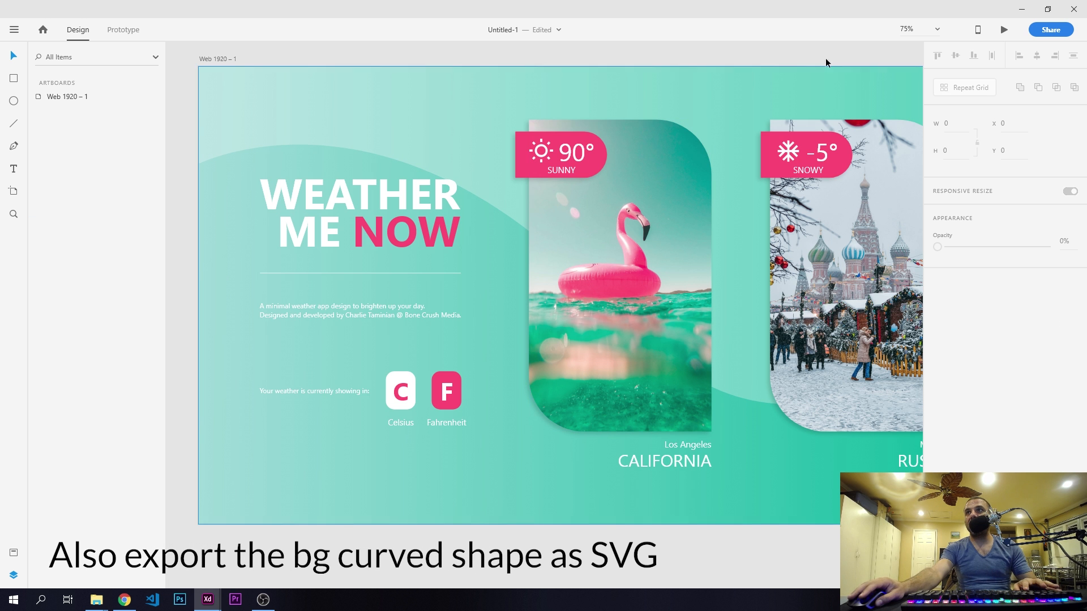
click(1003, 29)
drag(653, 21, 643, 17)
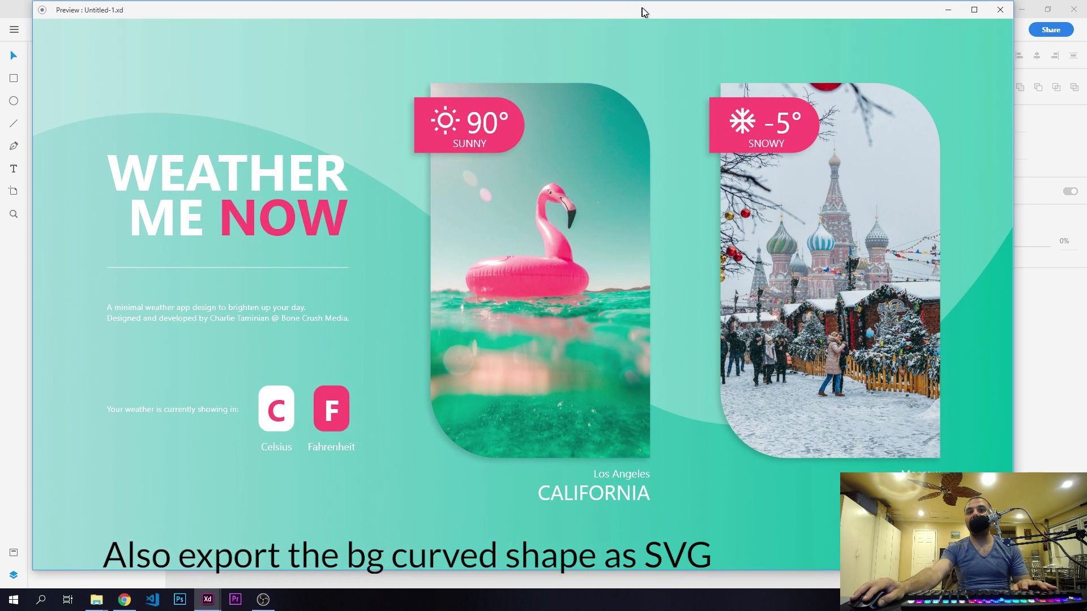